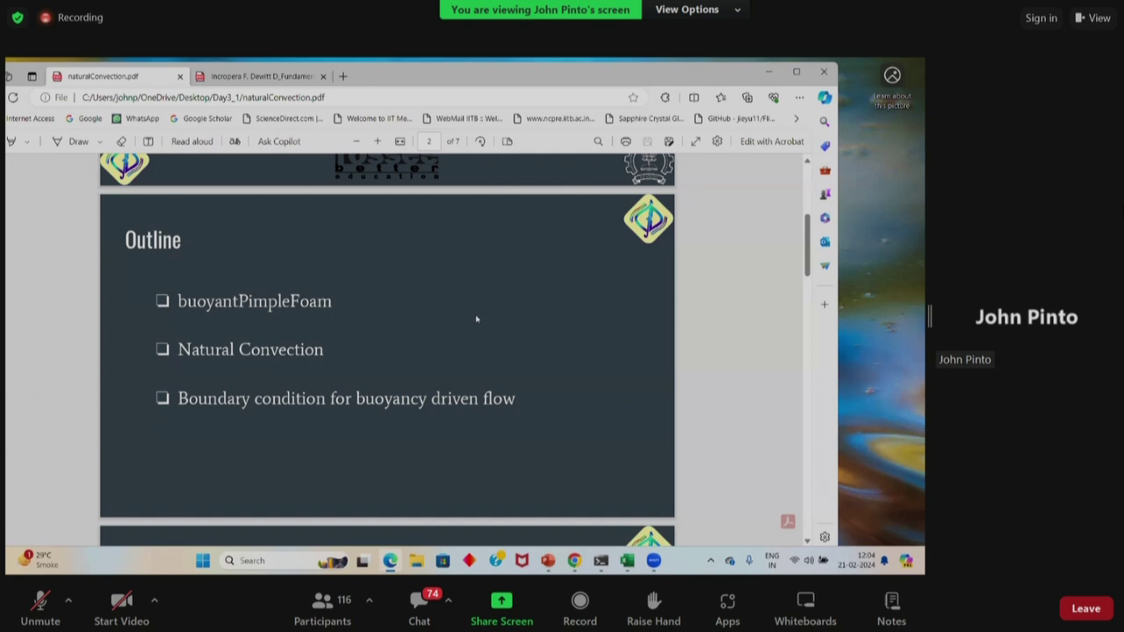
Step: Review the Outline and Problem Statement slides of naturalConvection.pdf for the vertical flat plate case
scroll(479, 324, "down", 2)
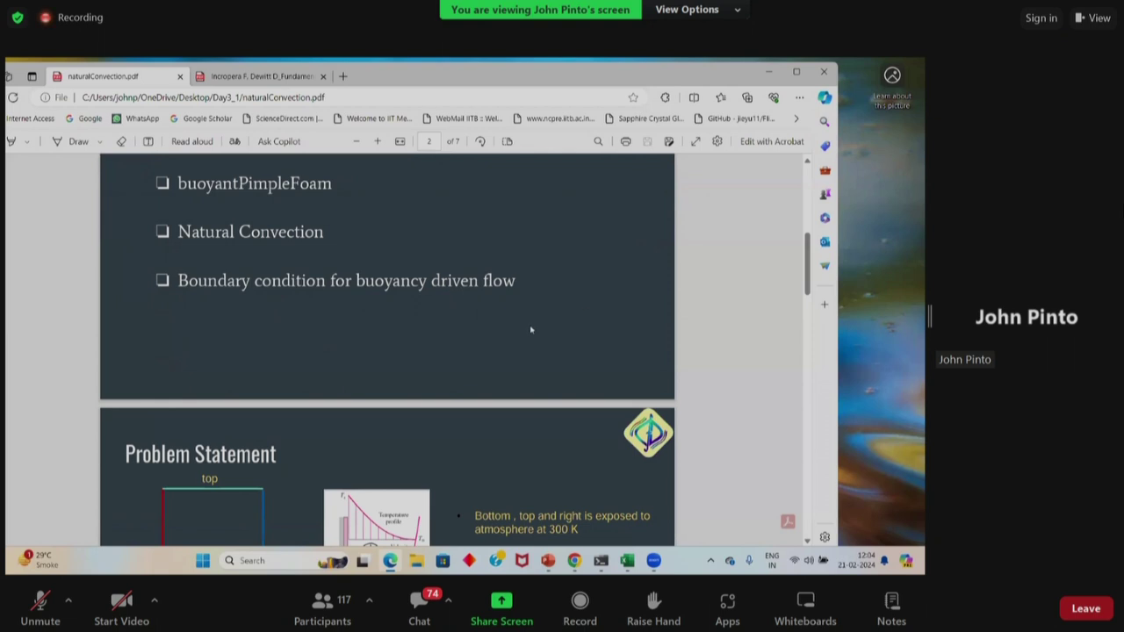
scroll(530, 329, "down", 3)
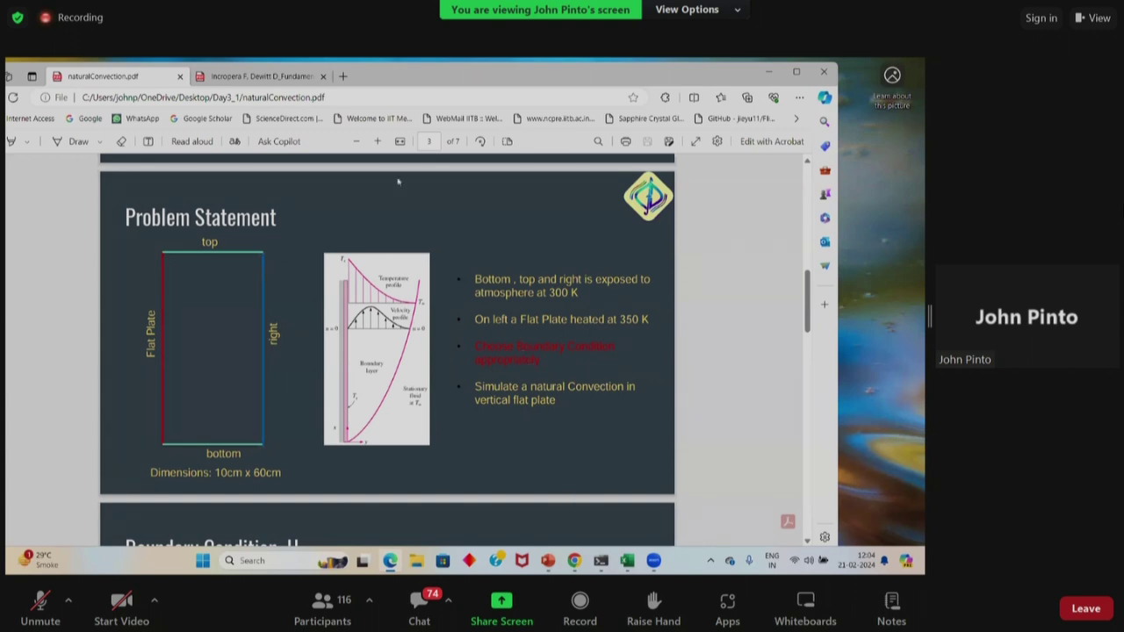
left_click(377, 141)
scroll(351, 307, "down", 1)
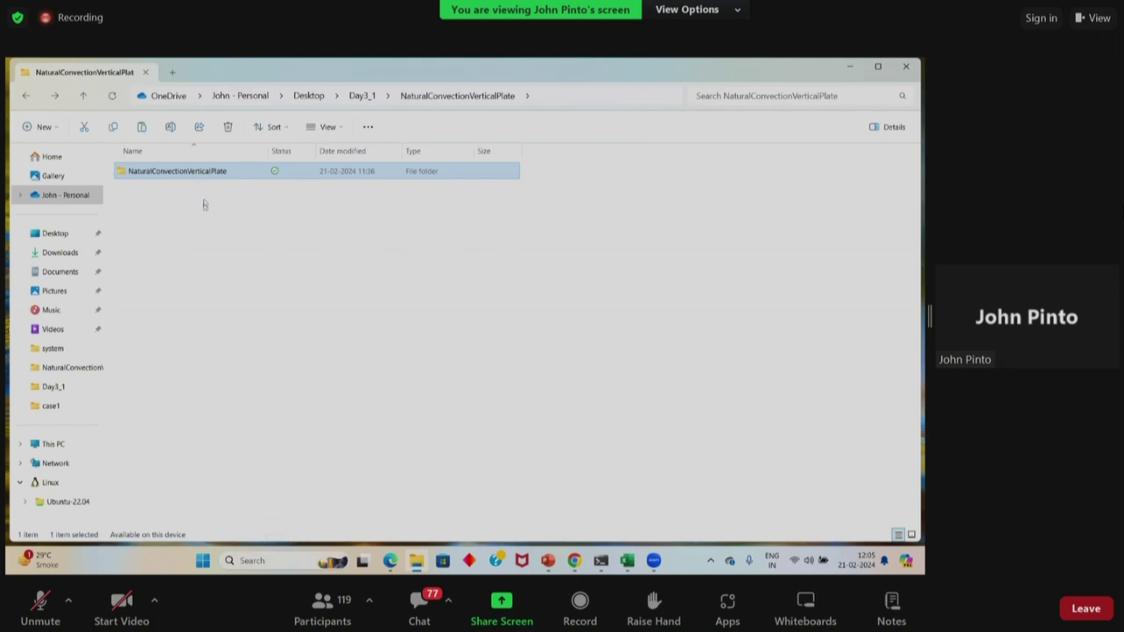
Step: Open the OpenFOAM run folder inside the home directory of Ubuntu-22.04 in File Explorer
left_click(64, 506)
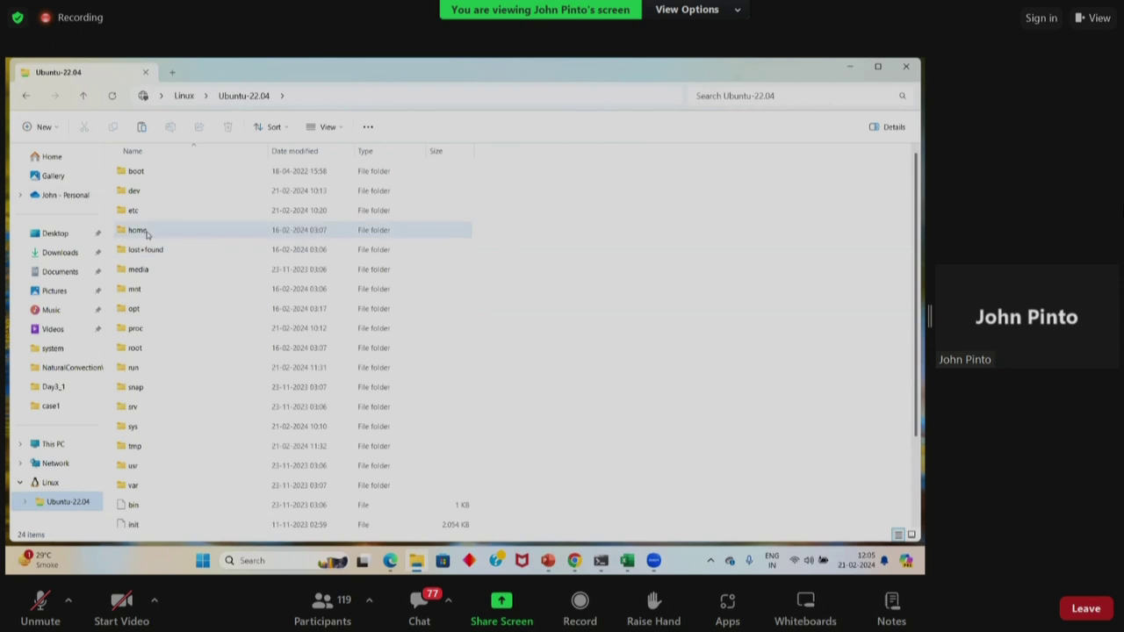
double_click(141, 231)
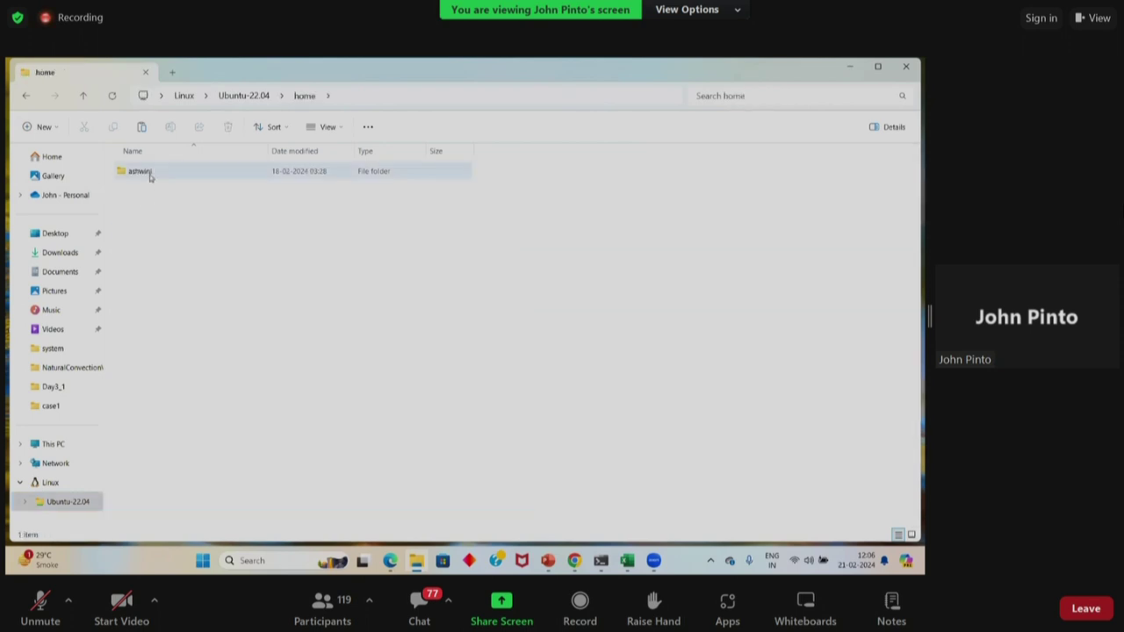
double_click(150, 176)
double_click(151, 232)
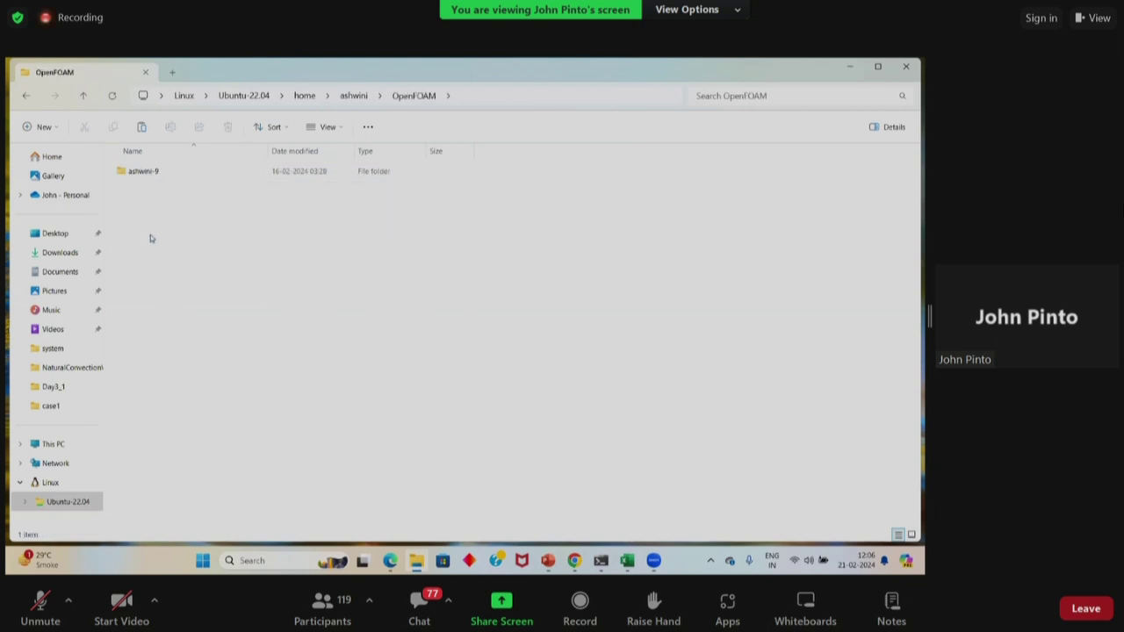
double_click(156, 173)
double_click(159, 175)
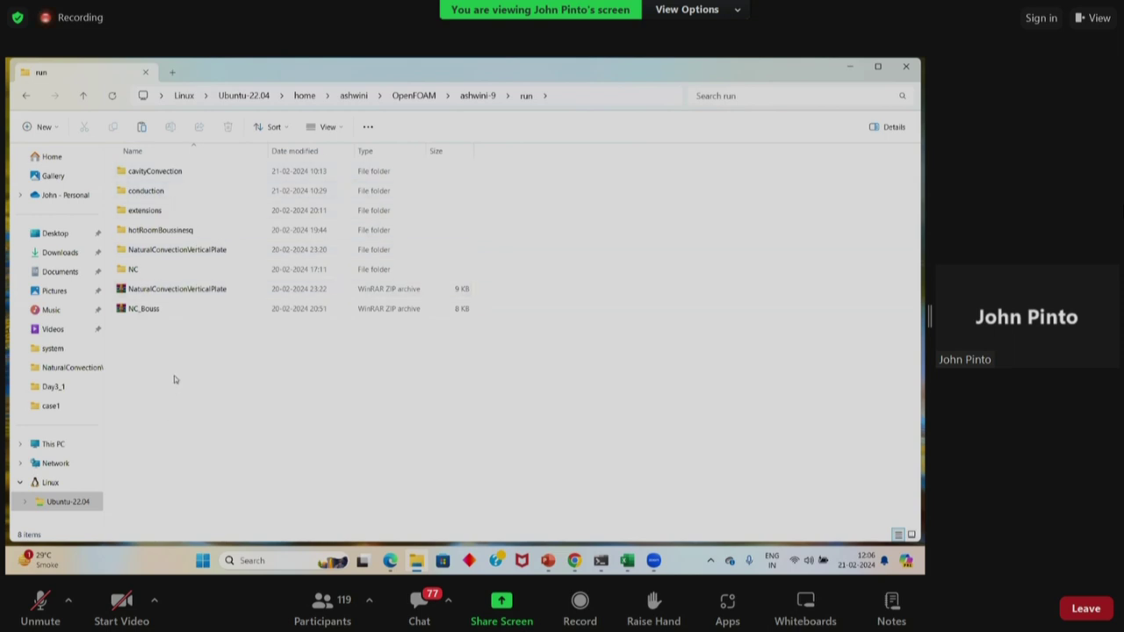
Step: Create a folder named Demo in the run folder and paste the copied NaturalConvectionVerticalPlate folder into it
right_click(174, 379)
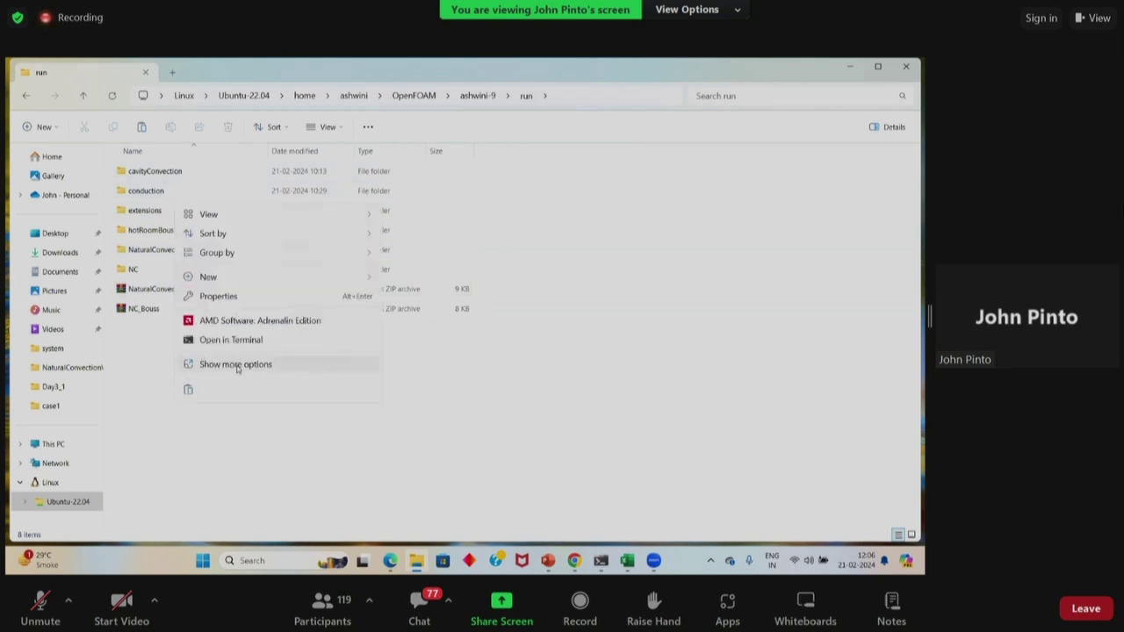
key("ctrl+shift+n")
type("Demo")
key("Return")
key("Return")
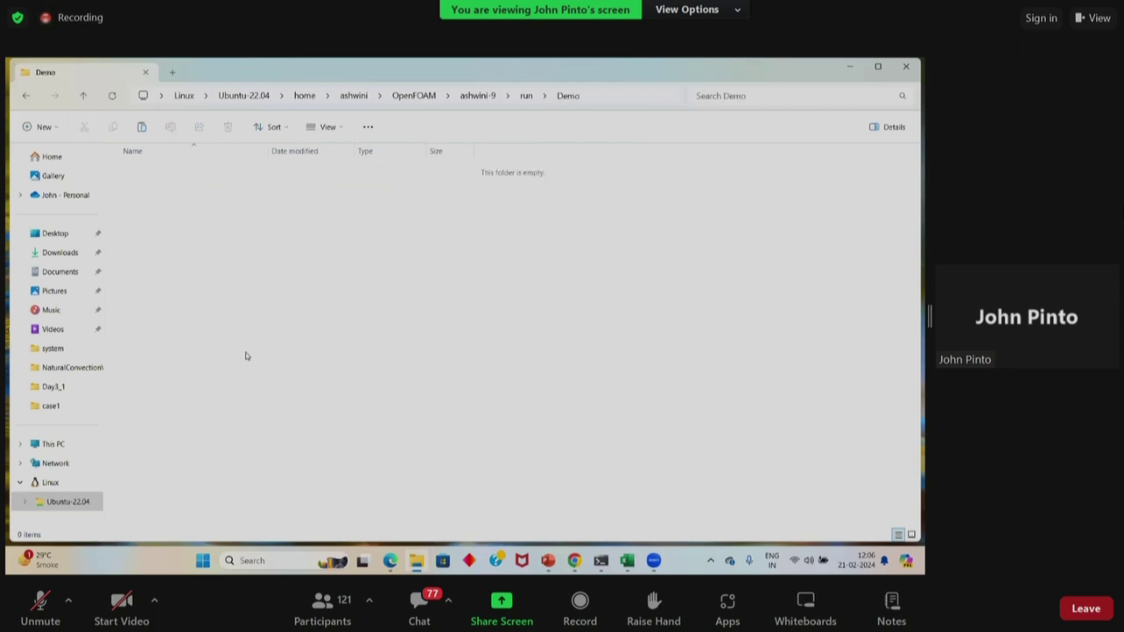
key("ctrl+v")
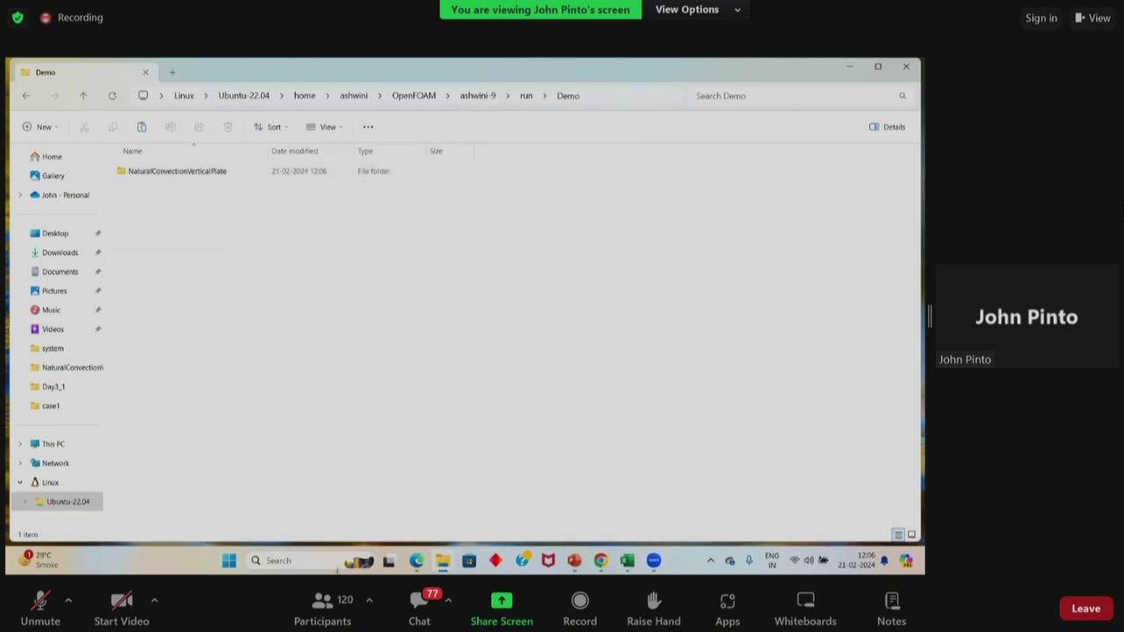
Step: Launch an Ubuntu 22.04.3 LTS terminal and clear the open windows to show the desktop
left_click(332, 560)
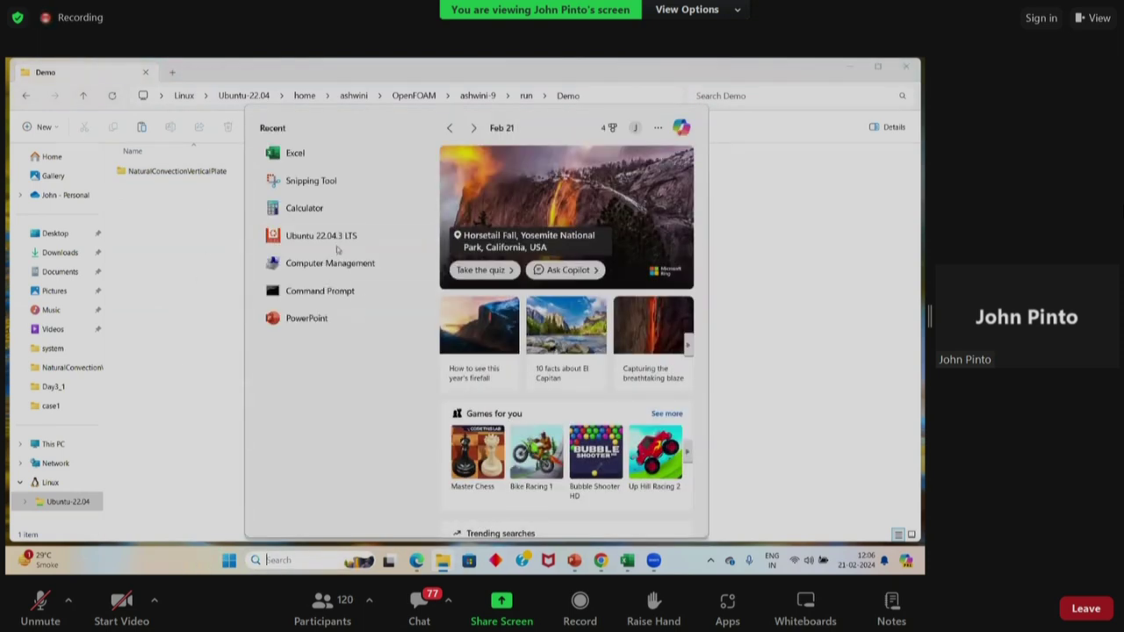
left_click(334, 237)
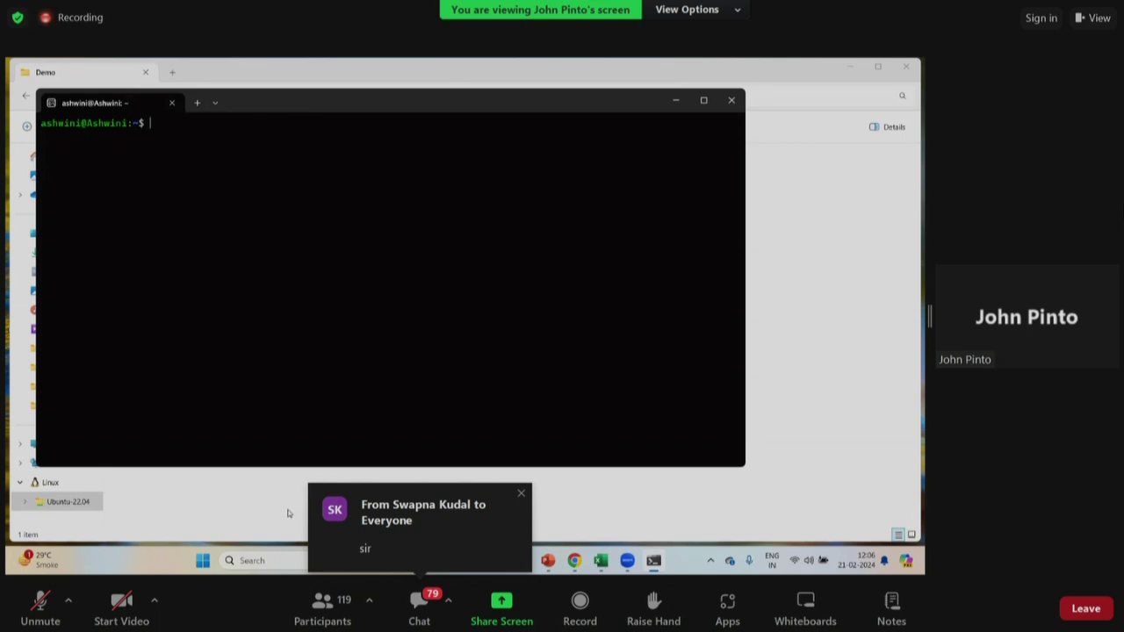
left_click(868, 69)
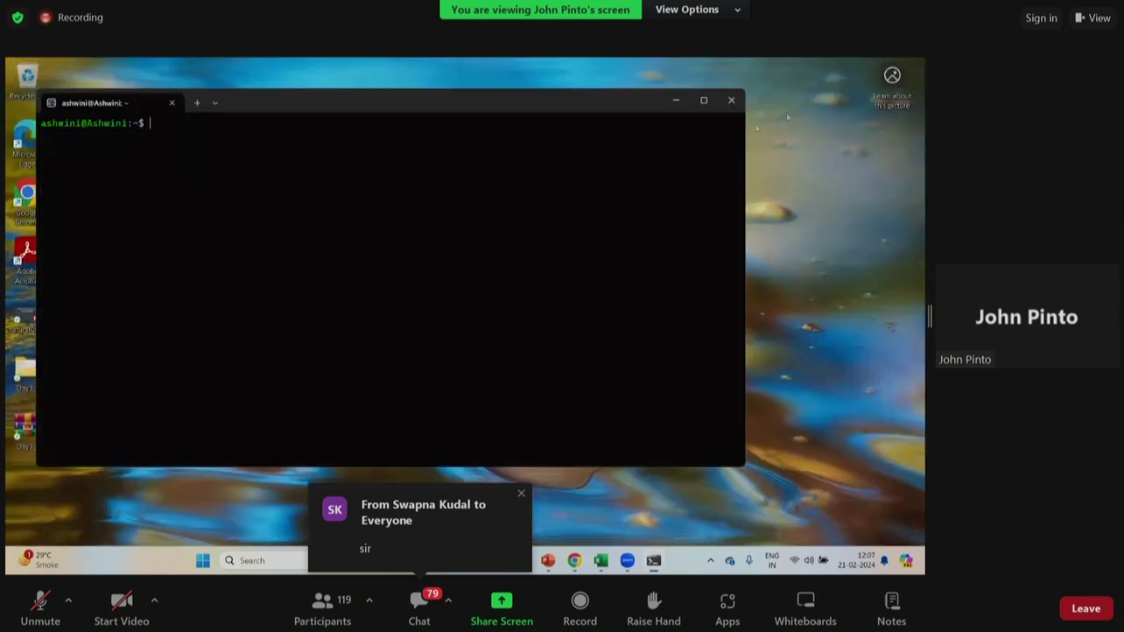
left_click(675, 101)
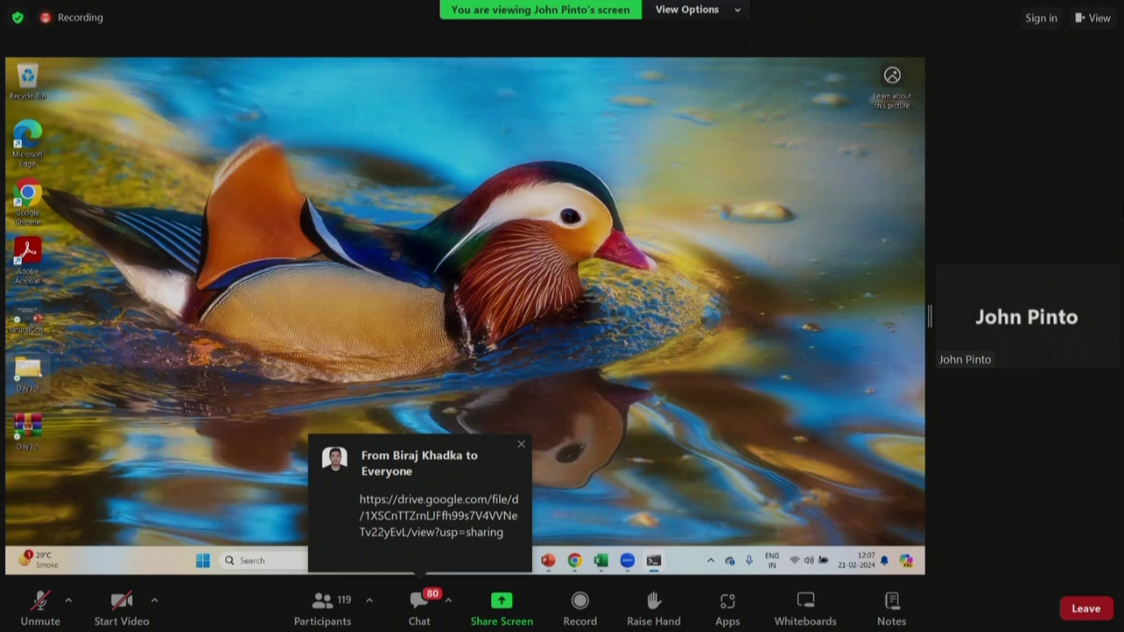
Step: Open the Day3_1 folder on the desktop and select the case folder inside NaturalConvectionVerticalPlate
double_click(28, 370)
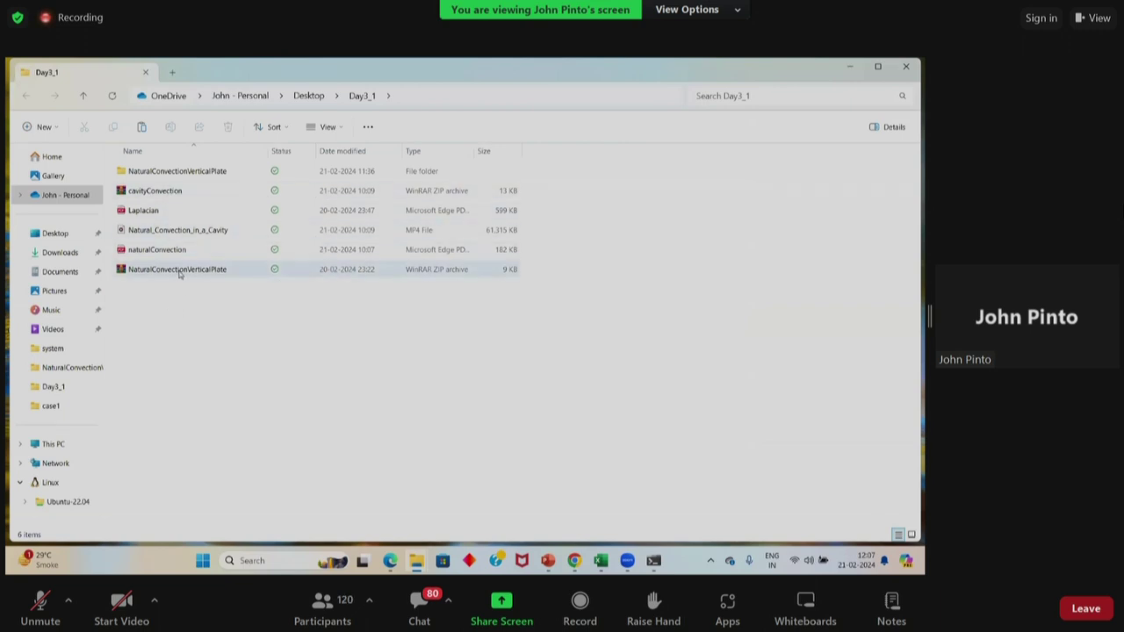
left_click(179, 271)
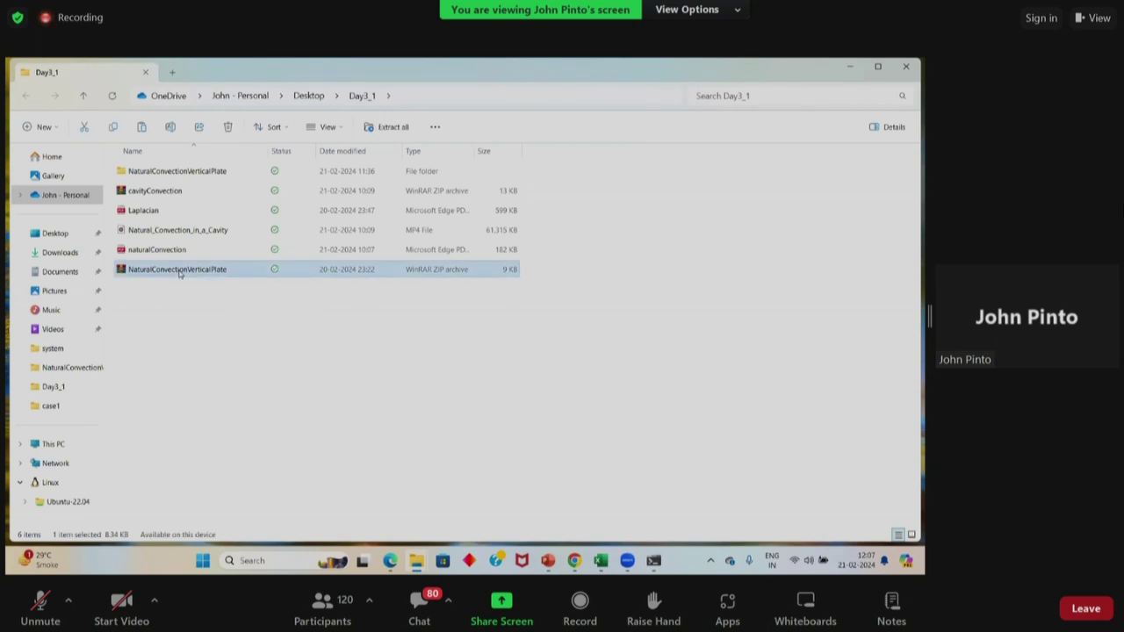
left_click(197, 174)
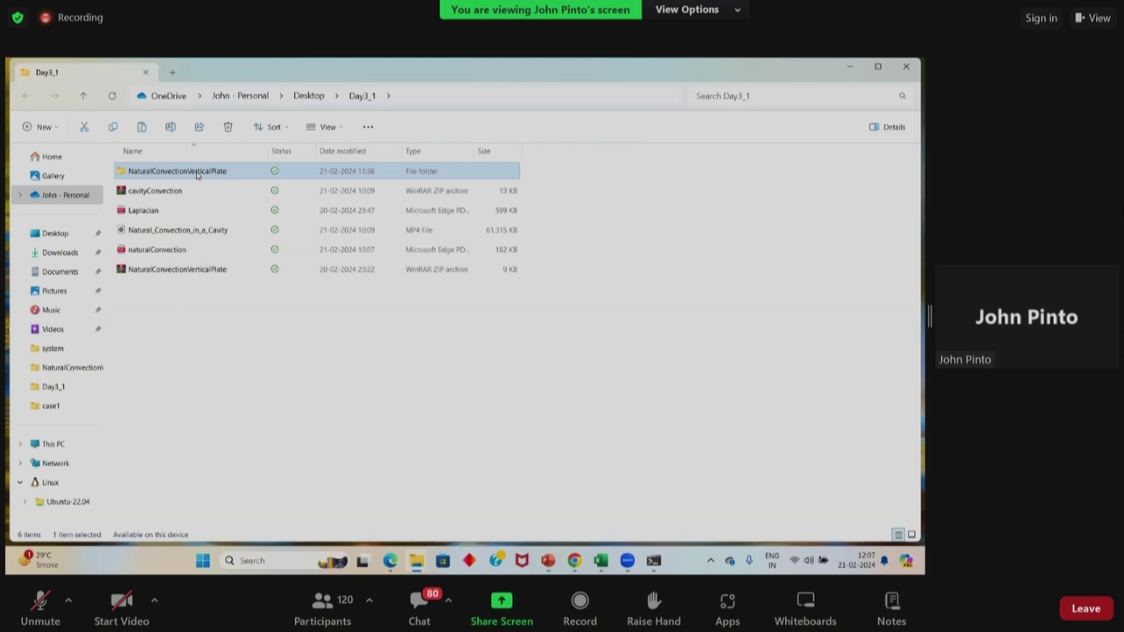
double_click(196, 172)
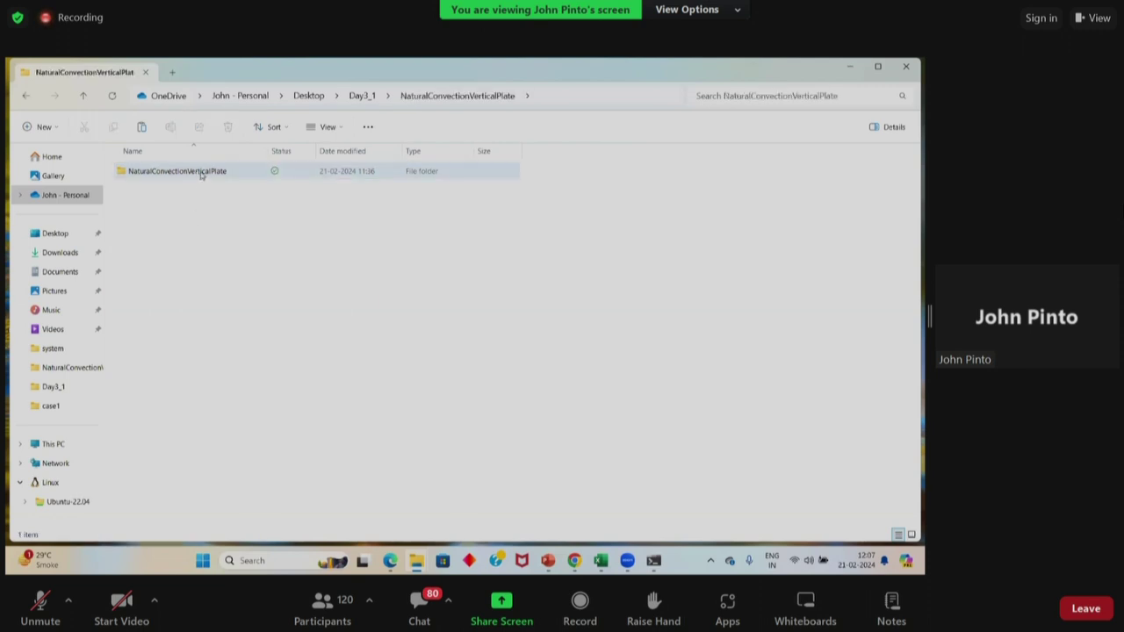
left_click(200, 173)
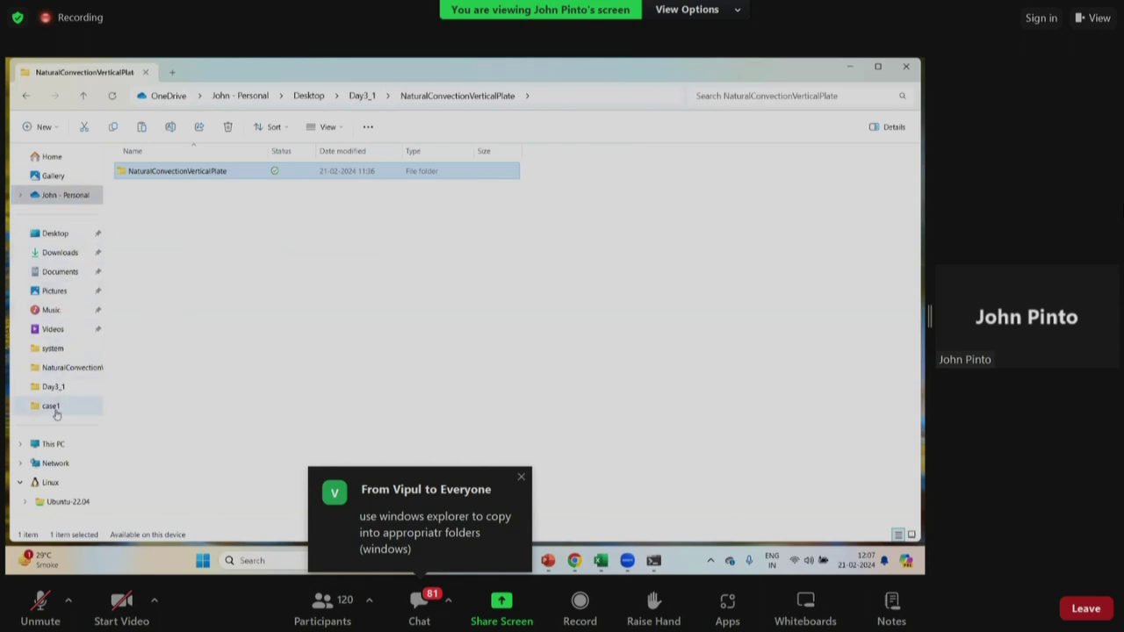
Step: Browse through the Ubuntu-22.04 home directory and the OpenFOAM run folder to open the Demo folder
left_click(68, 505)
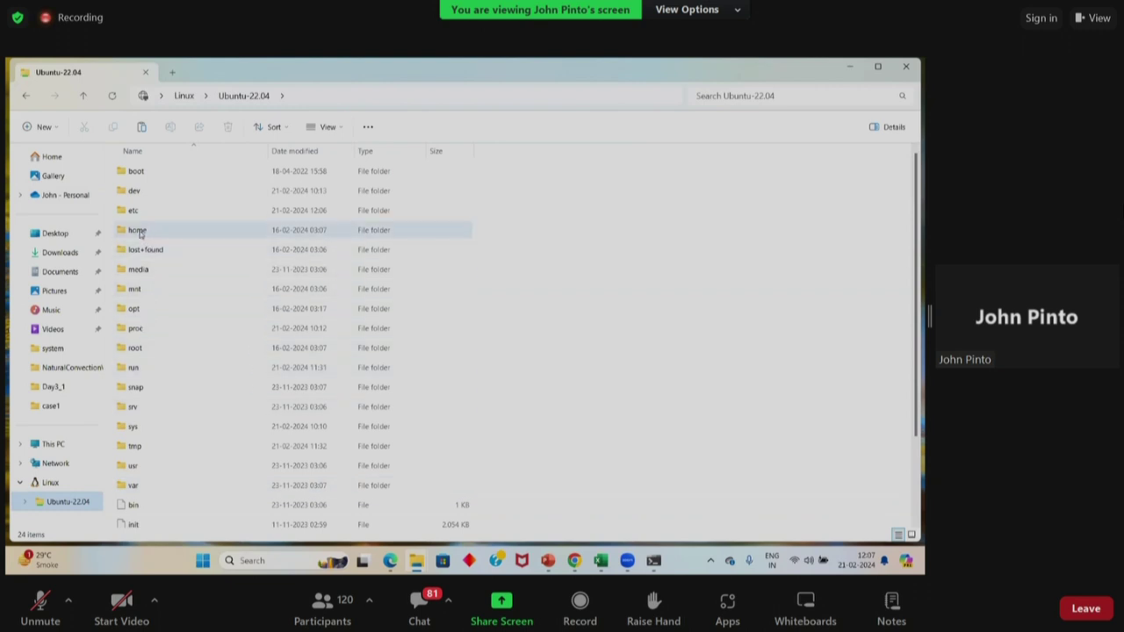
double_click(138, 230)
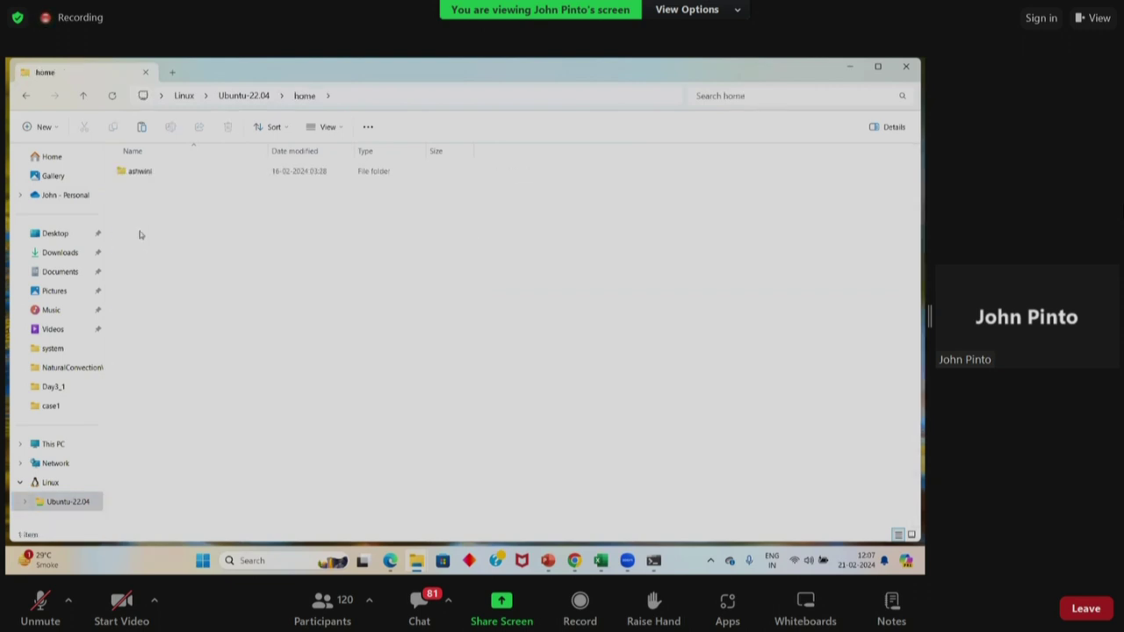
double_click(139, 173)
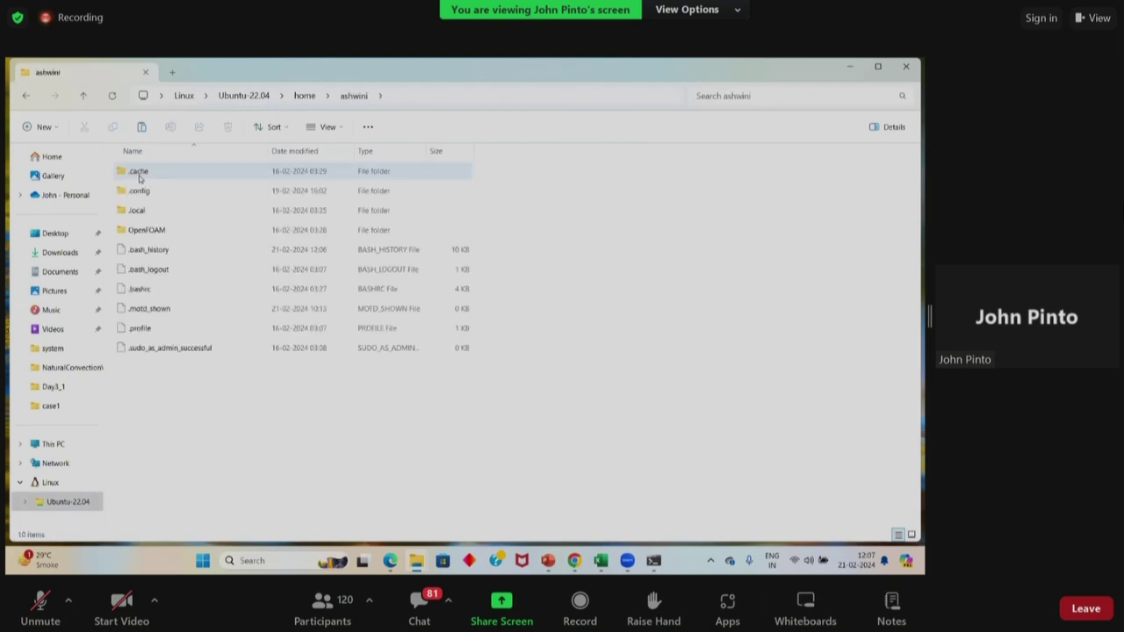
double_click(158, 234)
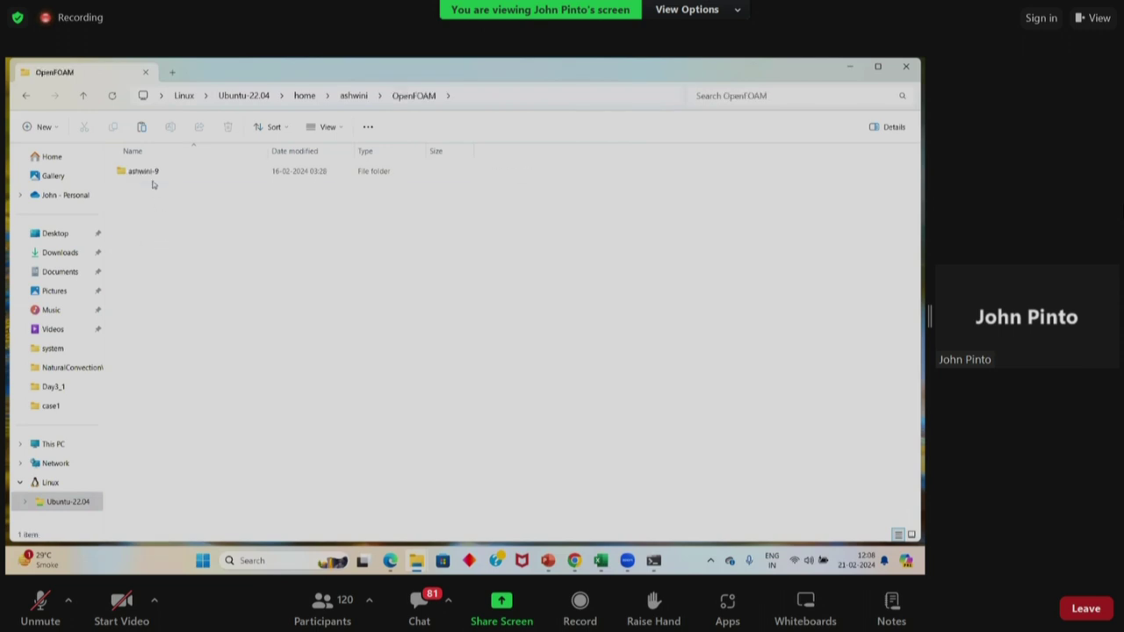
double_click(152, 179)
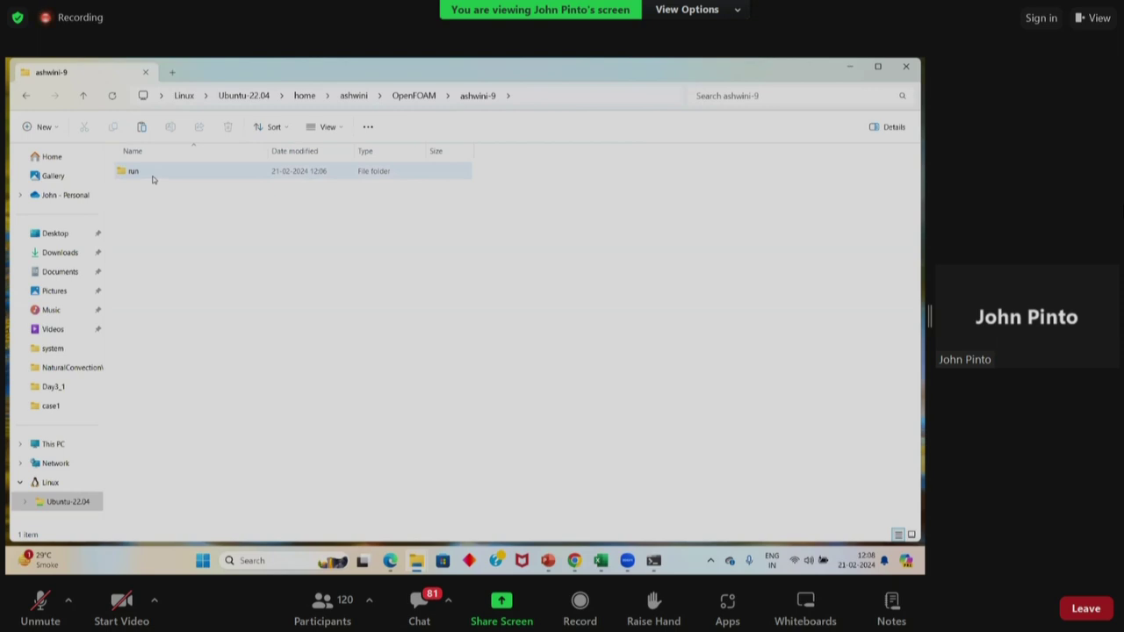
double_click(152, 179)
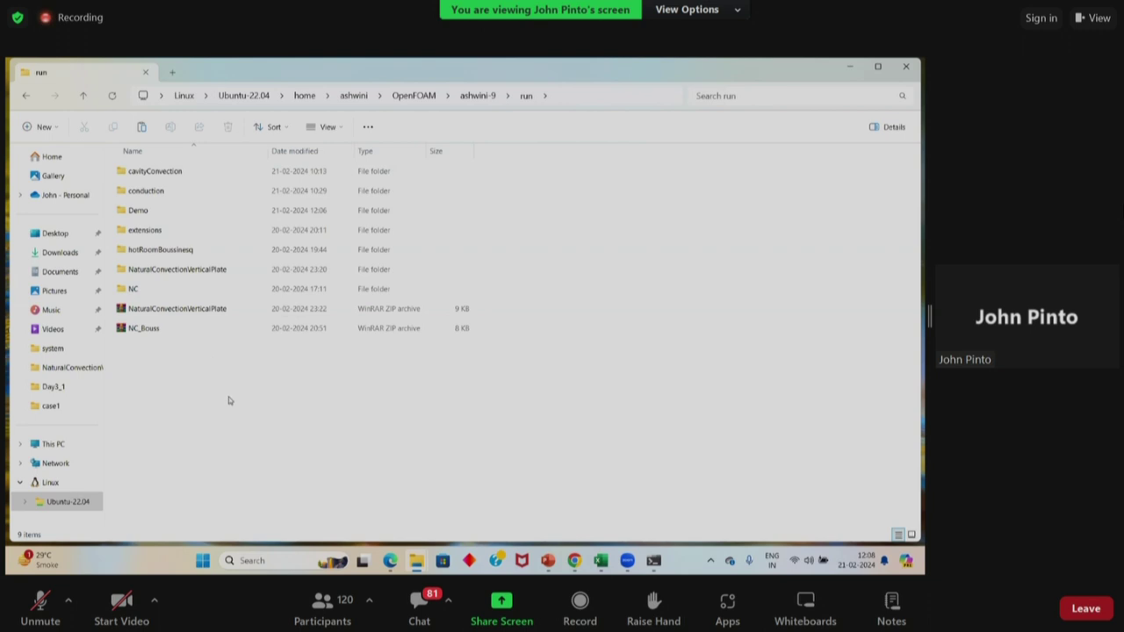
double_click(184, 212)
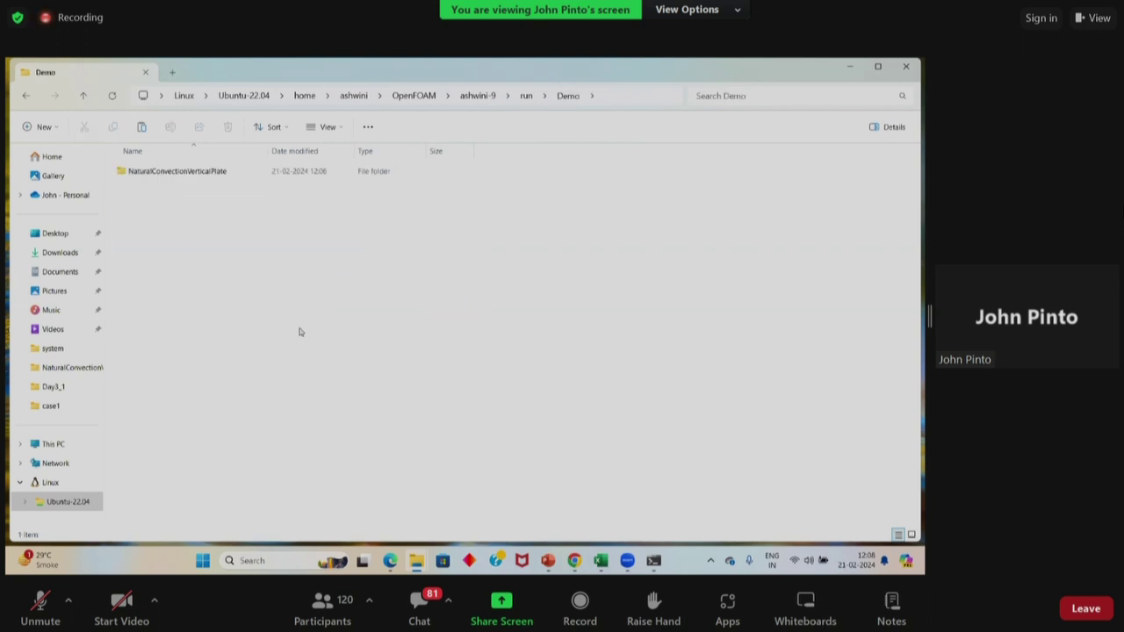
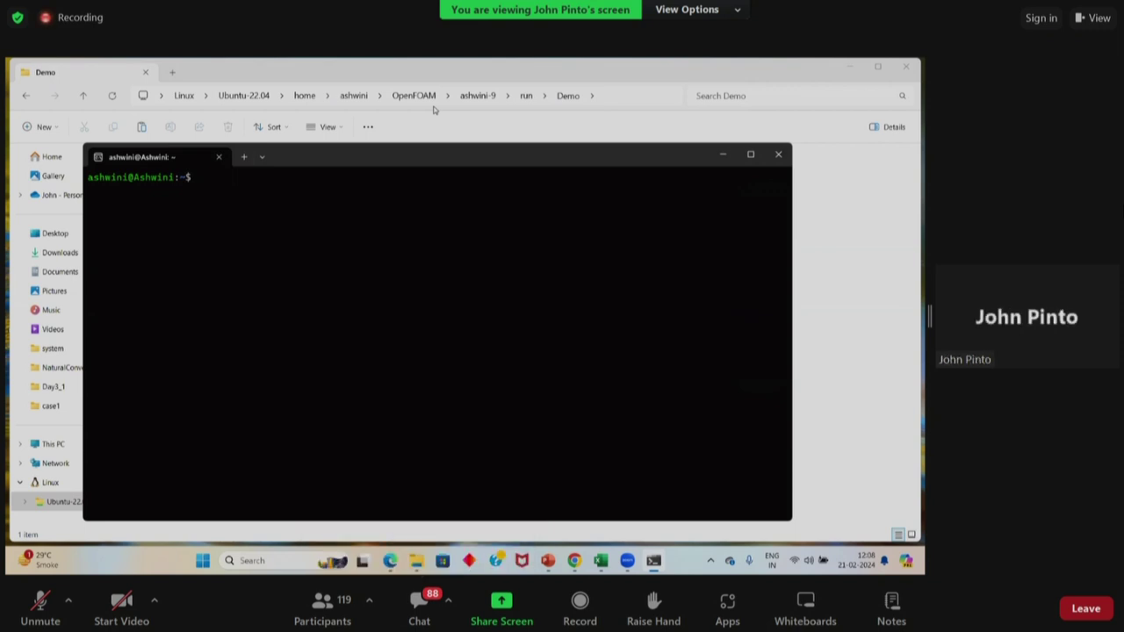
Step: Switch to the Ubuntu terminal and change to the OpenFOAM run directory with the run command
left_click(668, 78)
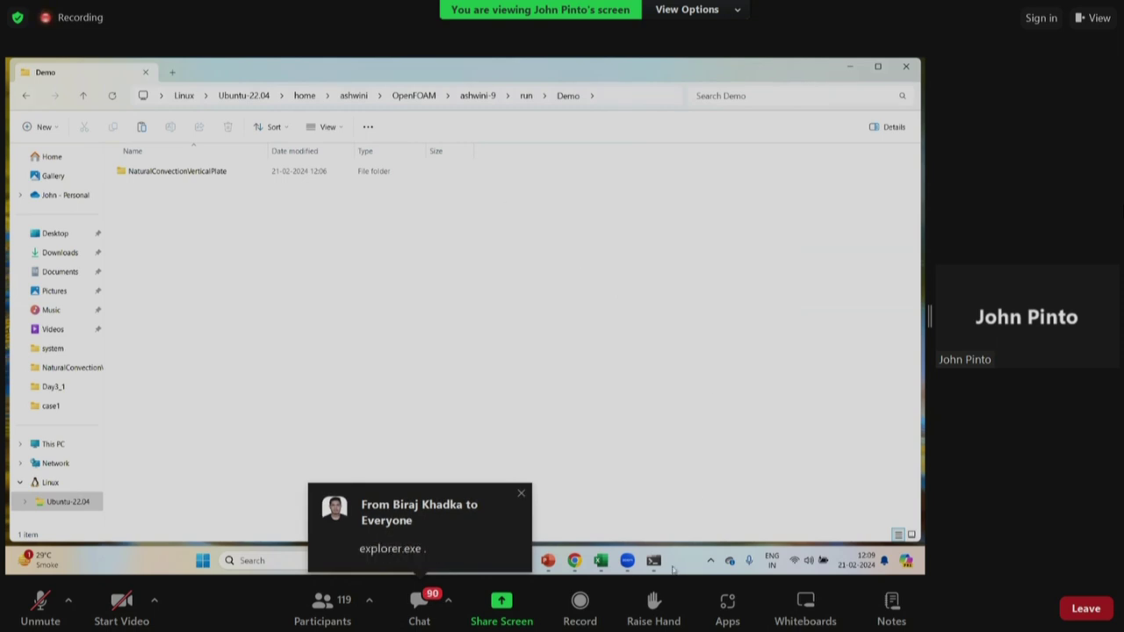
left_click(653, 561)
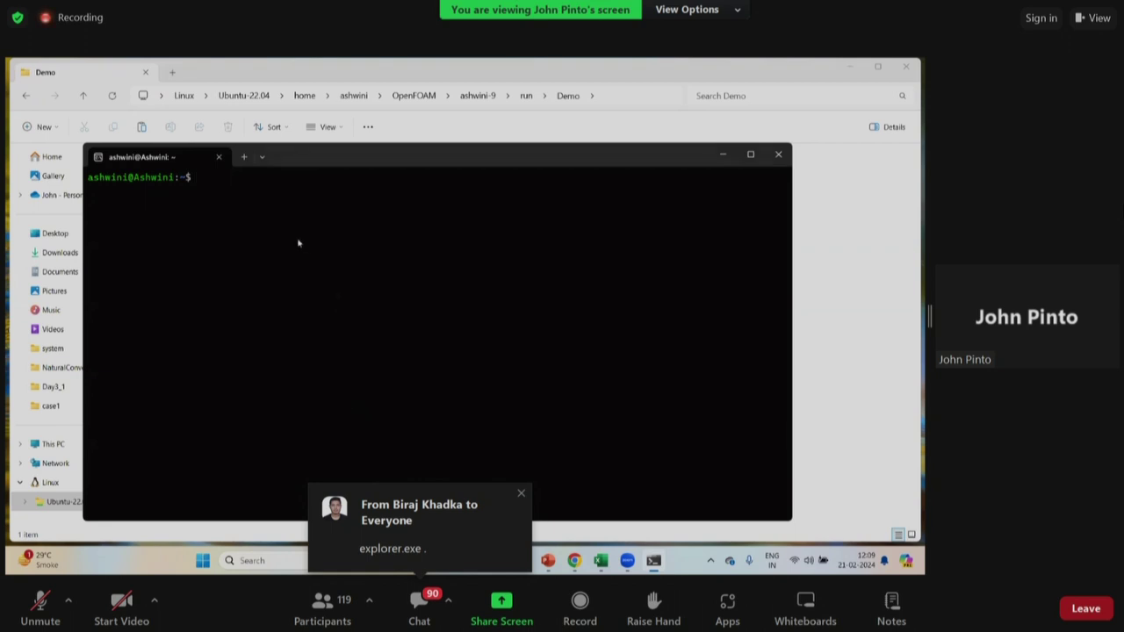
type("run")
key("Return")
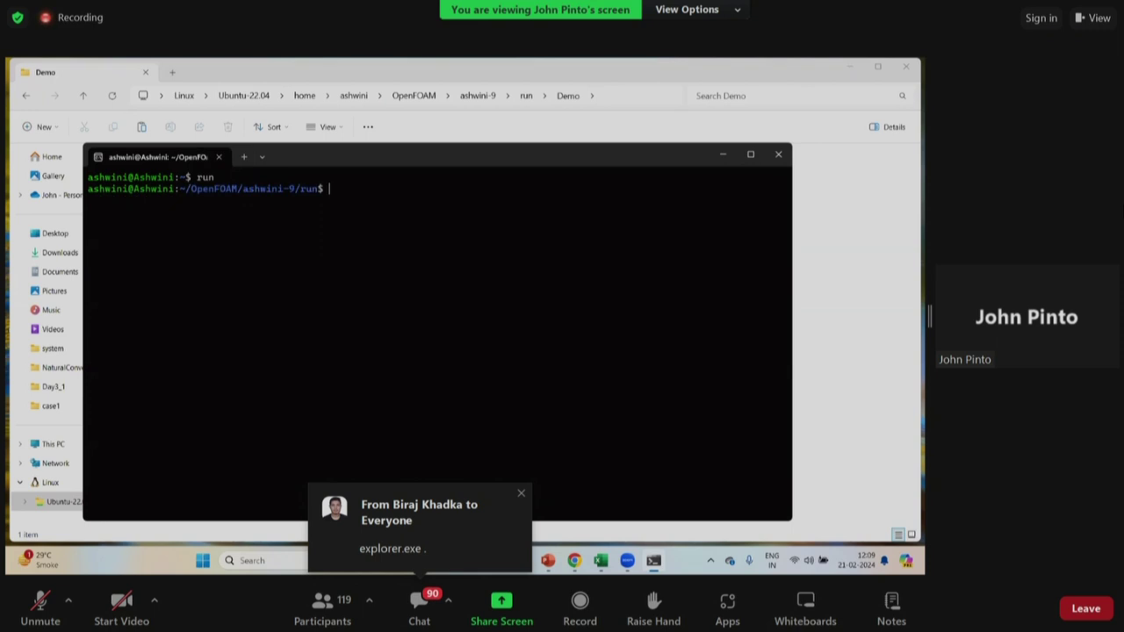
Step: Open the run directory in File Explorer with the command "explorer.exe .", and close that window after viewing it
type("explorer.exe .")
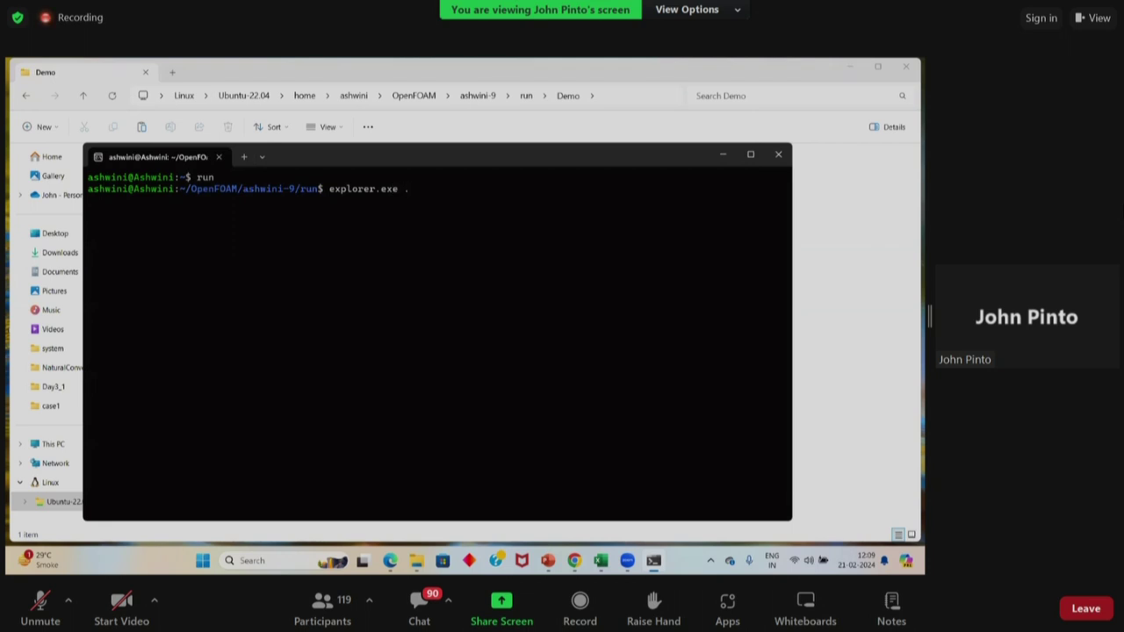
key("Return")
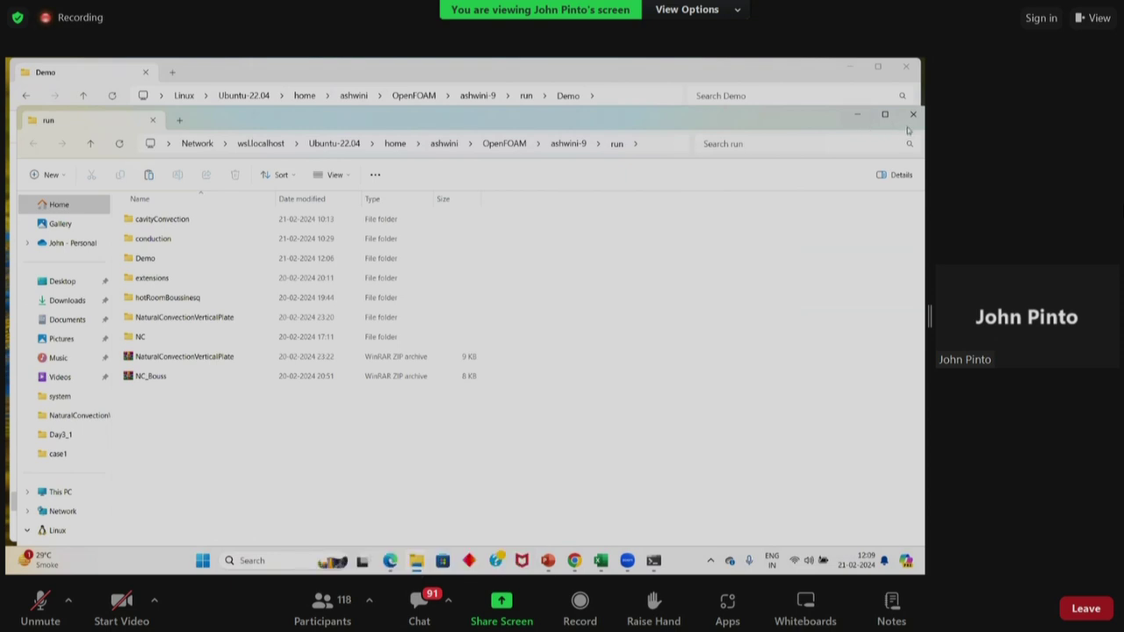
left_click(915, 117)
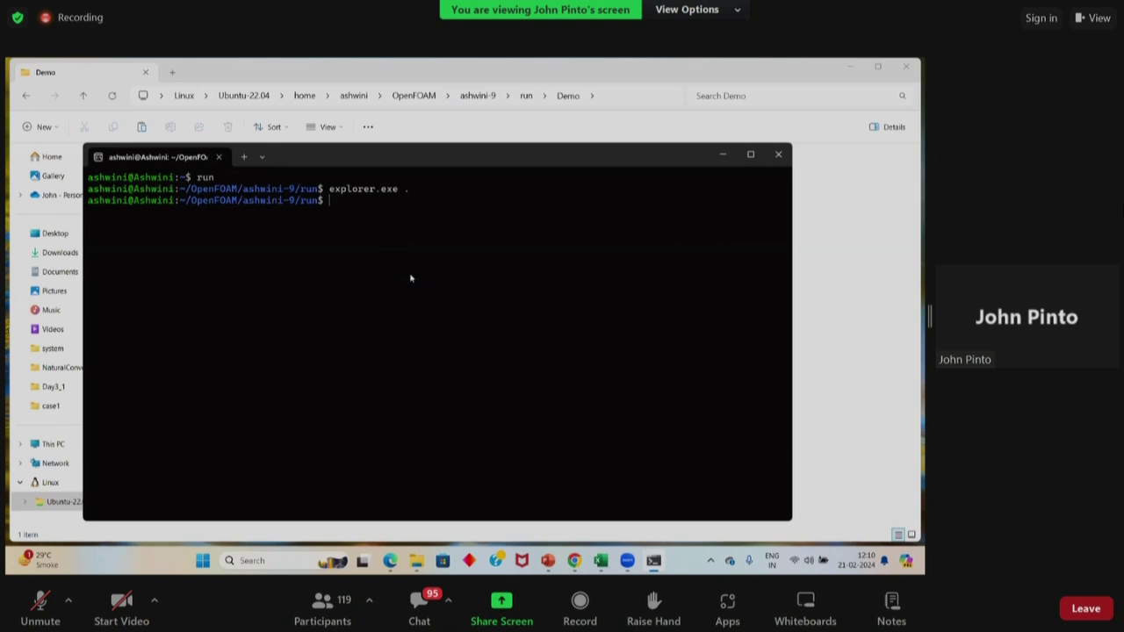
Step: Return to the terminal and list the contents of the run directory with ls
left_click(883, 276)
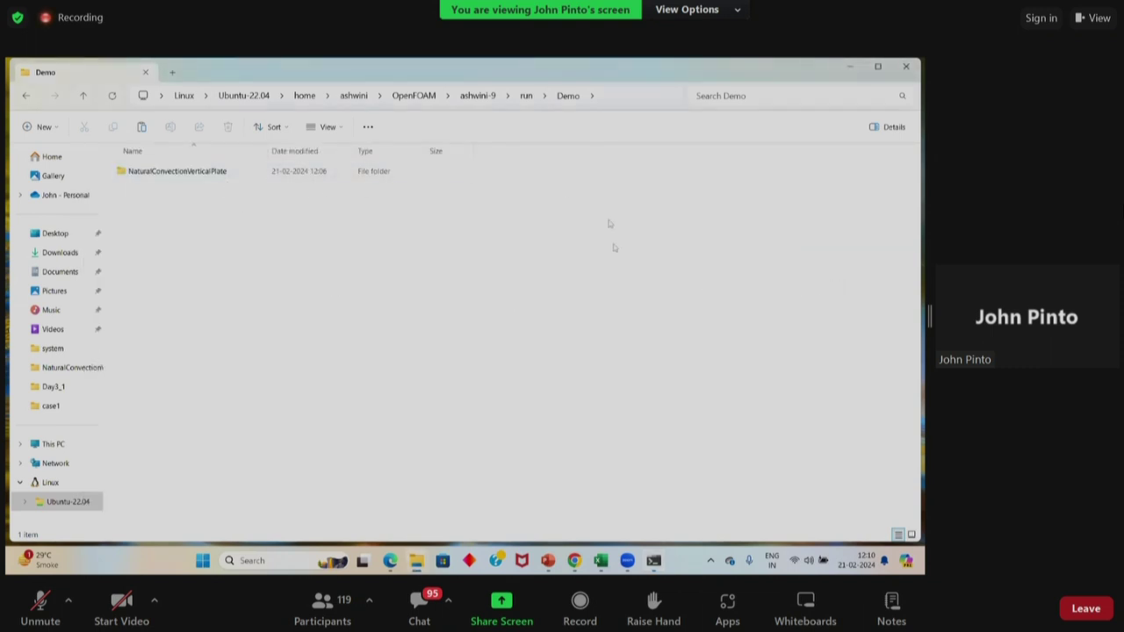
key("alt+Tab")
type("ls")
key("Return")
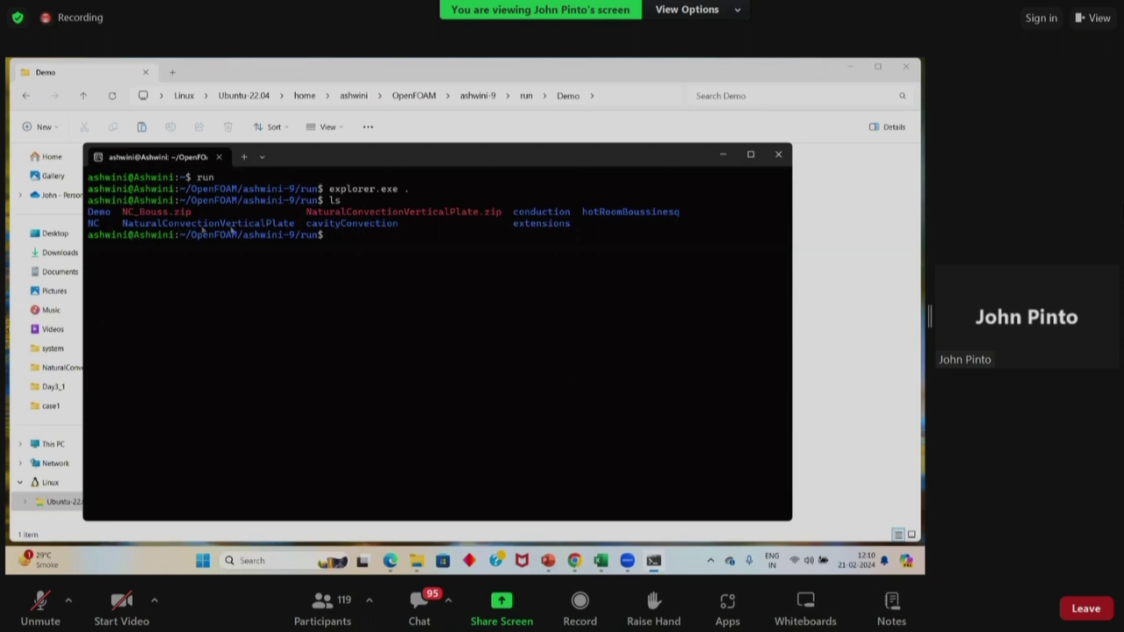
Step: Change to the NaturalConvectionVerticalPlate case directory with cd and list its contents with ls
left_click_drag(295, 228, 124, 230)
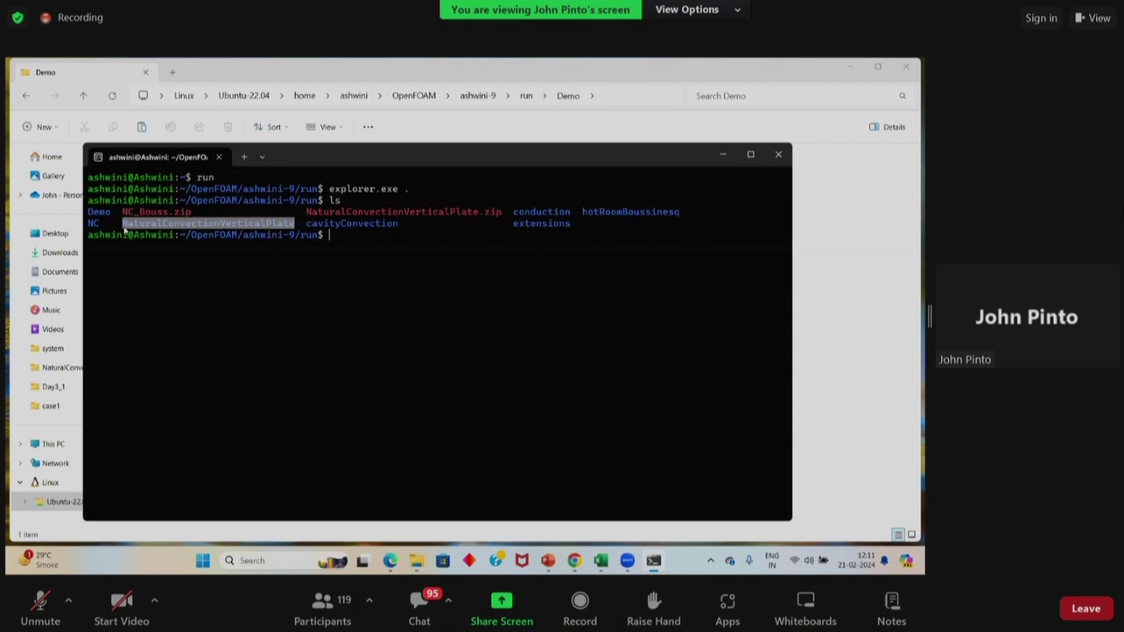
right_click(338, 279)
type("cd ")
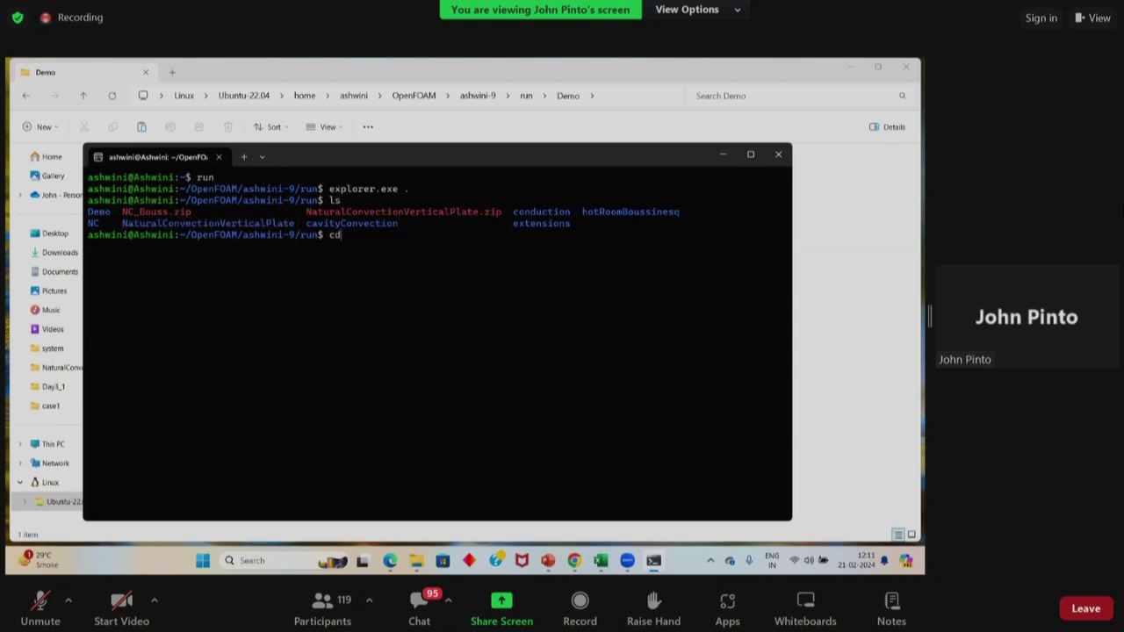
type("Na")
key("BackSpace")
type("at")
key("Tab")
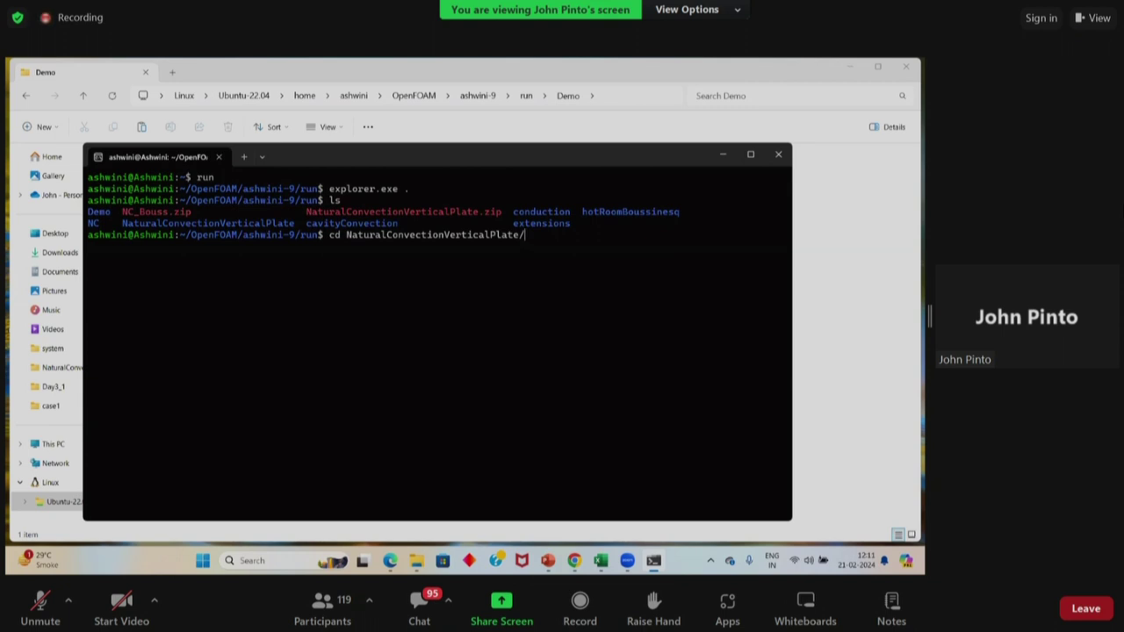
key("Return")
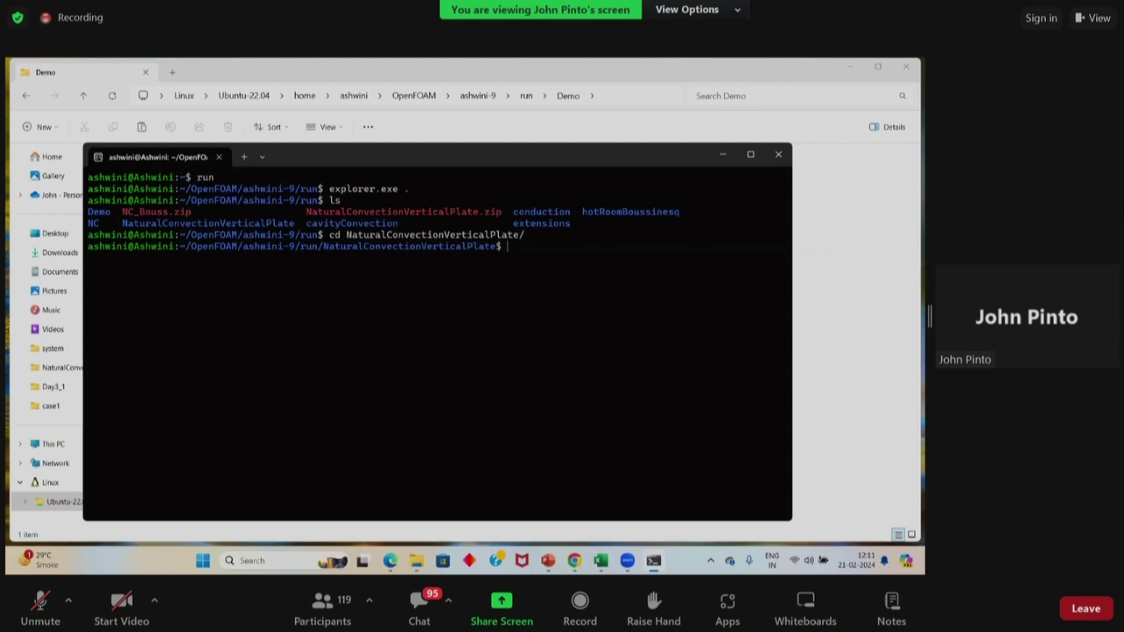
type("ls")
key("Return")
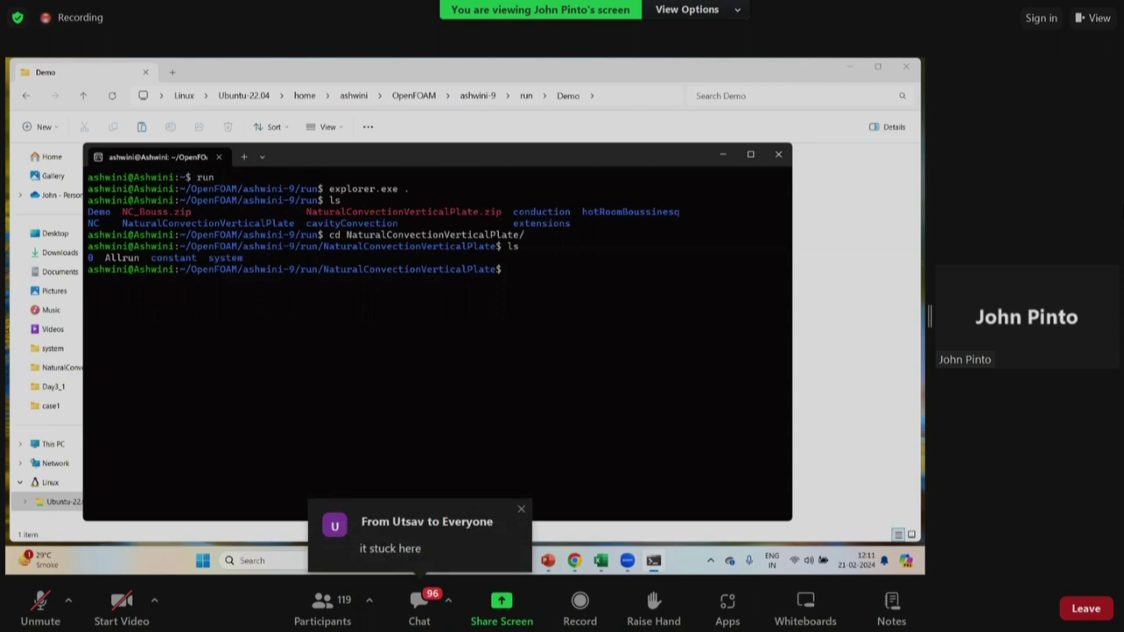
Step: Enter the case's 0 directory with "cd 0" and list its field files with ls
type("cd 0")
key("Return")
type("ls")
key("Return")
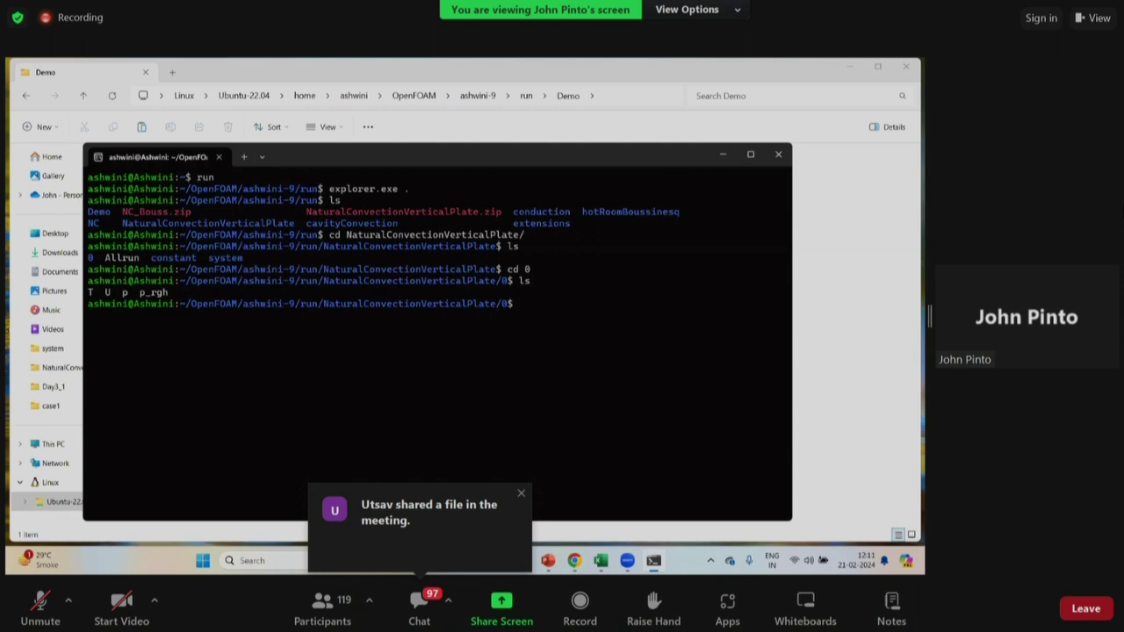
Step: Open the p_rgh file in gedit from the terminal with "gedit p_rgh"
type("gedit")
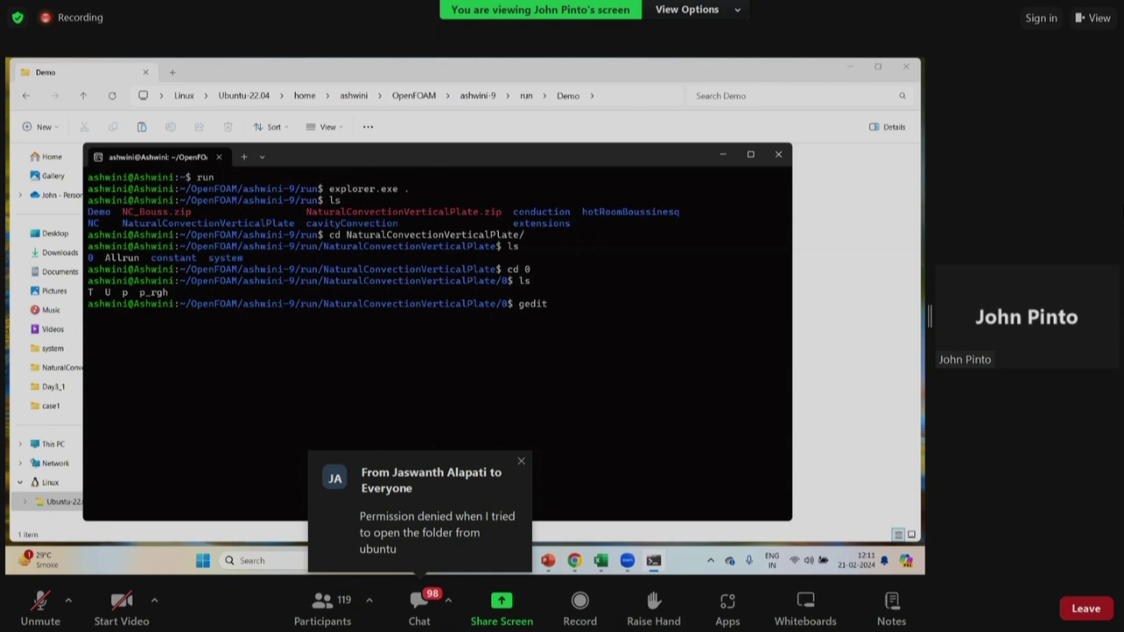
type("p_rgh")
key("Return")
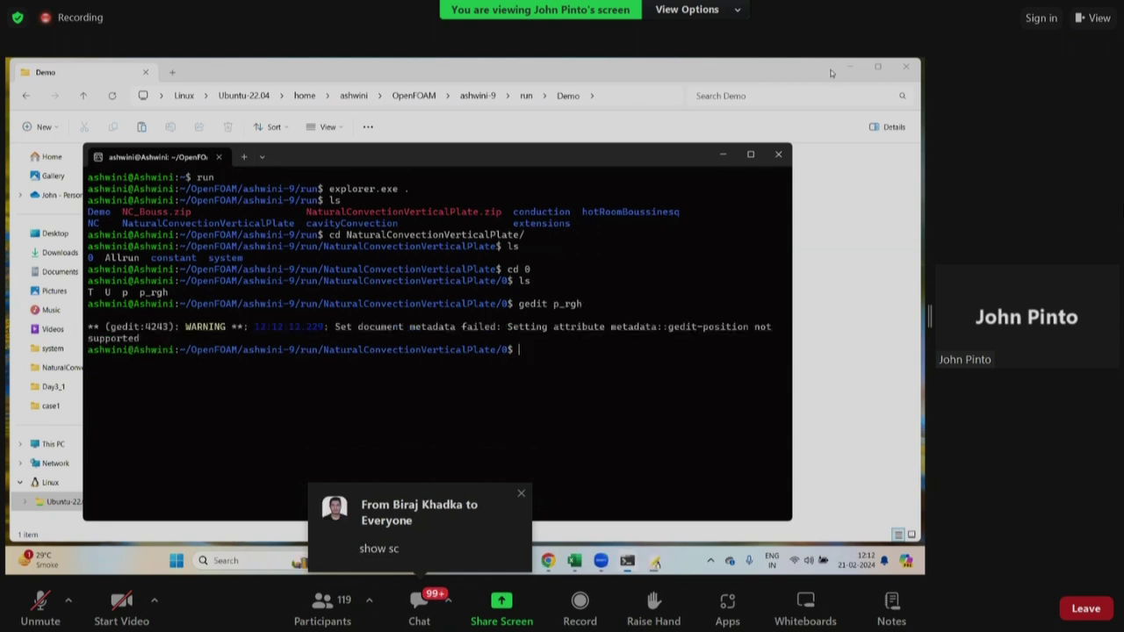
Step: Open p_rgh in Notepad with the command "notepad.exe p_rgh" and view its internalField and boundaryField entries
type("notepa")
type("d,")
type(".")
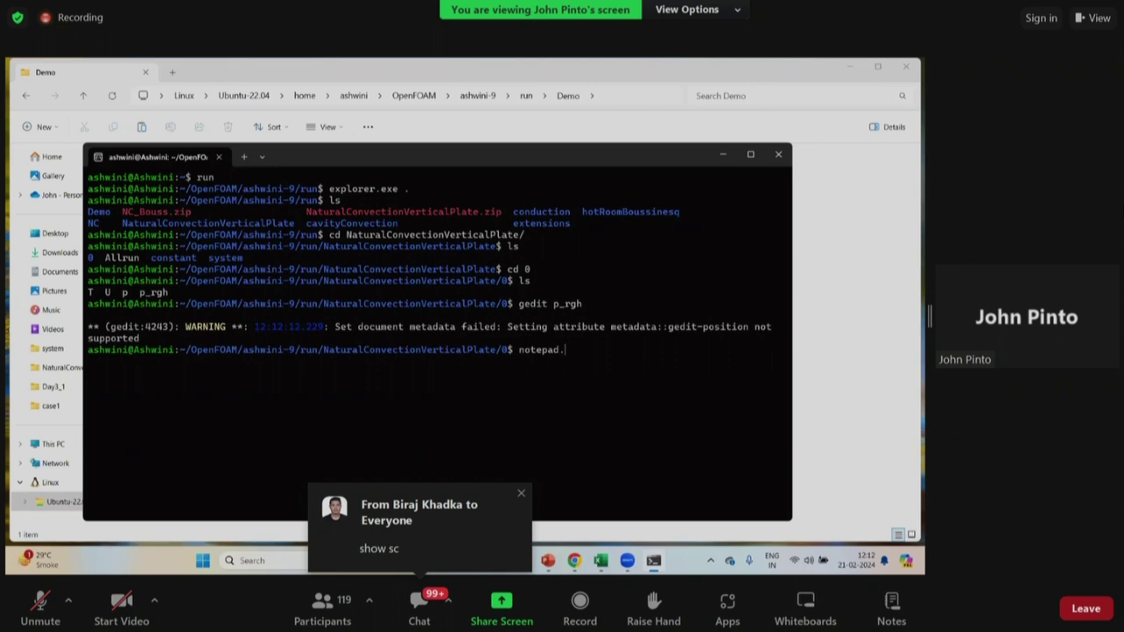
type("exe p_rgh")
key("Return")
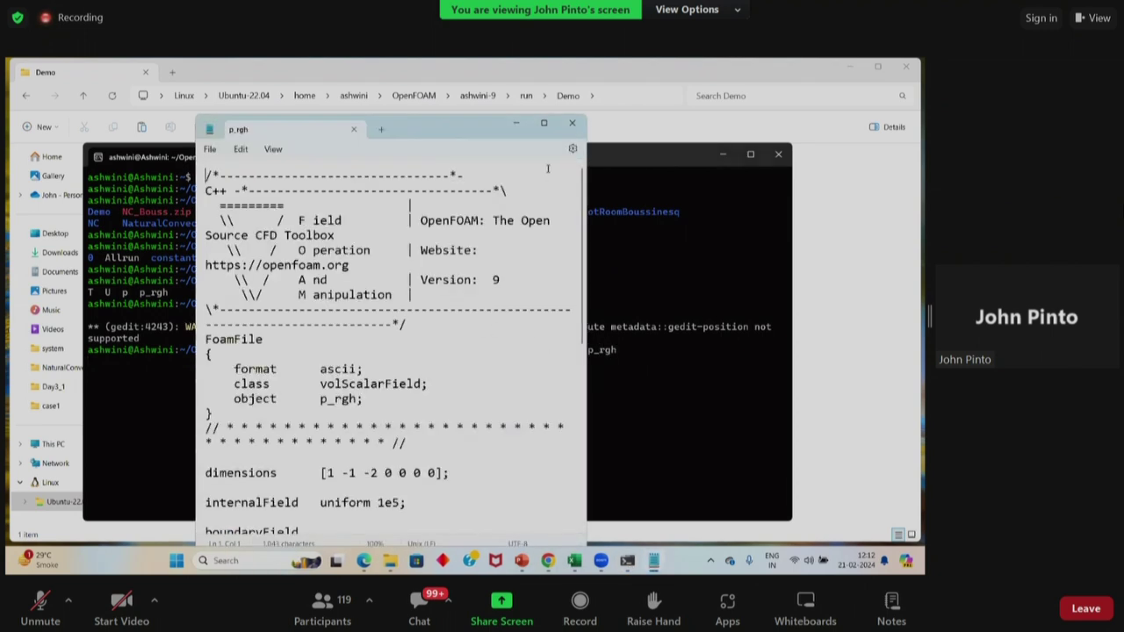
left_click_drag(422, 130, 390, 108)
scroll(452, 400, "down", 4)
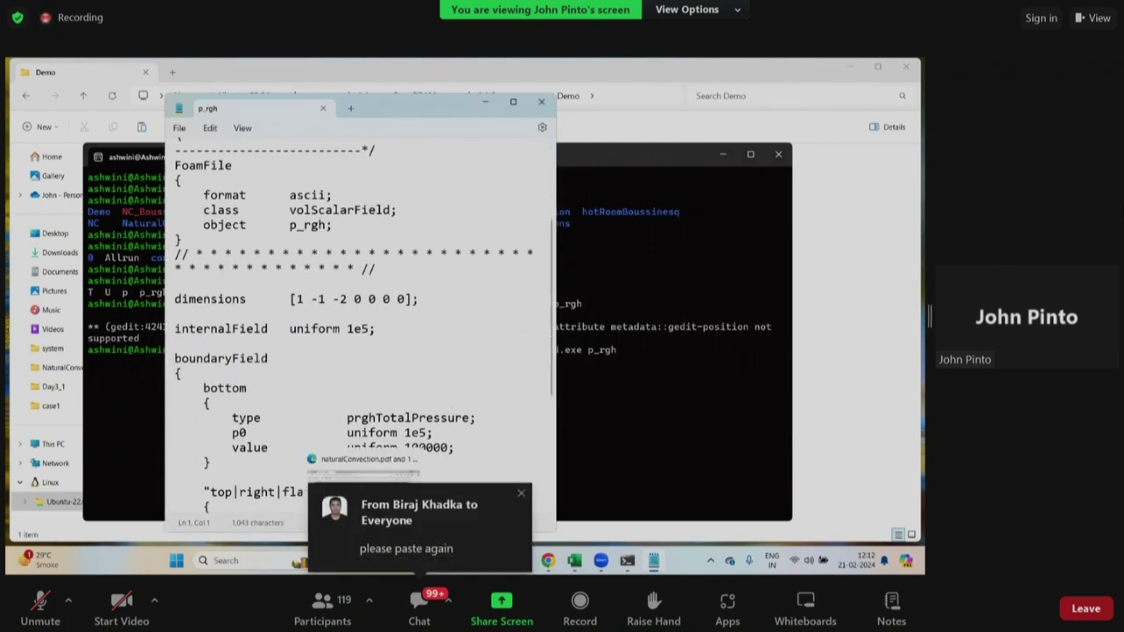
Step: Switch to naturalConvection.pdf in the browser and view the "Boundary Condition: p_rgh" slide
left_click(368, 470)
scroll(458, 382, "down", 5)
scroll(458, 382, "down", 6)
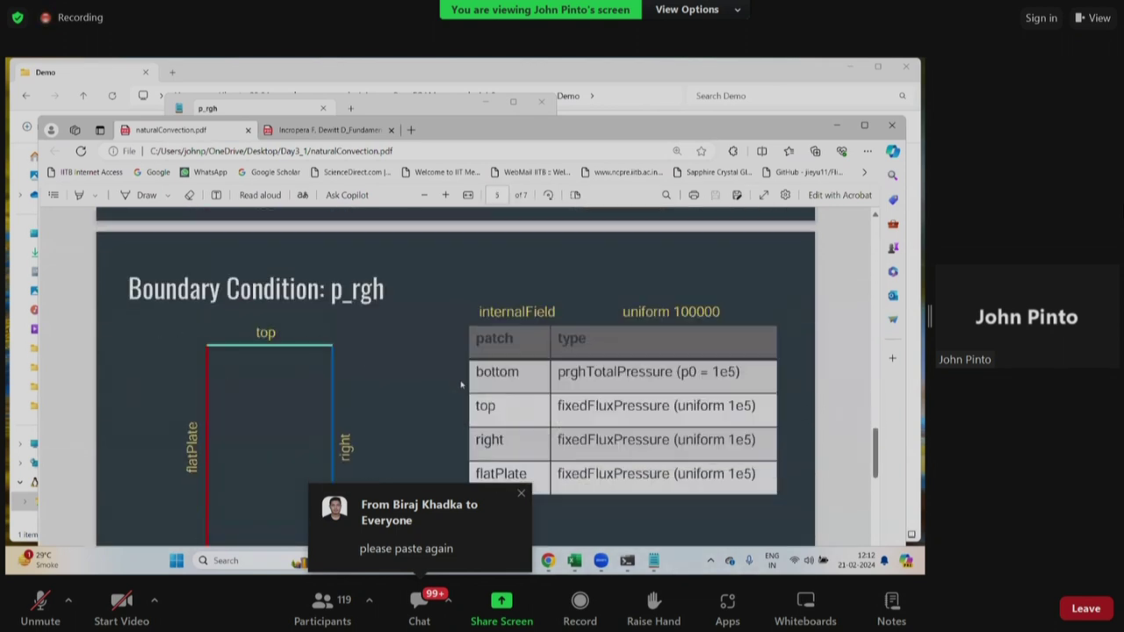
scroll(460, 383, "down", 2)
scroll(460, 384, "up", 1)
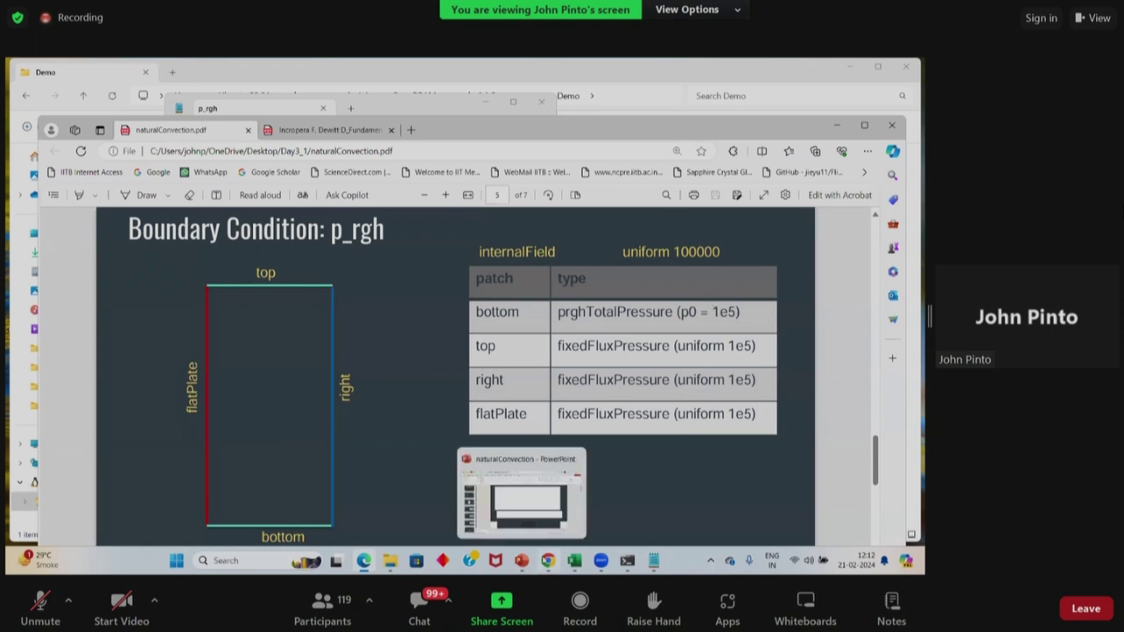
Step: Return to the p_rgh file in Notepad and examine the type, p0 and value entries of the bottom patch
left_click(653, 560)
scroll(527, 393, "down", 1)
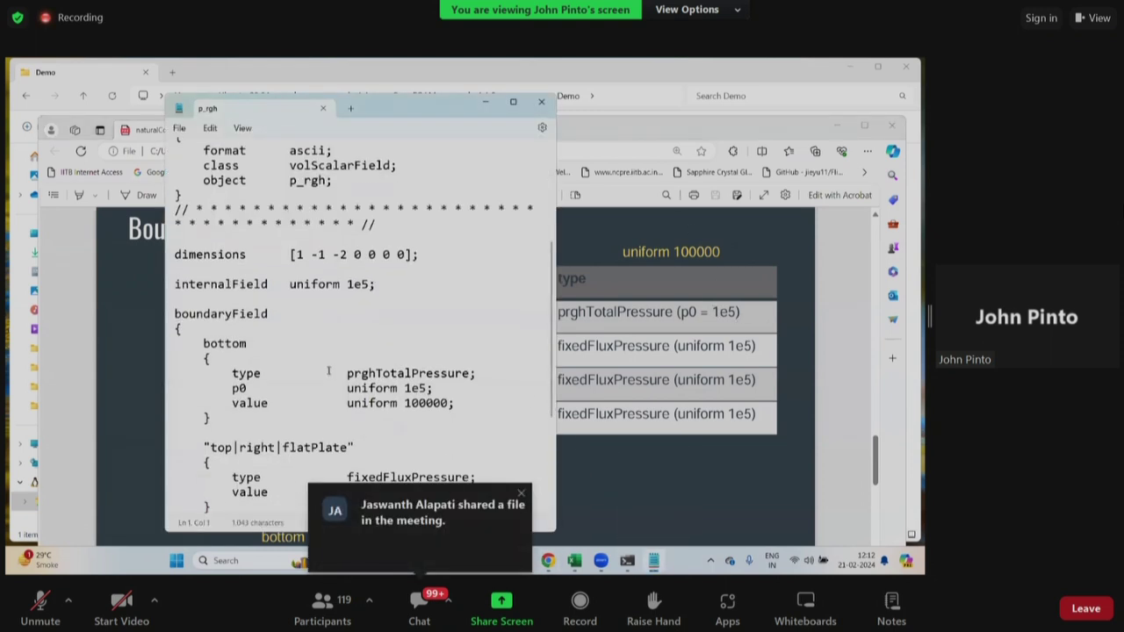
left_click_drag(341, 374, 450, 404)
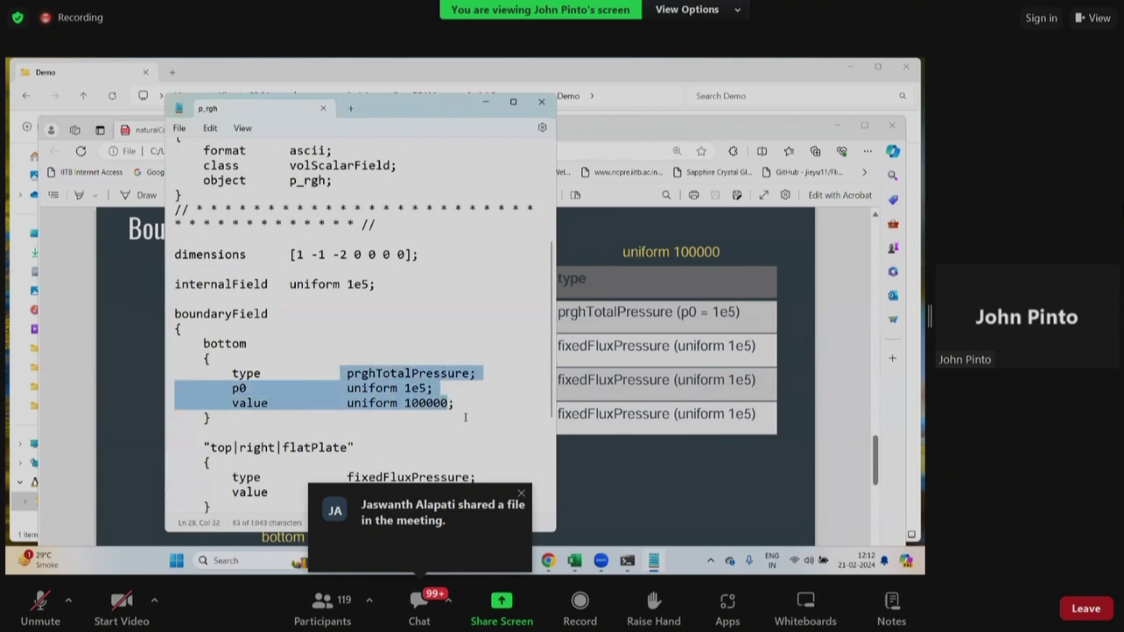
scroll(465, 417, "down", 2)
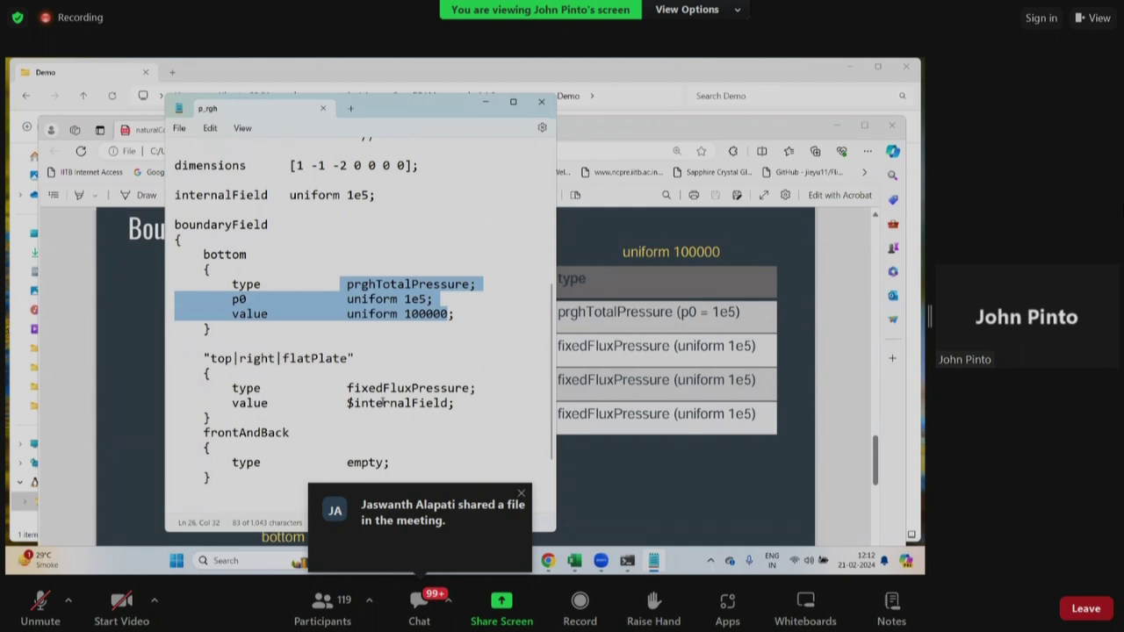
left_click(303, 375)
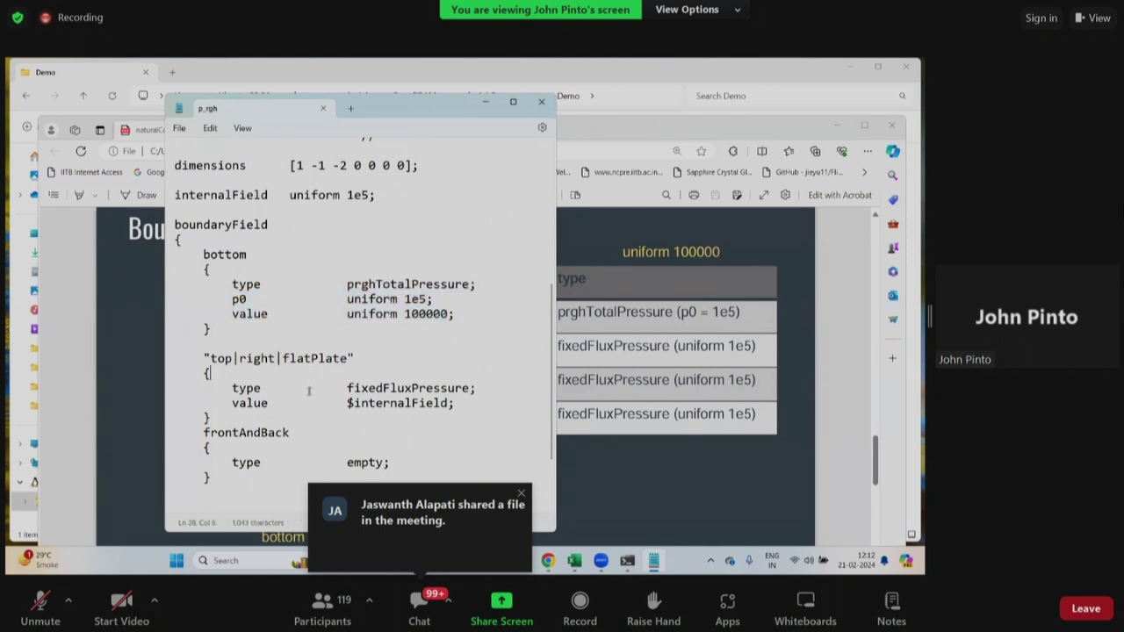
Step: Examine the grouped "top|right|flatPlate" patch name and its fixedFluxPressure block in p_rgh
left_click_drag(203, 357, 370, 367)
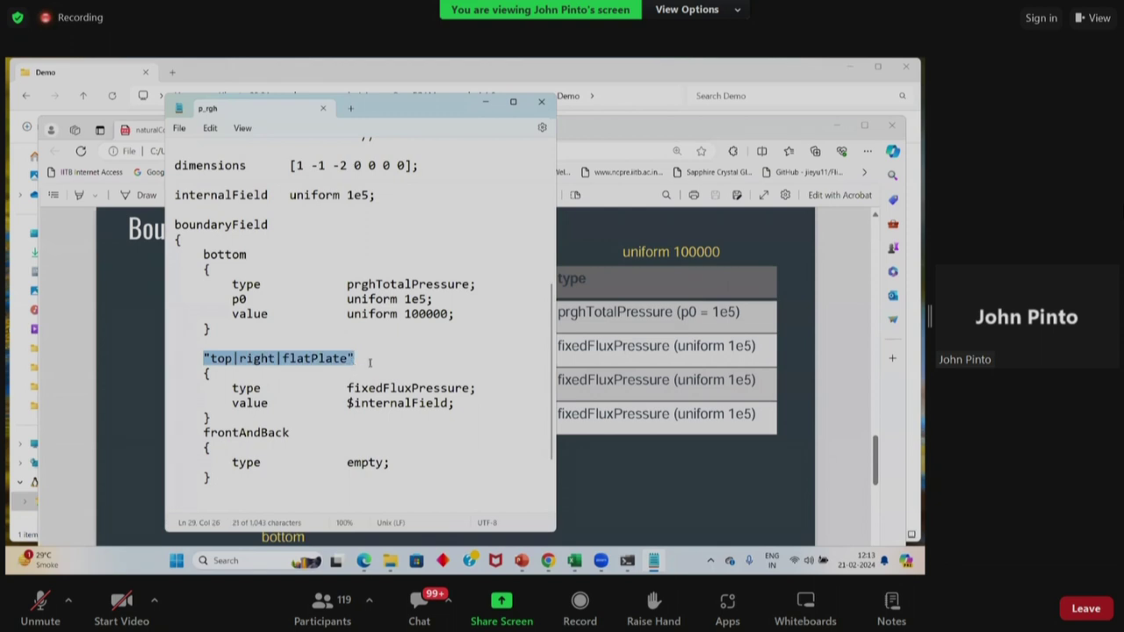
left_click(373, 359)
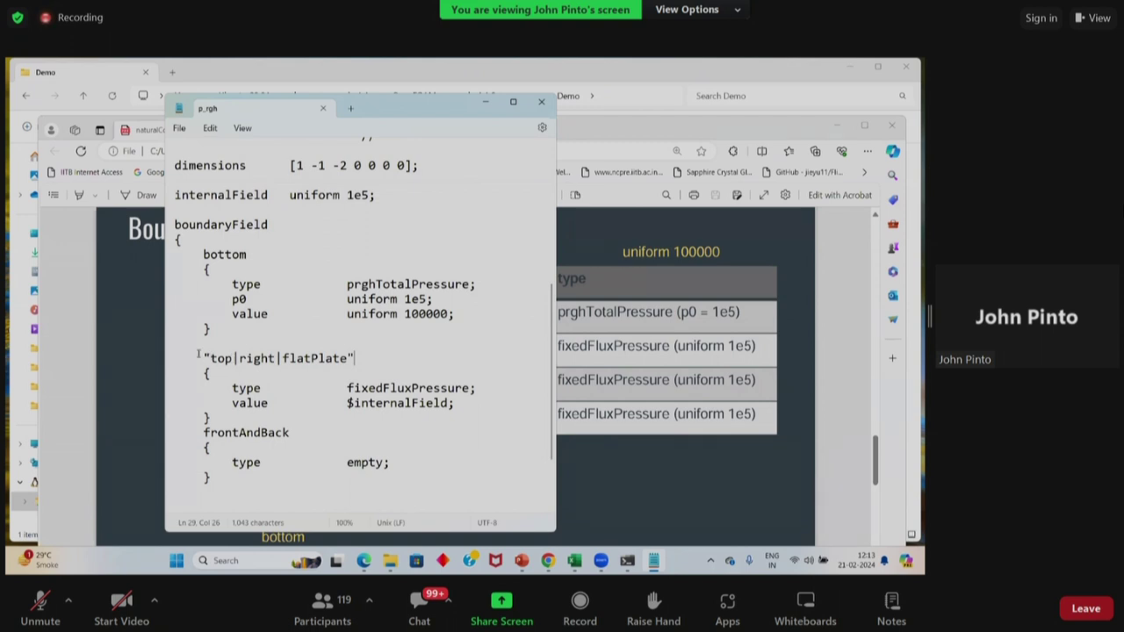
left_click_drag(204, 357, 356, 358)
left_click(376, 356)
left_click_drag(215, 417, 204, 375)
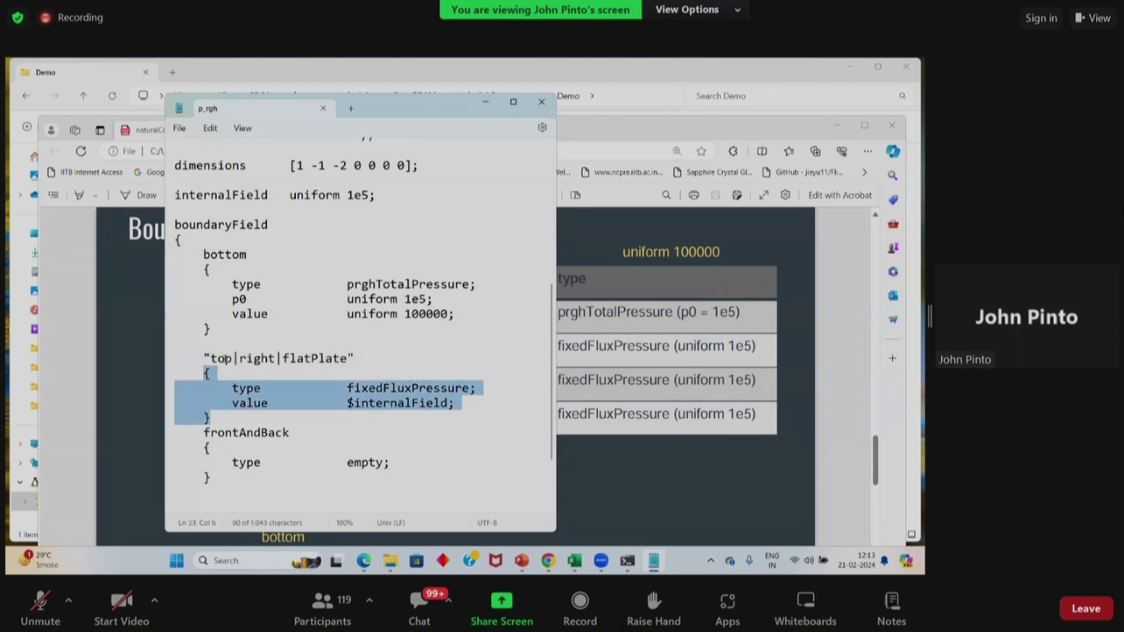
left_click(225, 358)
left_click(292, 359)
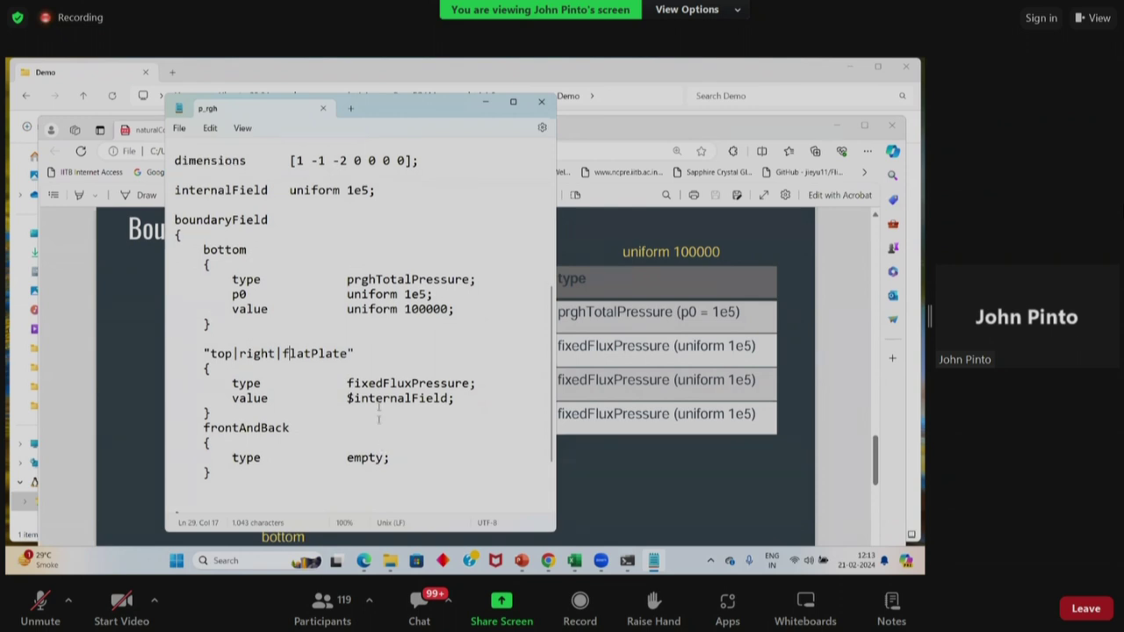
Step: Examine the internalField line referenced by the grouped patches in p_rgh, and close the file
scroll(374, 206, "up", 1)
left_click_drag(387, 237, 178, 239)
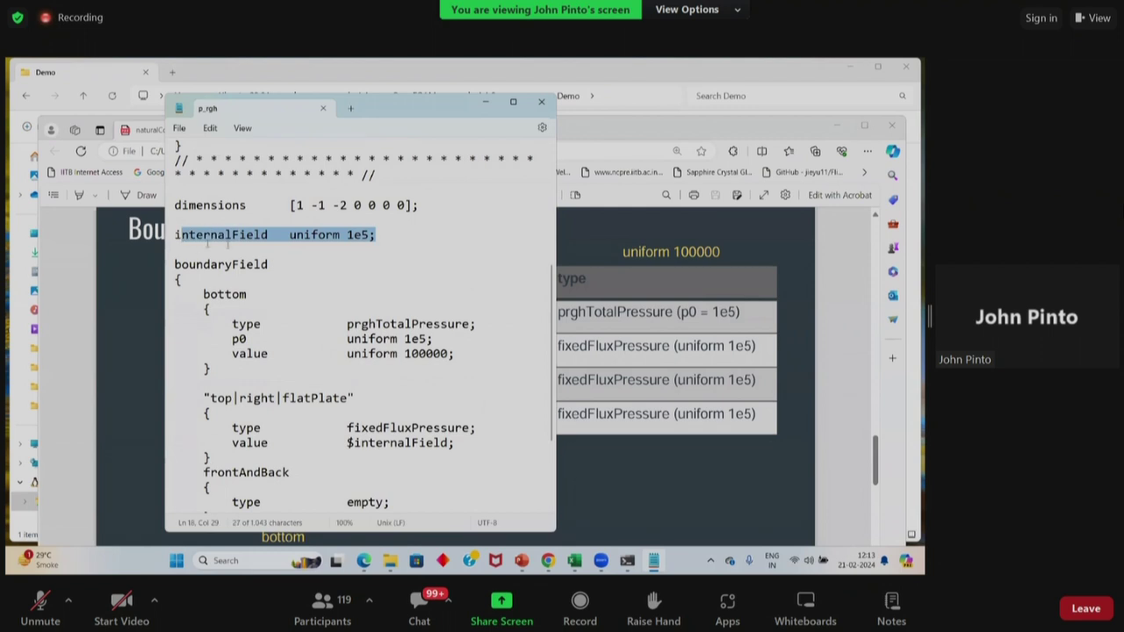
left_click(388, 239)
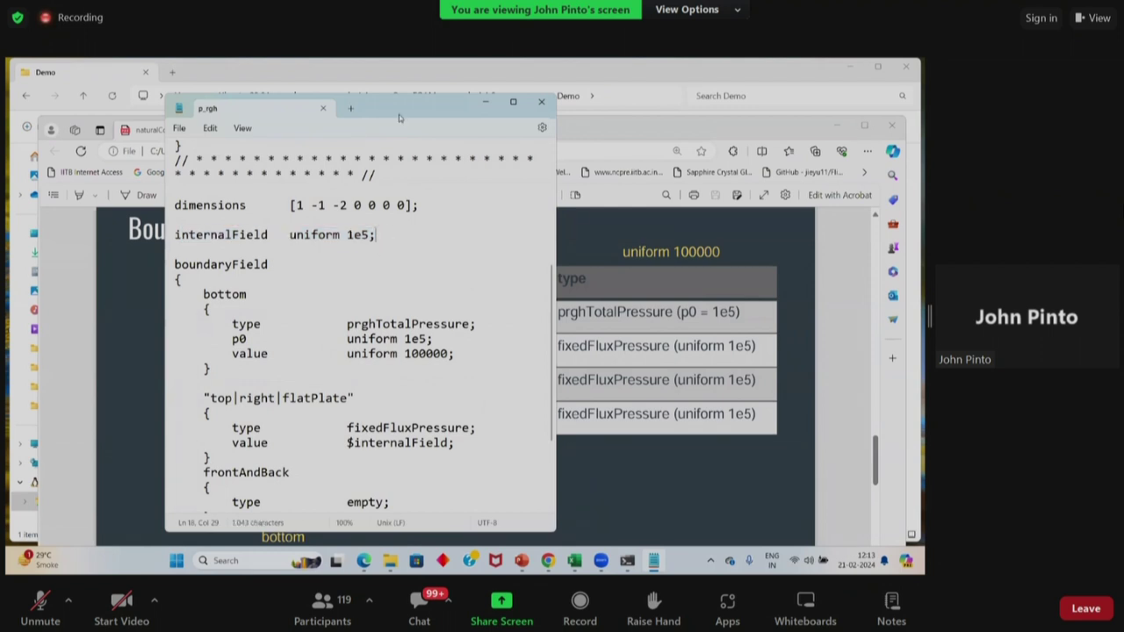
left_click_drag(399, 114, 396, 132)
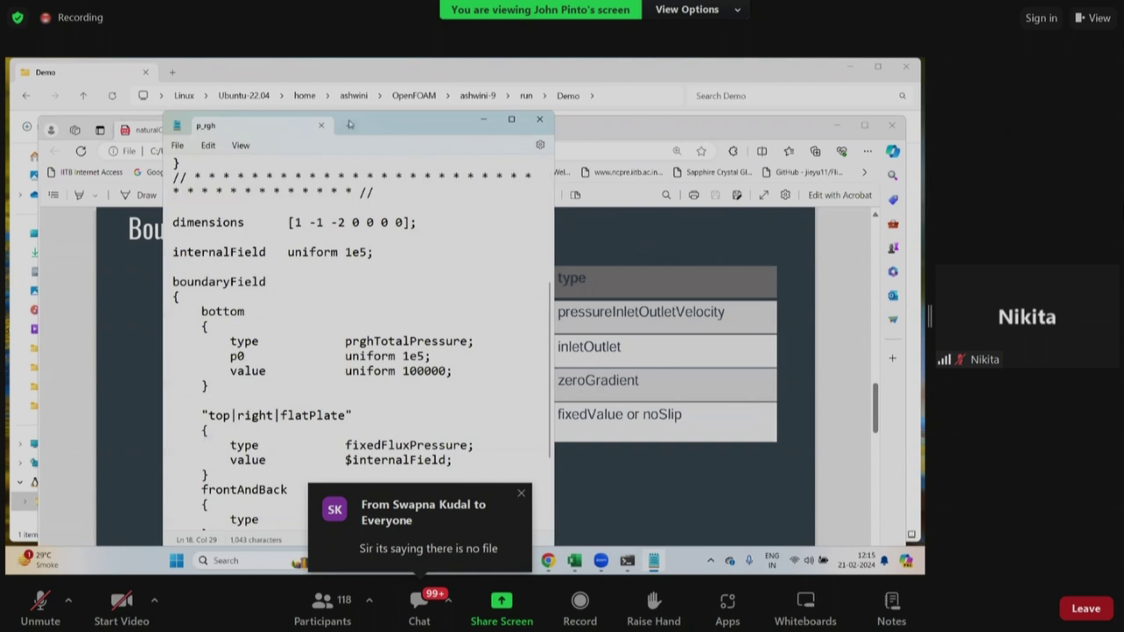
left_click(321, 125)
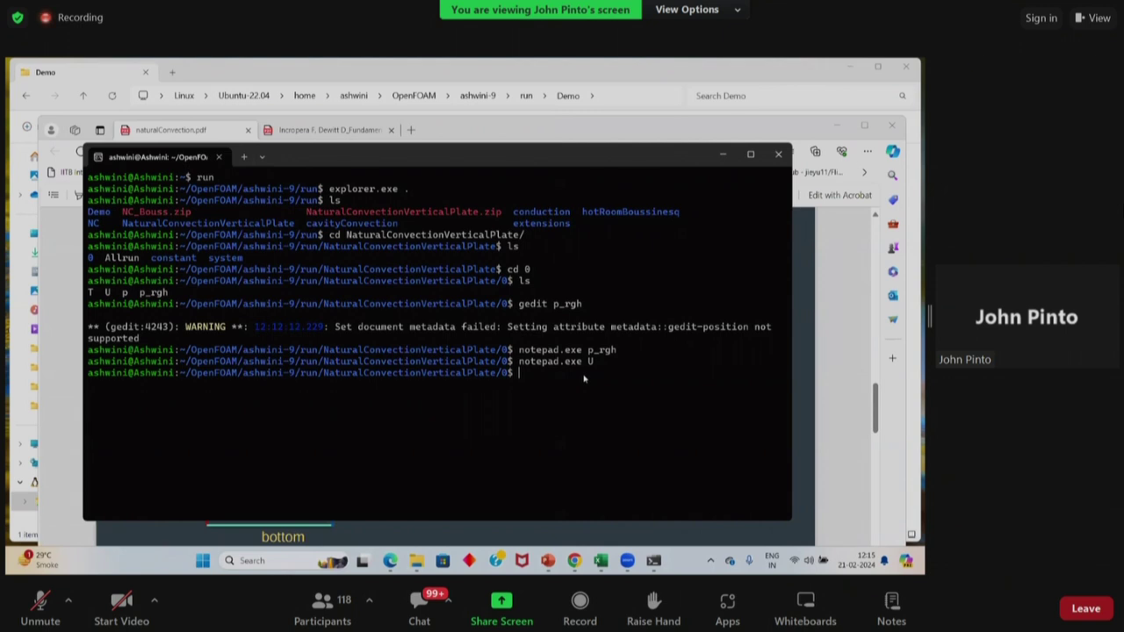
Step: Open the U file from the terminal with "notepad.exe U" and examine its internalField line
key("Up")
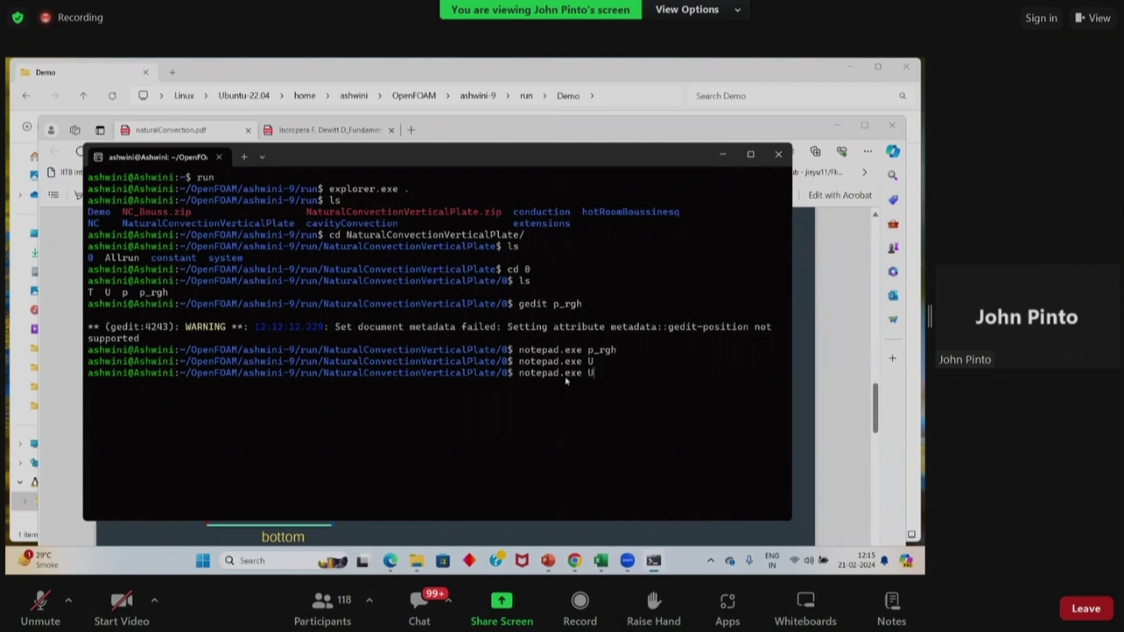
key("Return")
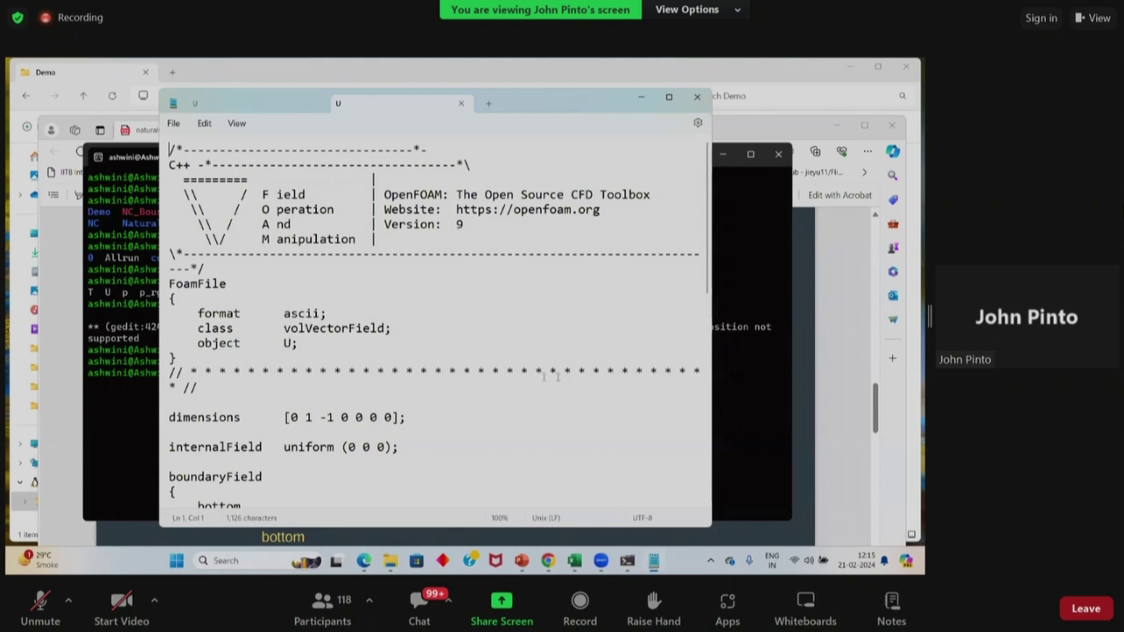
scroll(510, 268, "down", 5)
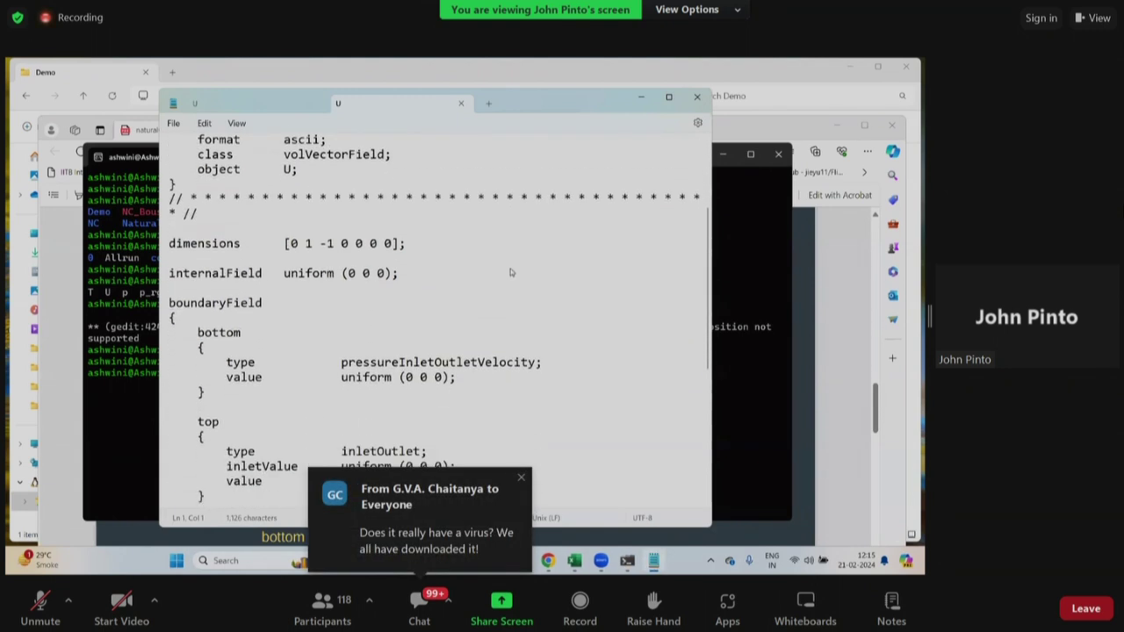
left_click_drag(401, 251, 169, 253)
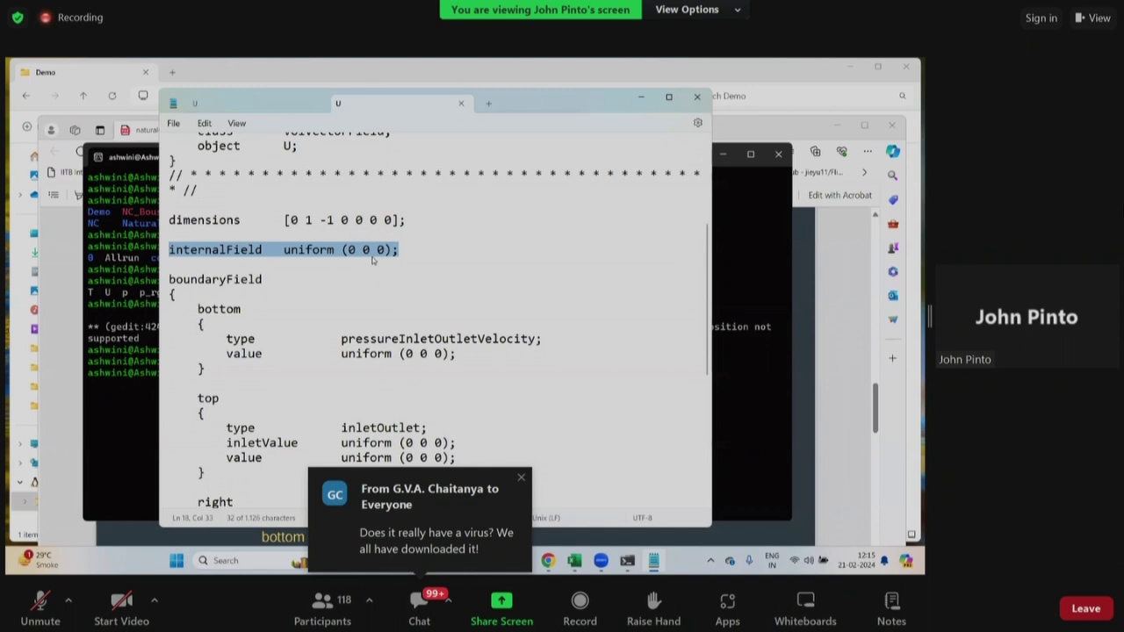
left_click(460, 282)
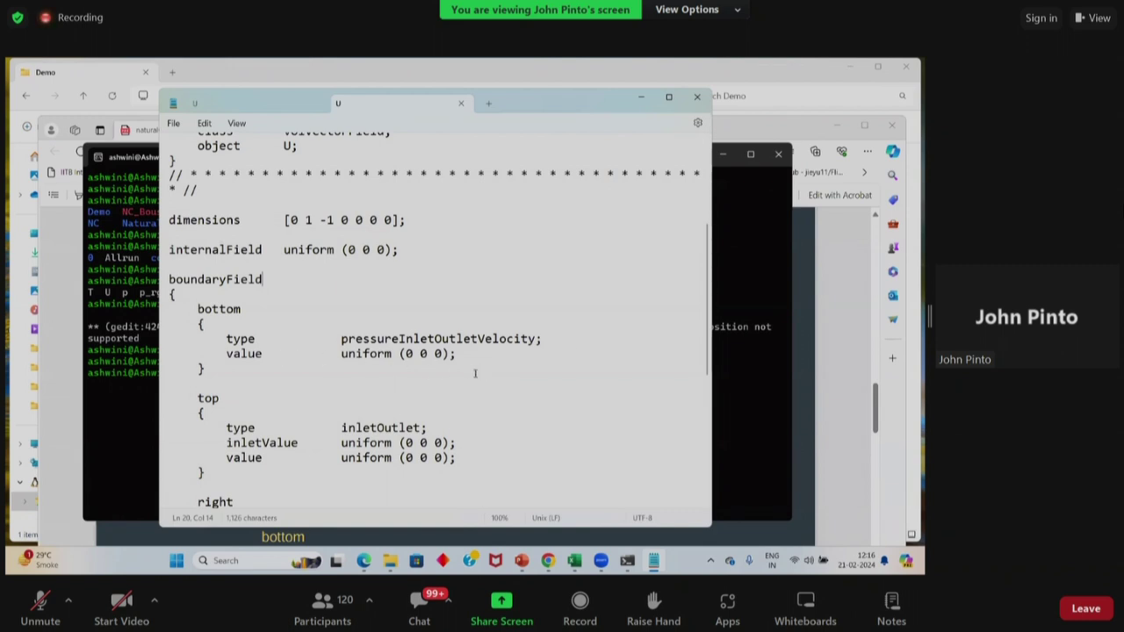
Step: Review the top, right, flatPlate and frontAndBack velocity conditions in U, and close both open copies of the file
scroll(477, 386, "down", 2)
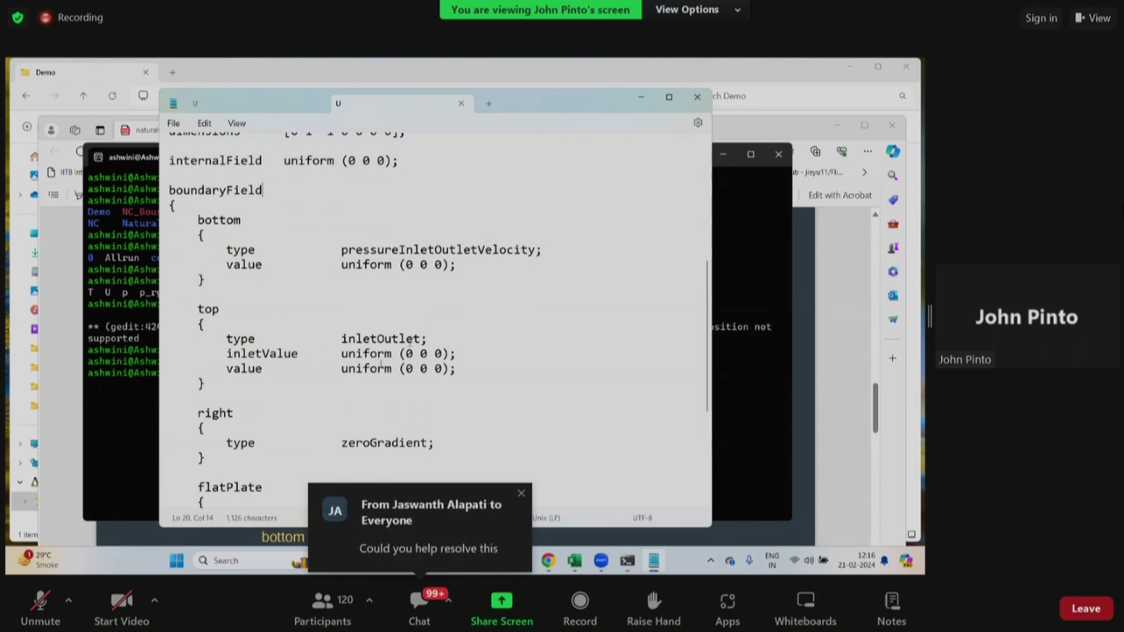
scroll(351, 378, "down", 2)
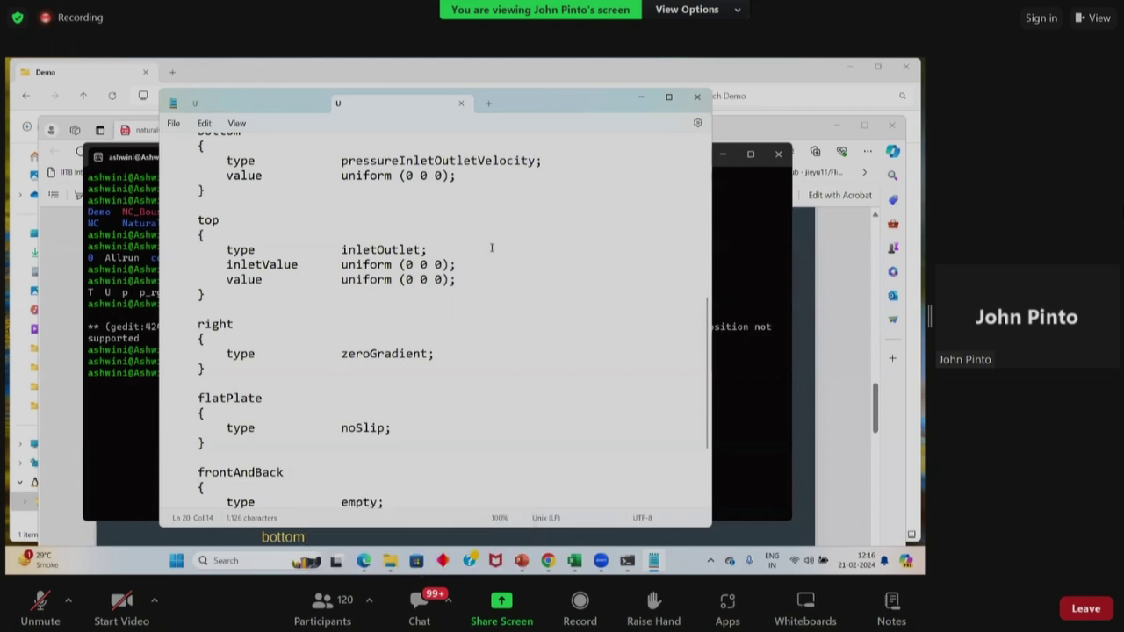
scroll(461, 275, "down", 1)
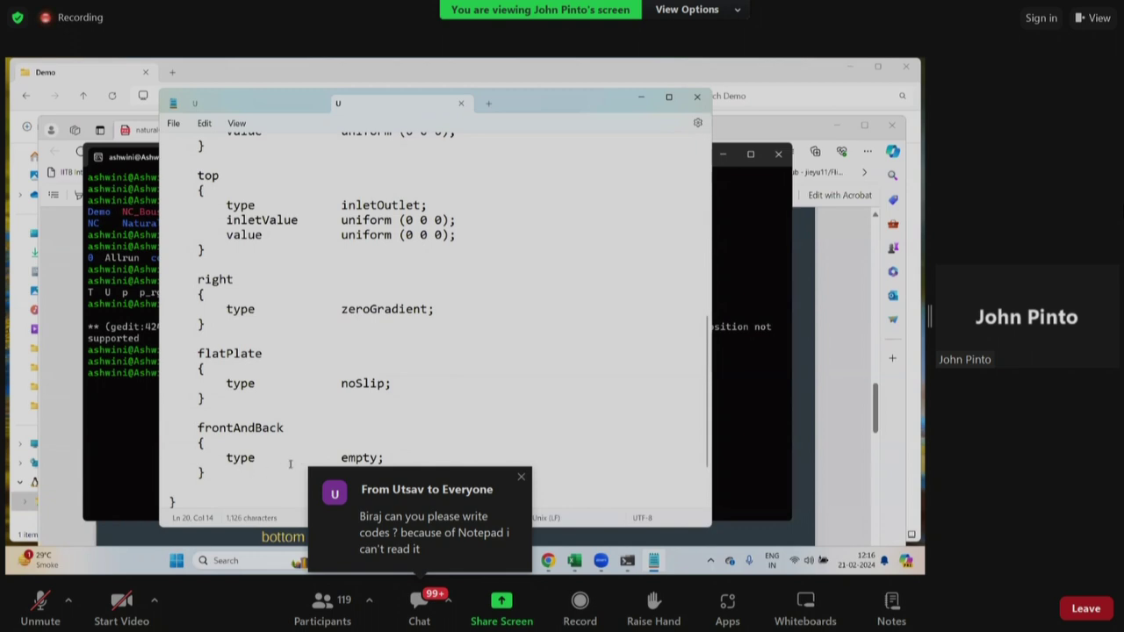
left_click(461, 104)
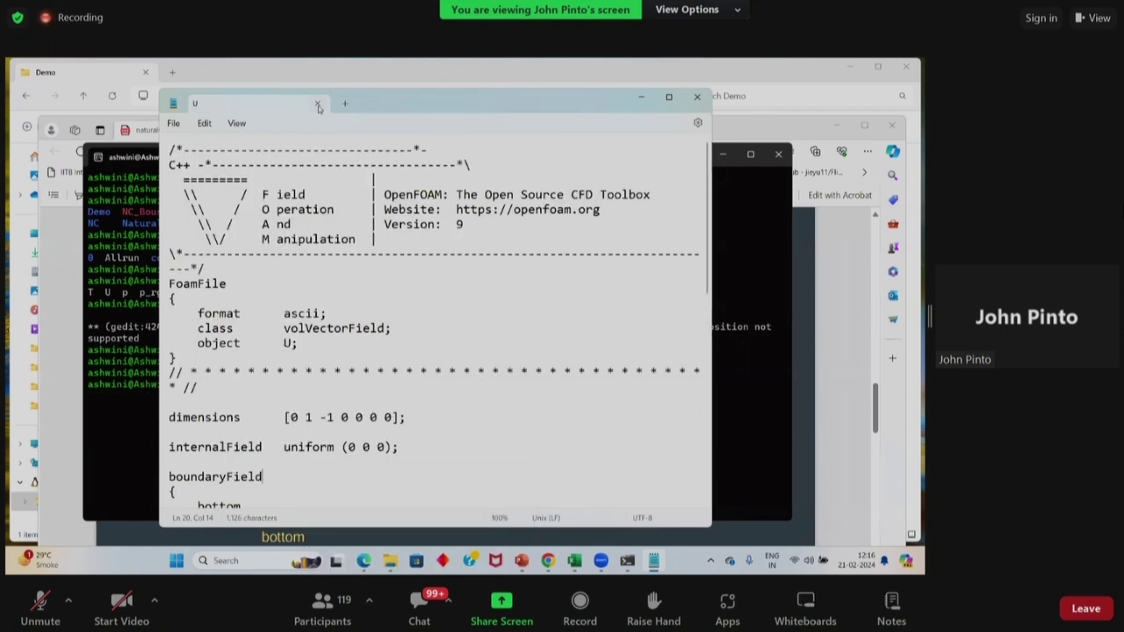
key("ctrl+w")
left_click(548, 560)
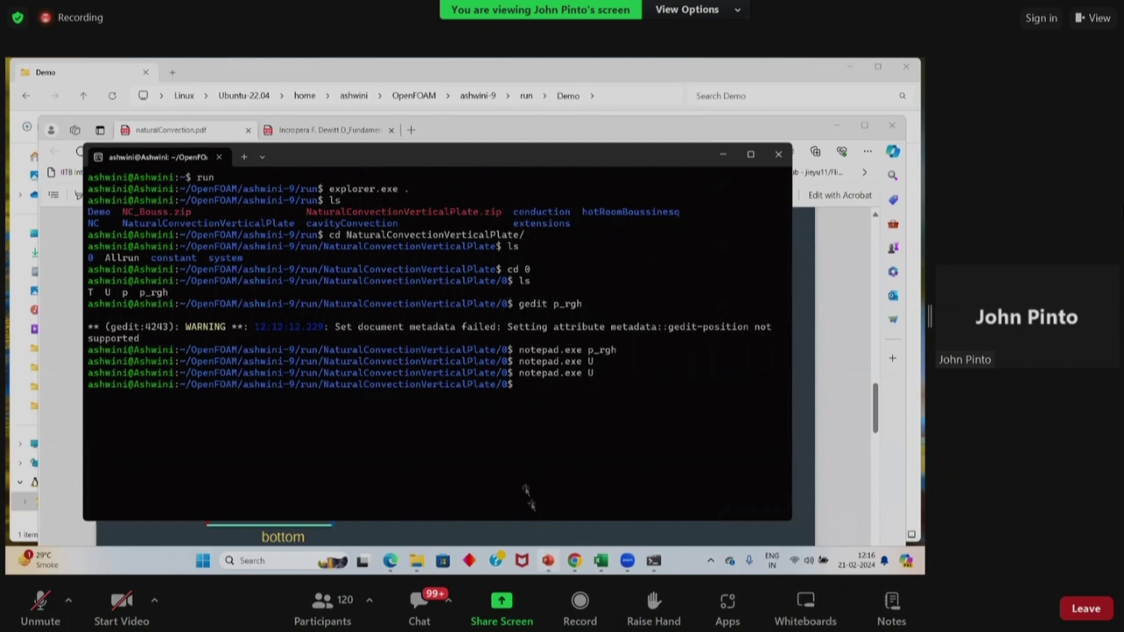
Step: Bring up the "Boundary Condition: T" slide in naturalConvection.pdf and read its patch table
key("alt+Tab")
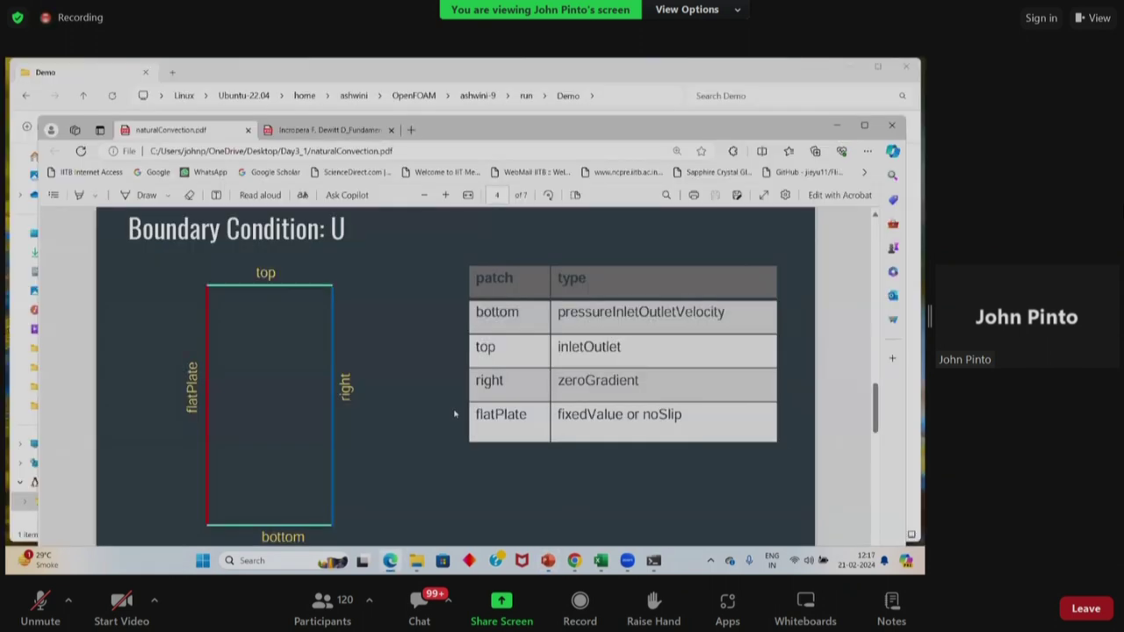
scroll(455, 414, "down", 3)
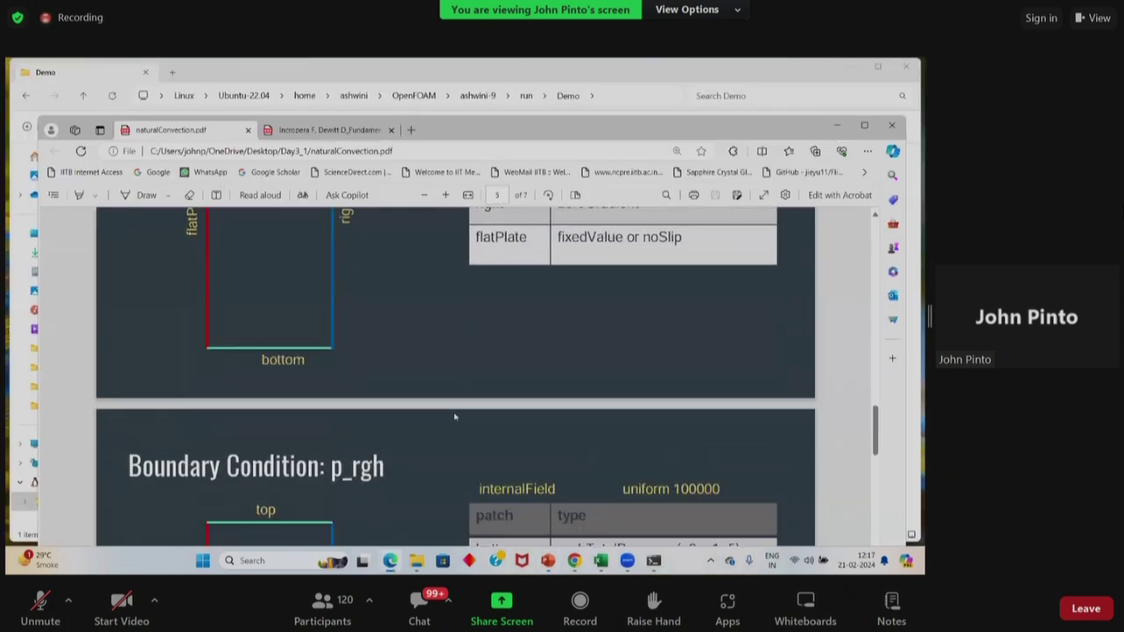
scroll(455, 416, "down", 4)
scroll(455, 417, "down", 5)
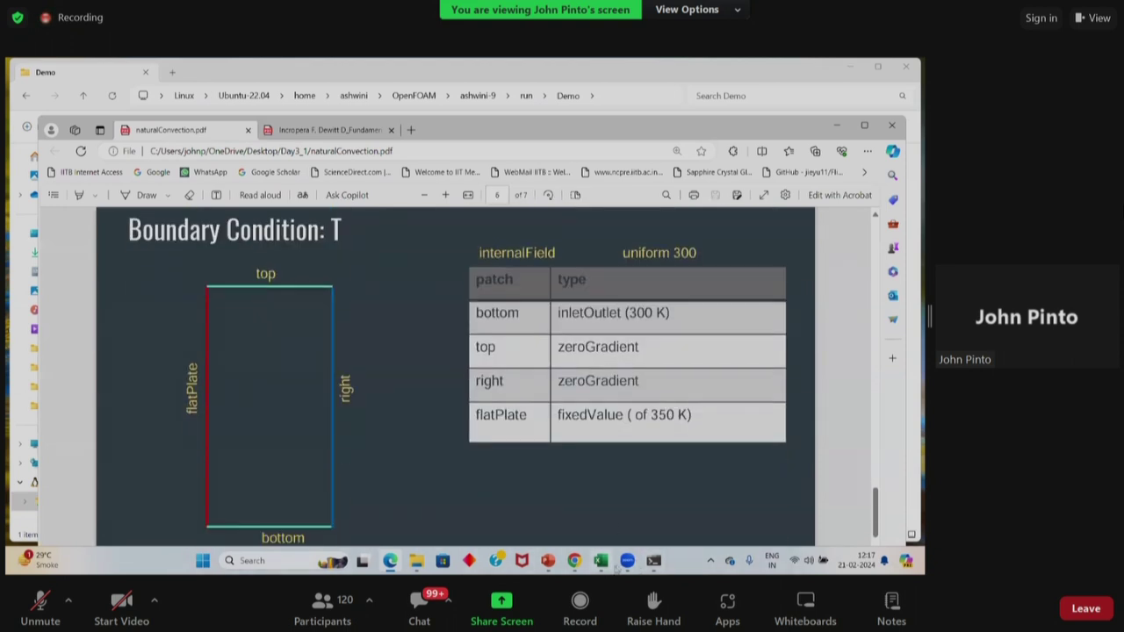
Step: Open the T file of the 0 directory from the terminal with "notepad.exe T"
left_click(653, 561)
key("Up")
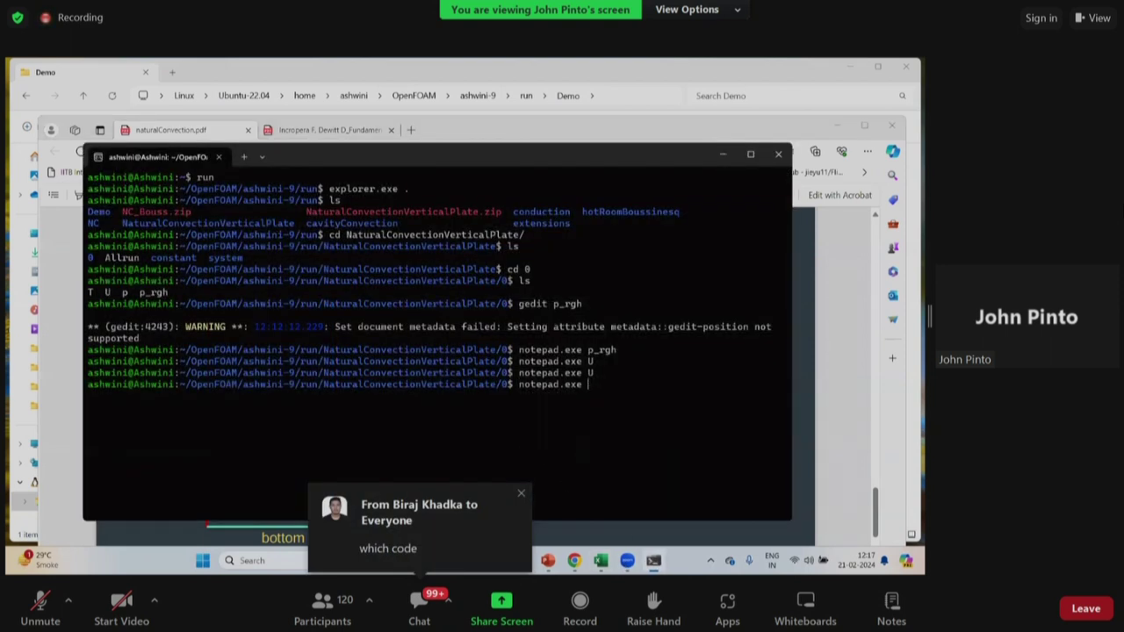
type("T")
key("Return")
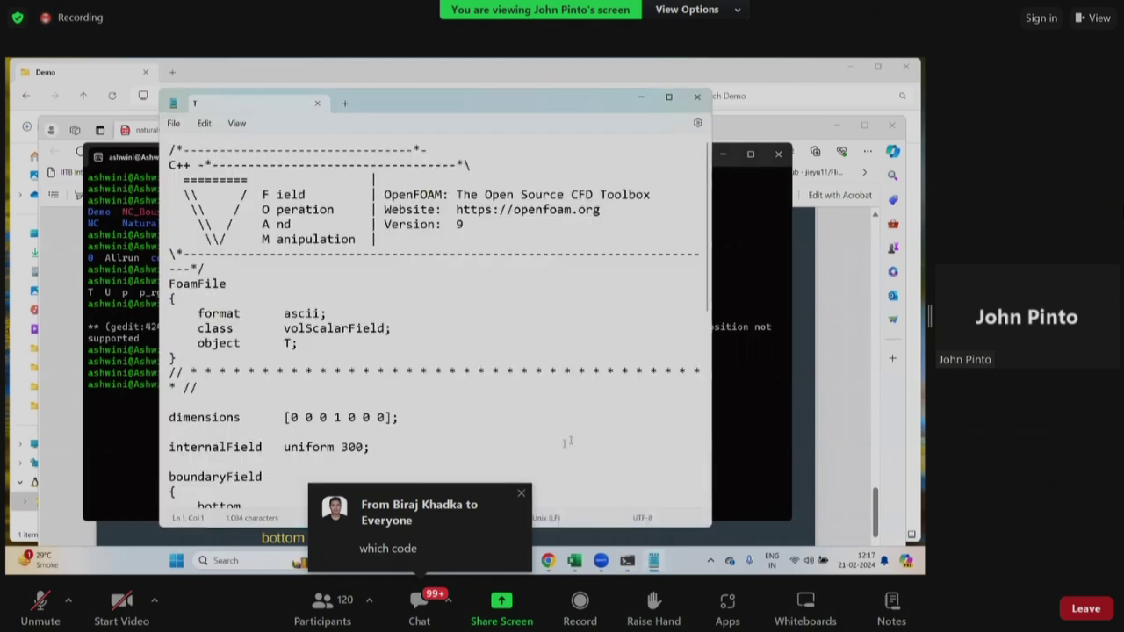
Step: Examine the internalField line and the bottom patch's inletOutlet block in T, highlighting its inletValue number
scroll(566, 442, "down", 3)
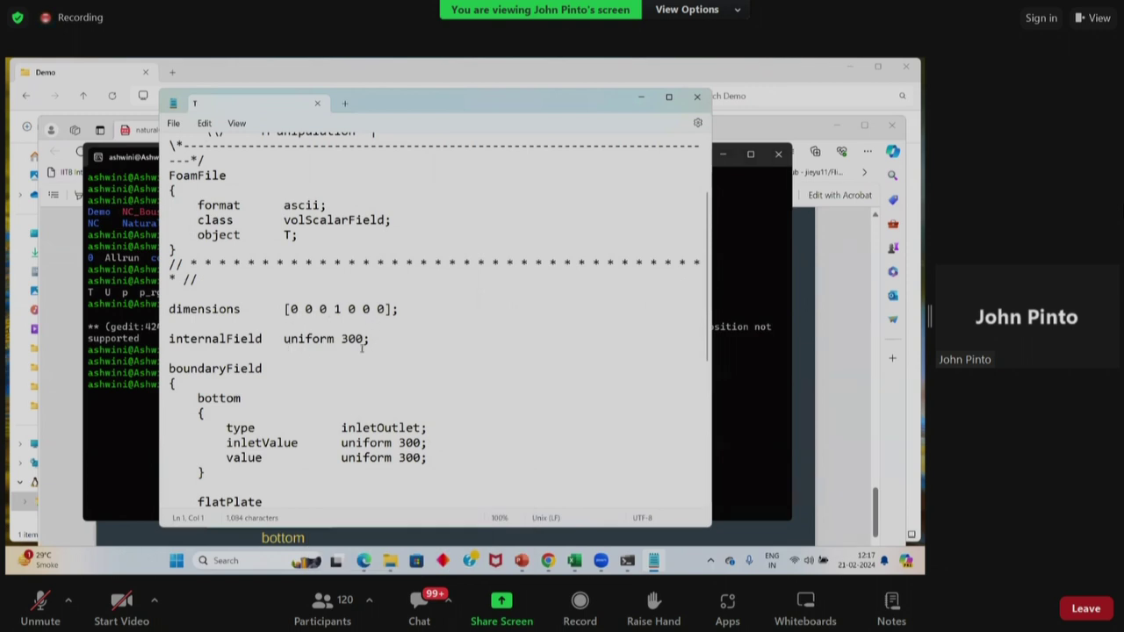
scroll(369, 351, "down", 1)
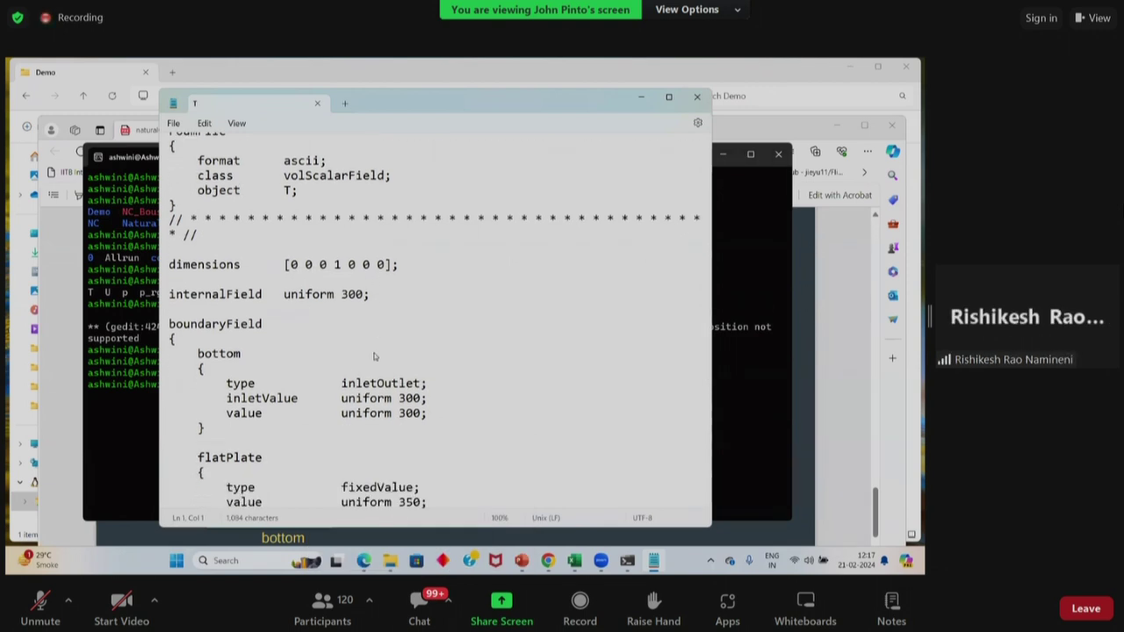
scroll(374, 355, "down", 1)
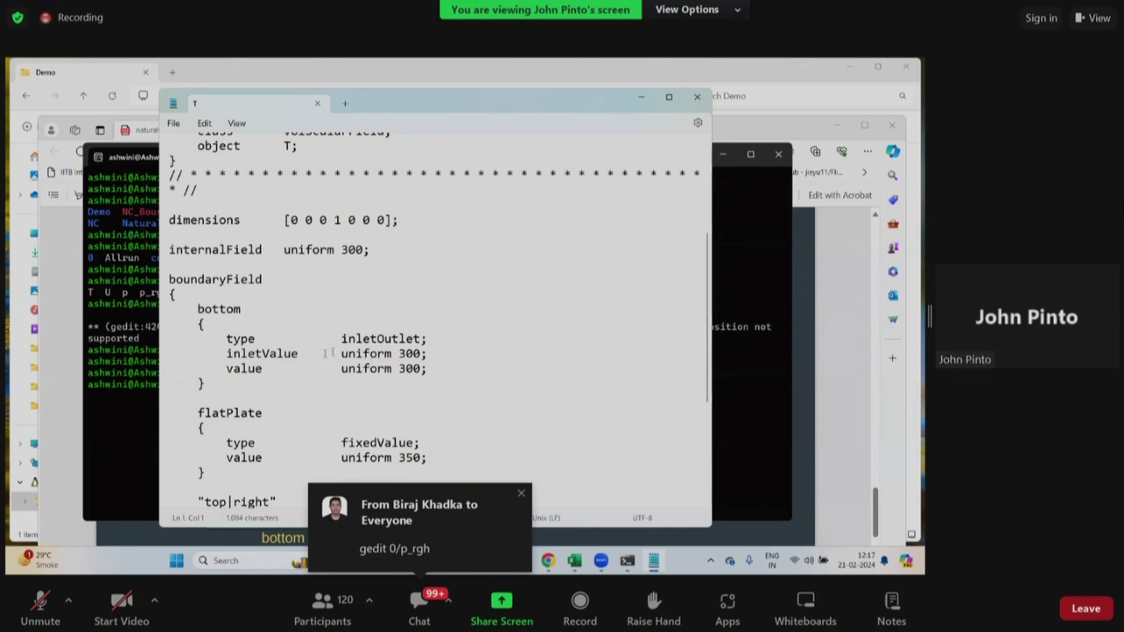
left_click_drag(398, 354, 423, 355)
left_click(444, 359)
scroll(300, 373, "down", 2)
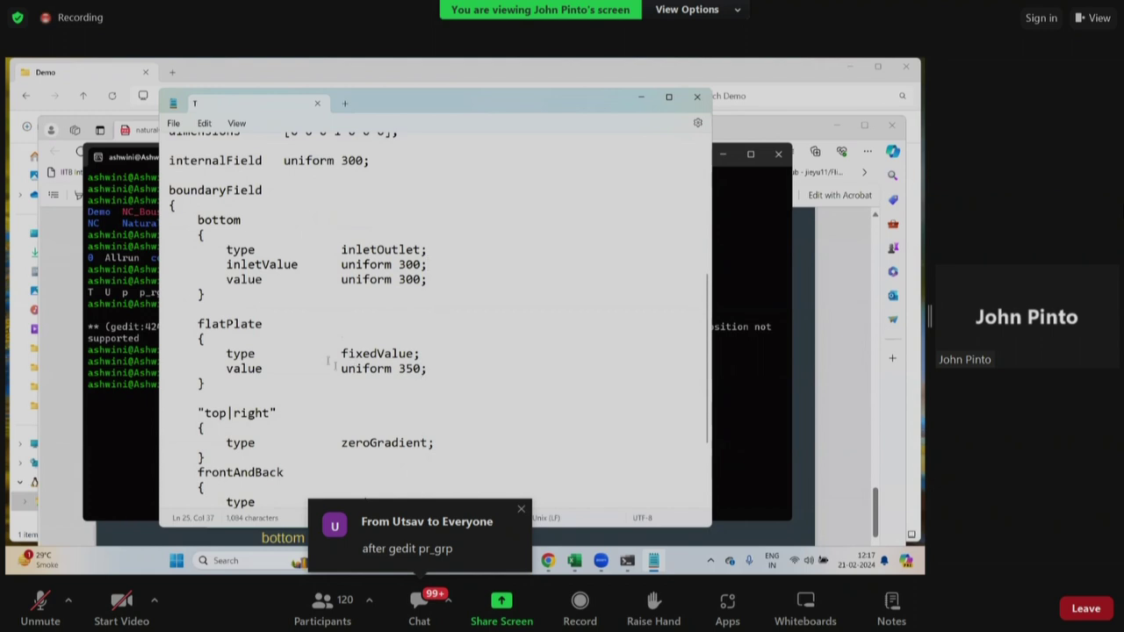
Step: Review the flatPlate, "top|right" and frontAndBack temperature conditions in T, and close the file
scroll(437, 375, "down", 1)
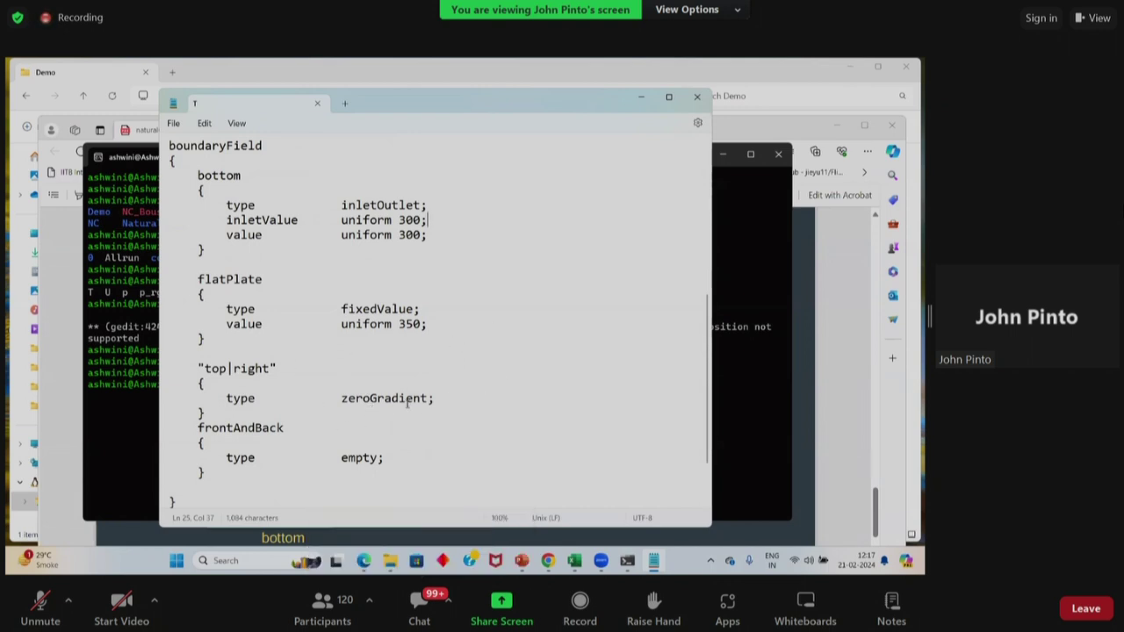
scroll(406, 403, "down", 1)
left_click_drag(221, 430, 175, 385)
left_click(545, 393)
scroll(536, 393, "up", 5)
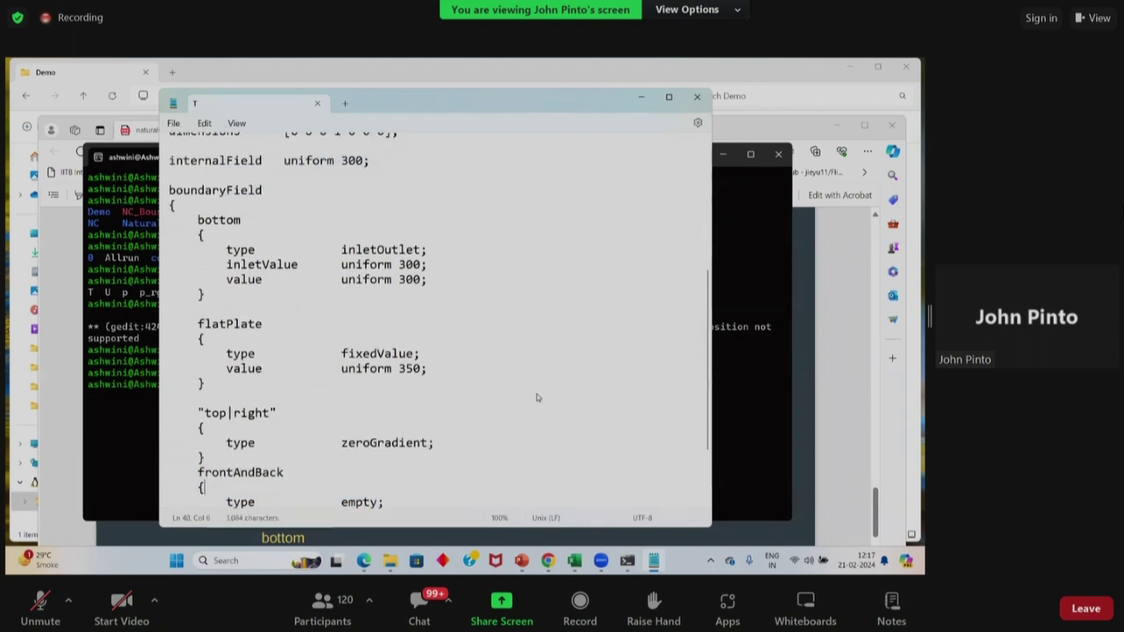
left_click(318, 104)
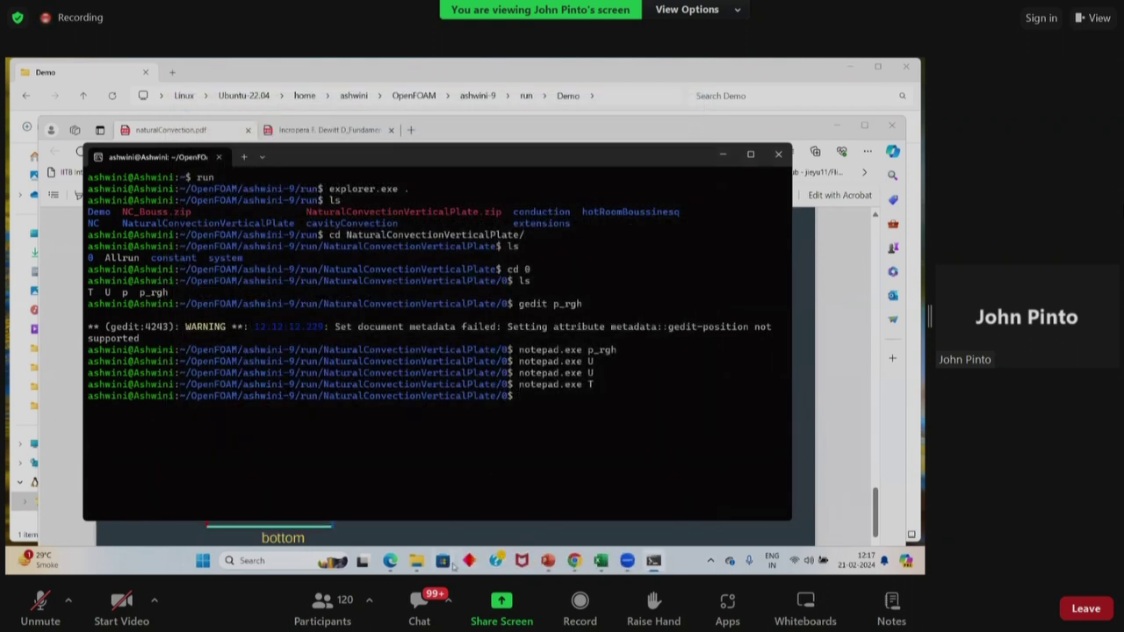
Step: Check the temperature conditions once more on the "Boundary Condition: T" slide
left_click(805, 480)
scroll(647, 470, "down", 5)
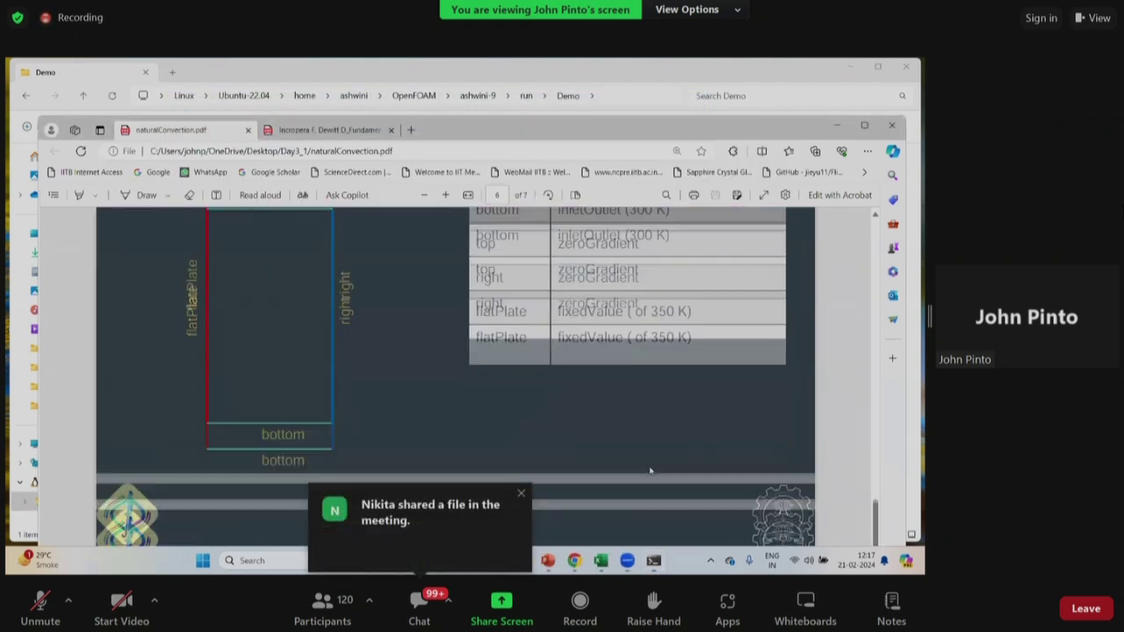
scroll(650, 472, "up", 3)
scroll(650, 471, "up", 1)
mouse_move(631, 563)
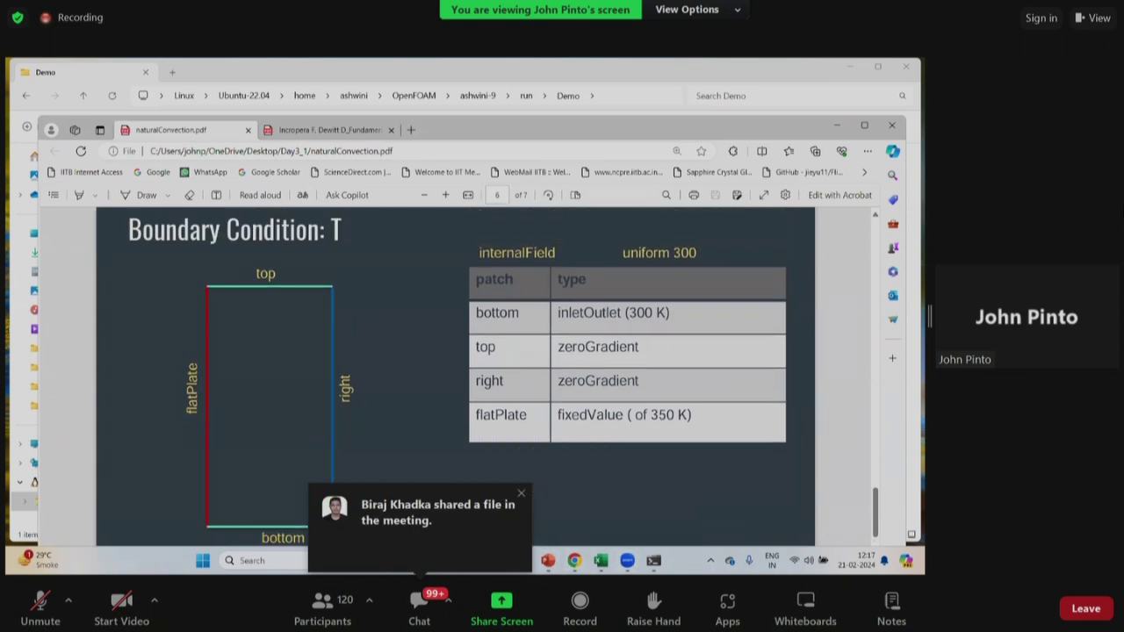
left_click(415, 561)
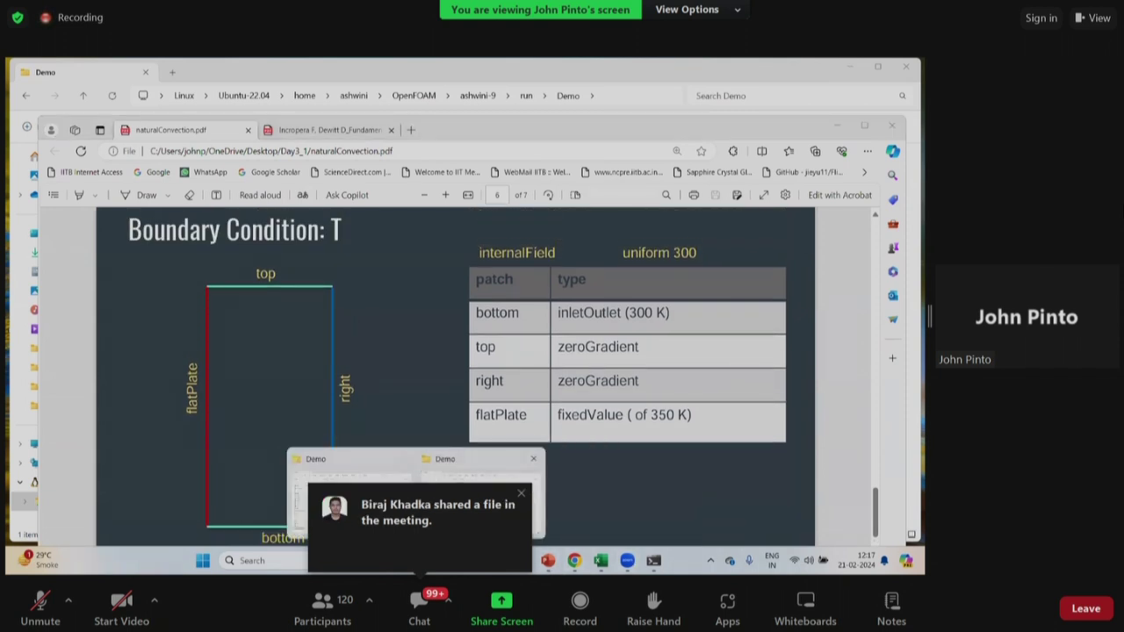
Step: Change from the 0 directory to the case's constant directory in the terminal and list its files
left_click(654, 561)
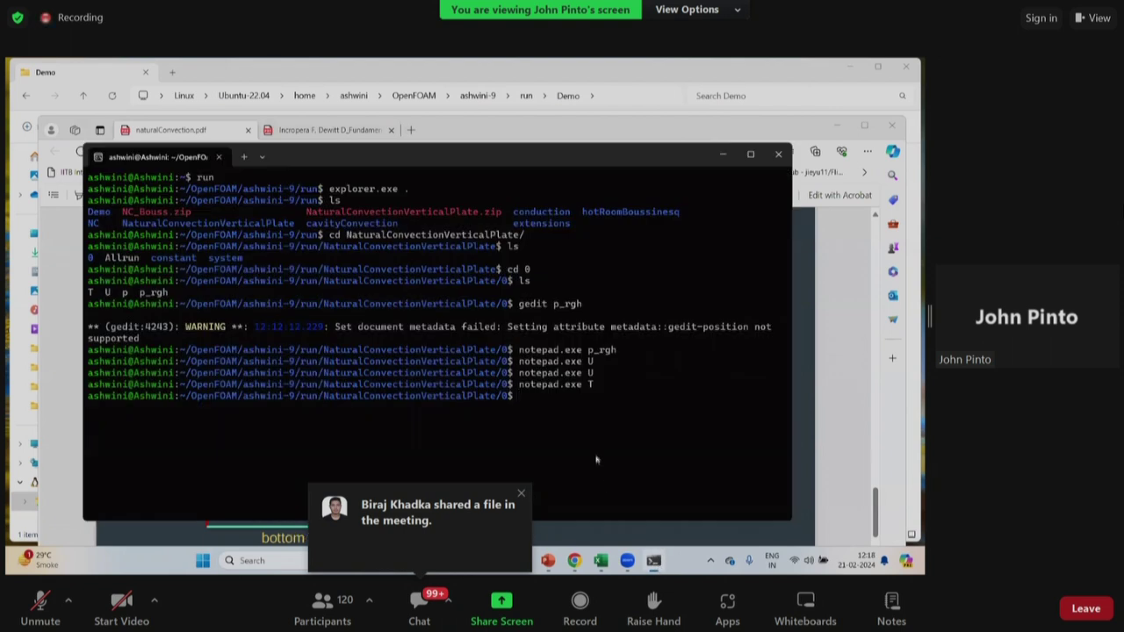
type("cd ..")
key("Return")
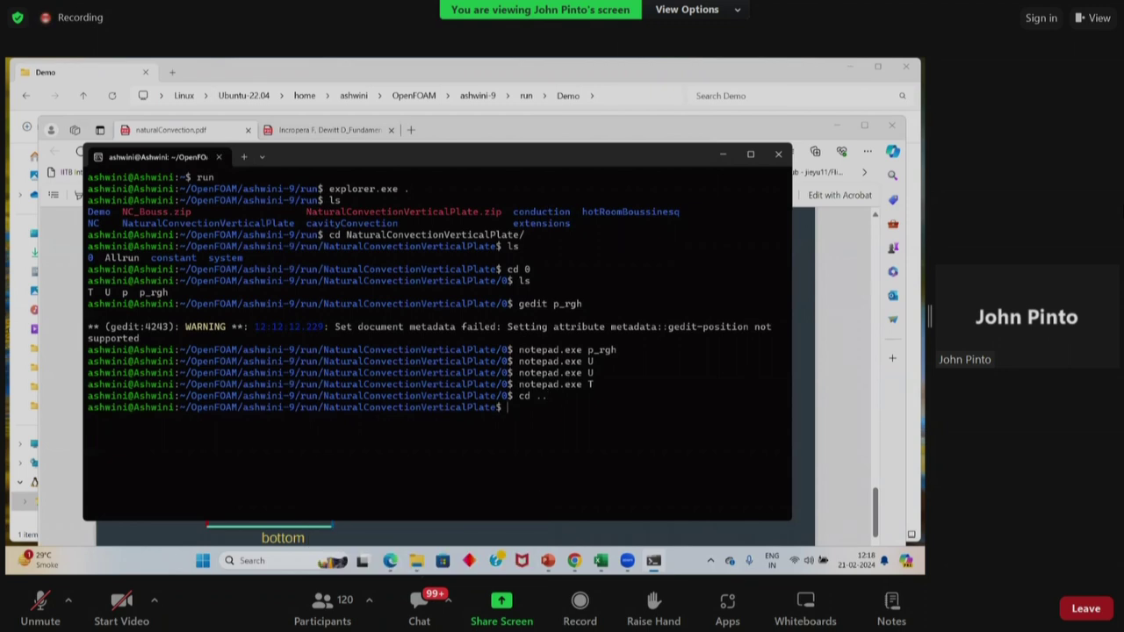
type("cd c")
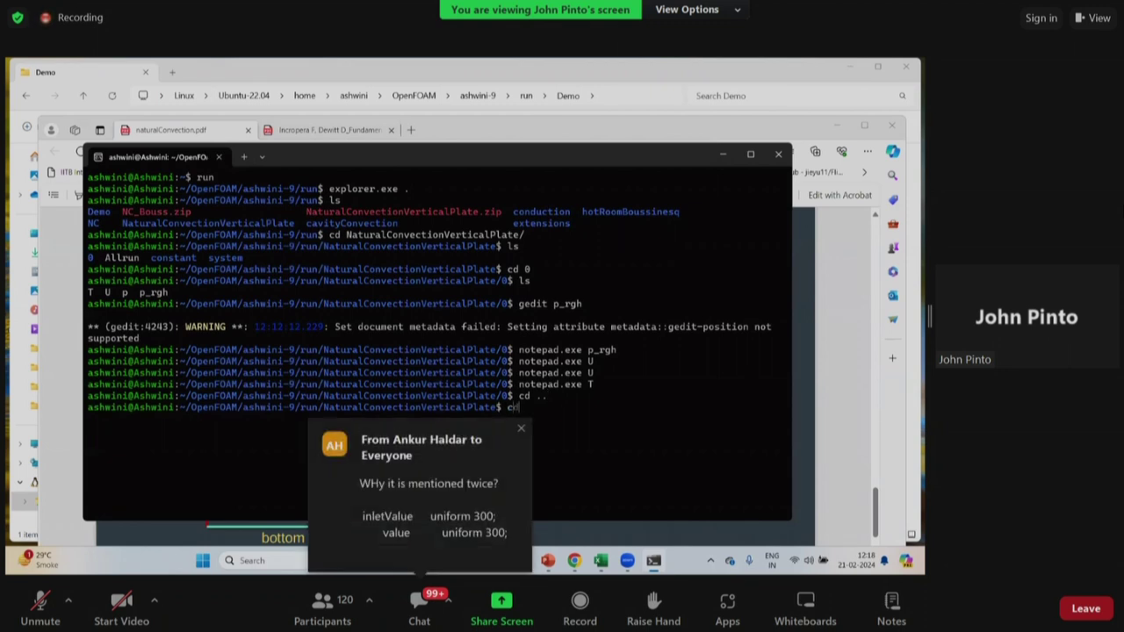
type("on")
key("Tab")
key("Return")
type("ls")
key("Return")
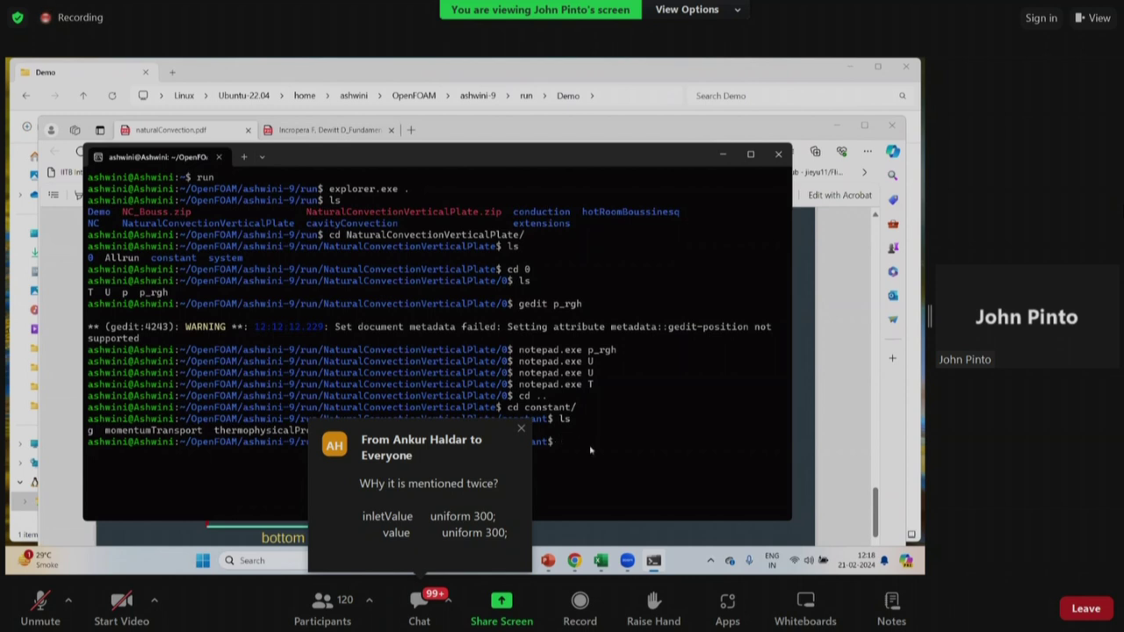
Step: Open the gravity file from the constant directory with "notepad.exe g"
type("ged")
key("BackSpace")
key("BackSpace")
type("notepa")
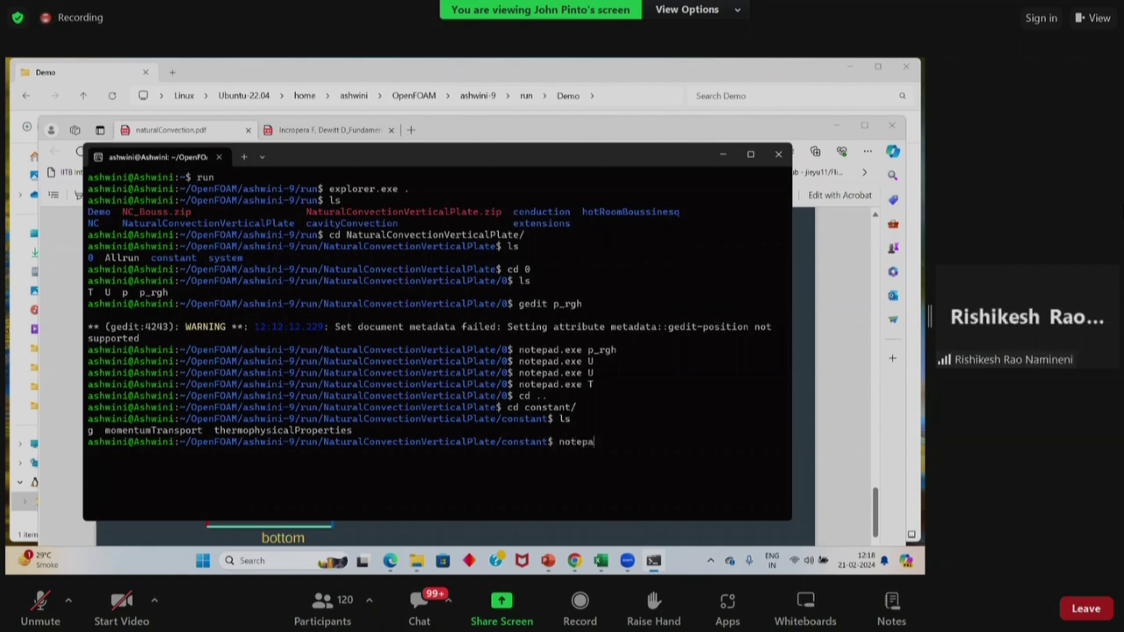
type("d")
key("Tab")
type("g")
key("Return")
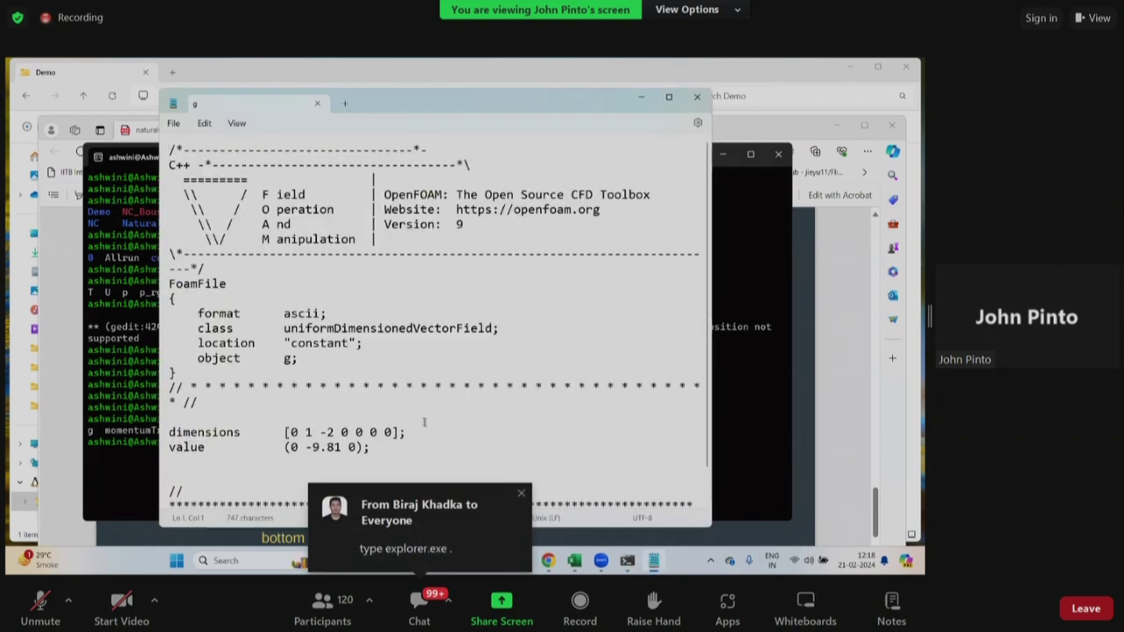
Step: Compare the gravity vector in g with the plate orientation on the Problem Statement slide
scroll(426, 423, "down", 1)
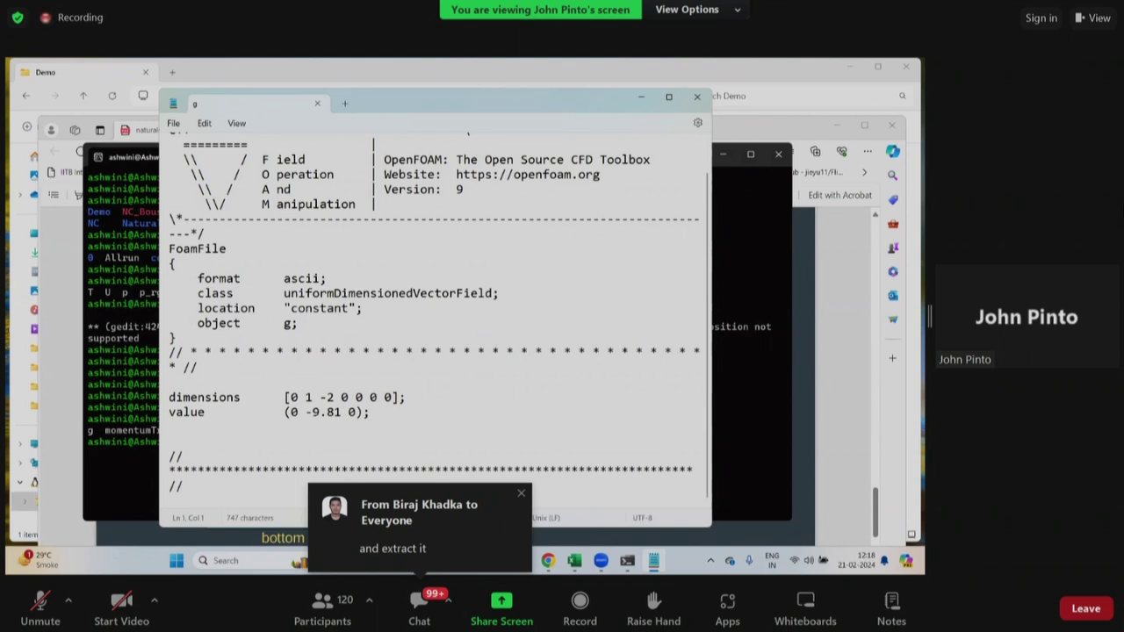
key("alt+Tab")
scroll(284, 468, "up", 10)
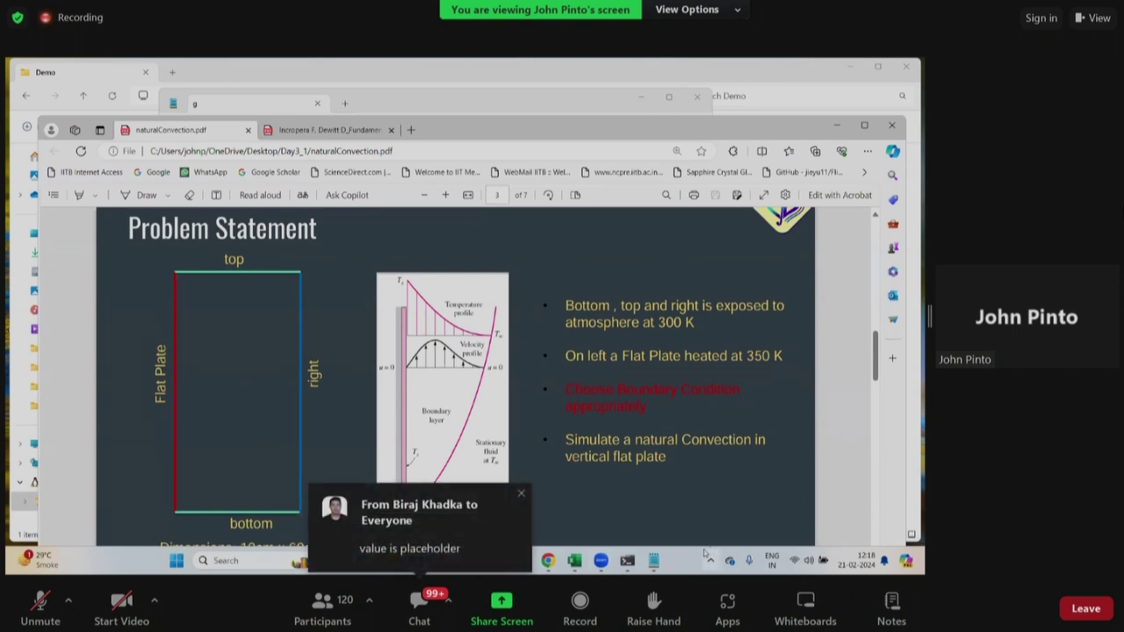
left_click(653, 561)
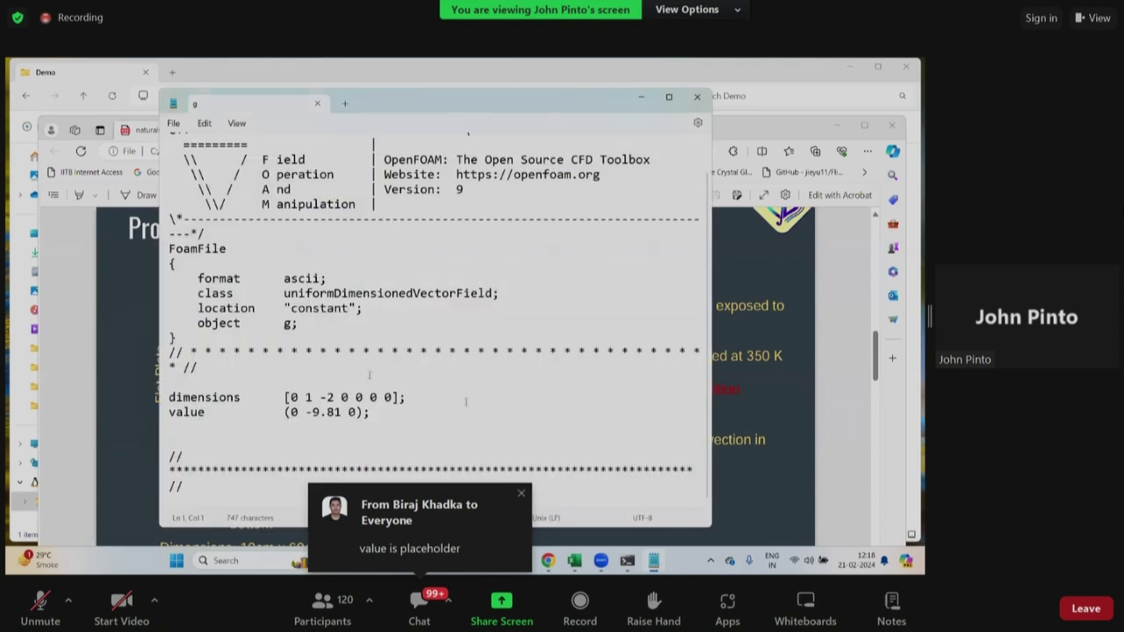
Step: Highlight the y component of the gravity value in g to examine it, and close the file
left_click_drag(304, 417, 344, 415)
left_click(322, 431)
left_click(321, 430)
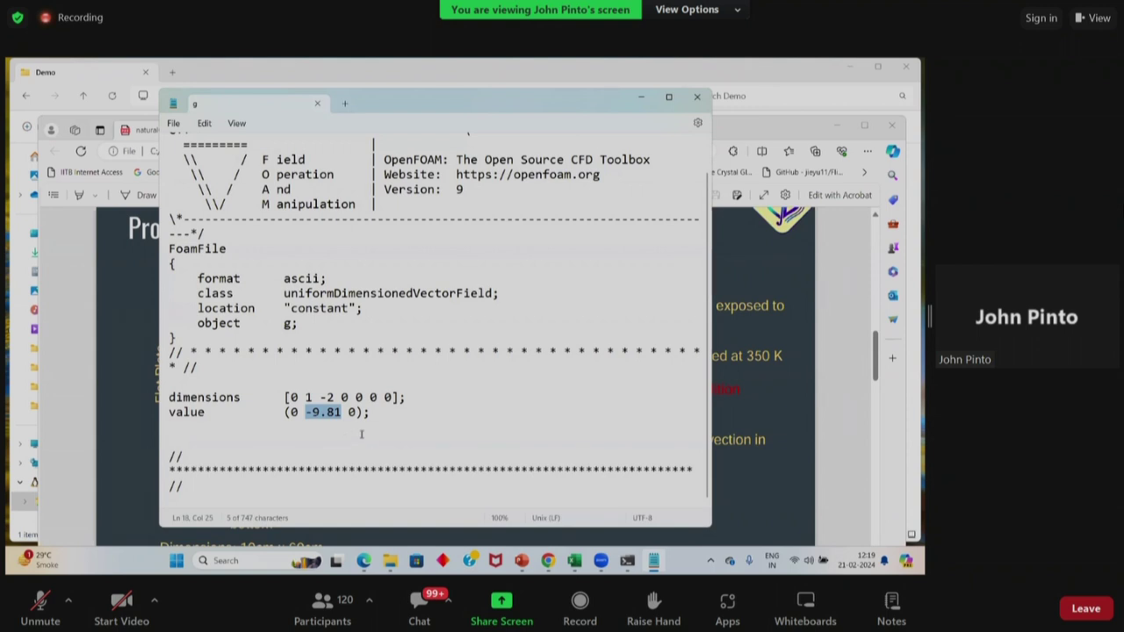
left_click(384, 430)
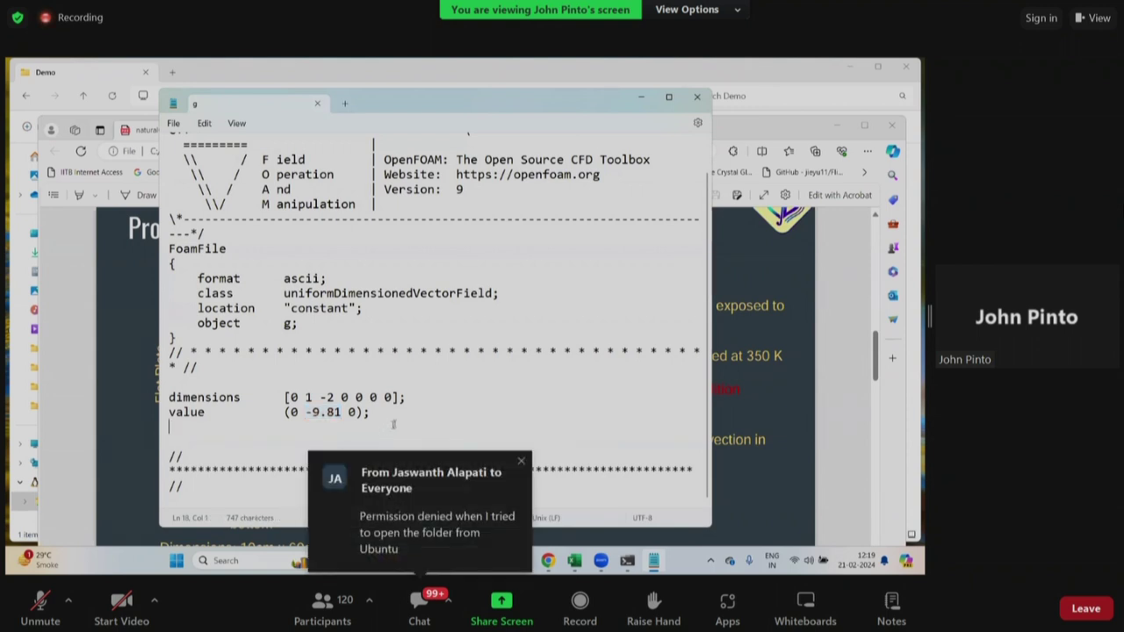
left_click(708, 107)
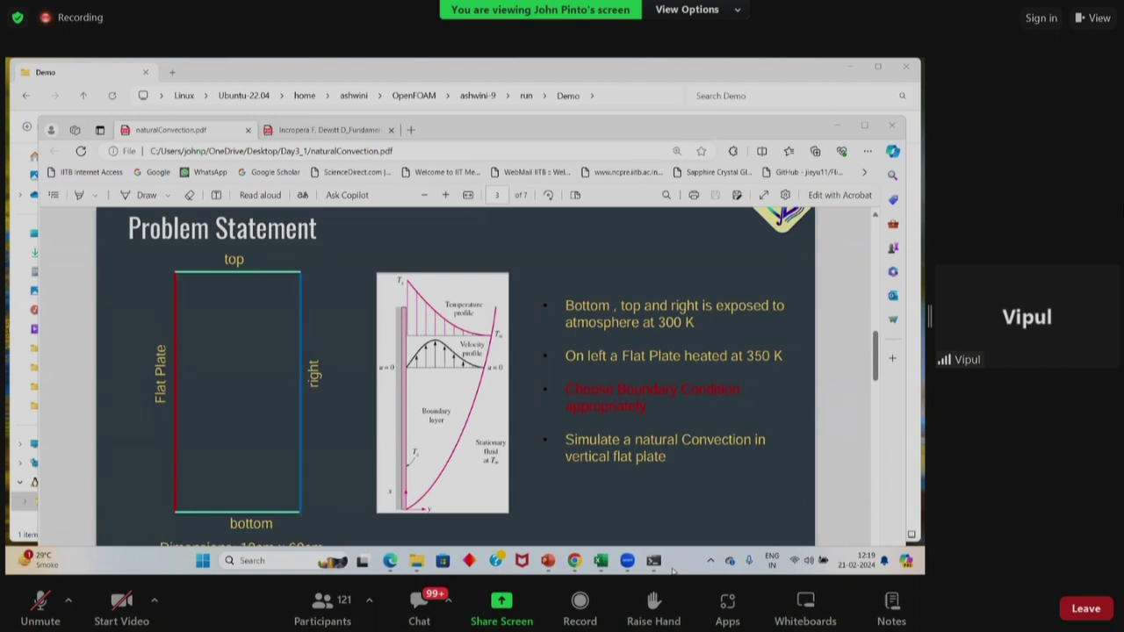
Step: Go up to the case directory in the terminal and reopen the 0 directory's T file with notepad.exe
left_click(654, 562)
type("notepad.exe ")
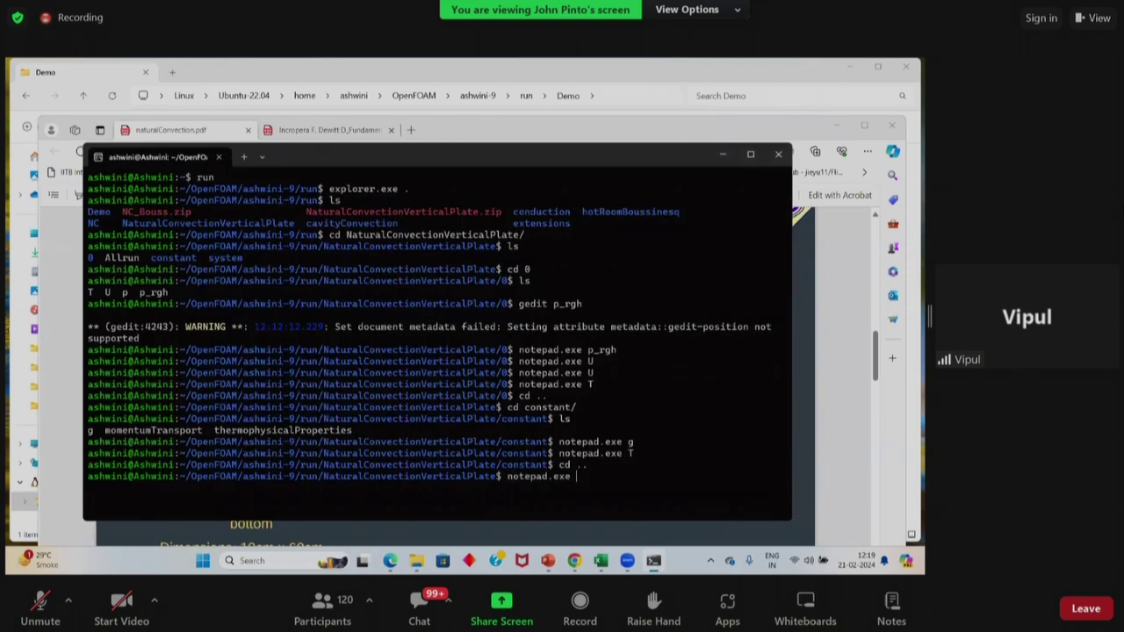
type("0")
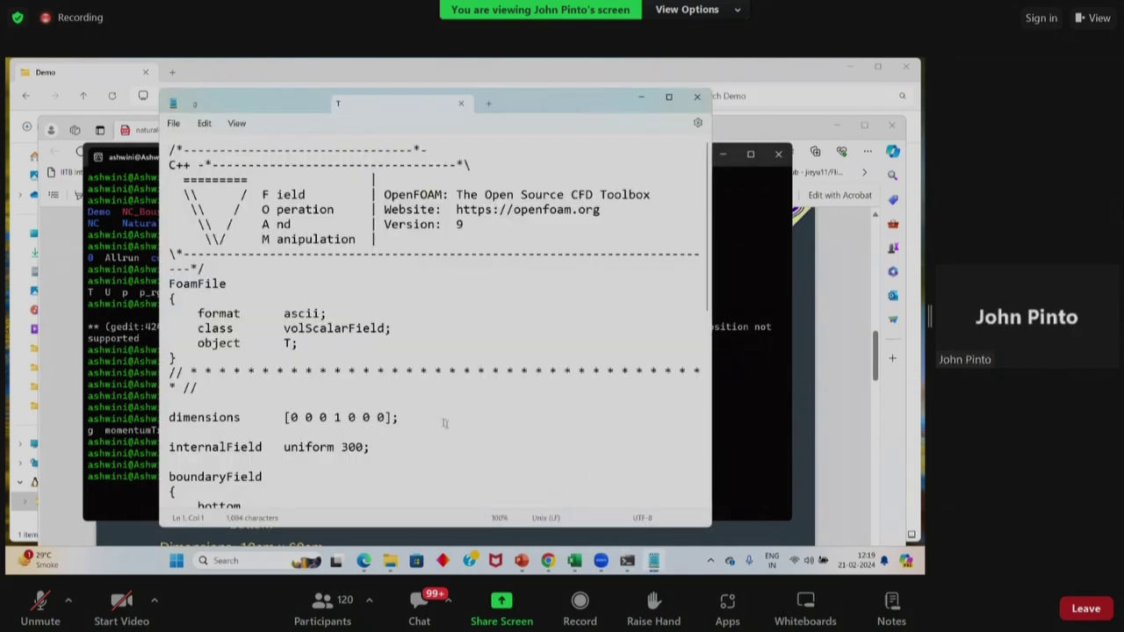
Step: Re-examine the boundary patches in T, highlighting the value line beneath inletValue in the bottom patch
scroll(470, 415, "down", 2)
scroll(470, 415, "down", 3)
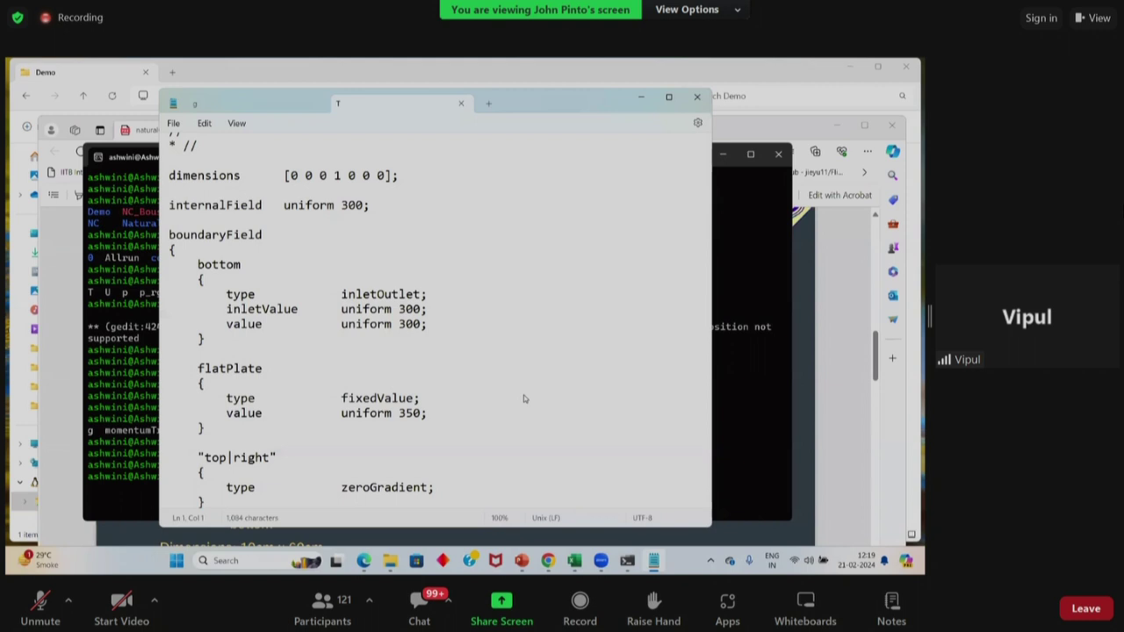
scroll(523, 398, "down", 1)
scroll(523, 398, "down", 2)
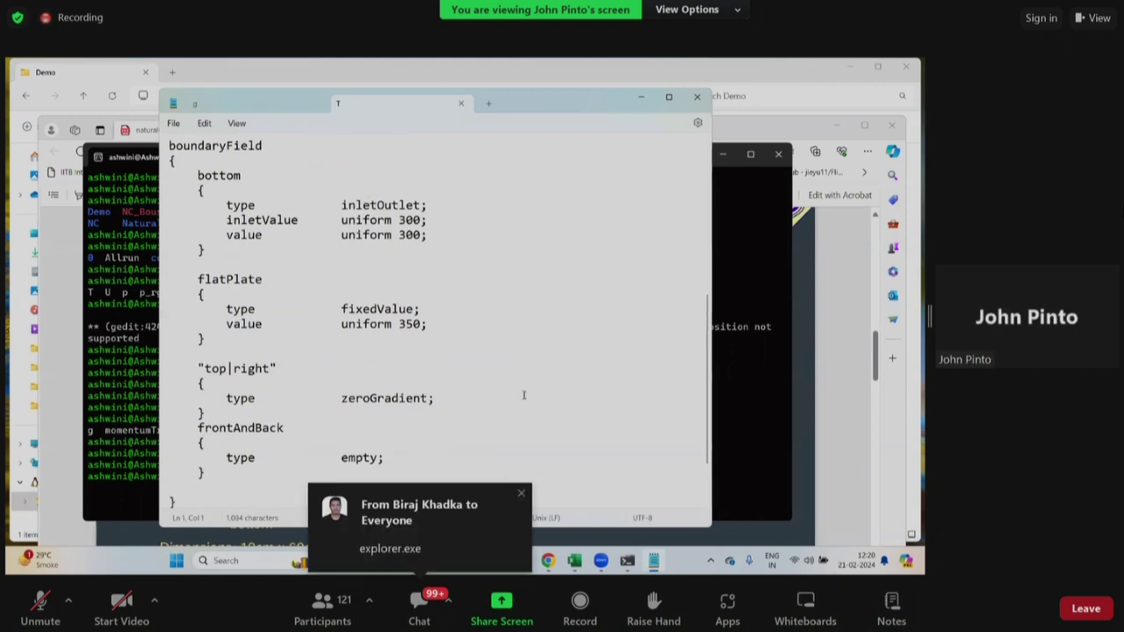
scroll(523, 397, "up", 1)
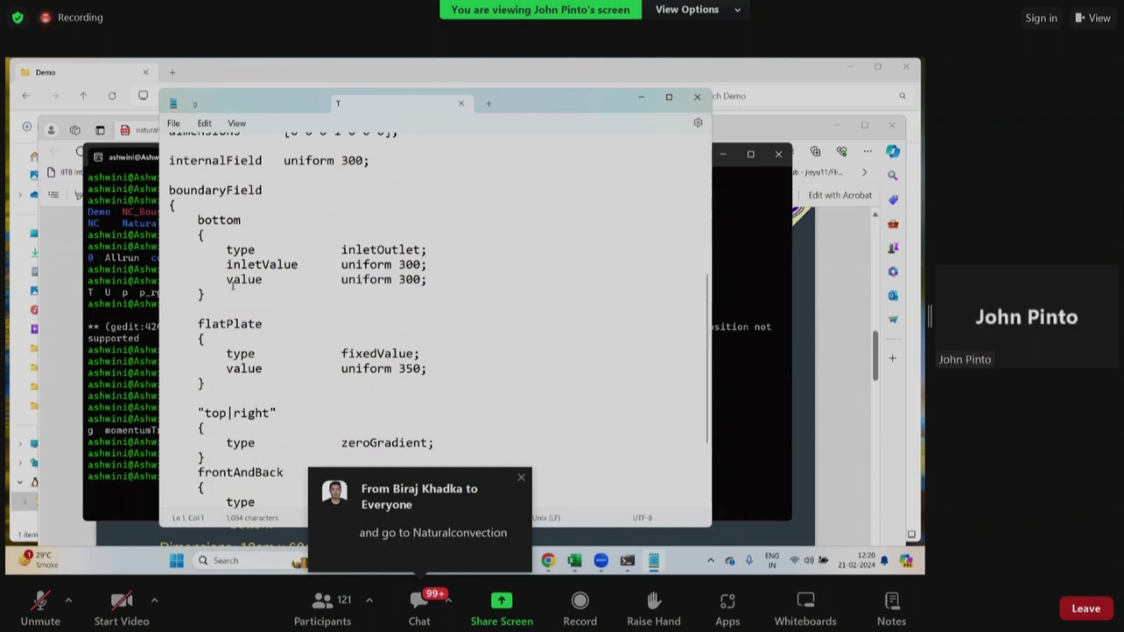
left_click_drag(226, 279, 430, 284)
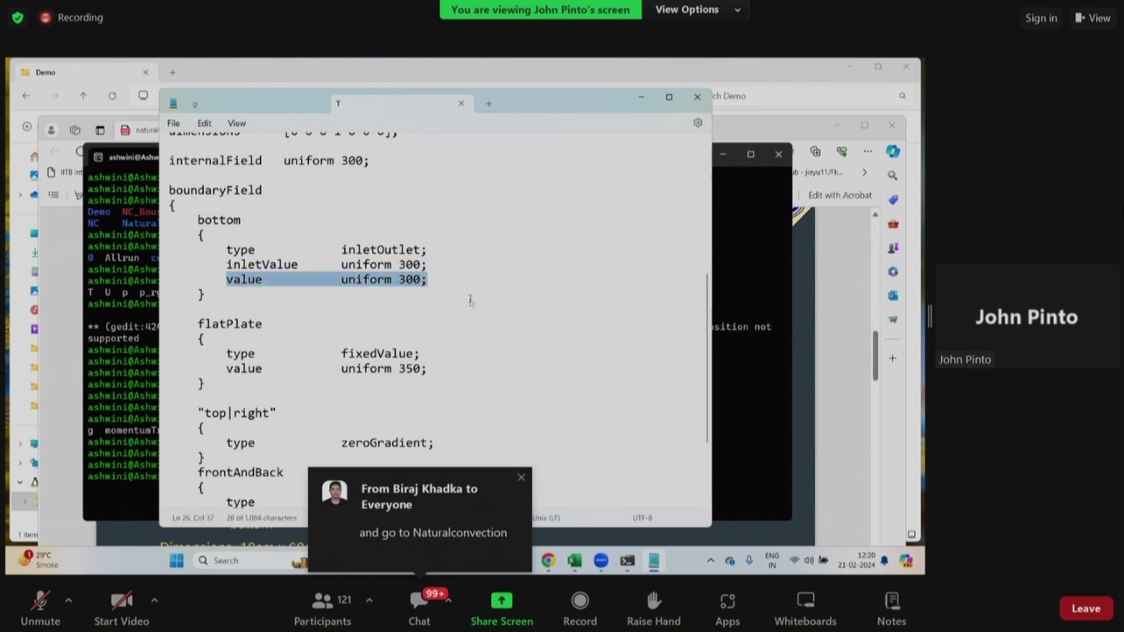
left_click(348, 294)
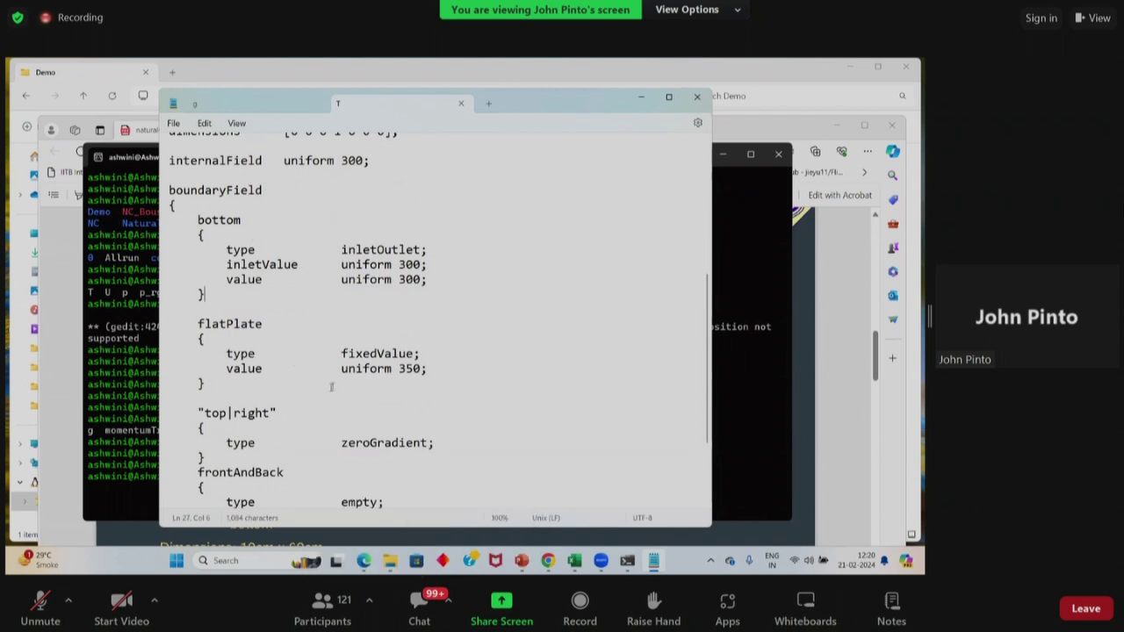
scroll(389, 338, "down", 1)
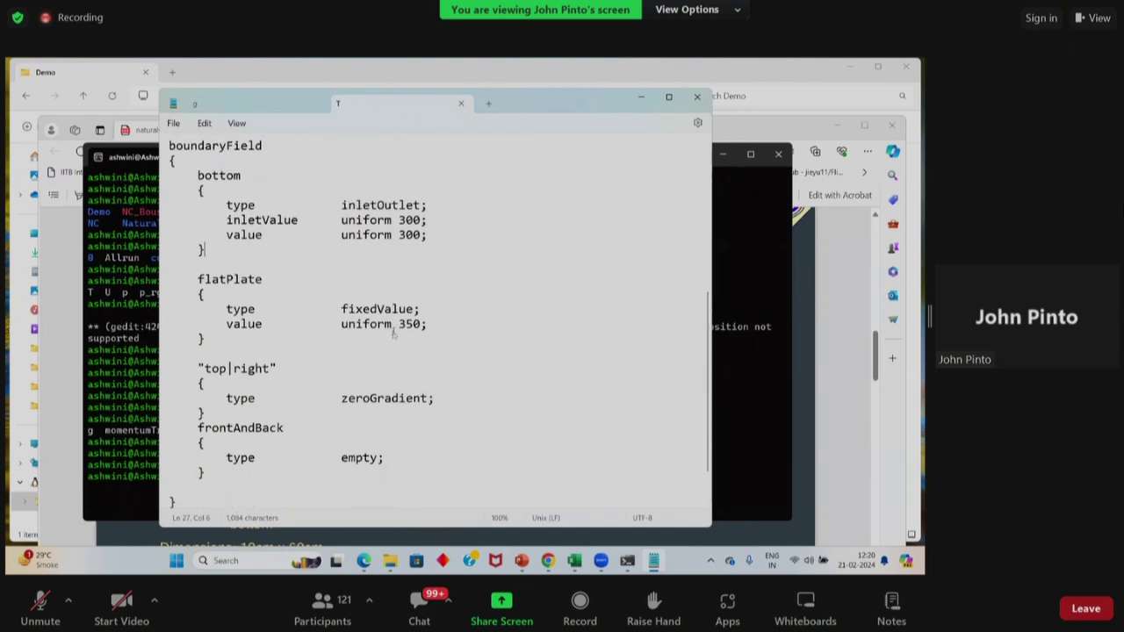
Step: Highlight the body of the bottom patch in T to examine its inletOutlet settings, and close the open files
scroll(393, 339, "up", 2)
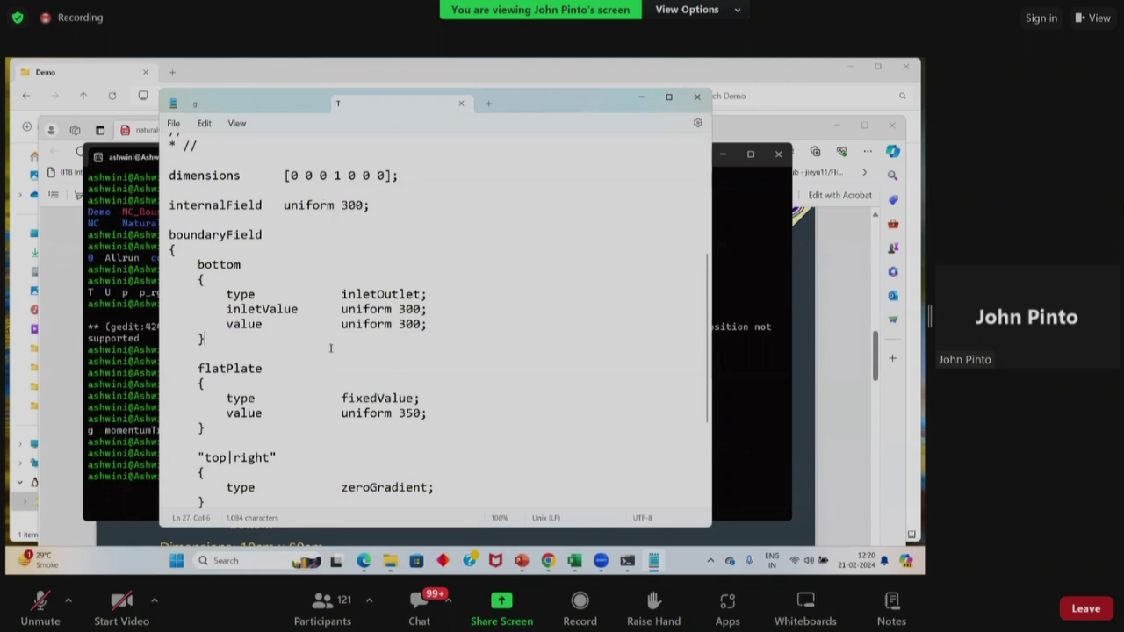
left_click_drag(209, 345, 203, 279)
left_click(270, 339)
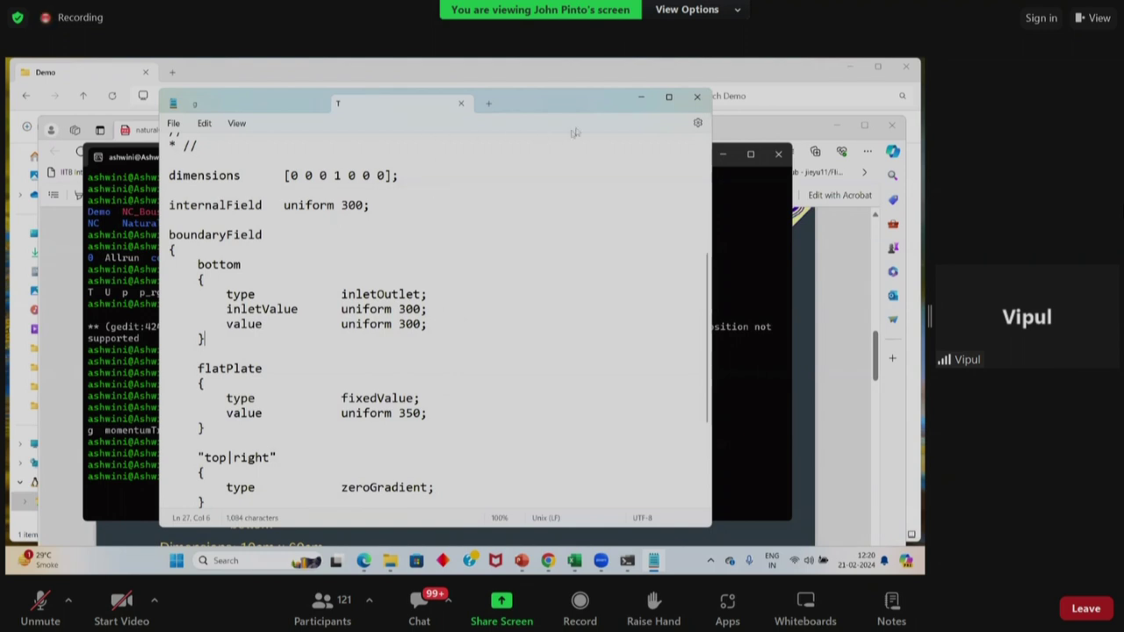
left_click_drag(602, 111, 601, 123)
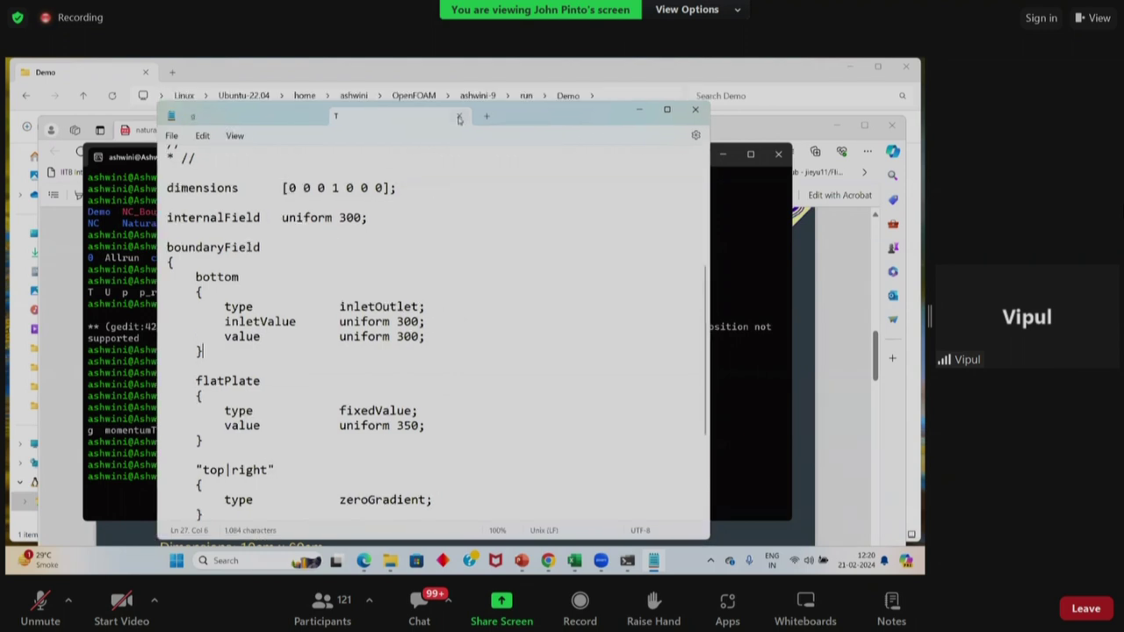
left_click(458, 116)
left_click(694, 109)
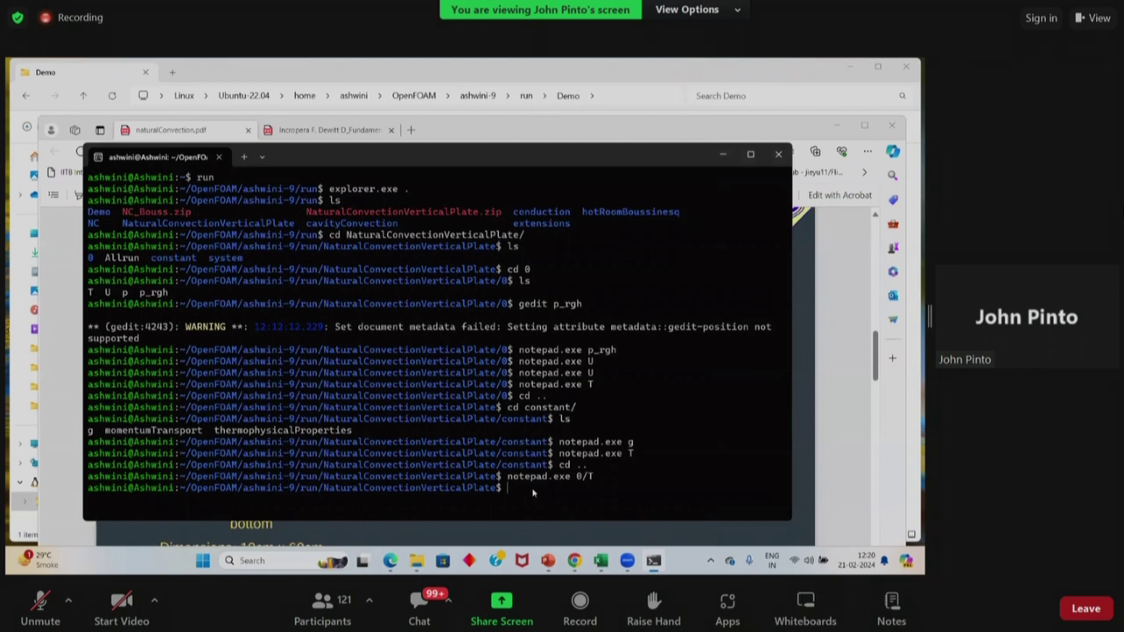
Step: Change into the constant directory in the terminal and open momentumTransport with notepad.exe
type("cd co")
key("Tab")
key("Return")
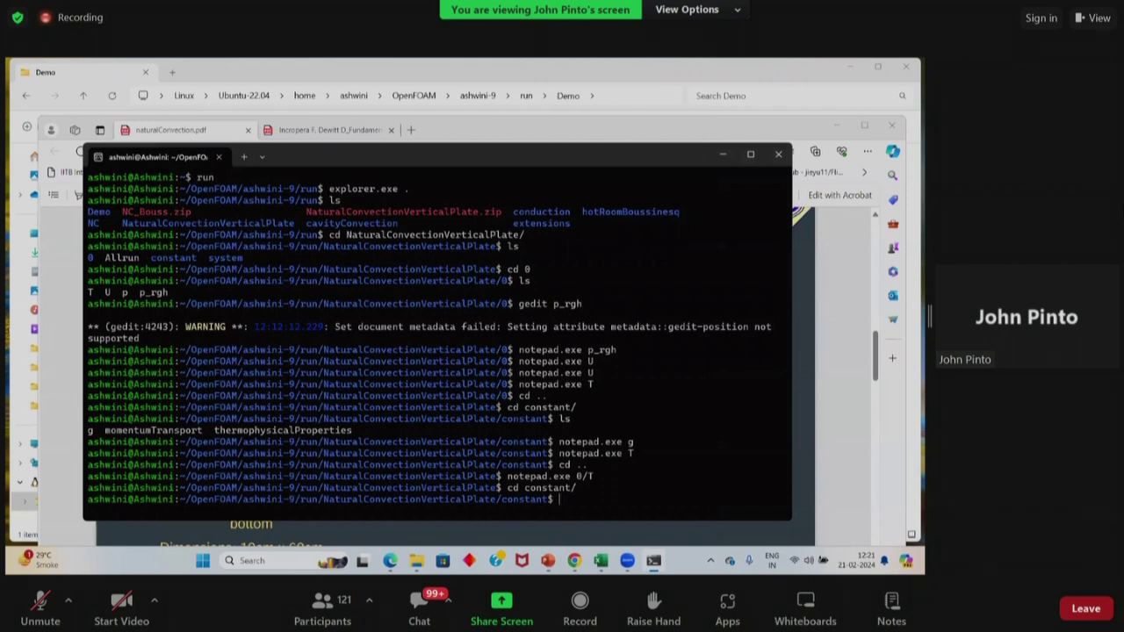
type("notepad.exe mom")
key("Tab")
key("Return")
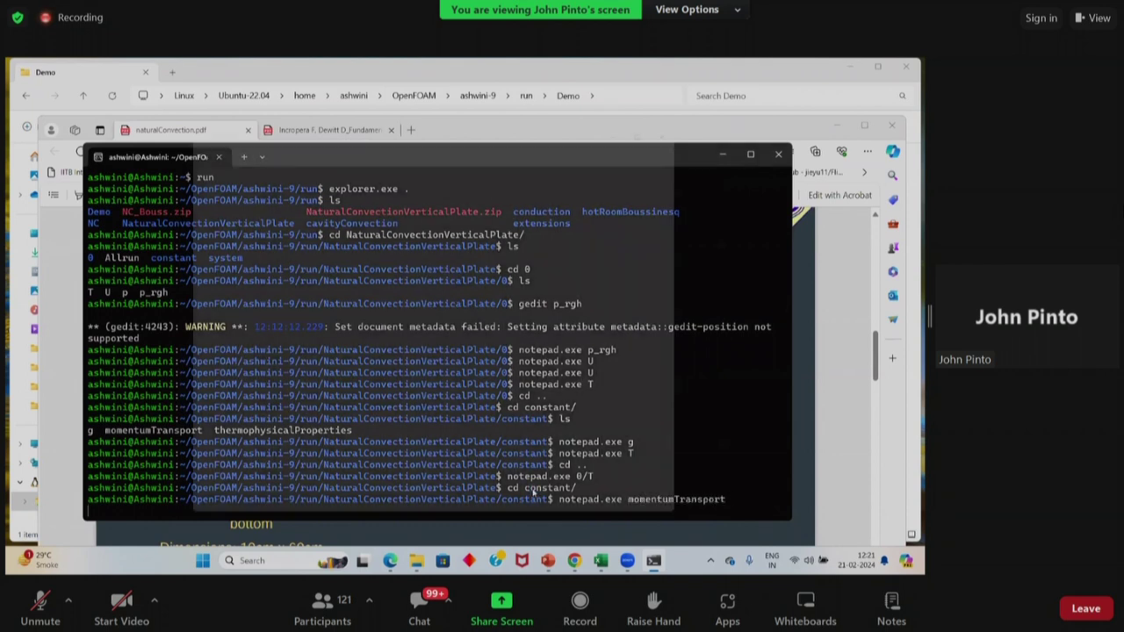
Step: Examine momentumTransport, highlighting the simulationType value and the RAS block, and close the file
scroll(386, 422, "down", 3)
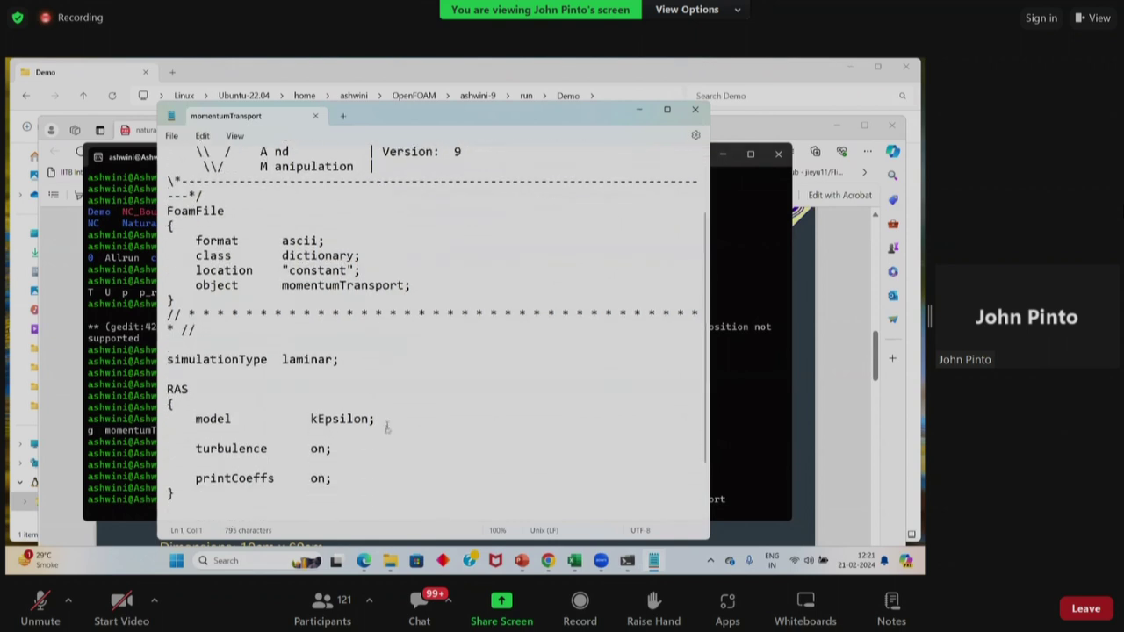
scroll(387, 426, "down", 1)
left_click_drag(281, 336, 332, 343)
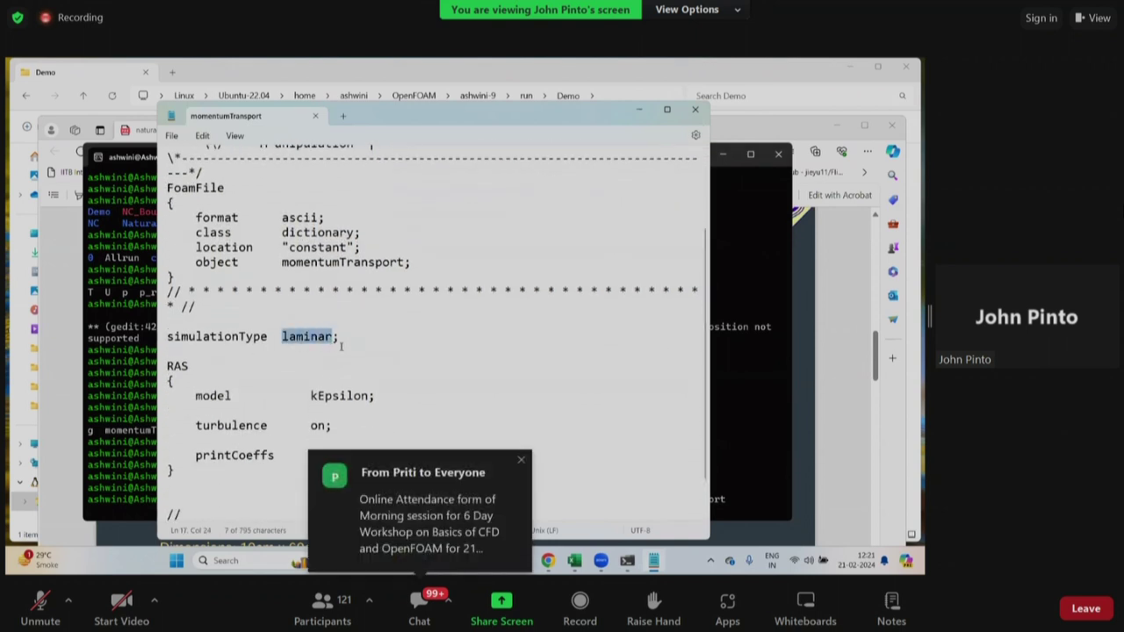
left_click(343, 350)
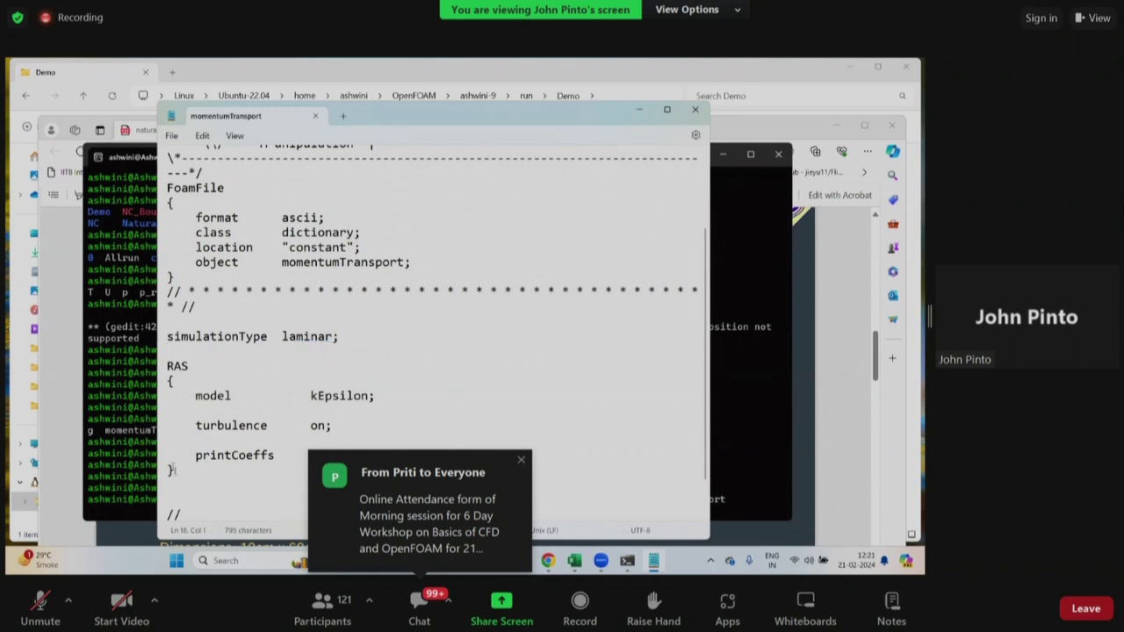
left_click_drag(167, 360, 180, 473)
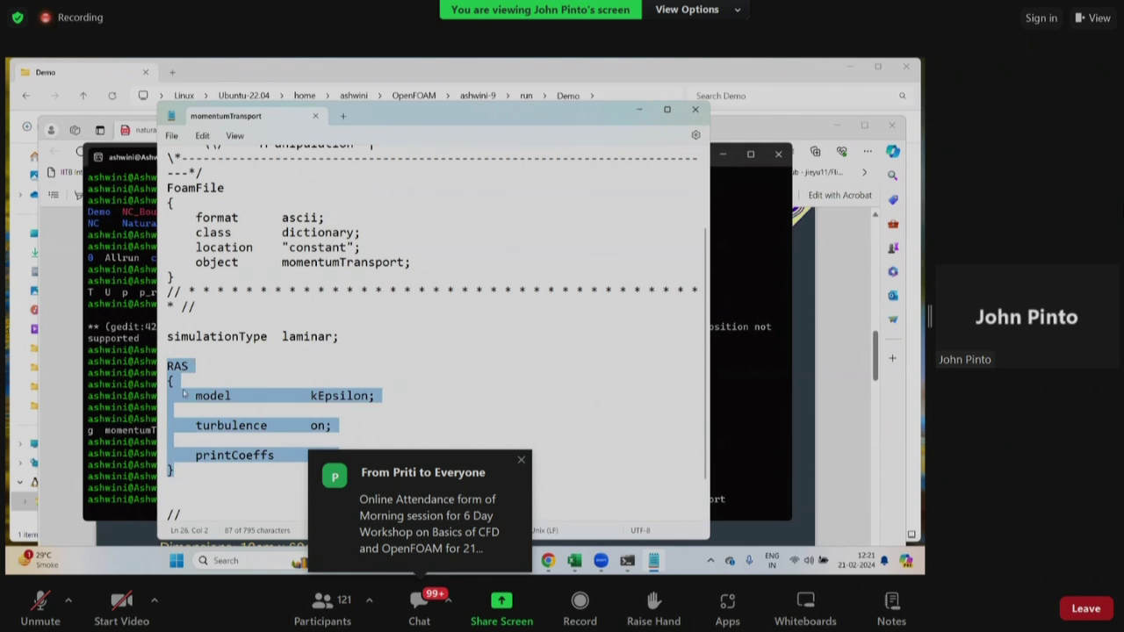
left_click(314, 353)
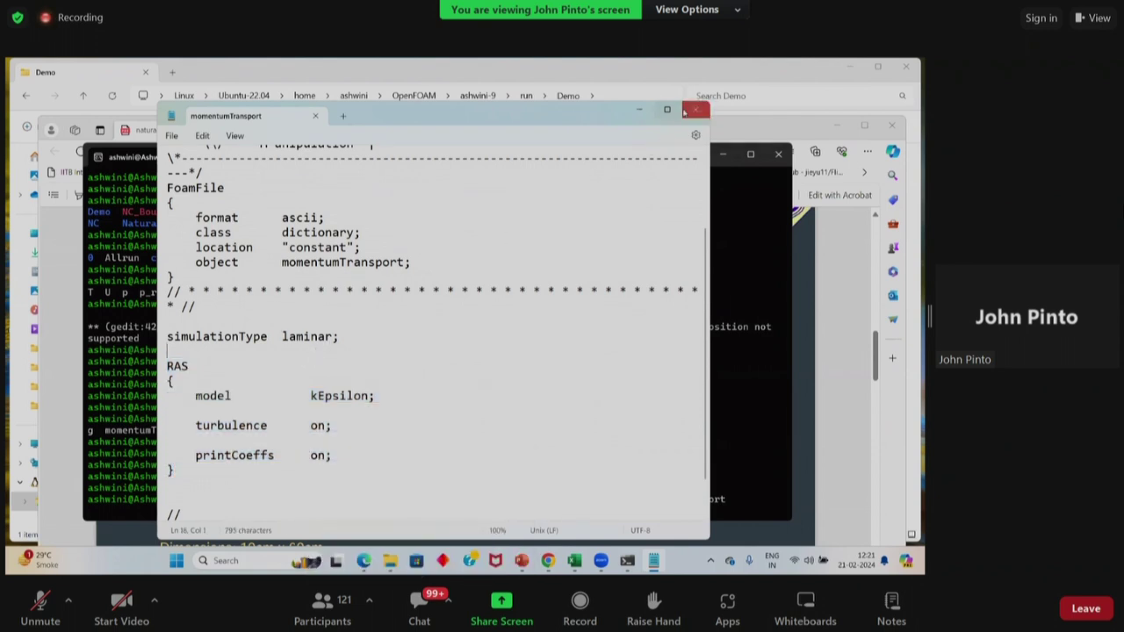
left_click(694, 109)
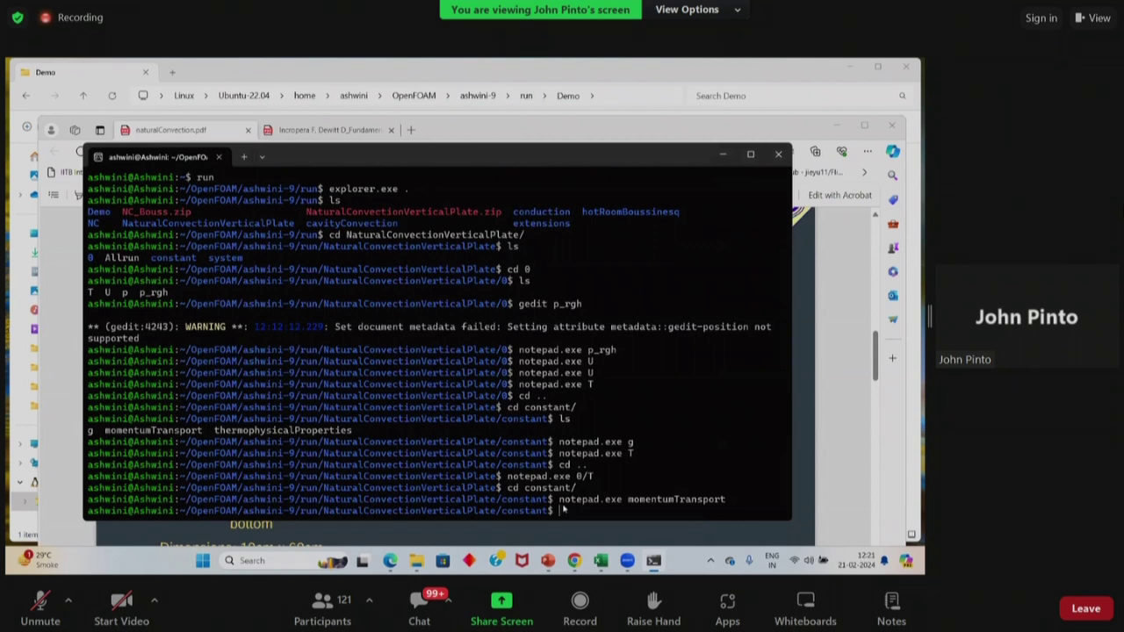
Step: Open the constant directory's thermophysicalProperties file with notepad.exe from the terminal
type("notepad.exe ther")
key("Tab")
key("Return")
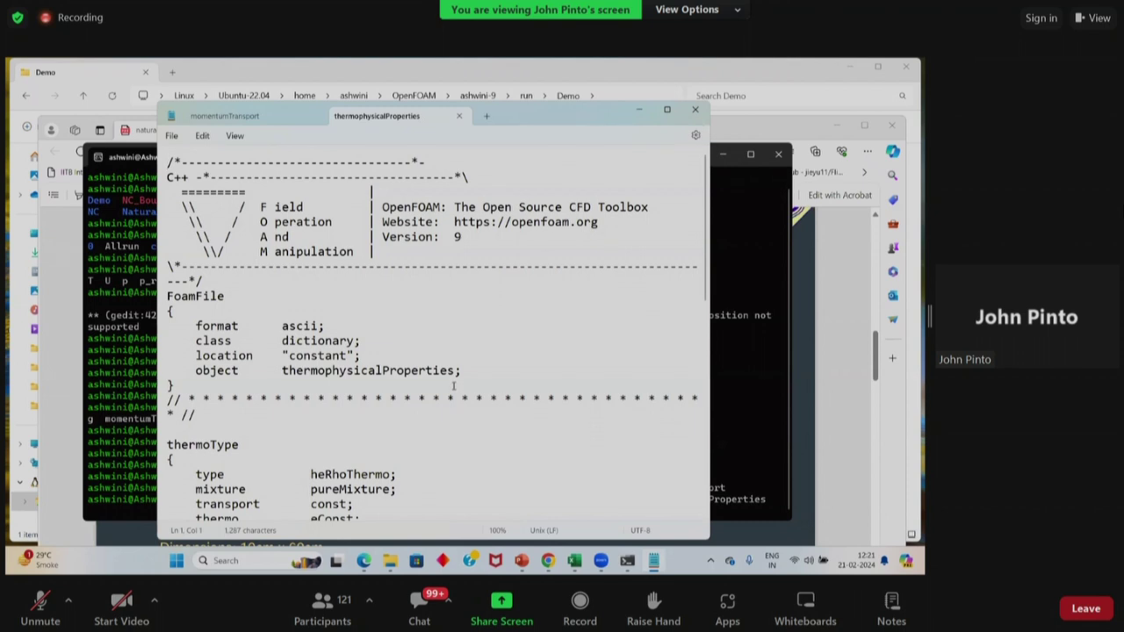
Step: Examine the thermoType block in thermophysicalProperties, highlighting the equationOfState and thermo values
scroll(454, 386, "down", 2)
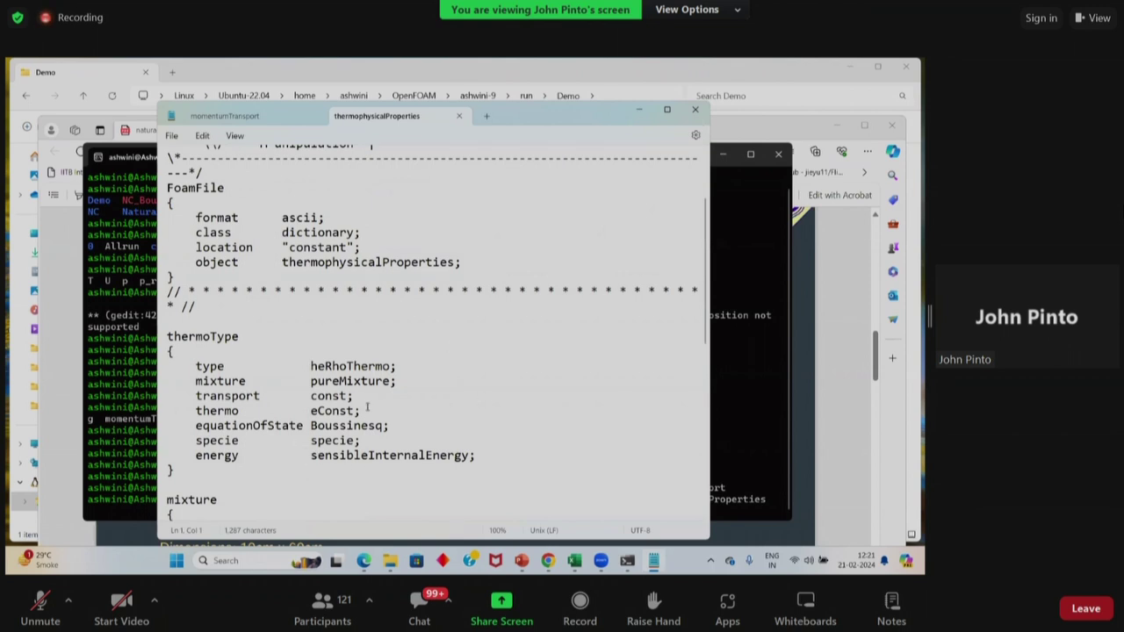
scroll(367, 407, "down", 1)
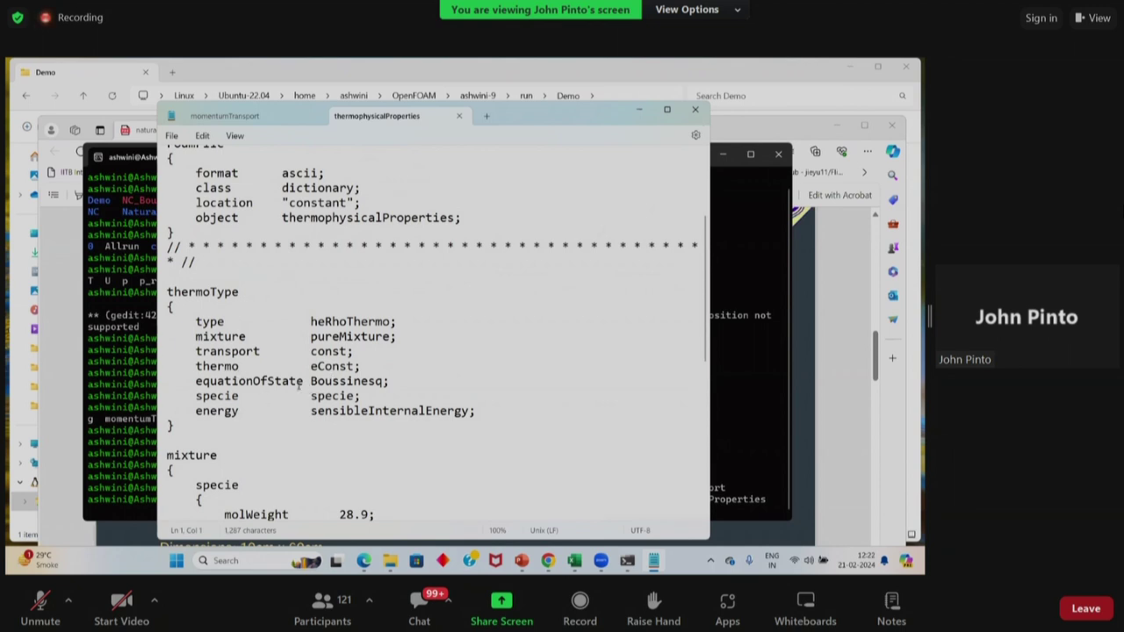
left_click_drag(311, 381, 383, 372)
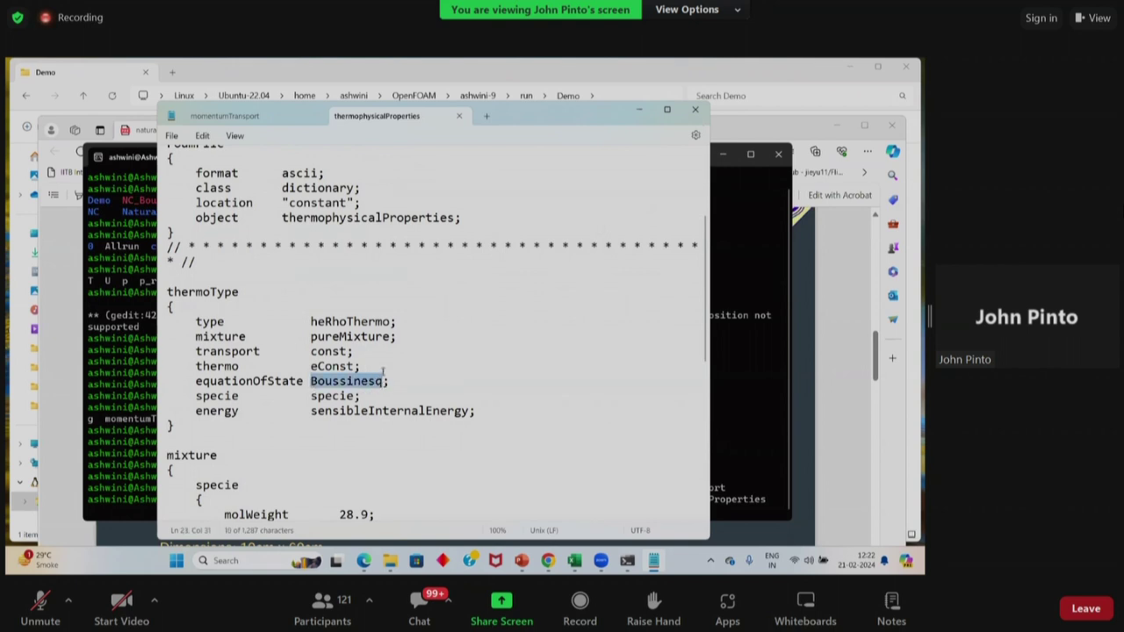
left_click(394, 367)
left_click_drag(310, 367, 347, 369)
left_click(410, 378)
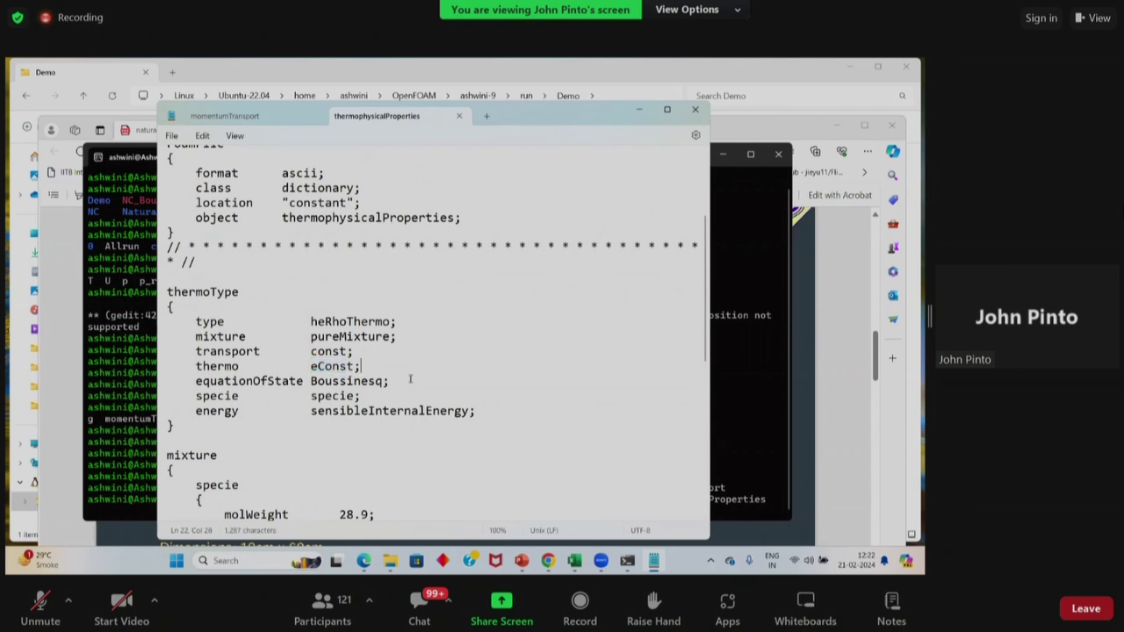
Step: Examine the mixture block in thermophysicalProperties, highlighting its equationOfState sub-block and the T0 line
scroll(410, 379, "down", 1)
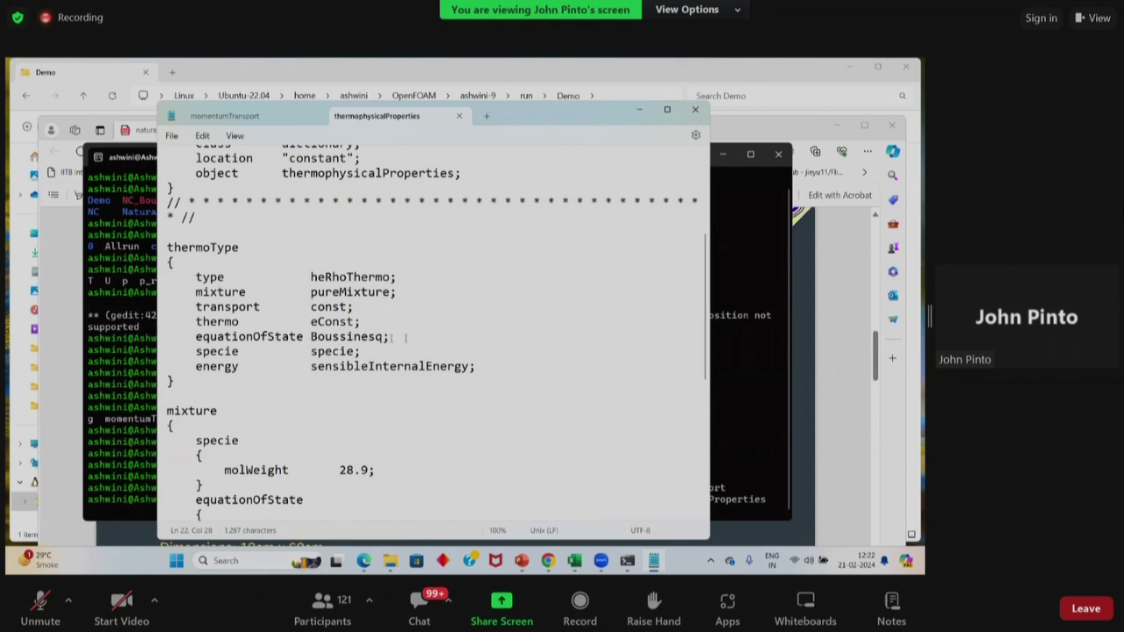
scroll(417, 322, "down", 3)
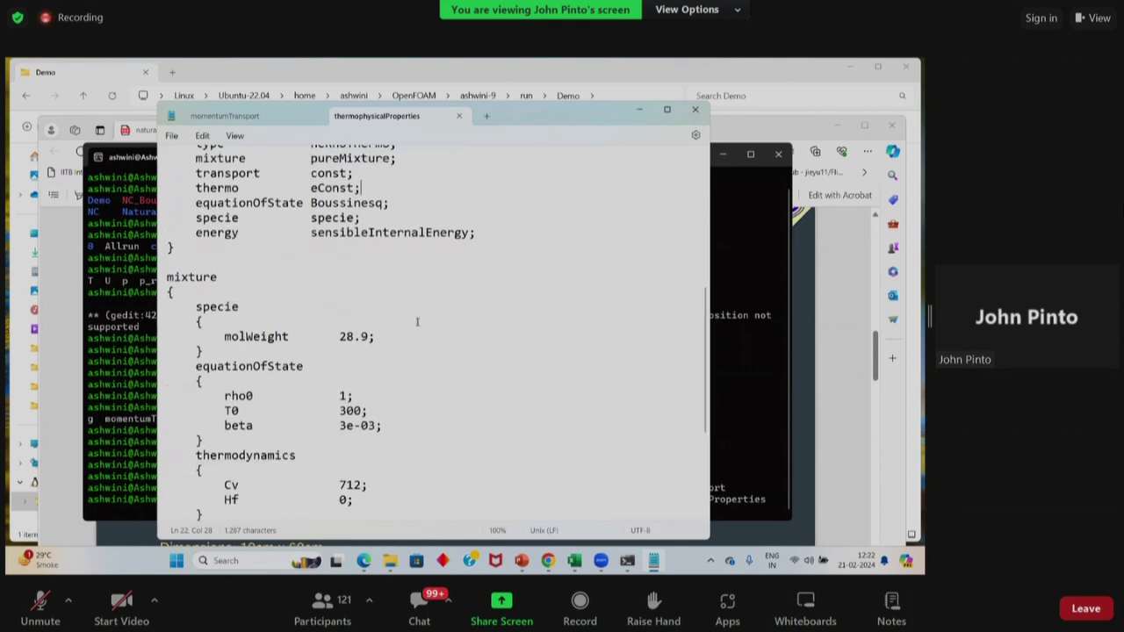
scroll(417, 321, "down", 3)
scroll(417, 324, "up", 1)
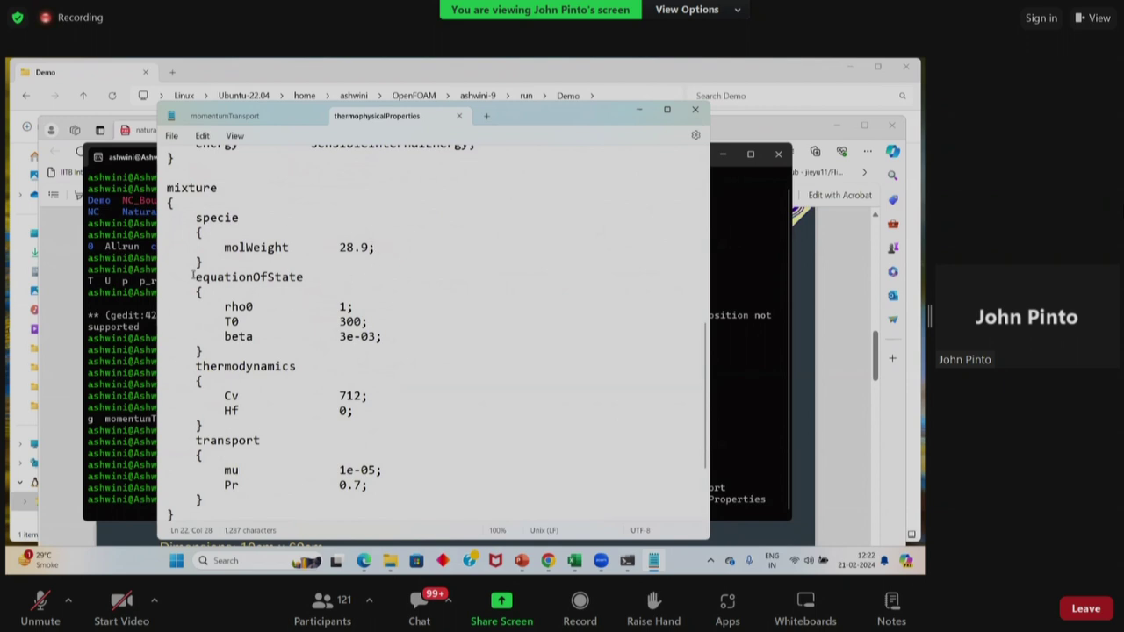
left_click_drag(193, 276, 204, 354)
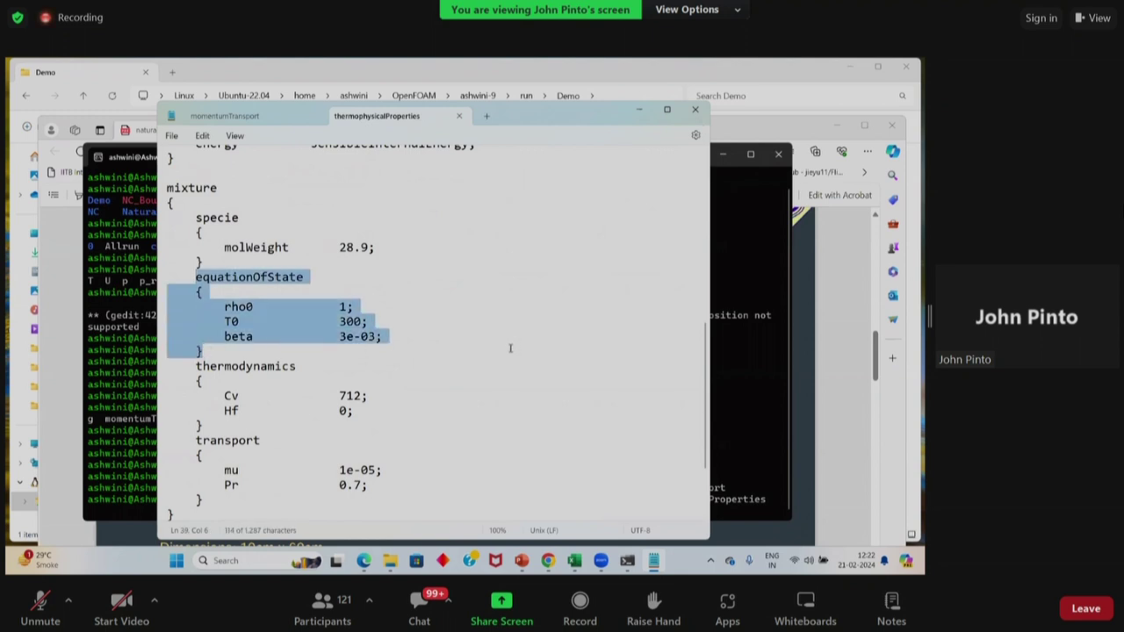
left_click(401, 321)
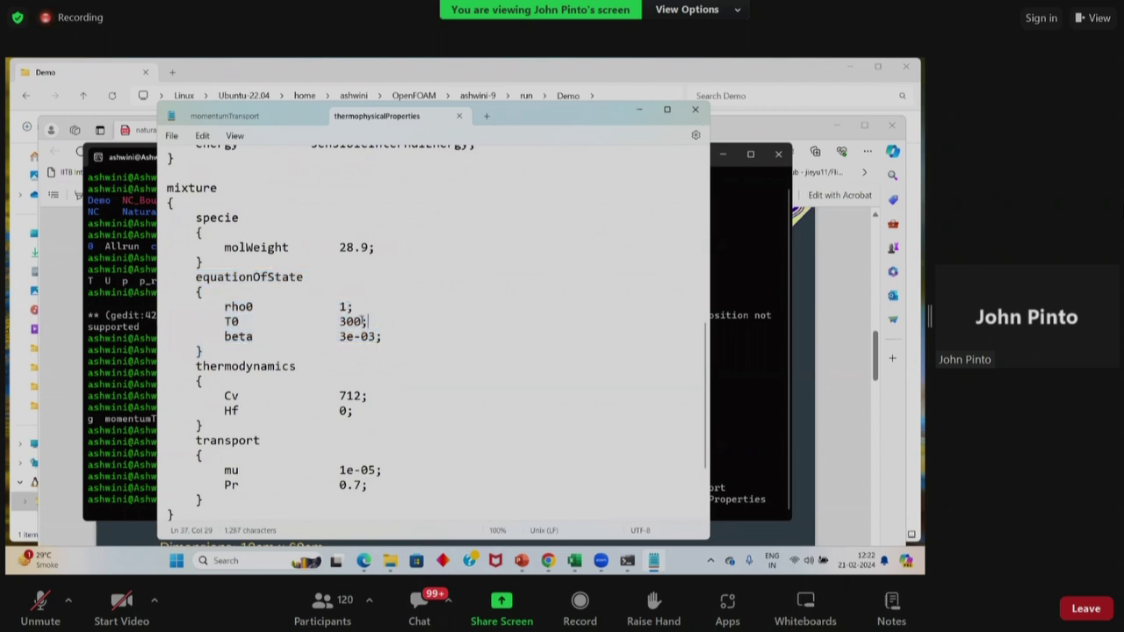
left_click_drag(220, 320, 369, 322)
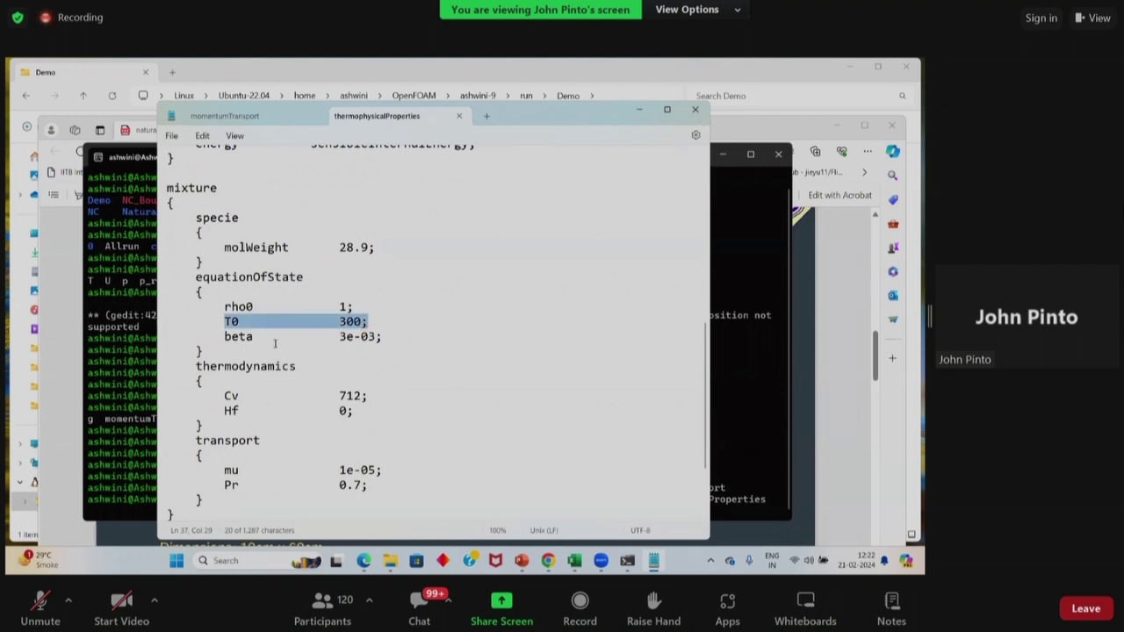
left_click(275, 344)
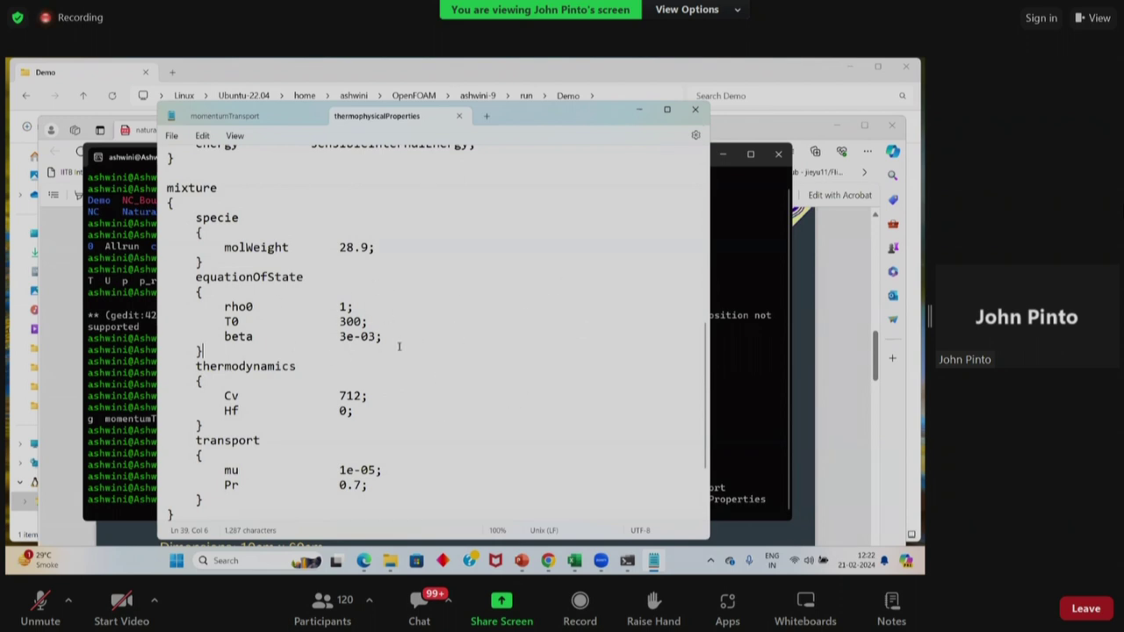
Step: Review the specie, thermodynamics and transport entries against the thermoType block, and close thermophysicalProperties and momentumTransport
scroll(386, 348, "down", 1)
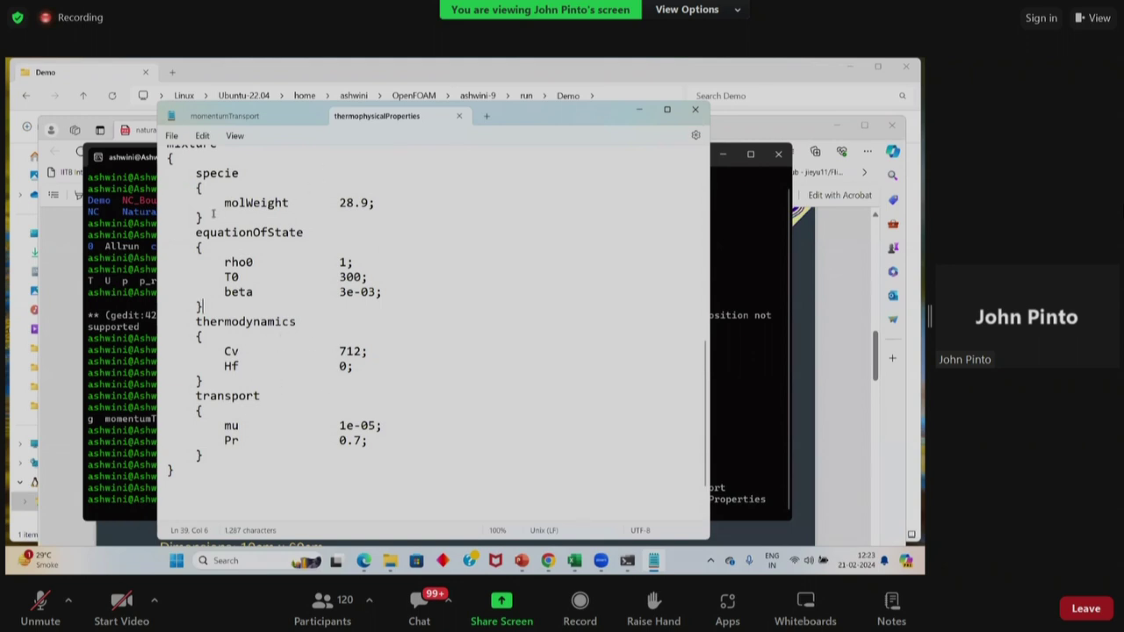
left_click_drag(212, 216, 211, 194)
left_click(201, 335)
scroll(435, 377, "up", 1)
scroll(436, 378, "up", 4)
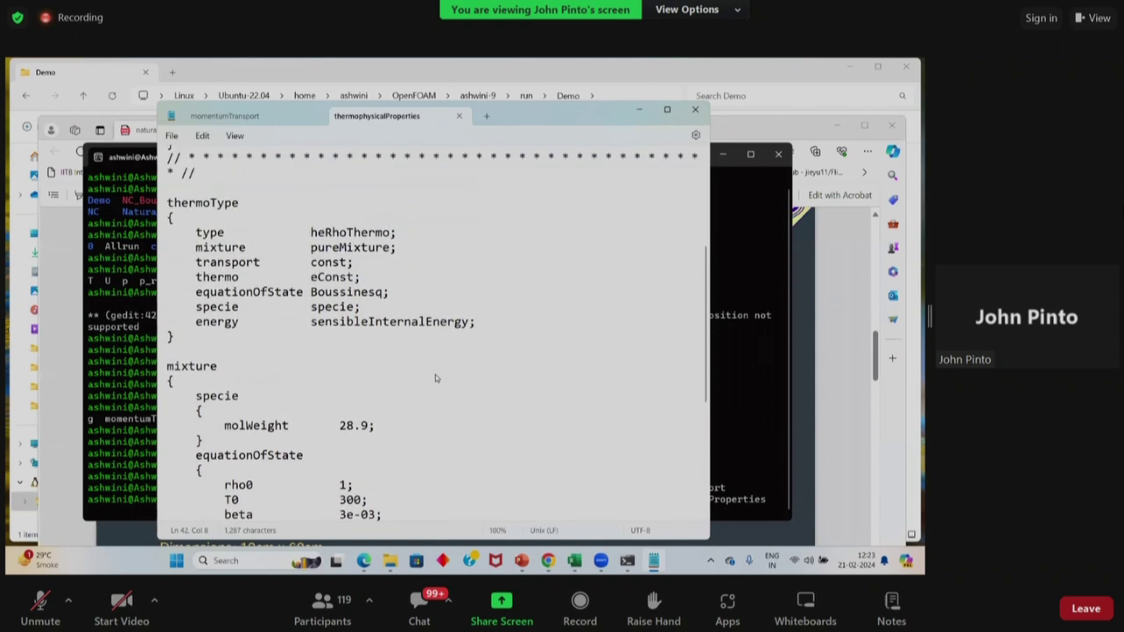
scroll(364, 434, "down", 1)
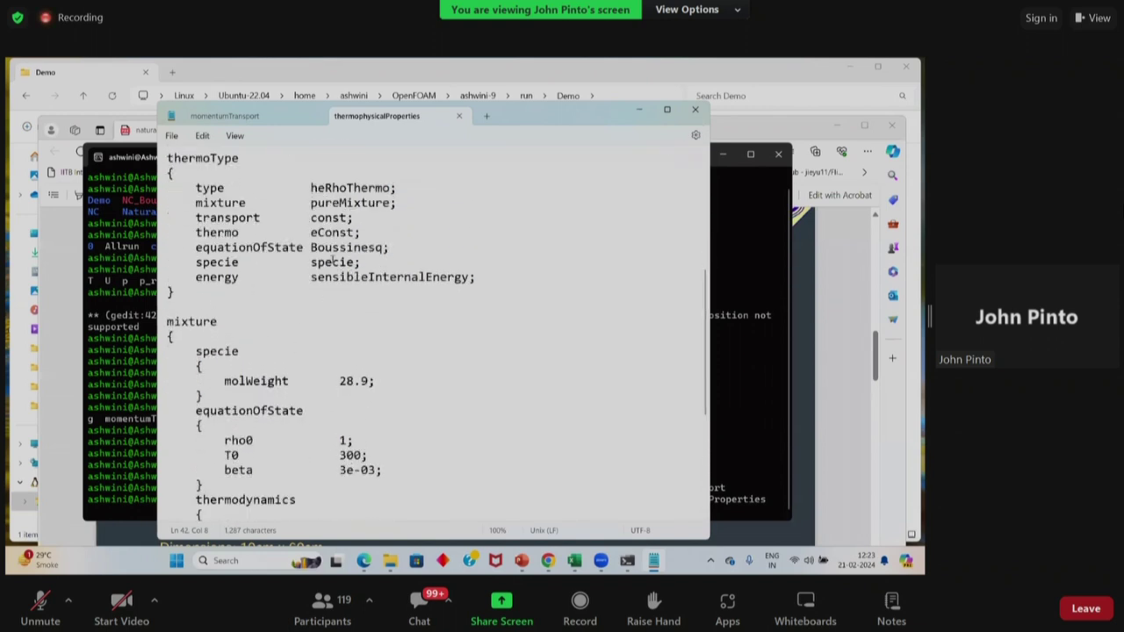
scroll(335, 262, "up", 3)
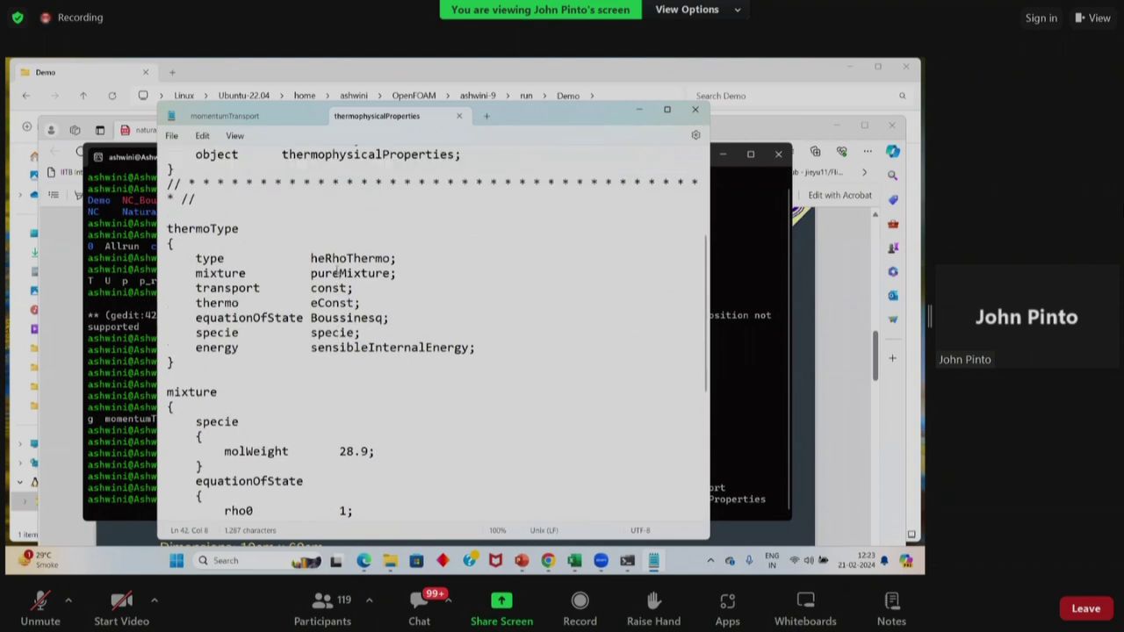
left_click(457, 118)
left_click(313, 118)
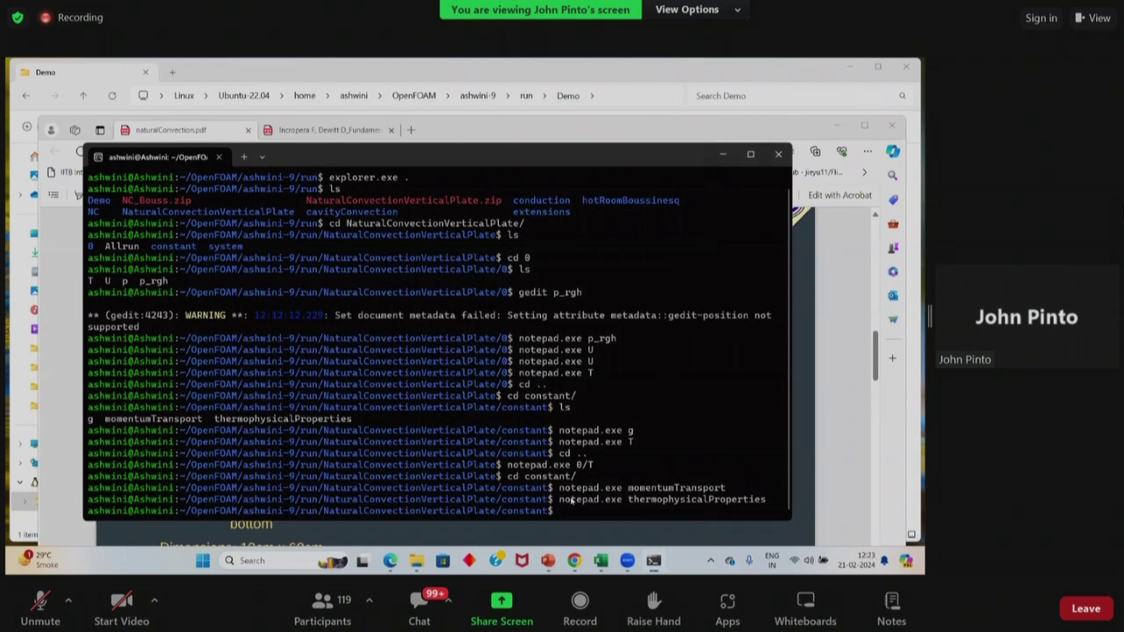
Step: Go up to the case directory in the terminal, change into system, and list its files
type("cd ..")
key("Return")
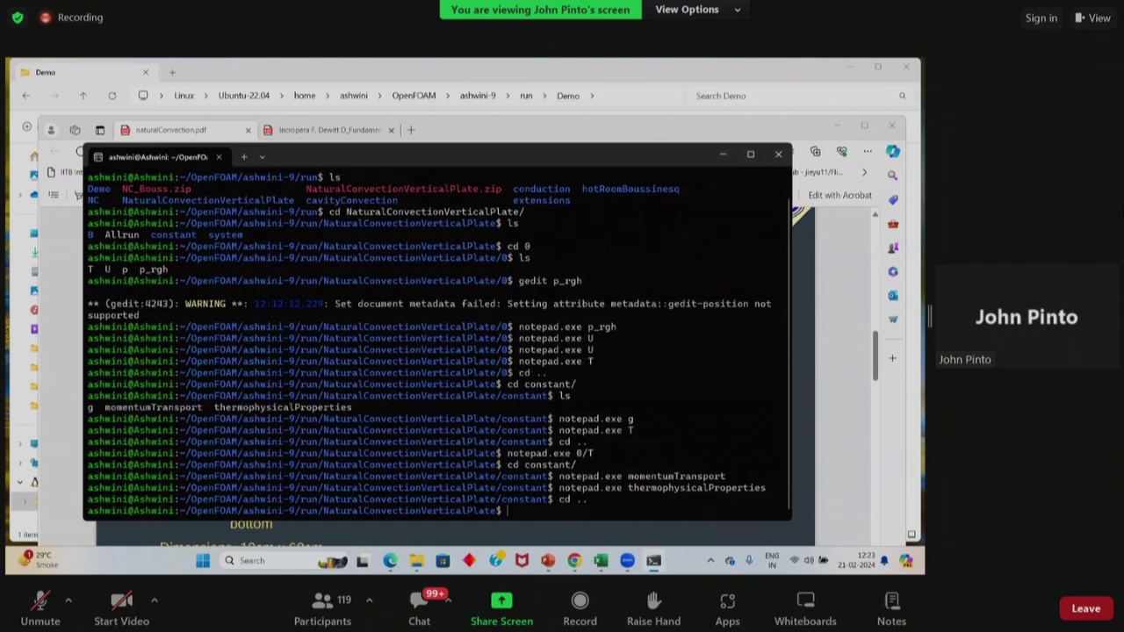
type("system/")
key("Return")
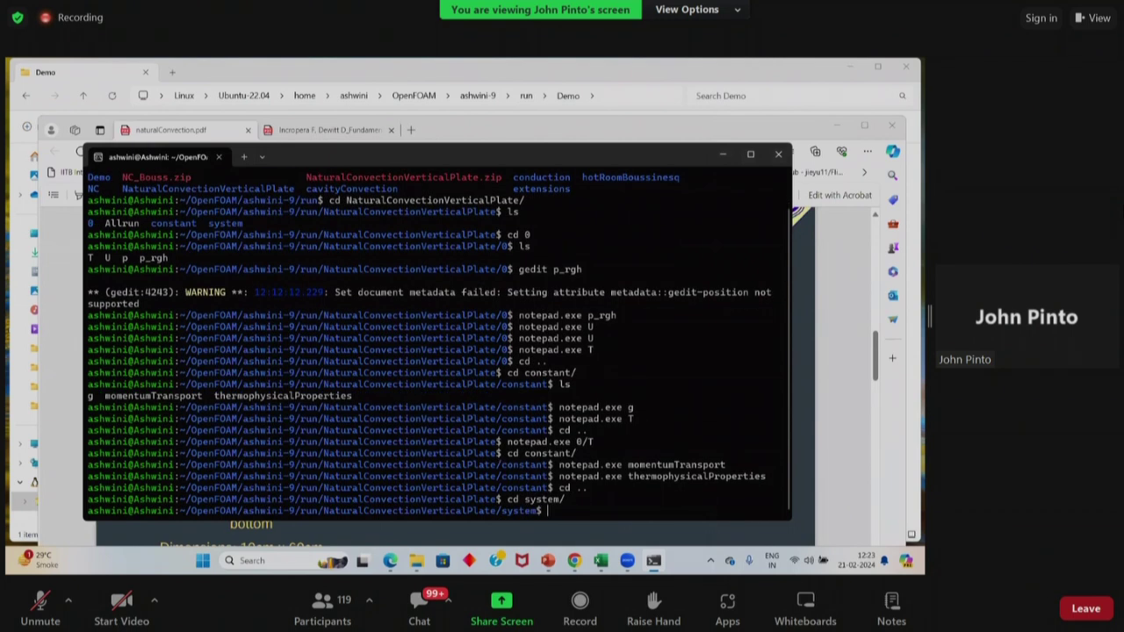
type("ls")
key("Return")
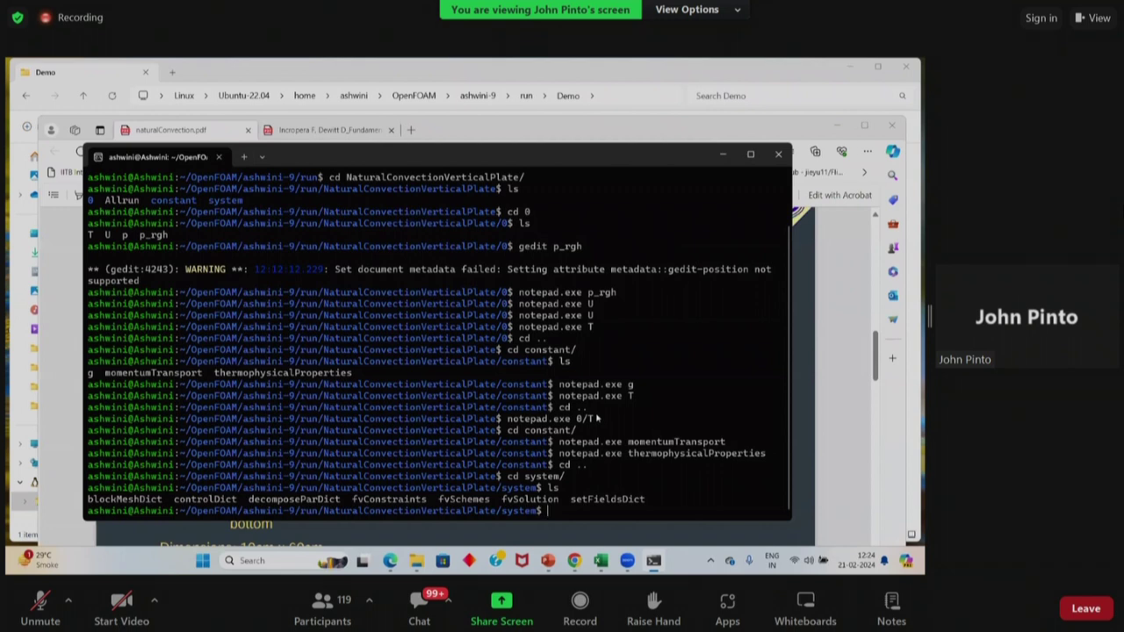
Step: Open the system directory's blockMeshDict file with notepad.exe from the terminal
type("n")
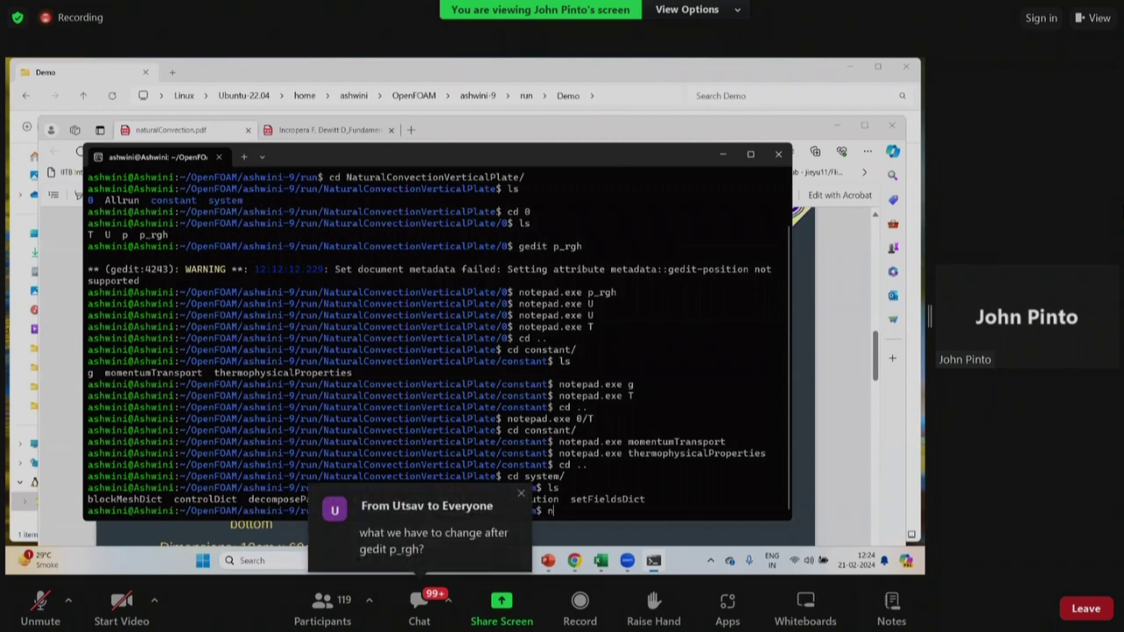
type("otepad.exe bl")
key("Tab")
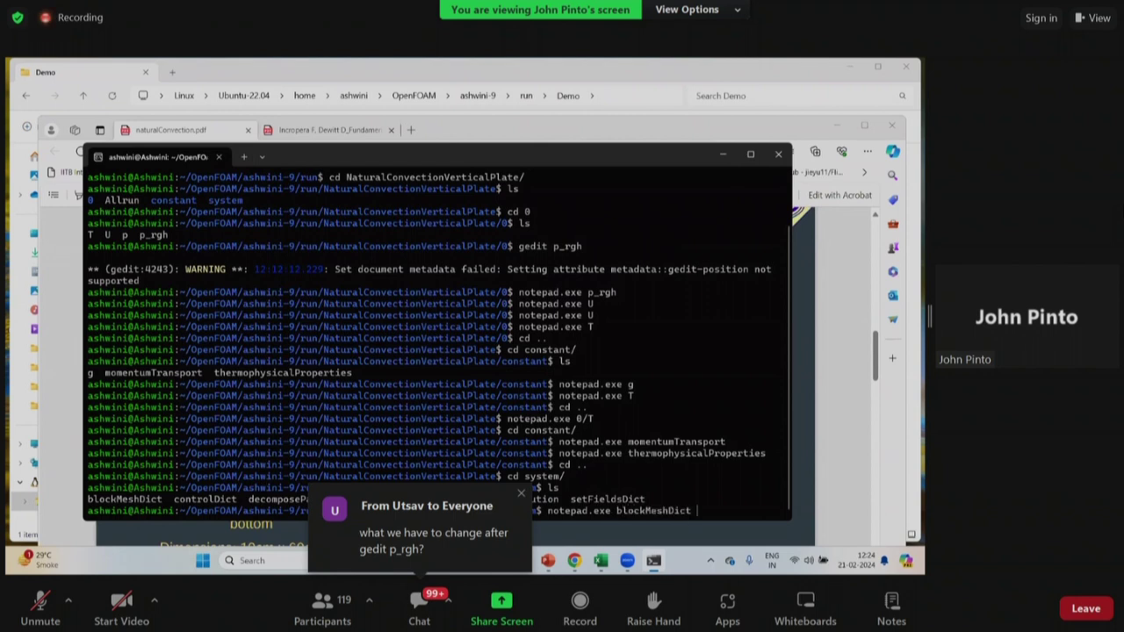
key("Return")
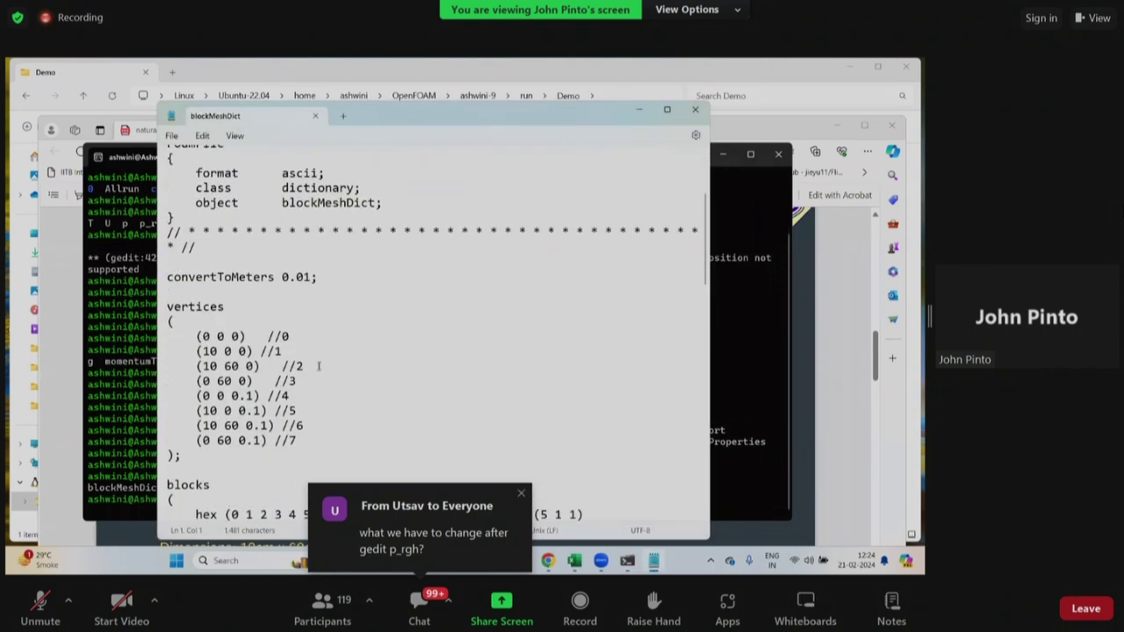
Step: Examine the vertices and blocks sections of blockMeshDict, highlighting a vertex coordinate and the first simpleGrading value
scroll(319, 366, "down", 1)
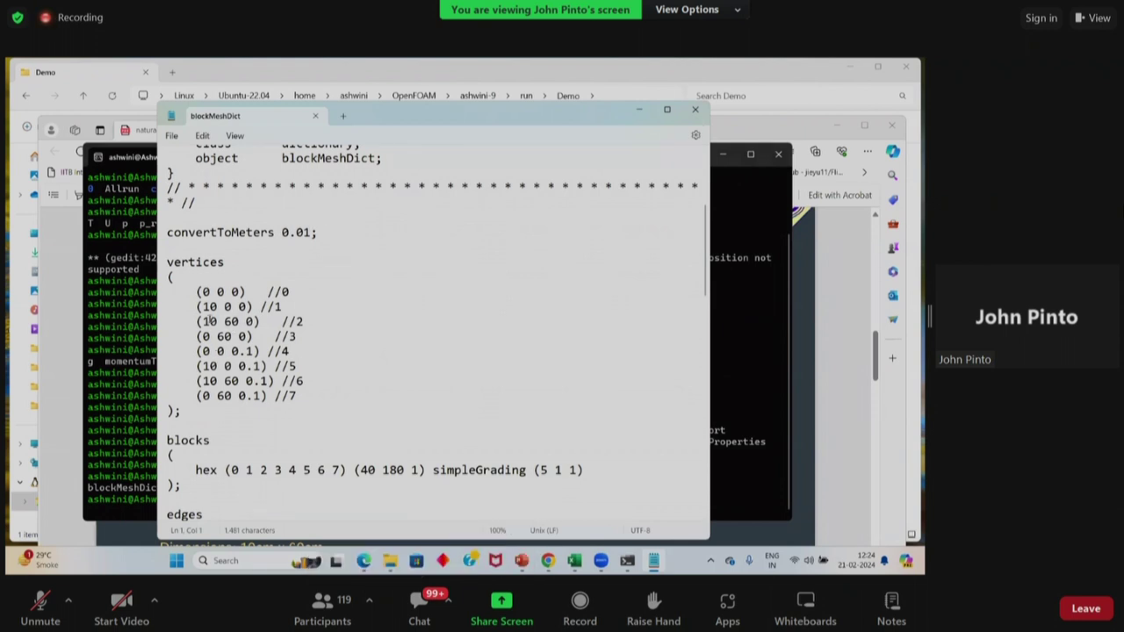
left_click_drag(224, 321, 240, 323)
left_click(400, 371)
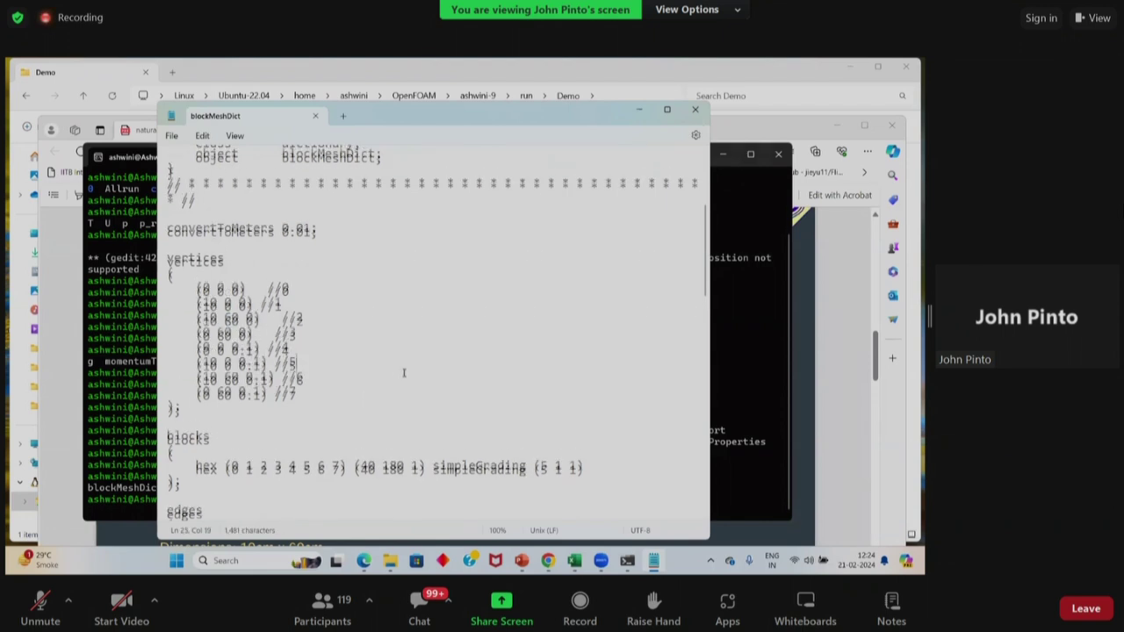
scroll(404, 372, "down", 2)
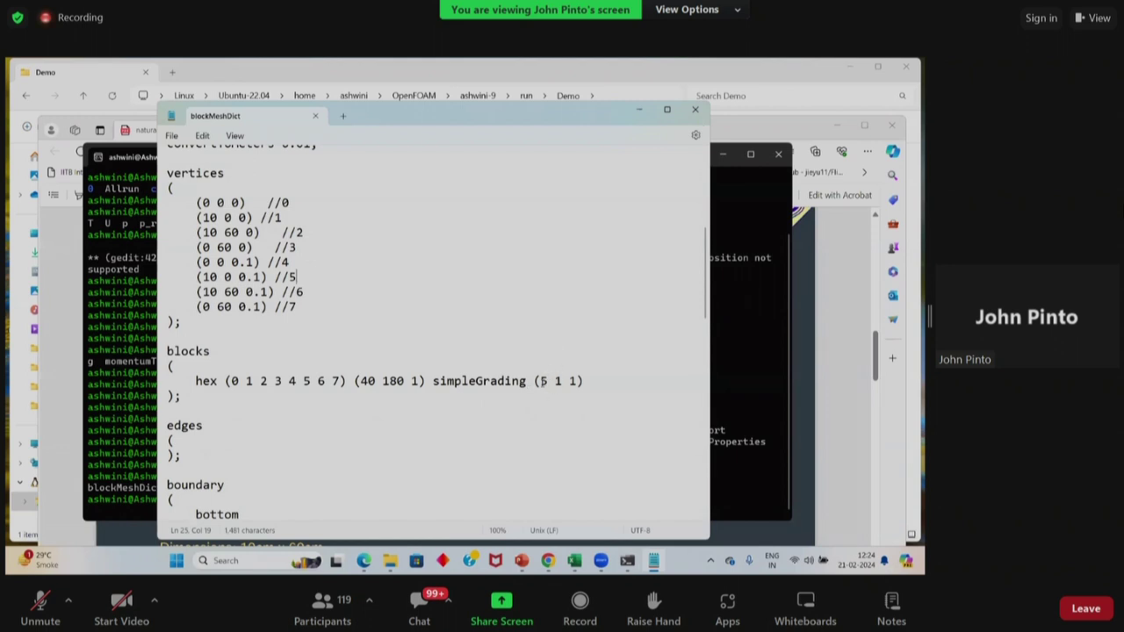
double_click(543, 381)
left_click(520, 421)
Step: Review the boundary patches in blockMeshDict from bottom through frontAndBack, and close the file
scroll(447, 416, "down", 4)
scroll(445, 417, "down", 1)
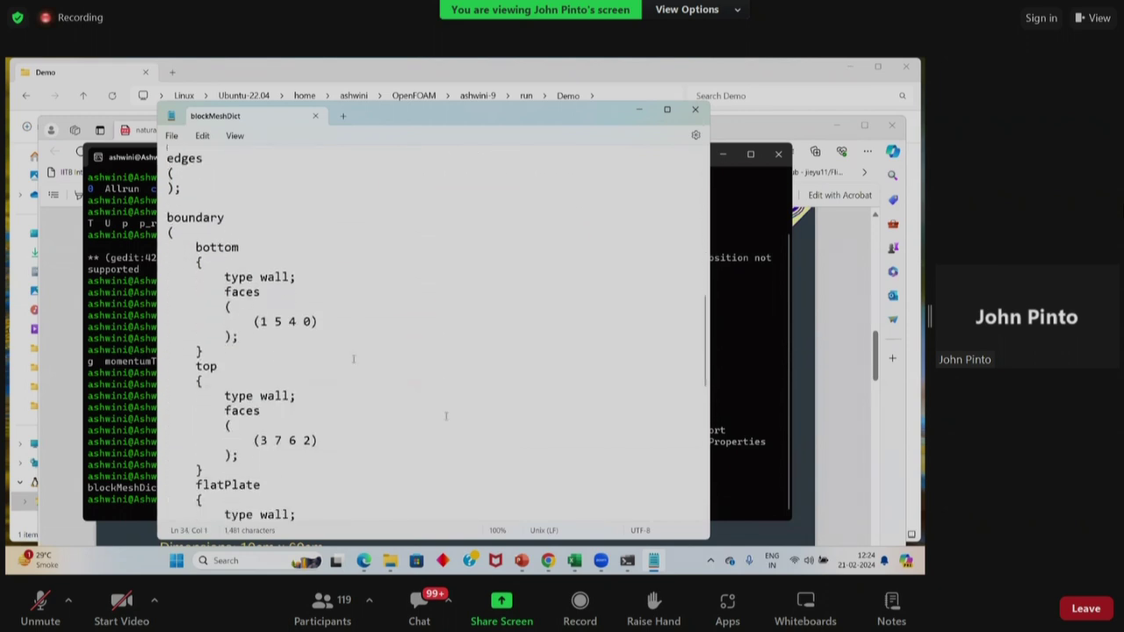
scroll(246, 222, "down", 1)
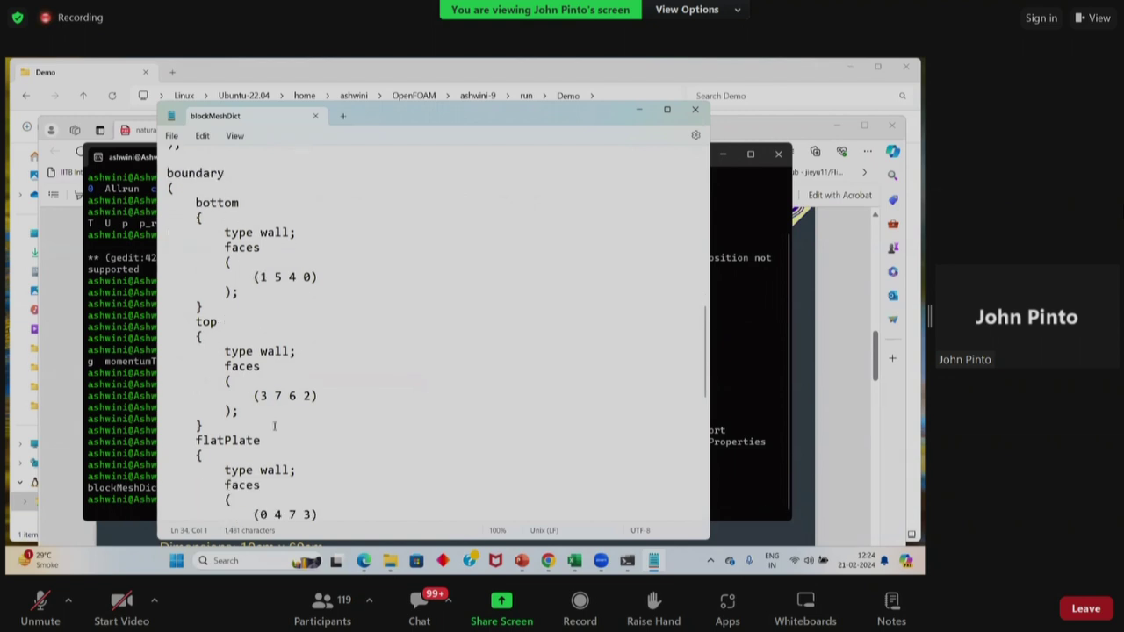
scroll(424, 403, "down", 5)
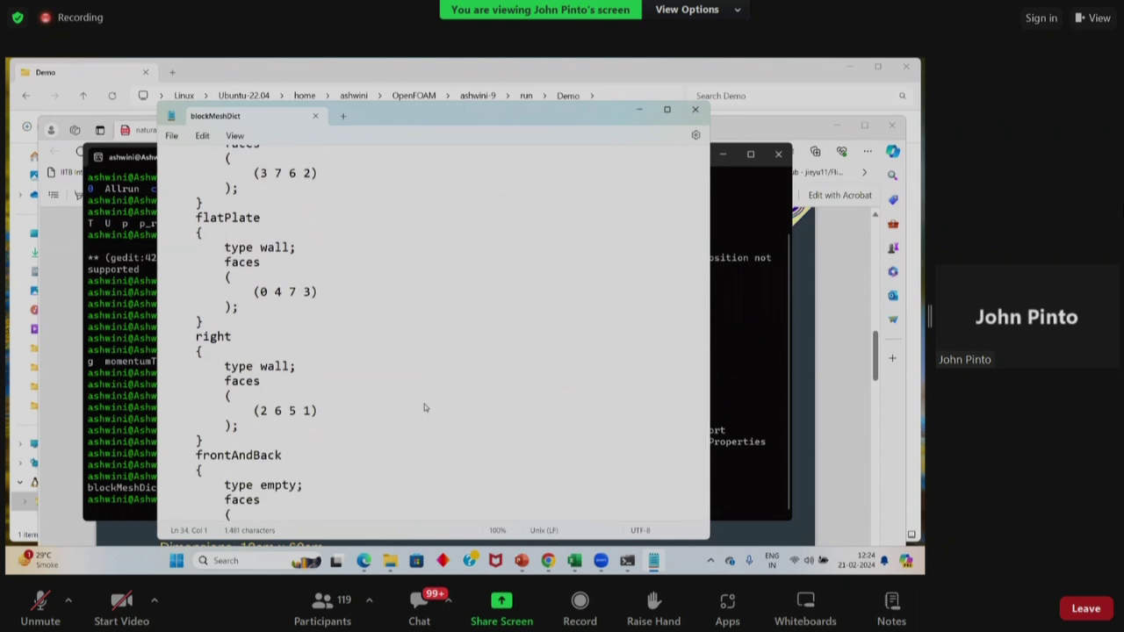
scroll(424, 404, "down", 5)
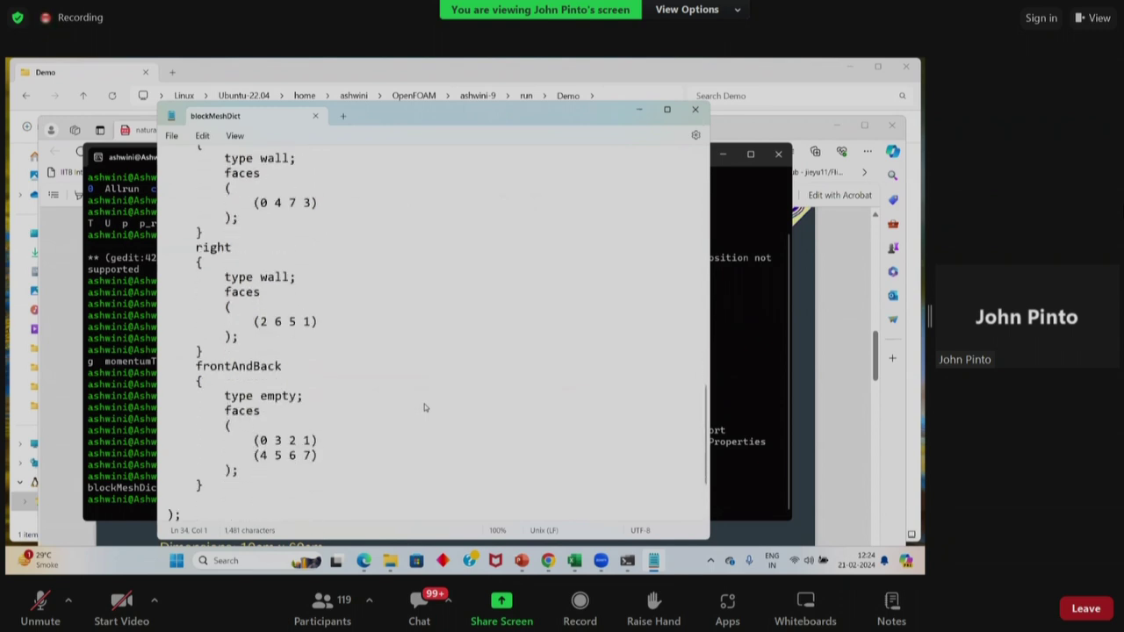
left_click(315, 116)
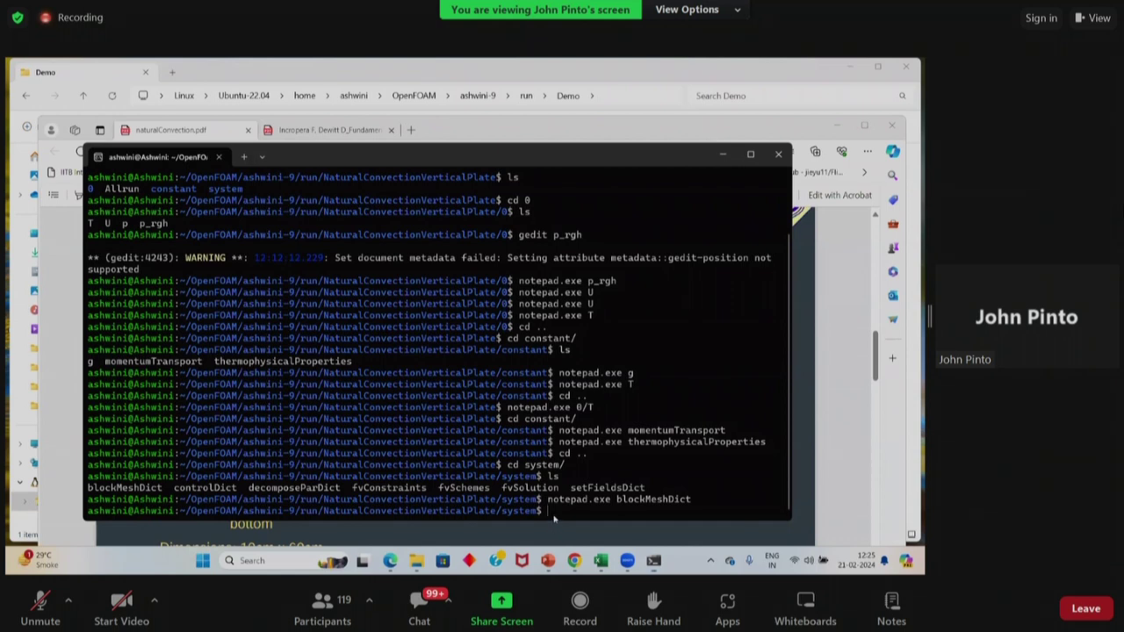
Step: Open the system directory's fvConstraints file with notepad.exe from the terminal
type("notepad.exe fv")
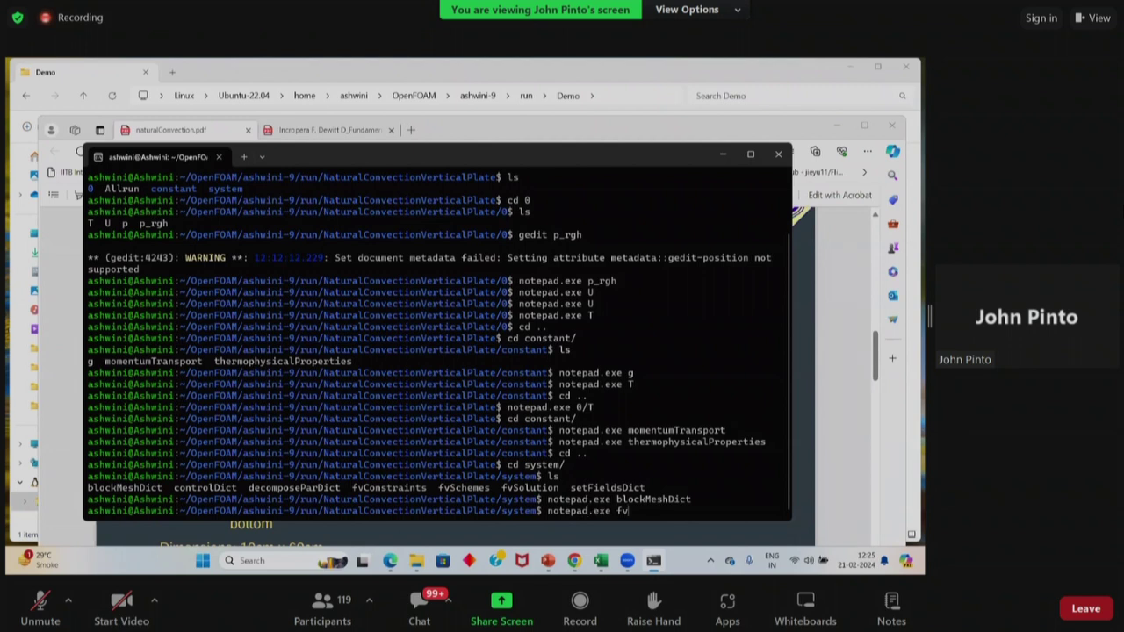
type("C")
key("Tab")
key("Return")
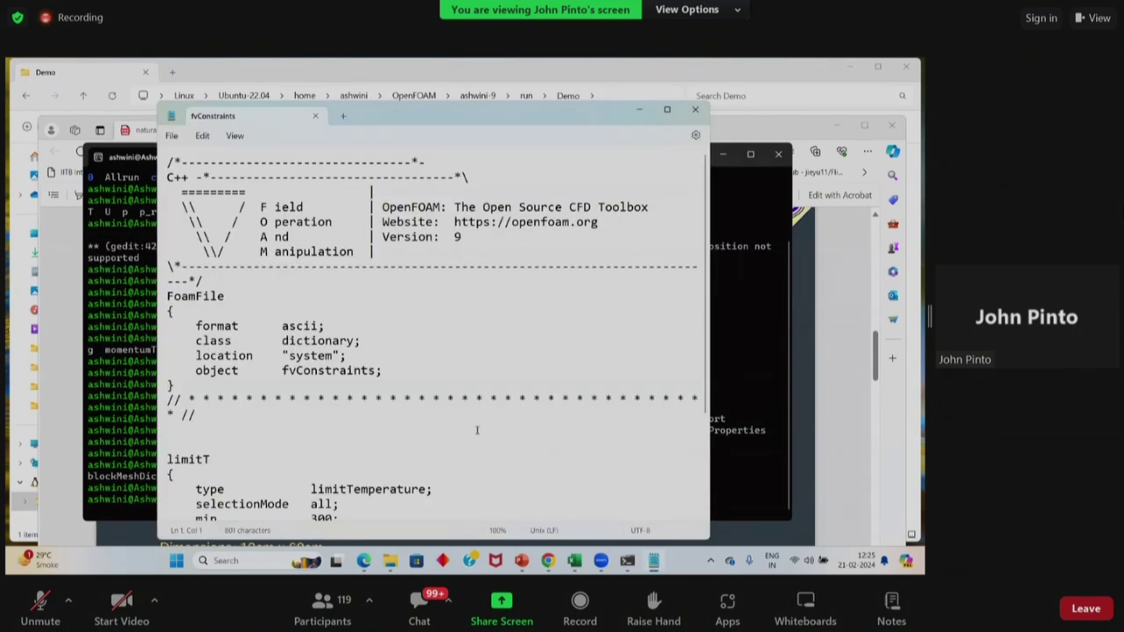
Step: Examine the limitT block in fvConstraints, highlighting the whole block, and close the file
scroll(477, 430, "down", 2)
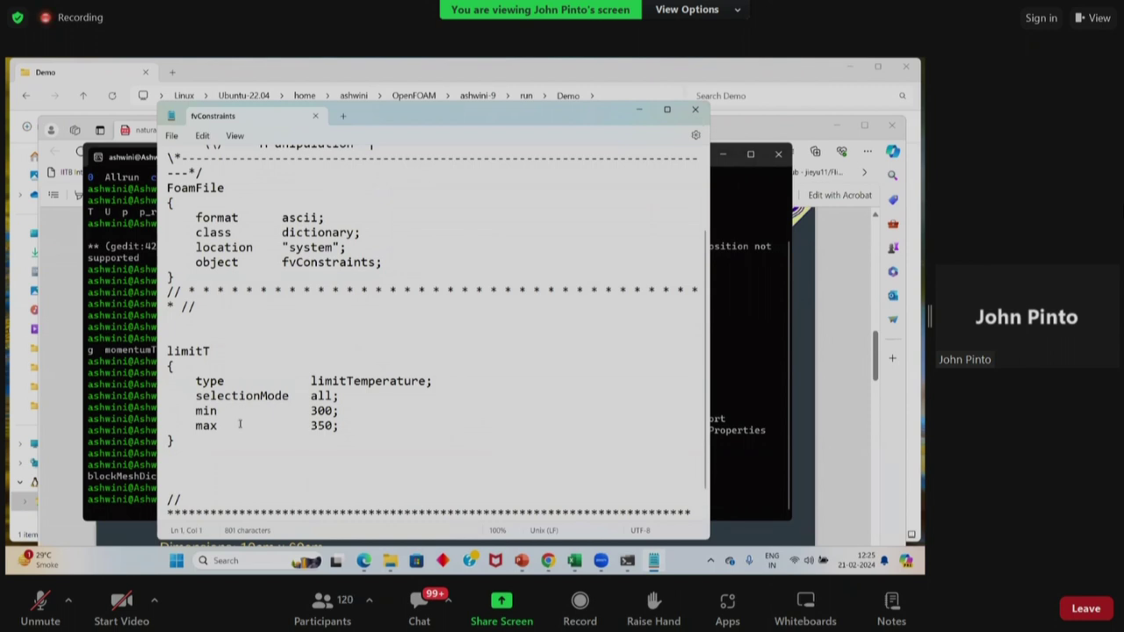
scroll(224, 453, "up", 1)
scroll(368, 383, "up", 2)
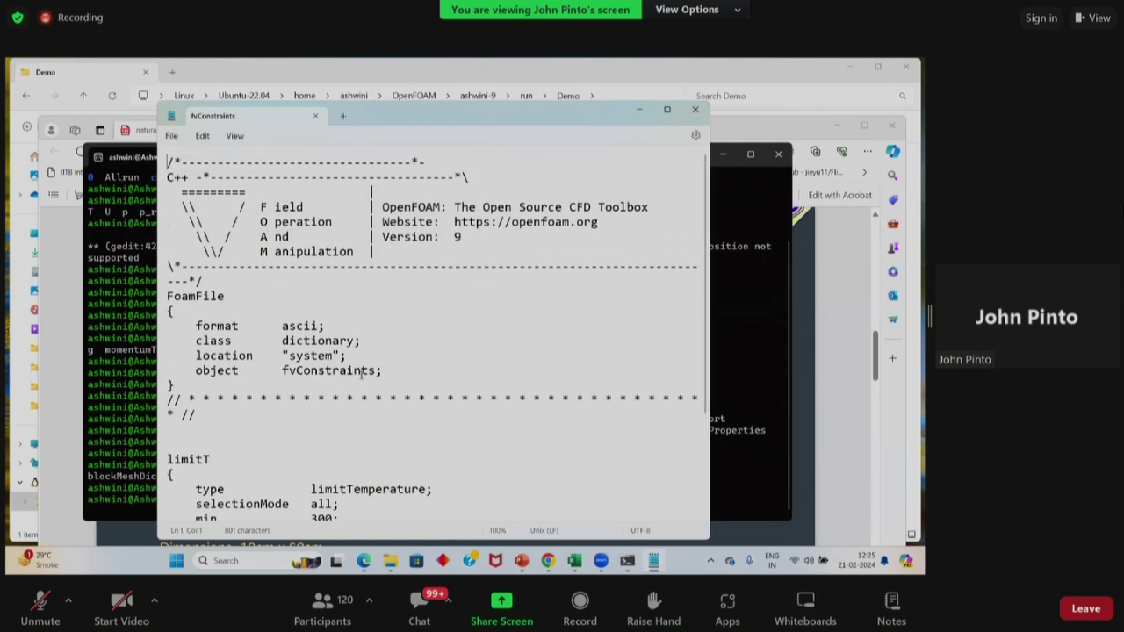
scroll(368, 384, "down", 2)
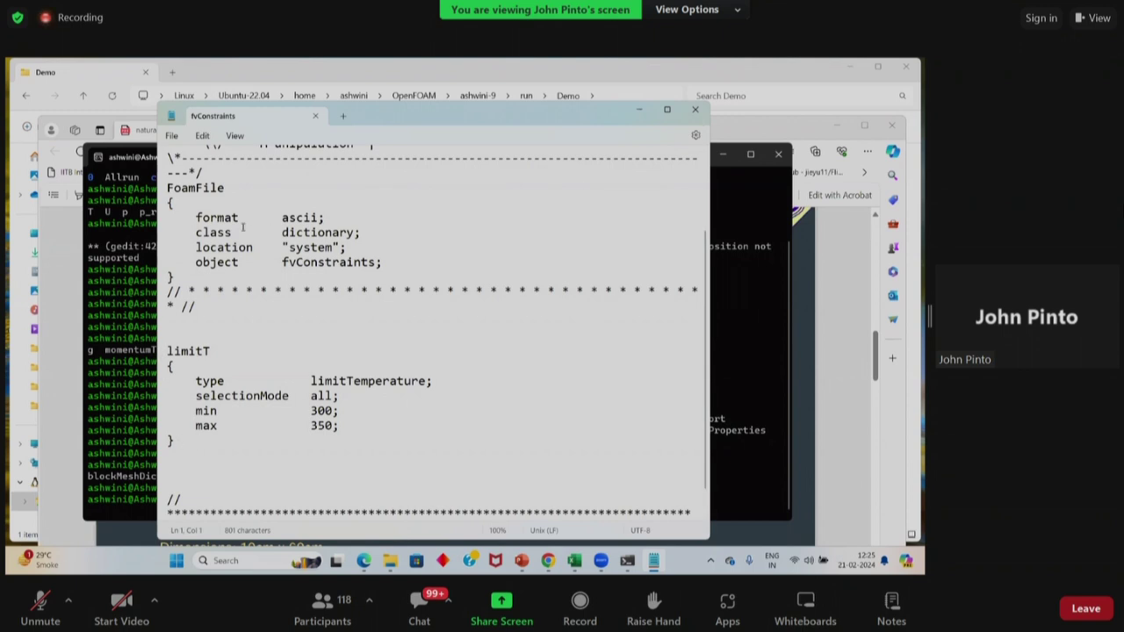
left_click_drag(185, 445, 167, 350)
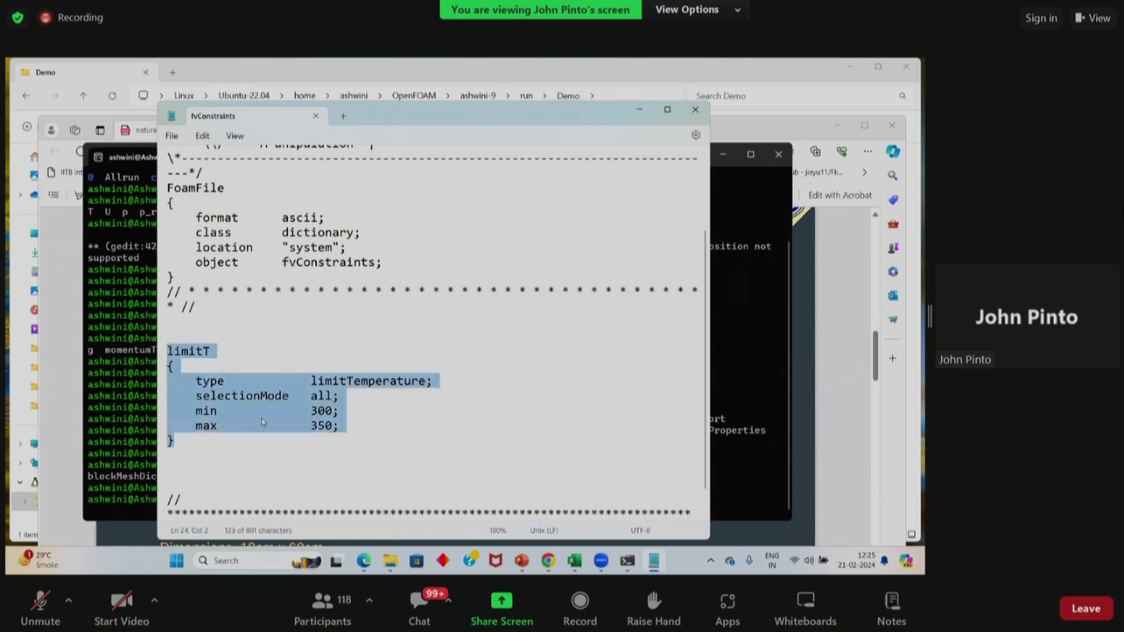
left_click(350, 409)
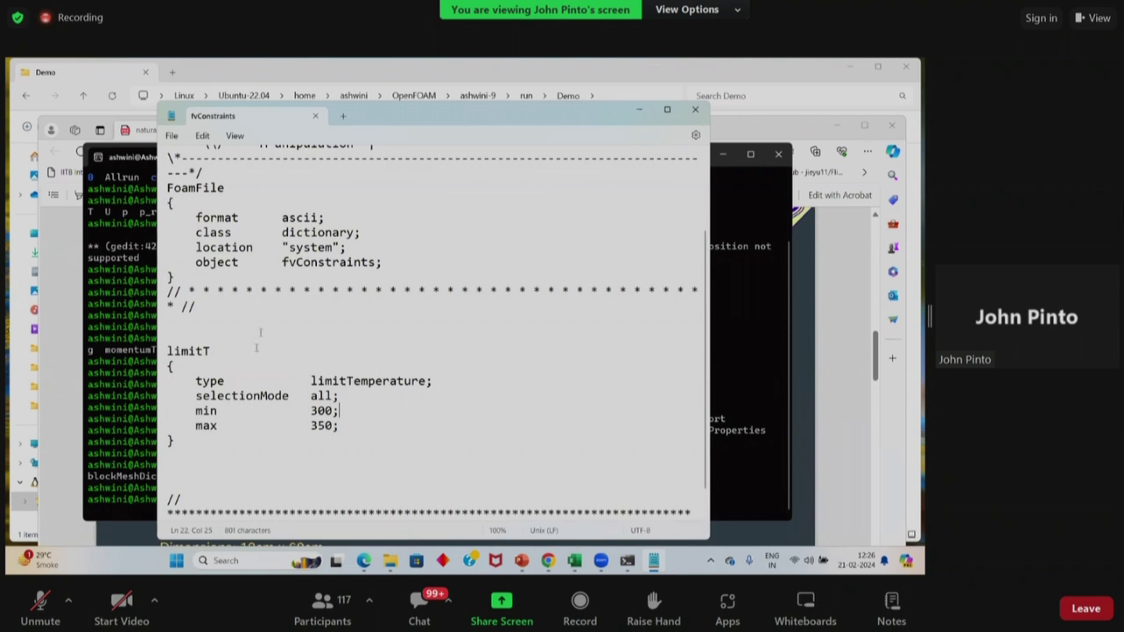
left_click(314, 118)
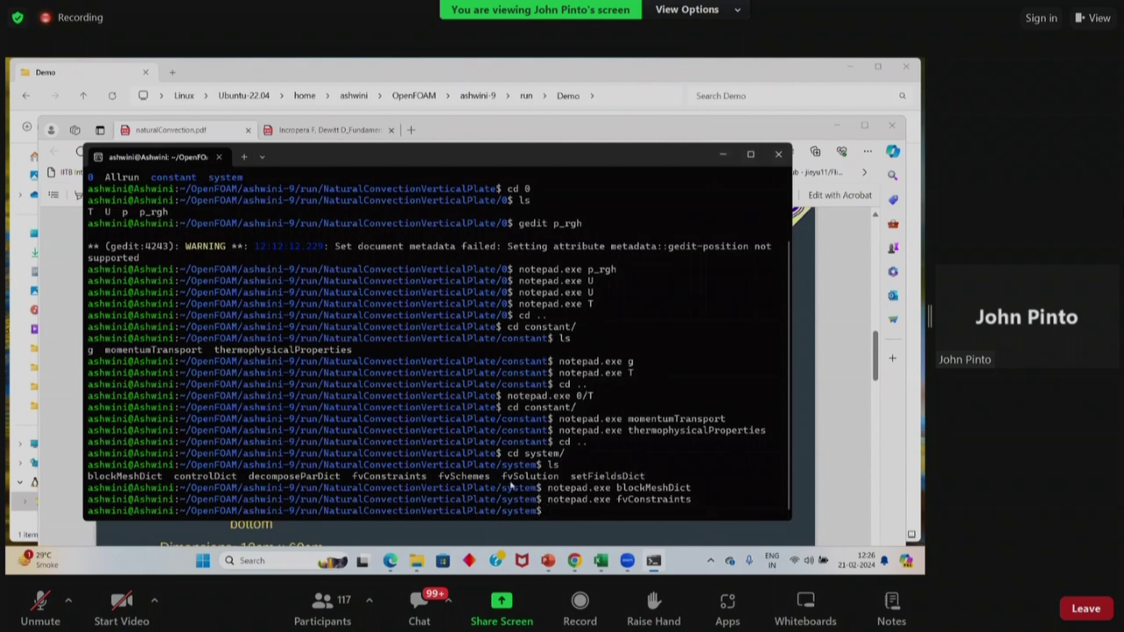
Step: Go up to the case directory in the terminal and generate the mesh with blockMesh
type("cd ..")
key("Return")
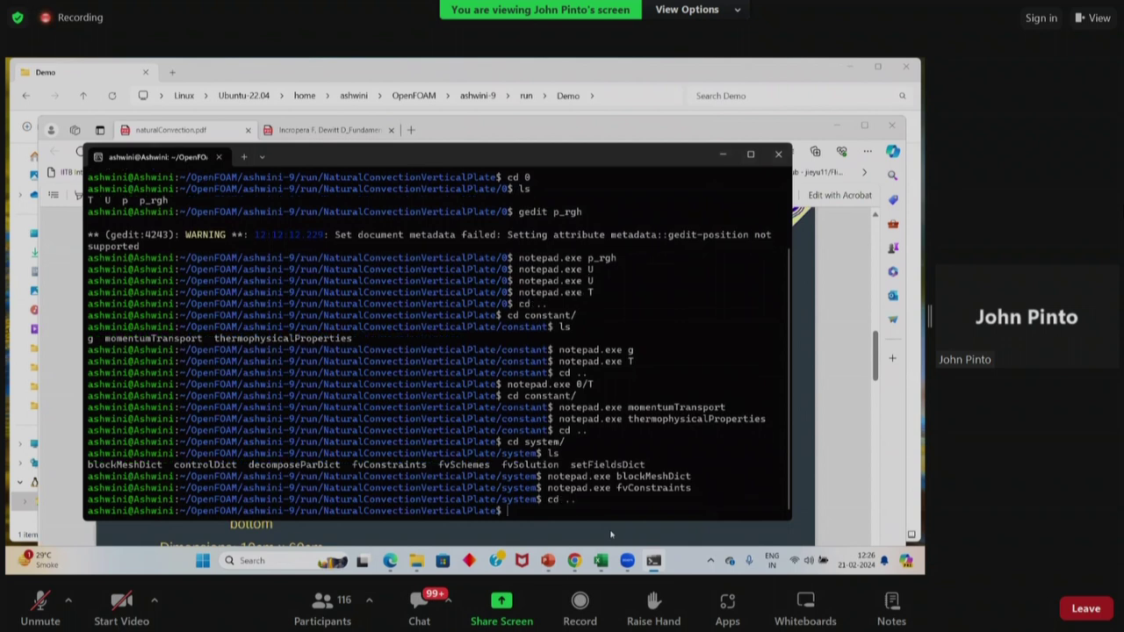
type("blockMesh")
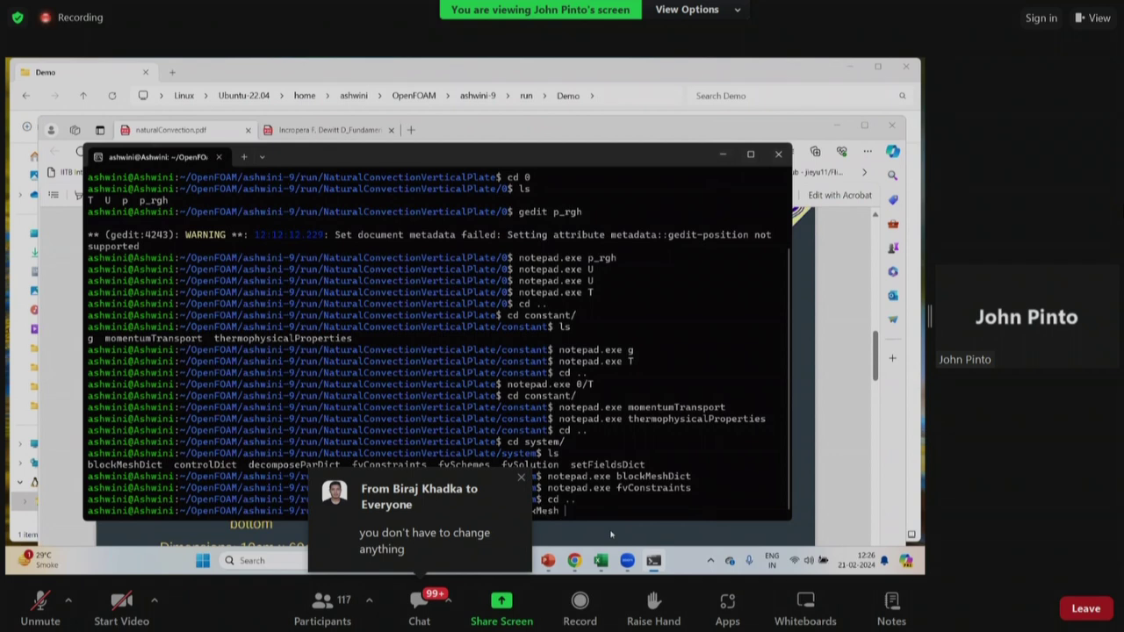
key("Return")
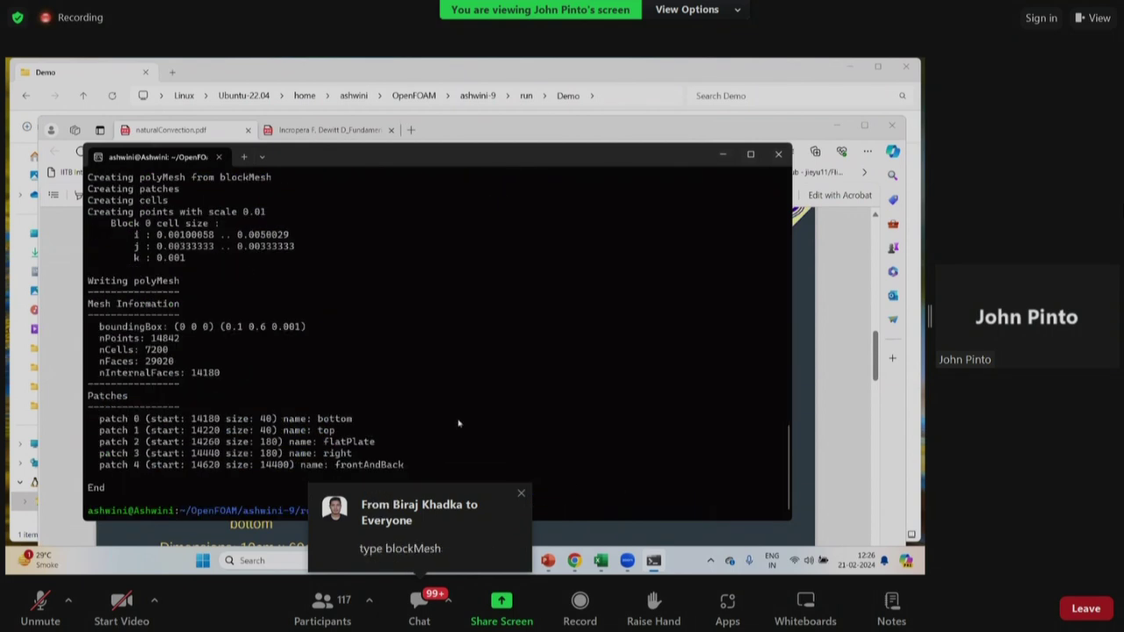
Step: Enlarge the terminal text and launch paraFoam from the case directory
key("ctrl+plus")
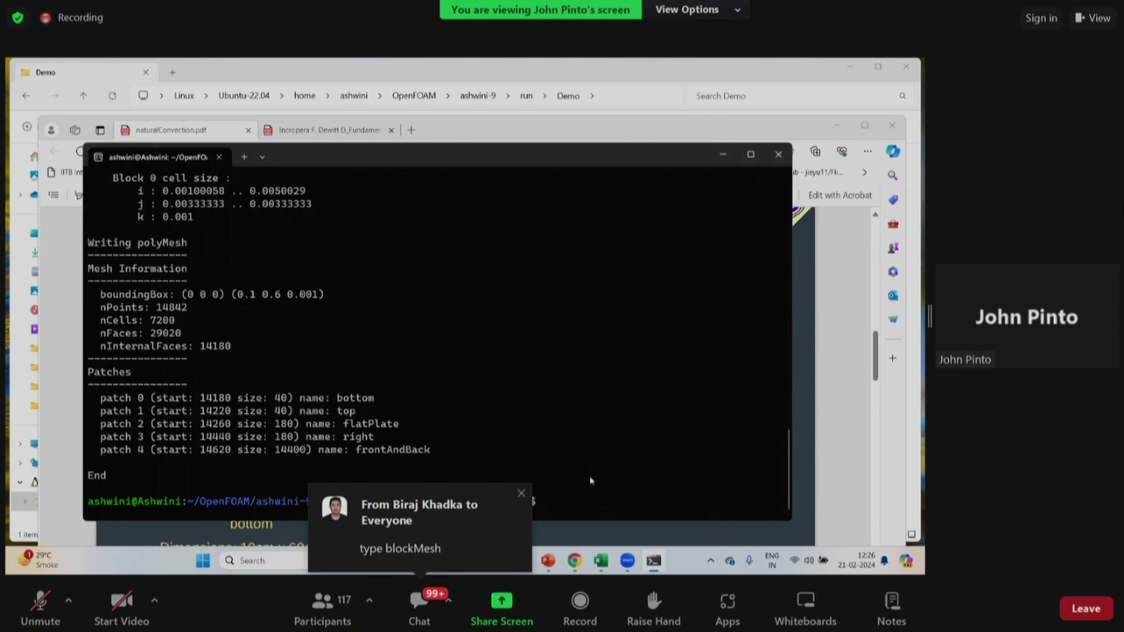
type("paraFoam")
key("Return")
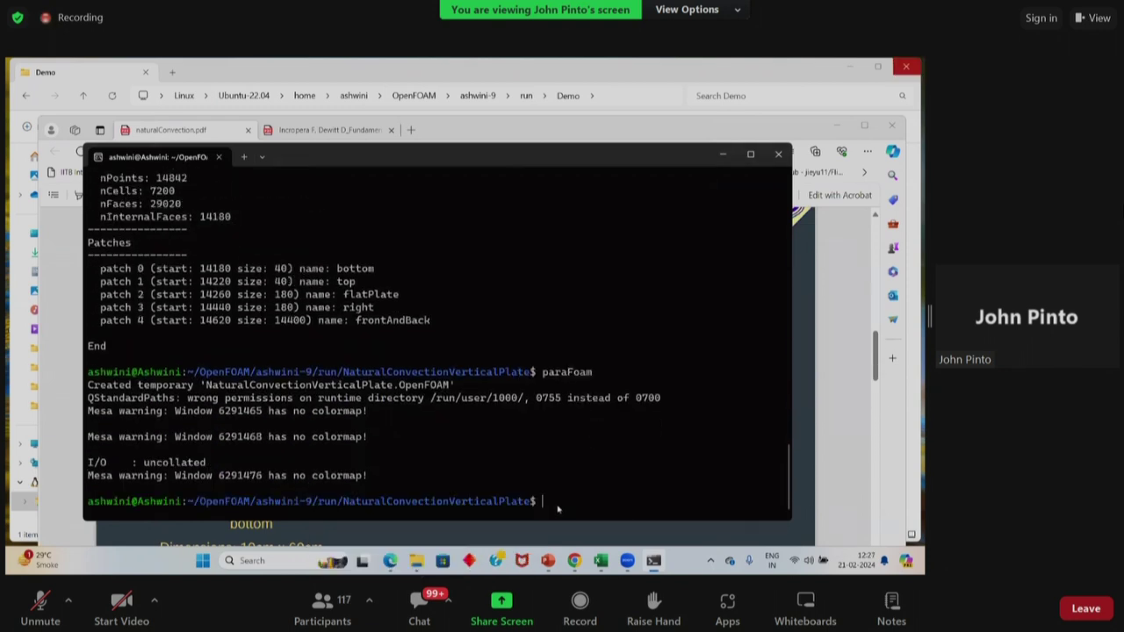
Step: Create an empty result.foam file in the case directory and open that folder with explorer.exe from the terminal
type("touch result.foam")
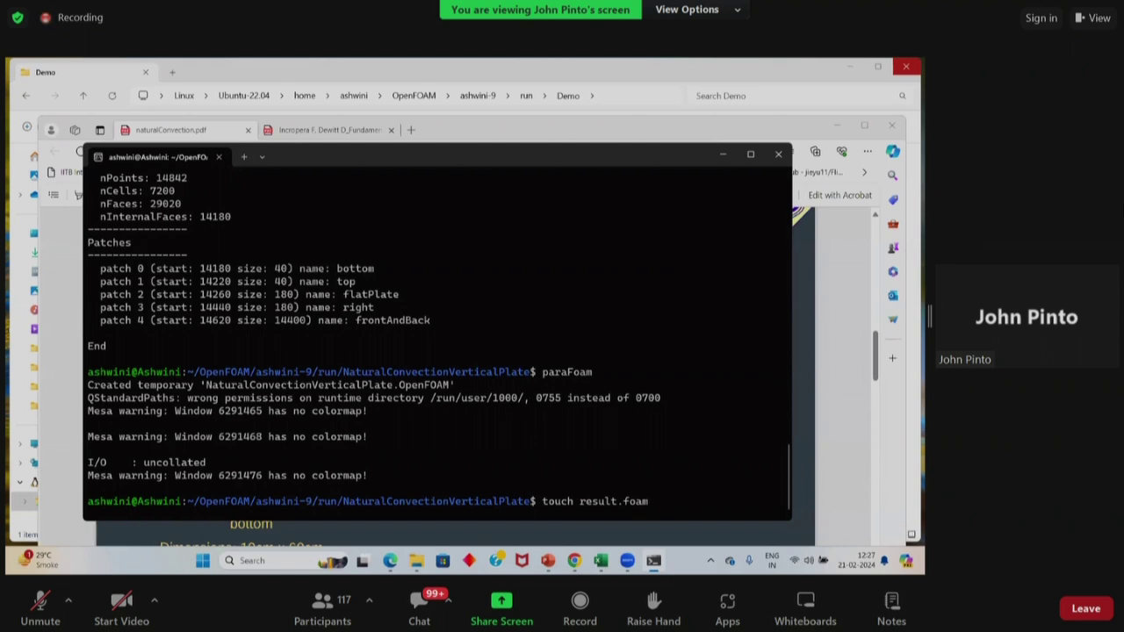
key("Return")
type("explorer.exe .")
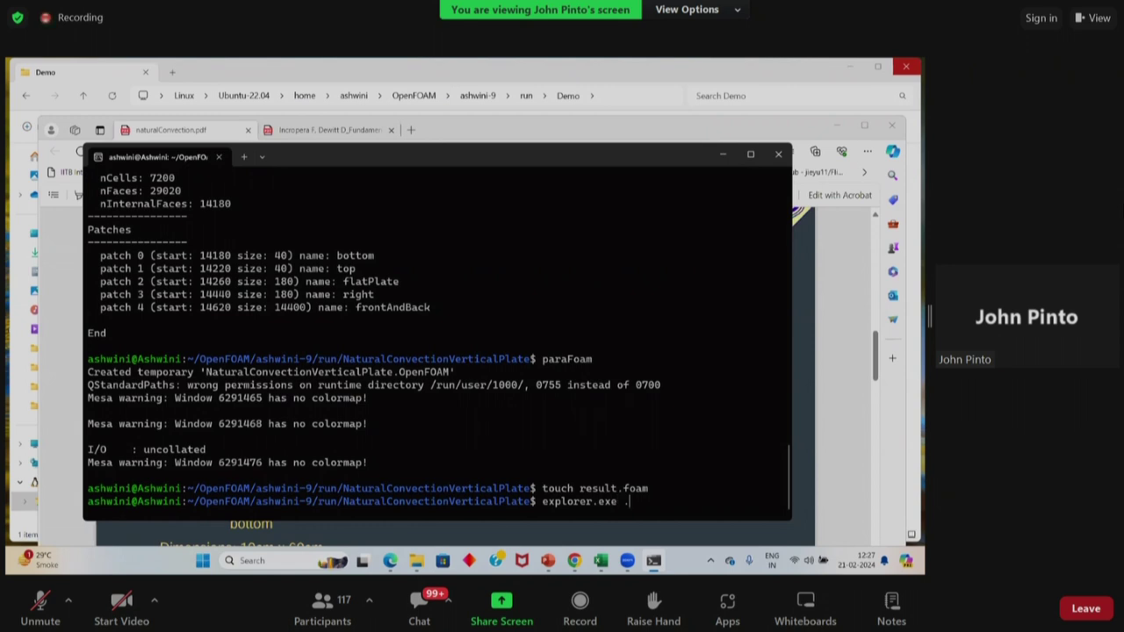
key("Return")
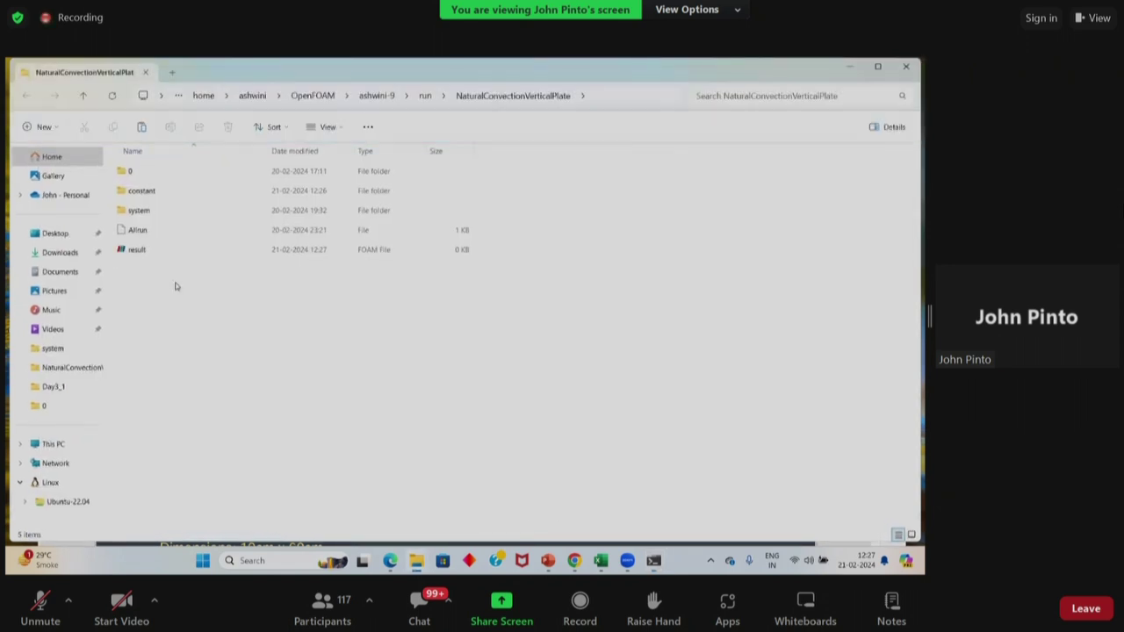
Step: Load the result.foam file in ParaView and display its internal mesh as Surface With Edges
double_click(149, 251)
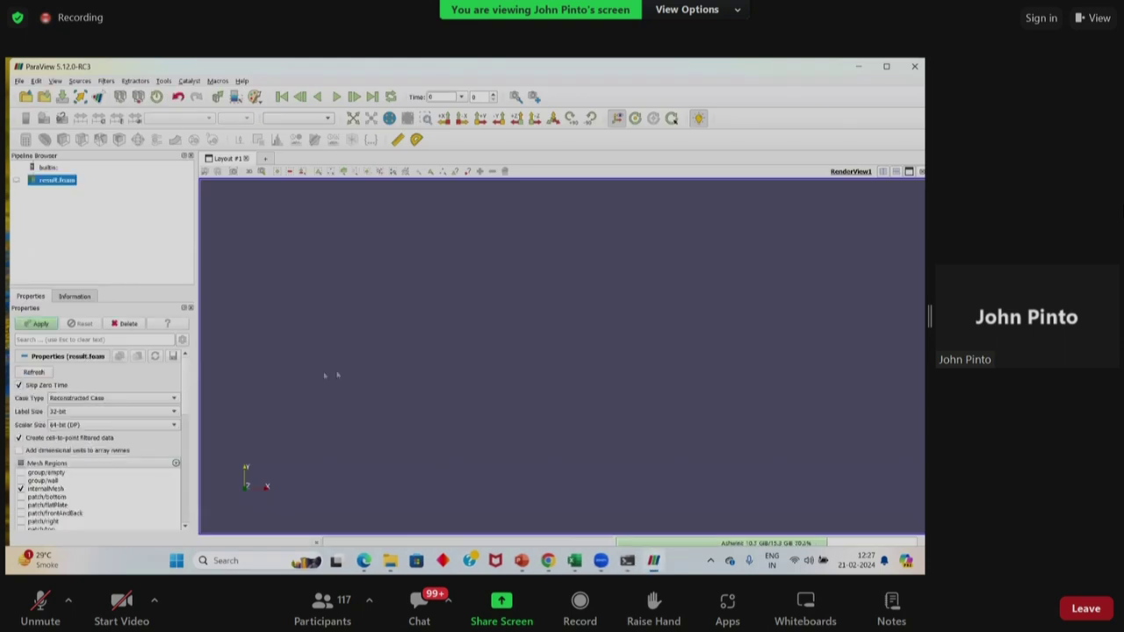
left_click(54, 324)
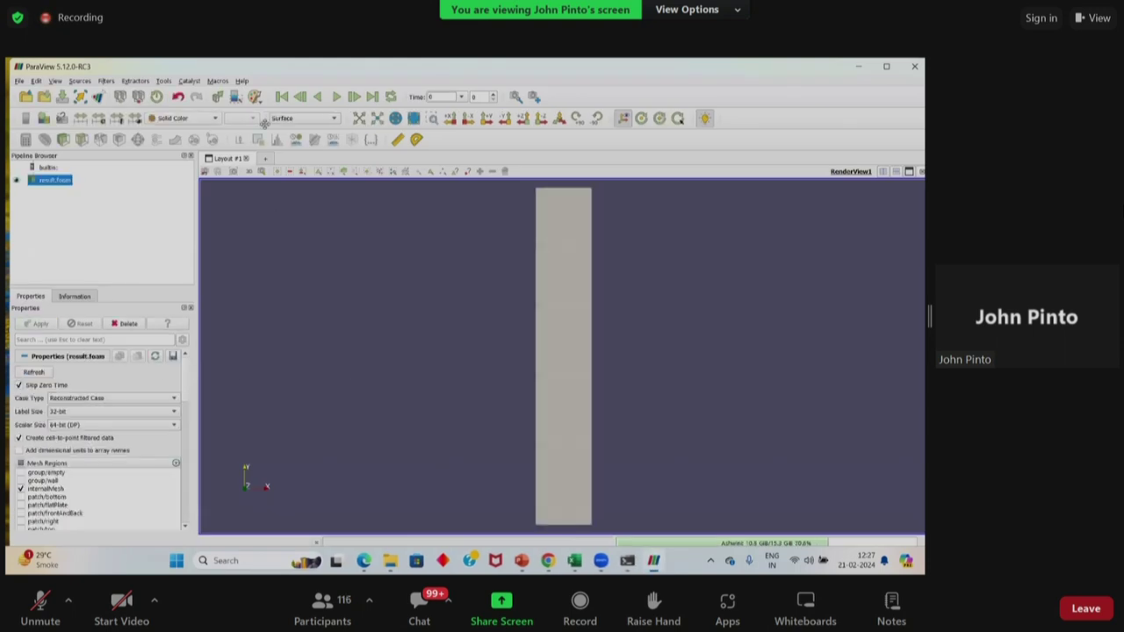
left_click(320, 120)
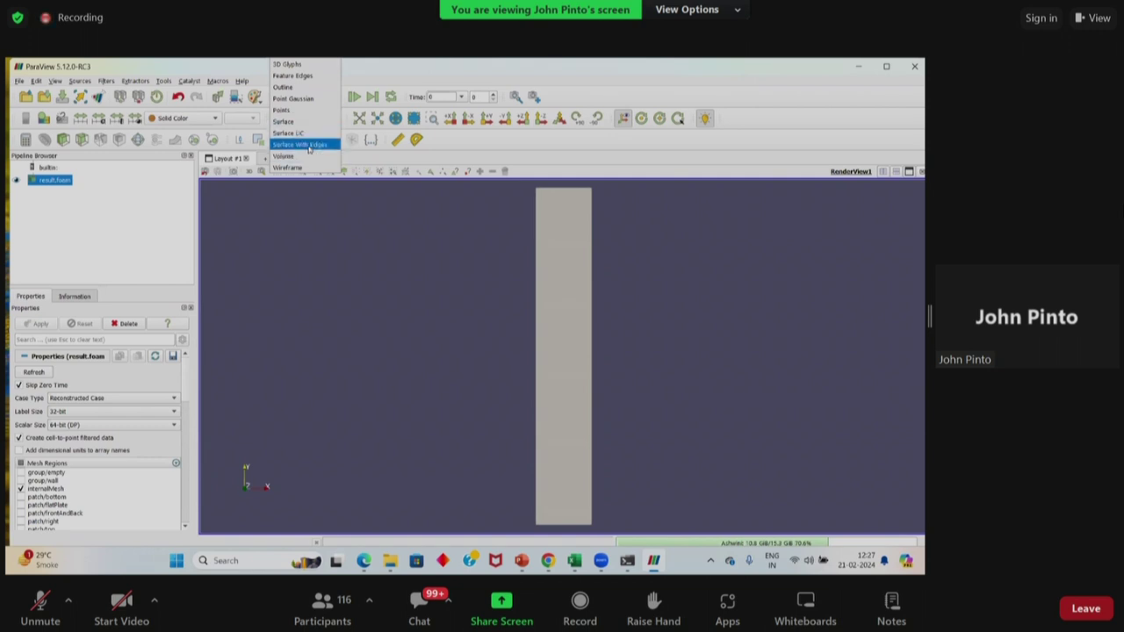
left_click(299, 144)
Step: Inspect the mesh's cell grading across the width of the domain and close ParaView
scroll(575, 426, "up", 5)
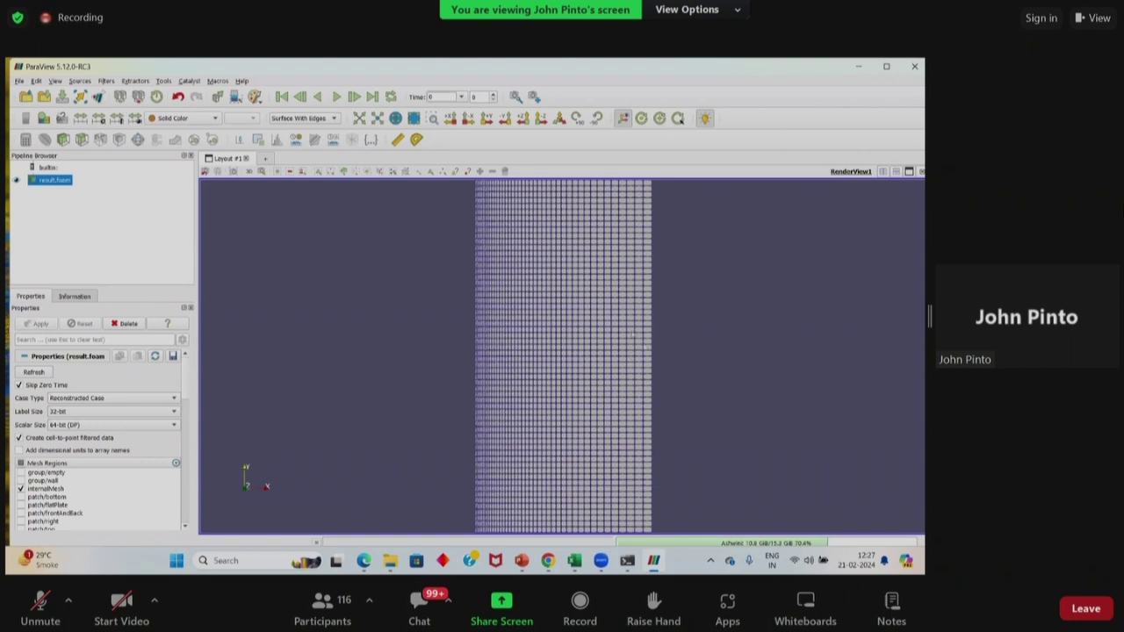
scroll(542, 374, "down", 2)
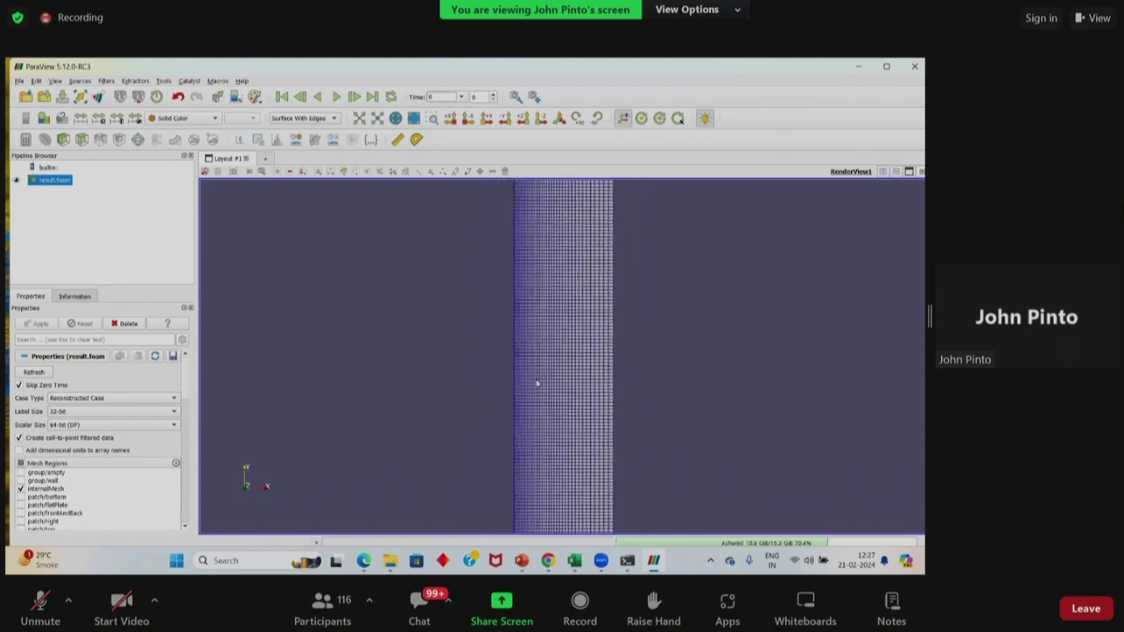
scroll(538, 383, "down", 1)
scroll(562, 388, "up", 2)
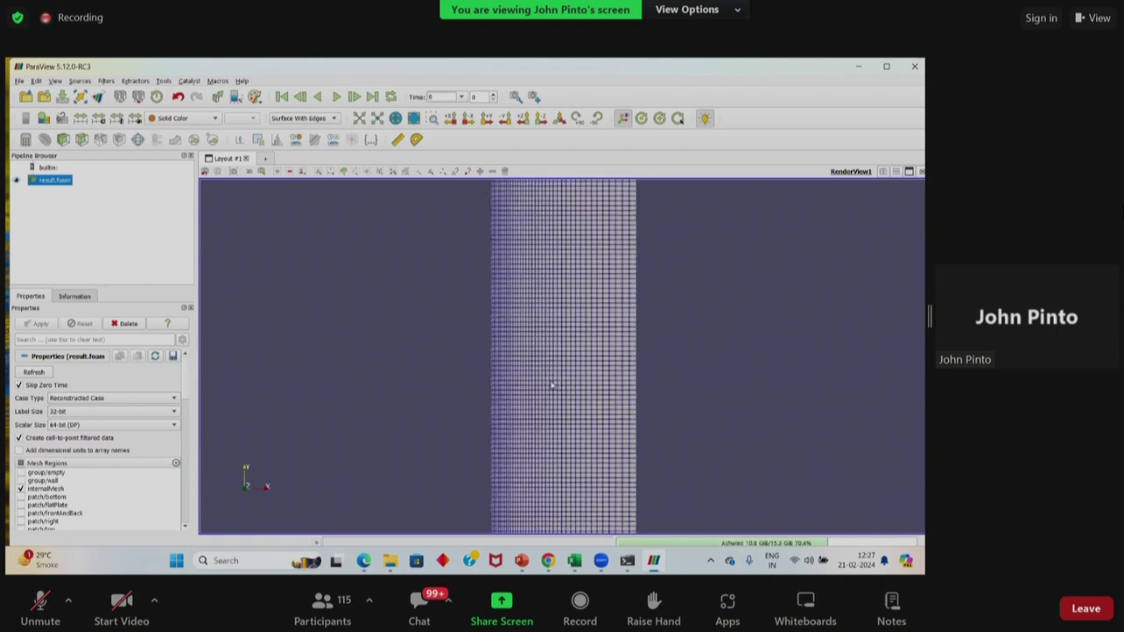
scroll(551, 384, "up", 1)
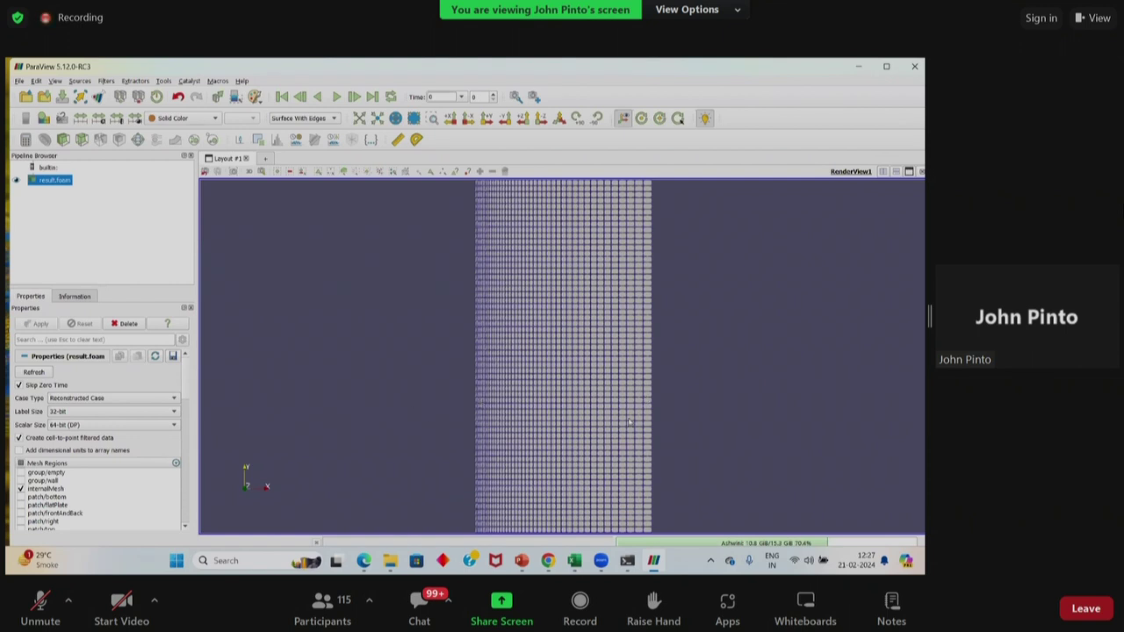
scroll(630, 422, "down", 8)
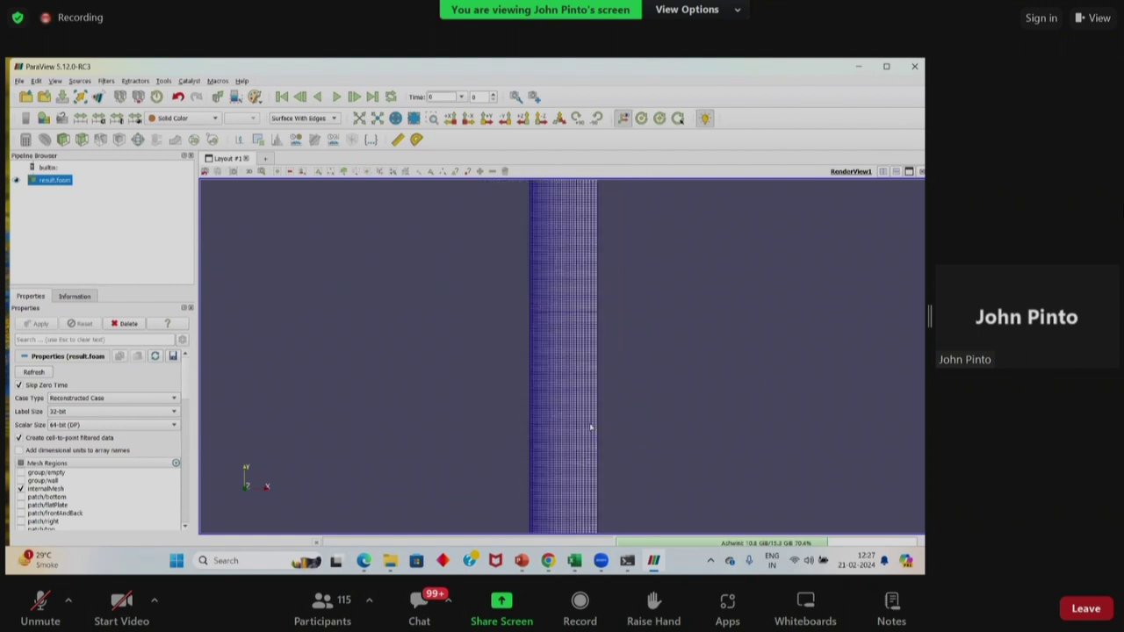
scroll(591, 427, "down", 3)
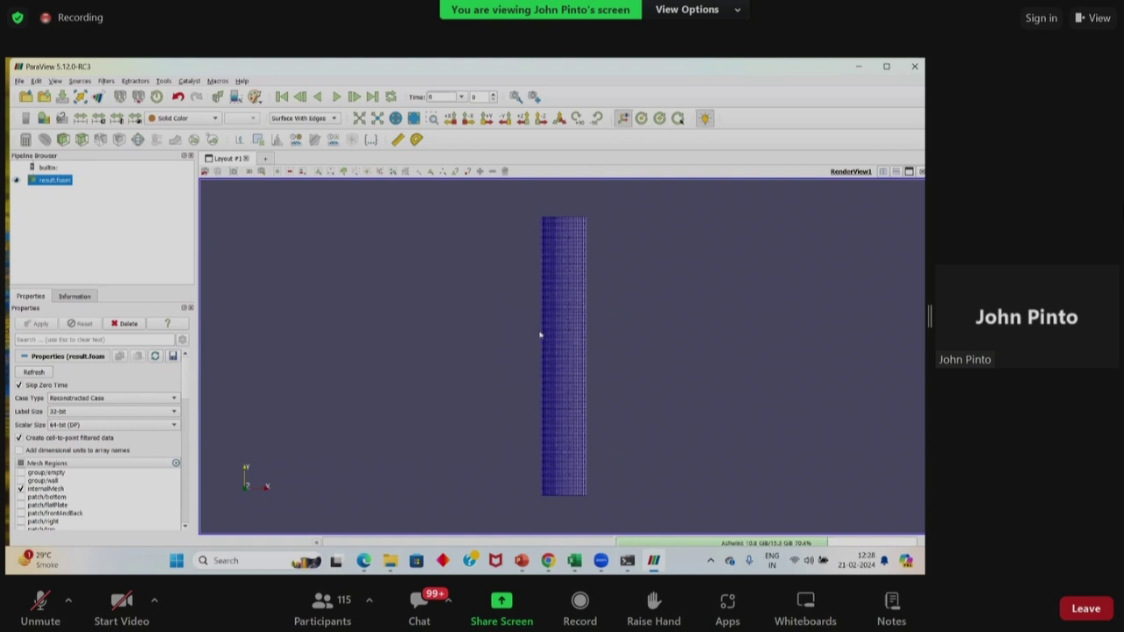
scroll(562, 359, "up", 5)
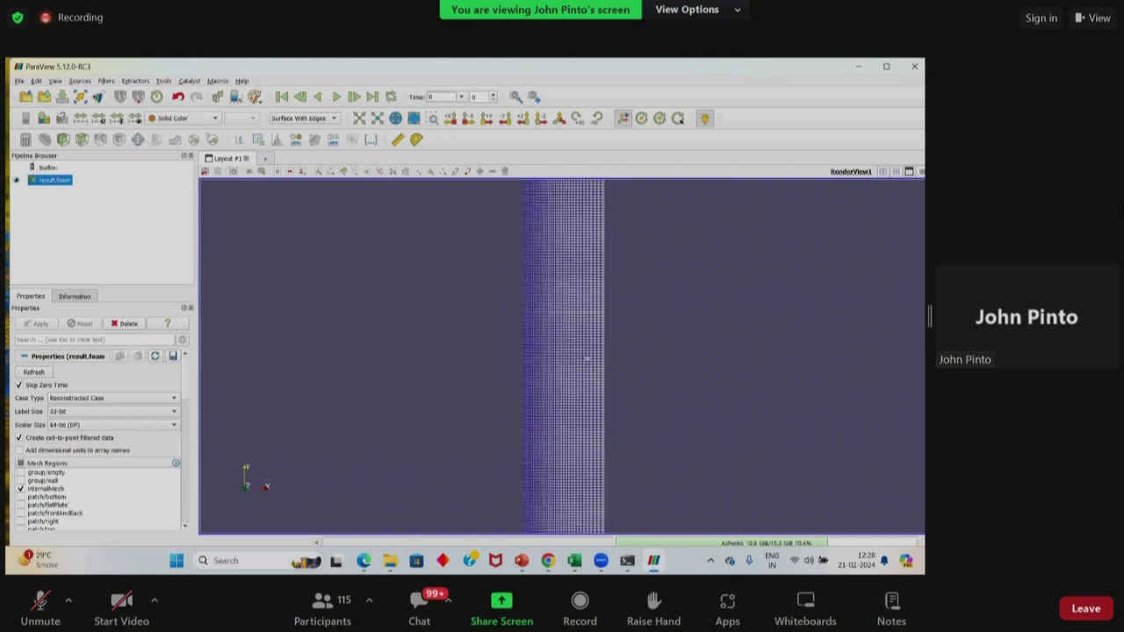
left_click(914, 65)
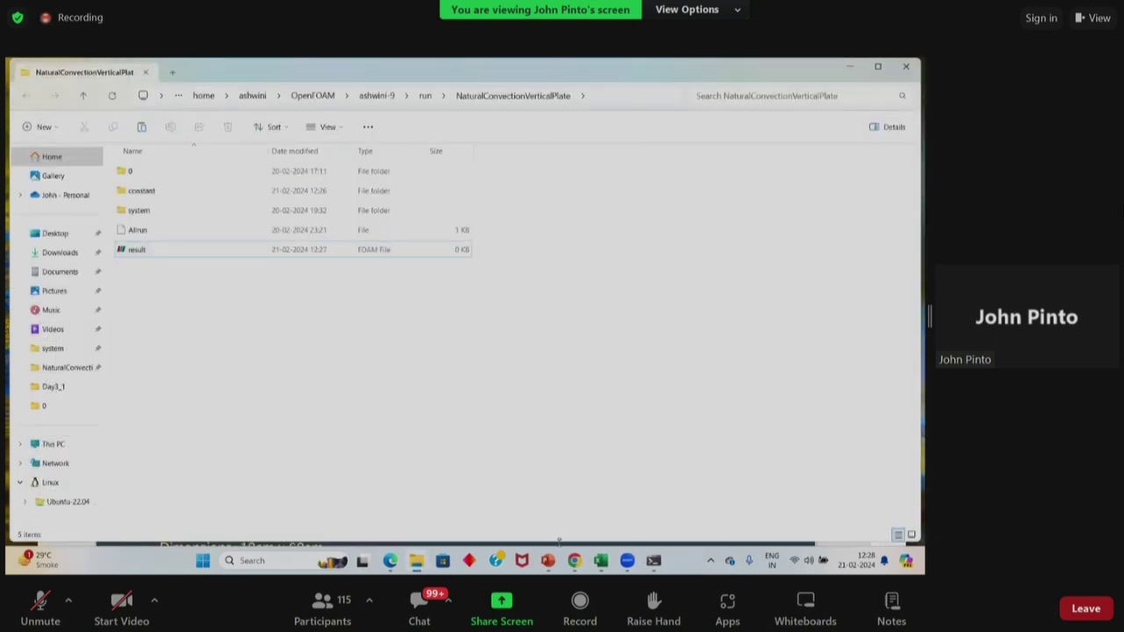
Step: Run the buoyantPimpleFoam solver from the NaturalConvectionVerticalPlate case directory in the terminal
left_click(653, 560)
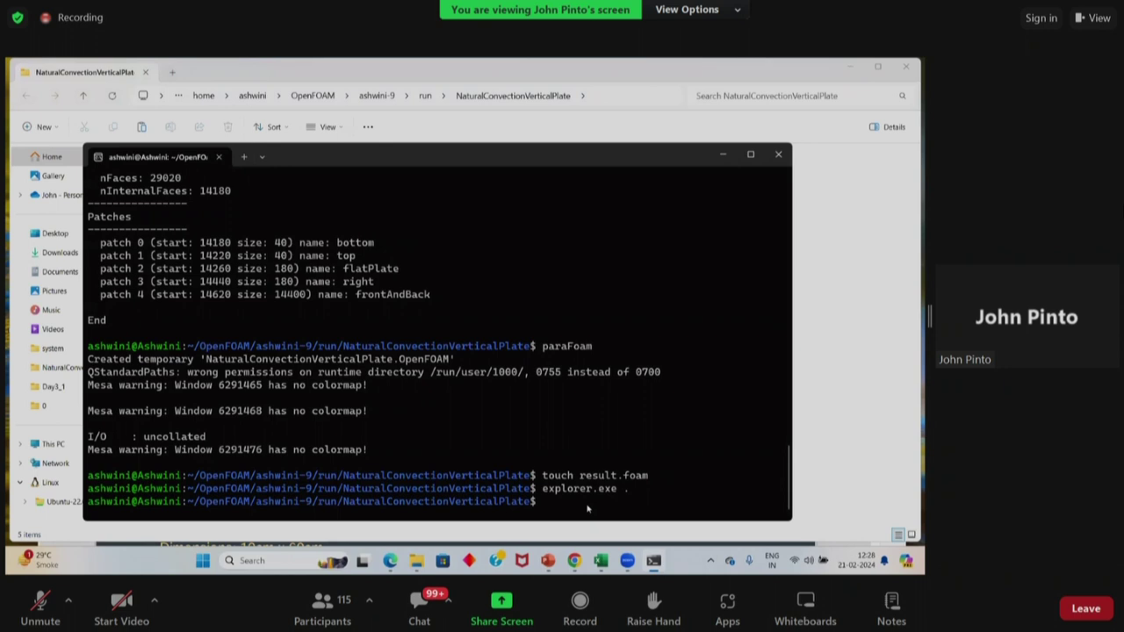
type("buoyn")
key("BackSpace")
type("antPimpleFoam")
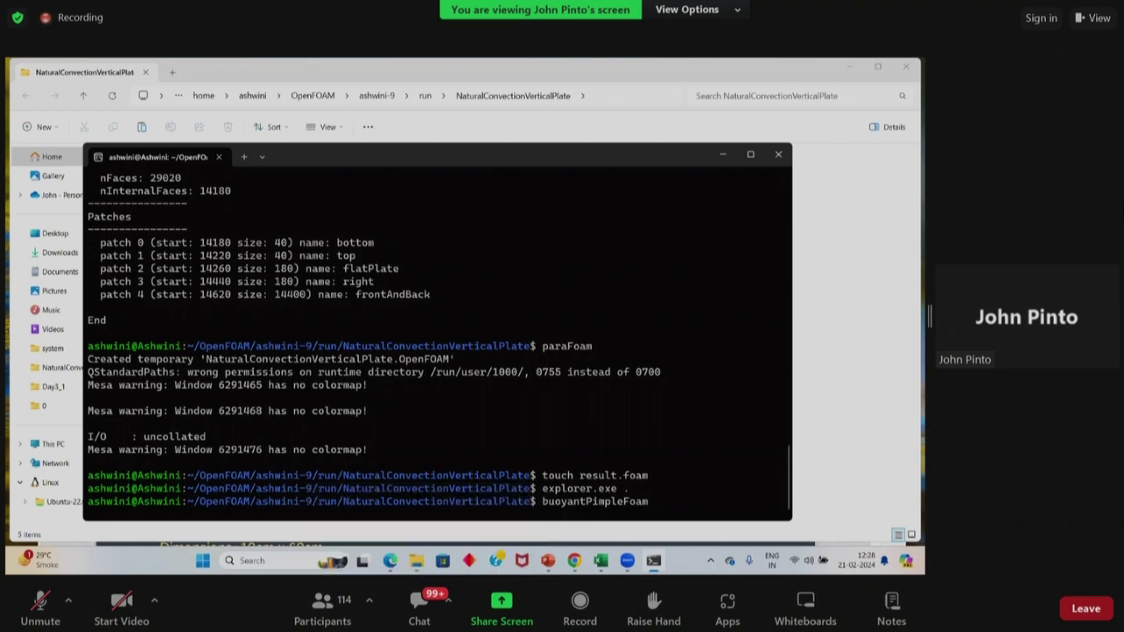
key("Return")
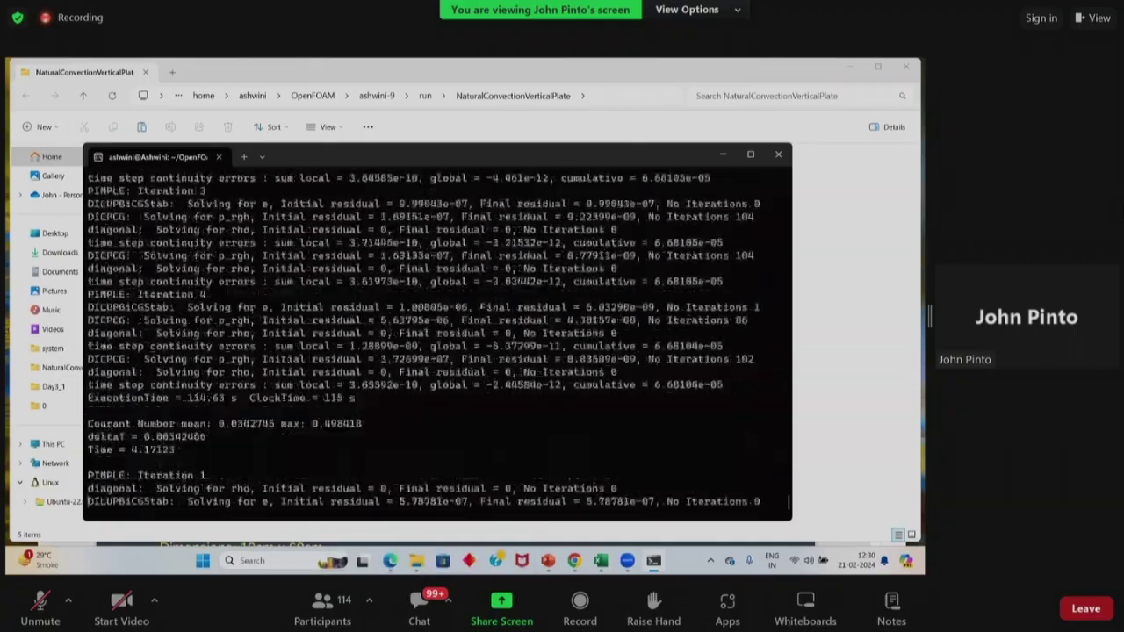
Step: Review the 1D heat equation with source and its OpenFOAM code in Laplacian.pdf, and close the document
mouse_move(549, 568)
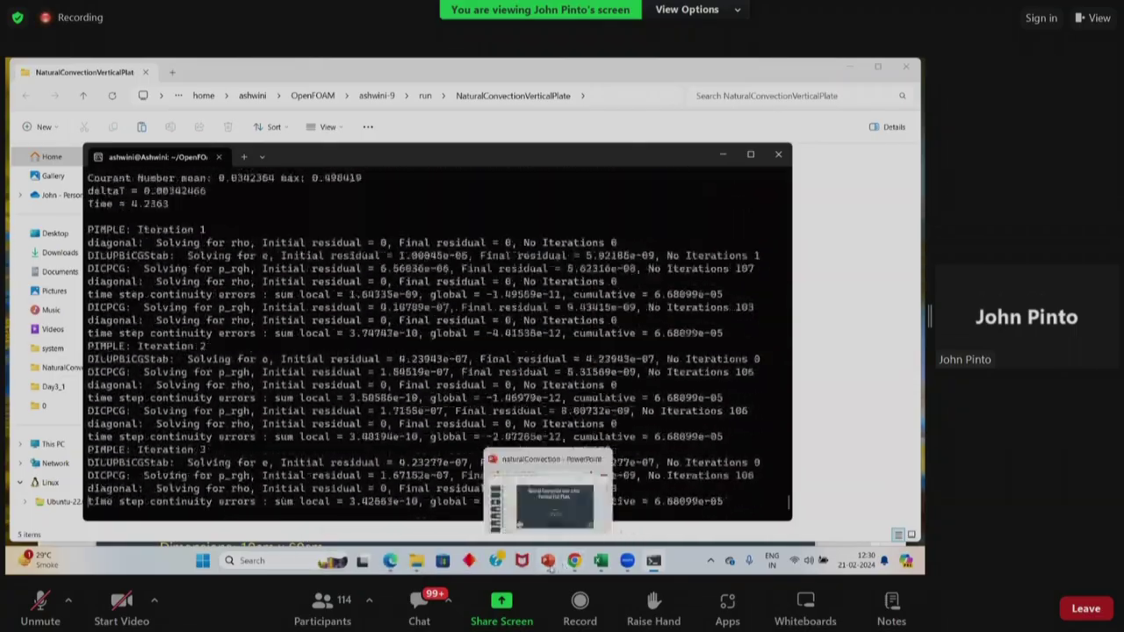
key("alt+Tab")
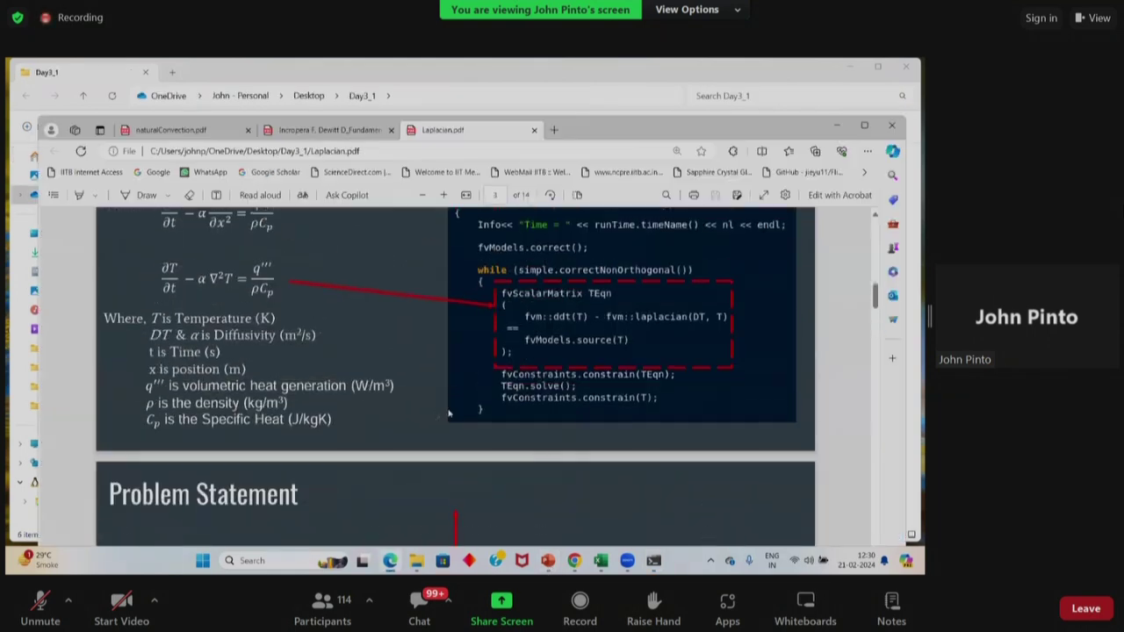
scroll(447, 418, "up", 1)
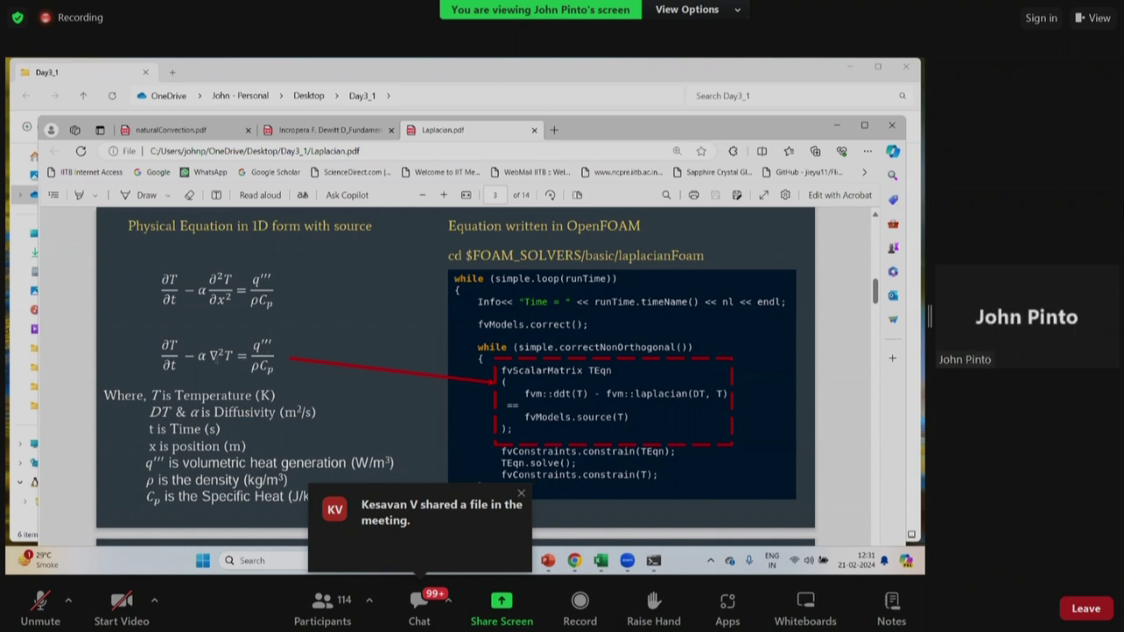
left_click_drag(183, 348, 163, 369)
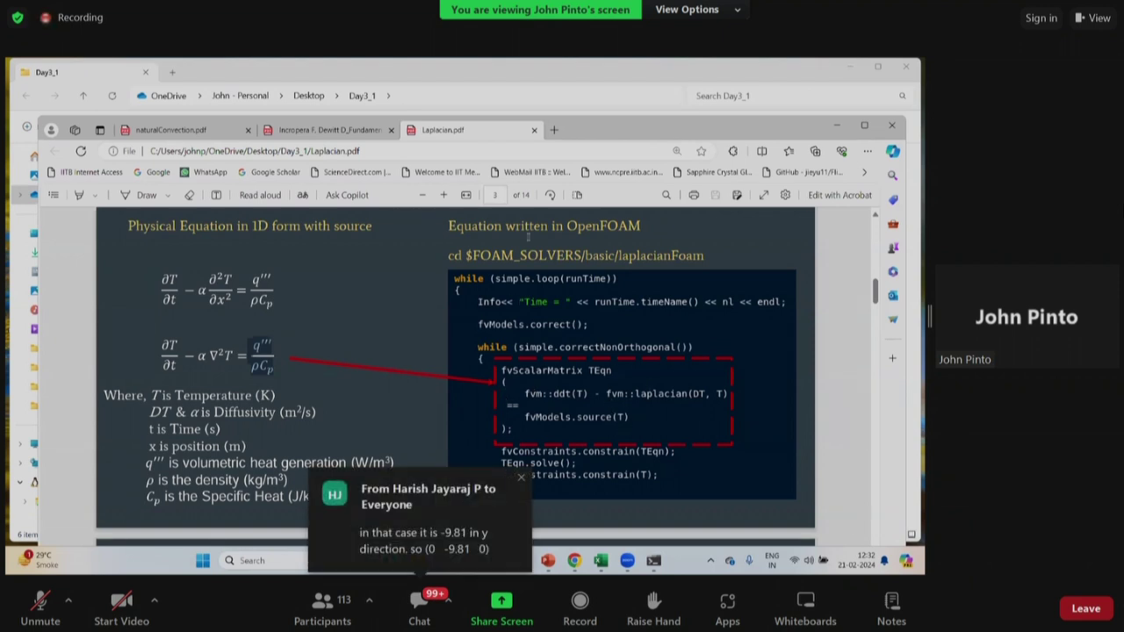
left_click(534, 130)
Step: Run touch result.foam again in the case directory from the terminal
key("Up")
key("Up")
key("Up")
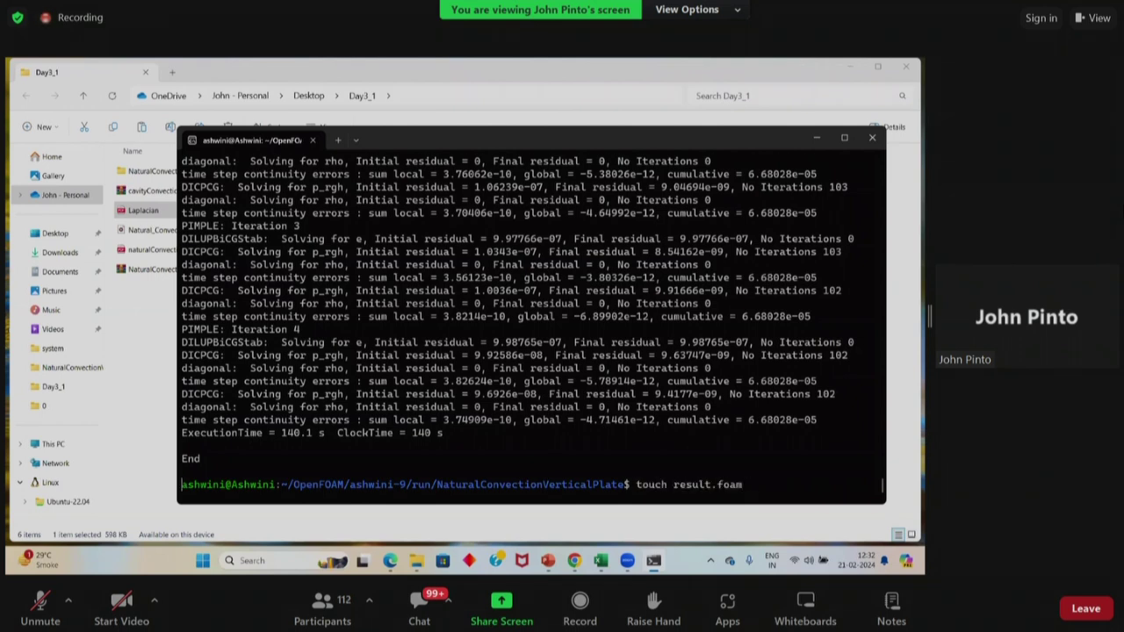
key("Return")
key("Up")
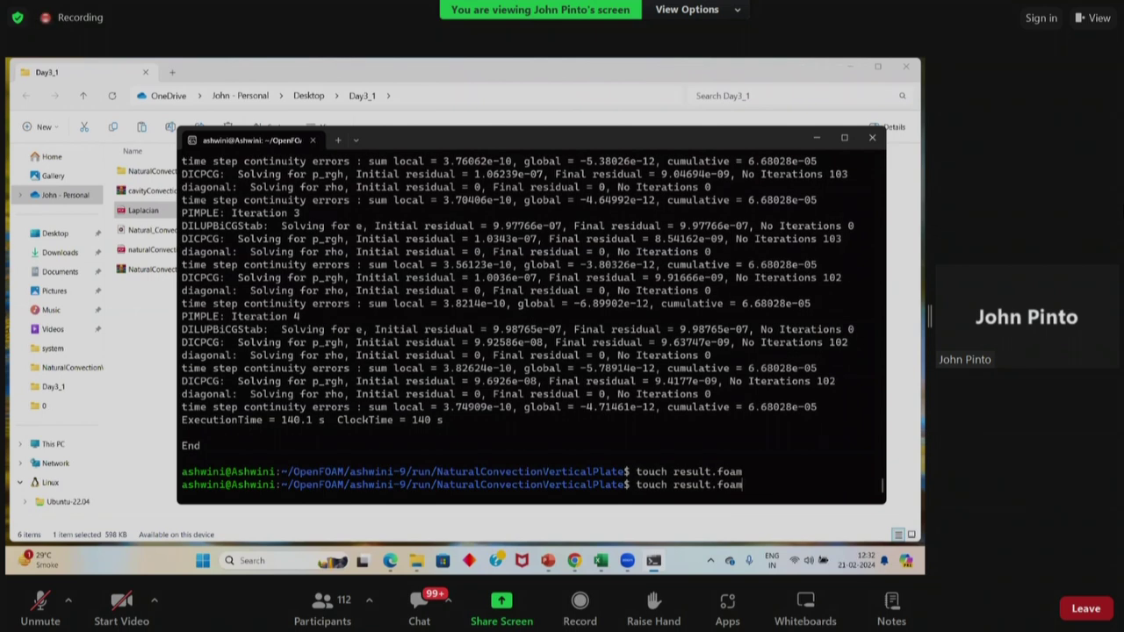
Step: Switch to File Explorer and refresh the NaturalConvectionVerticalPlate folder to list the solver's time directories
mouse_move(416, 565)
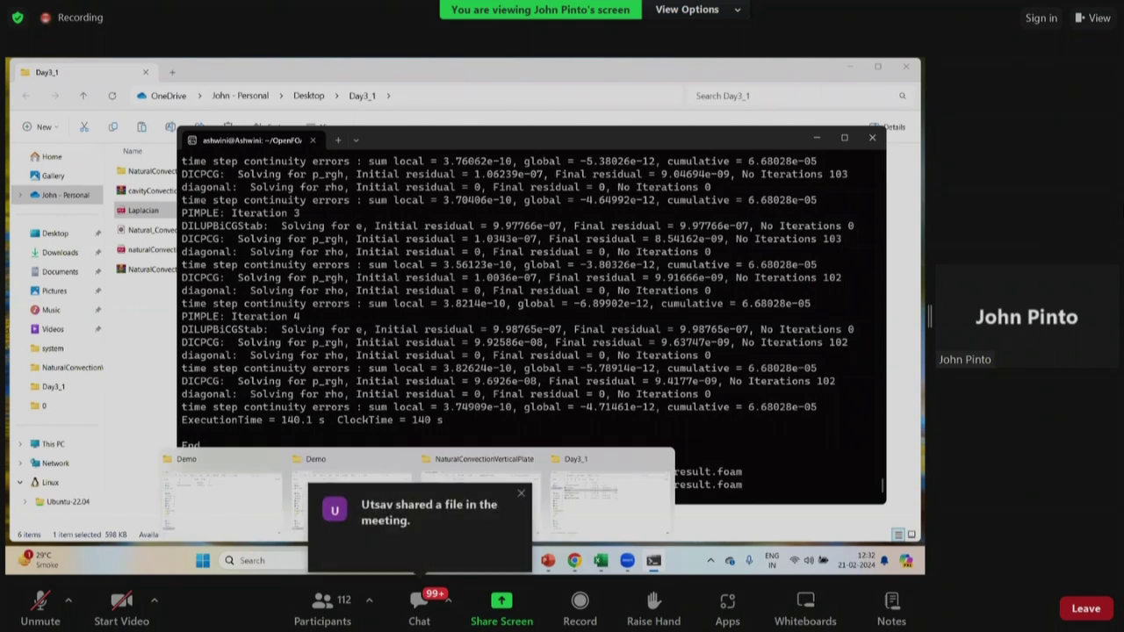
left_click(585, 522)
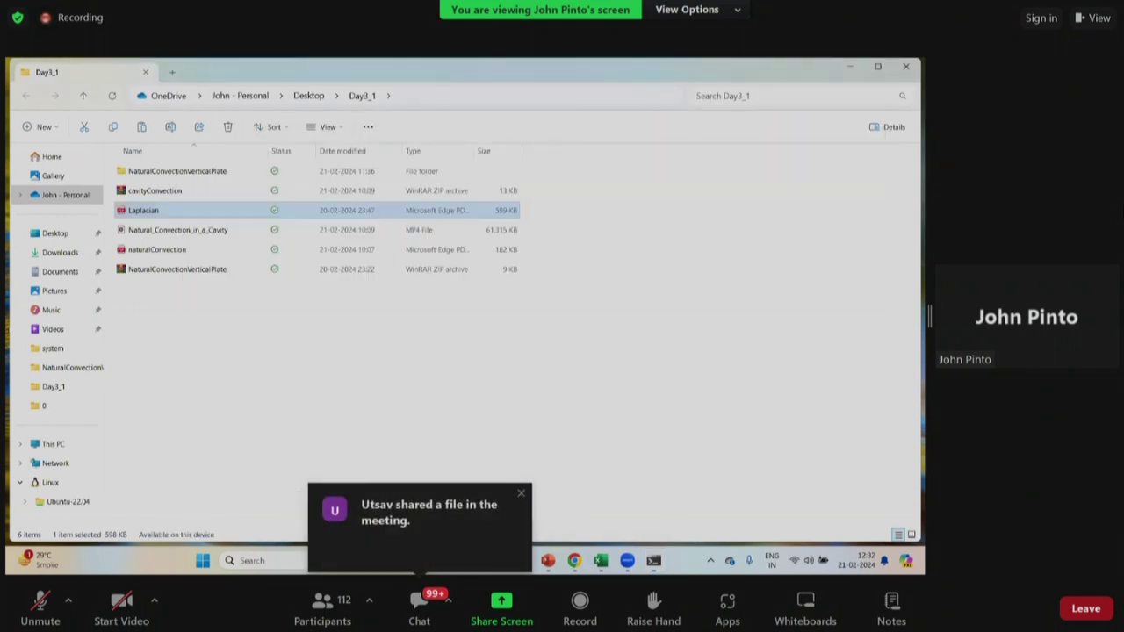
right_click(351, 341)
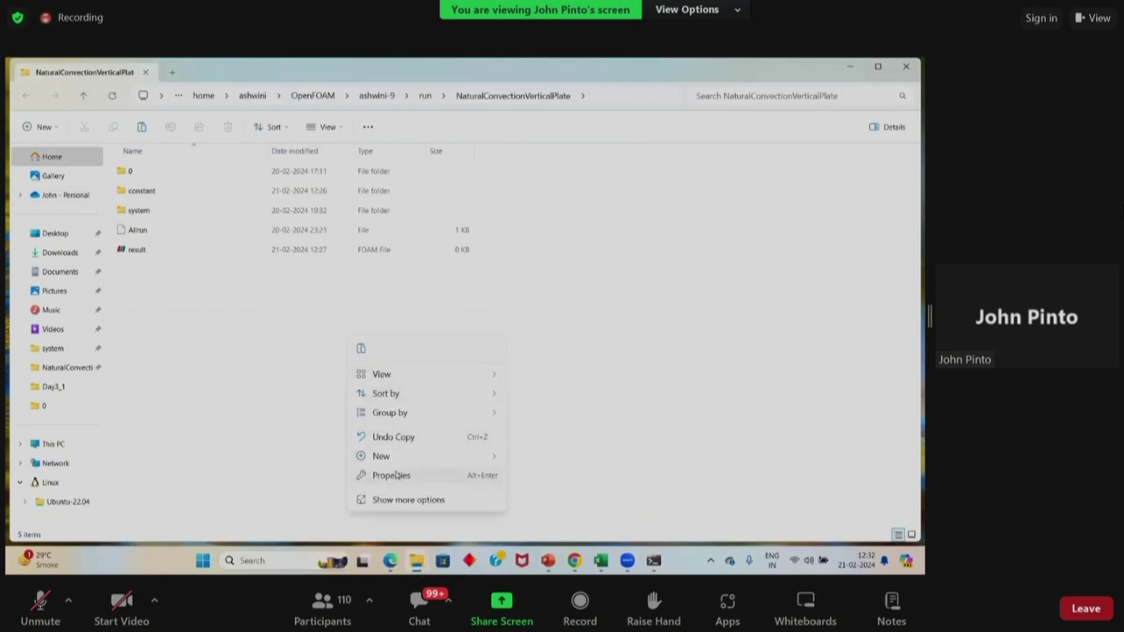
left_click(400, 500)
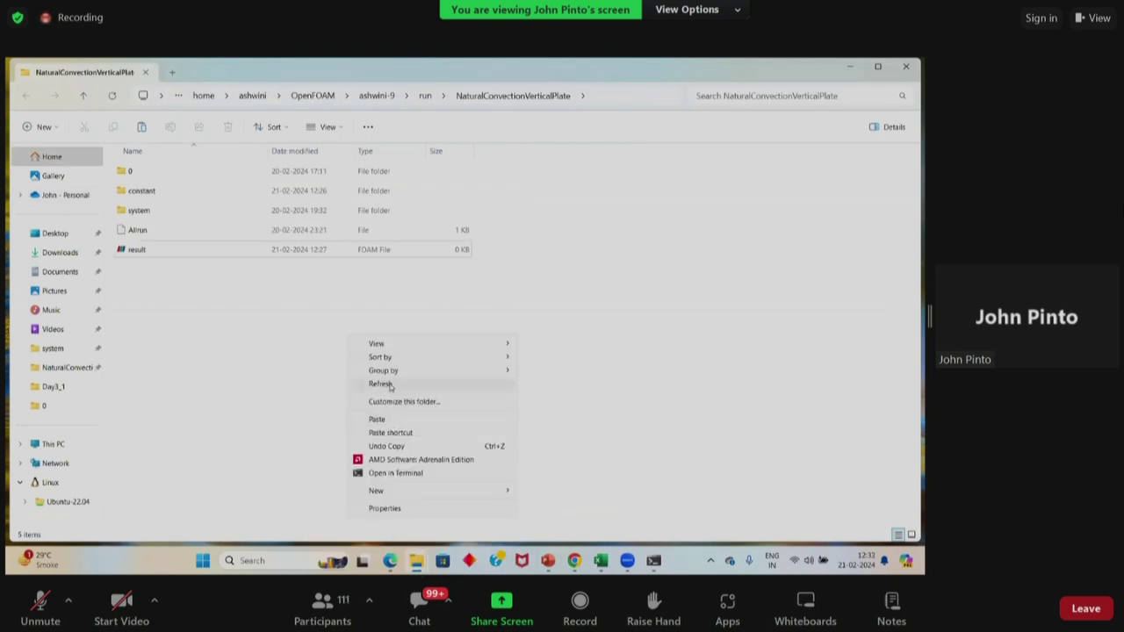
left_click(391, 386)
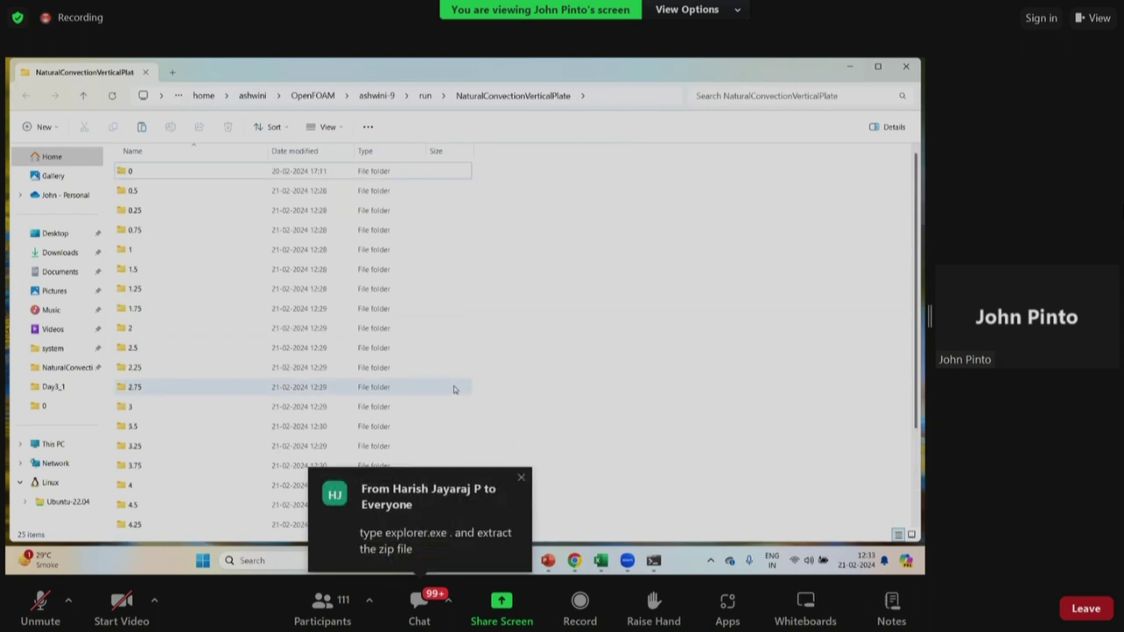
Step: Load the result file's internal mesh in ParaView and colour it by velocity U and by temperature T
scroll(299, 237, "down", 3)
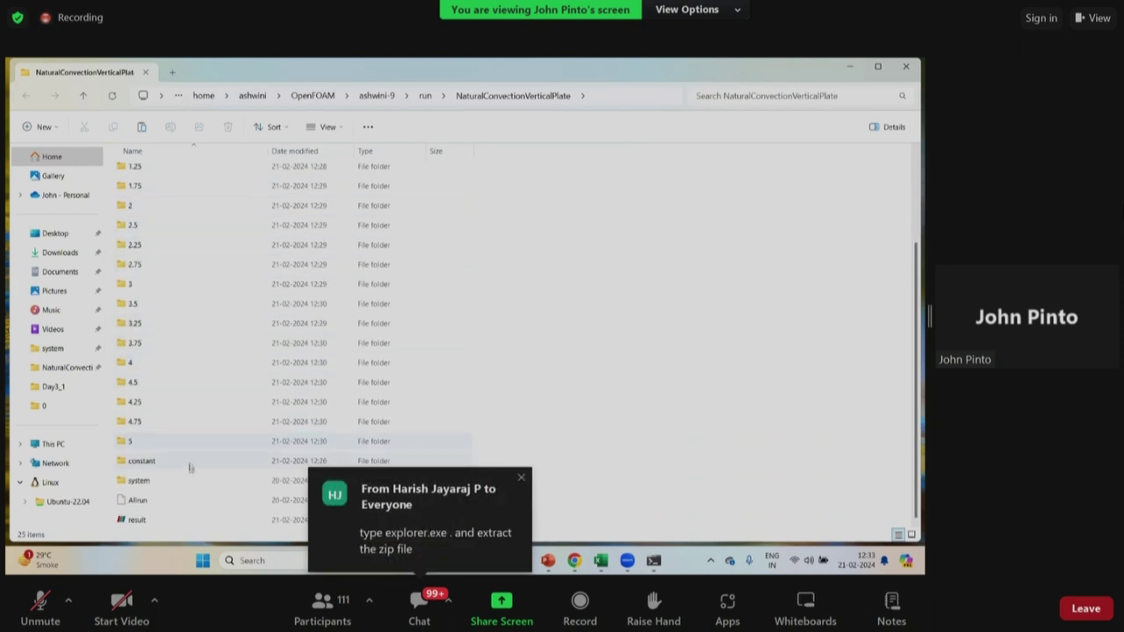
double_click(149, 520)
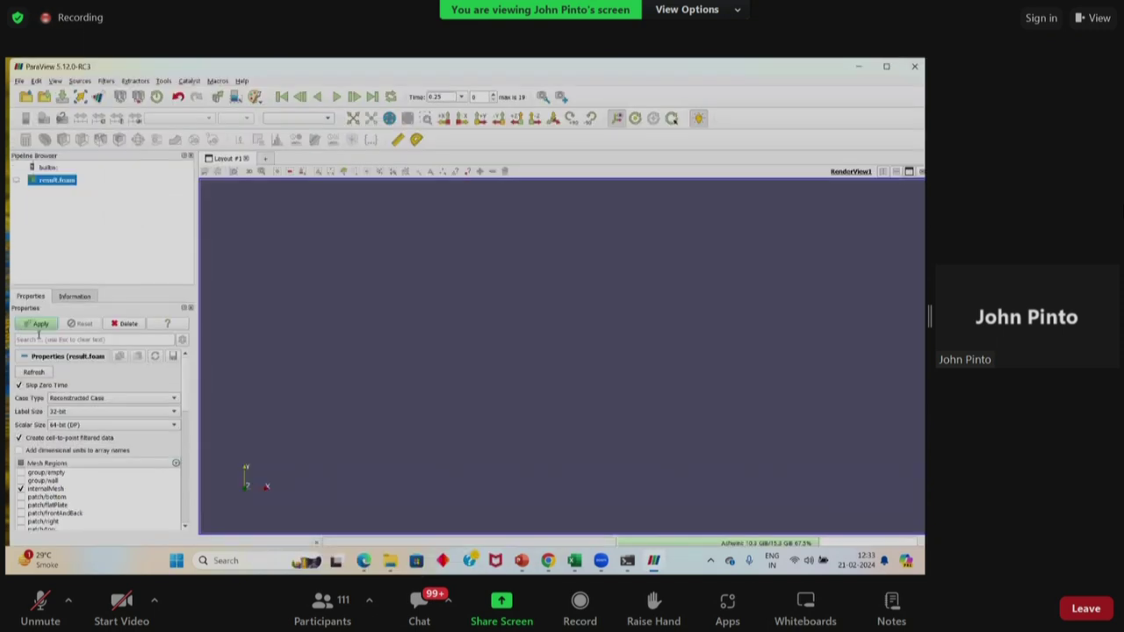
left_click(37, 324)
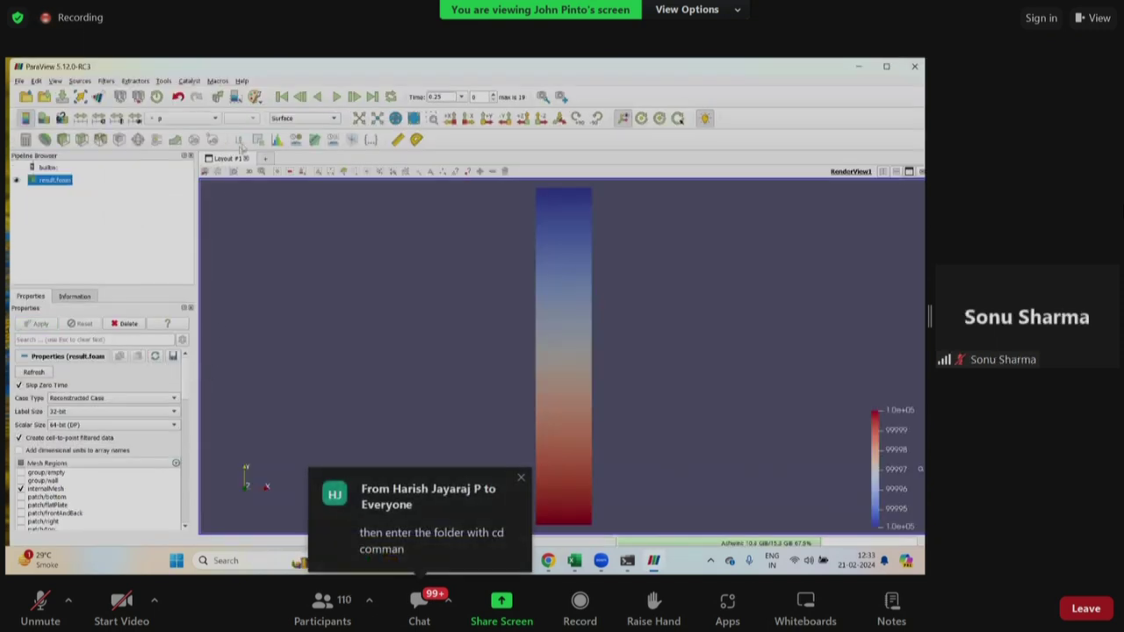
left_click(184, 118)
left_click(184, 107)
left_click(177, 116)
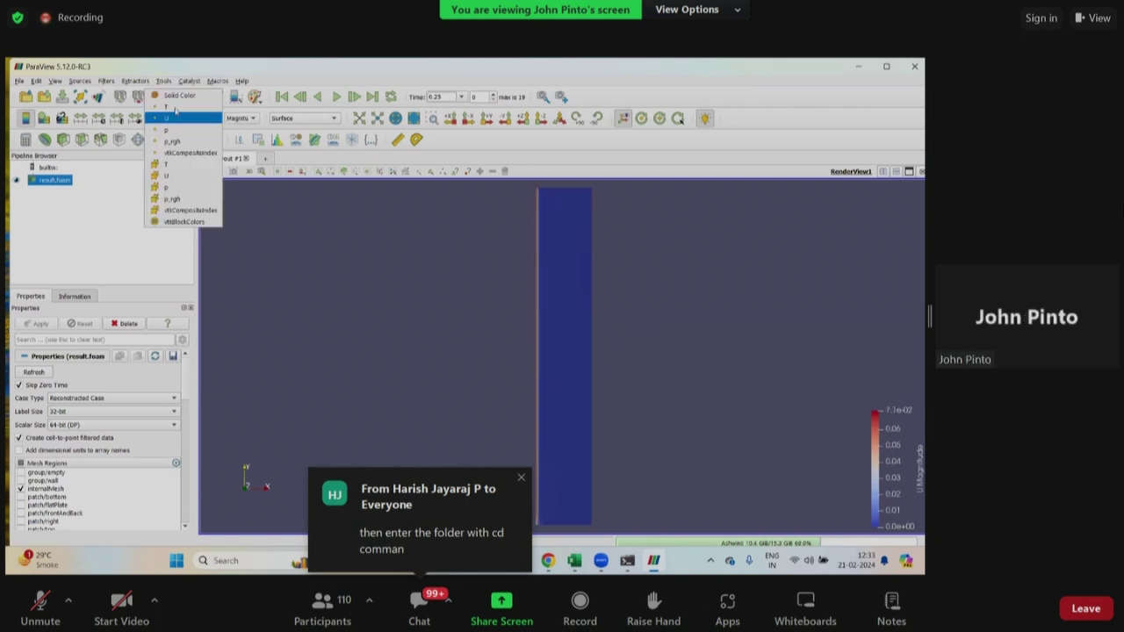
left_click(174, 108)
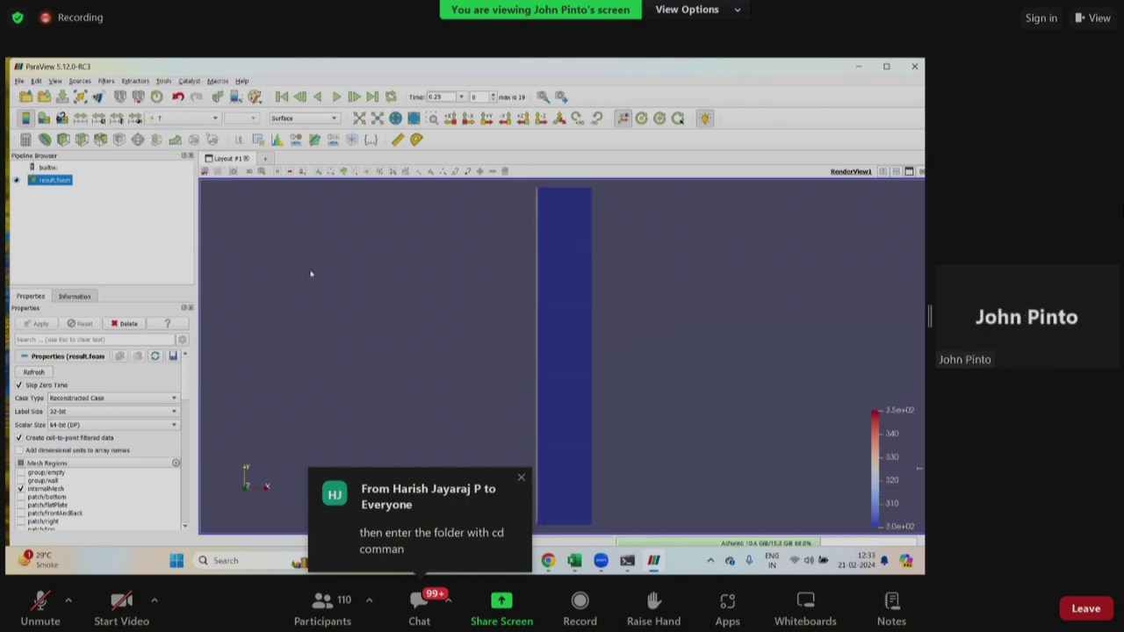
Step: Show velocity U at the last time step and compare it with the boundary layer sketch in naturalConvection.pdf
left_click(372, 96)
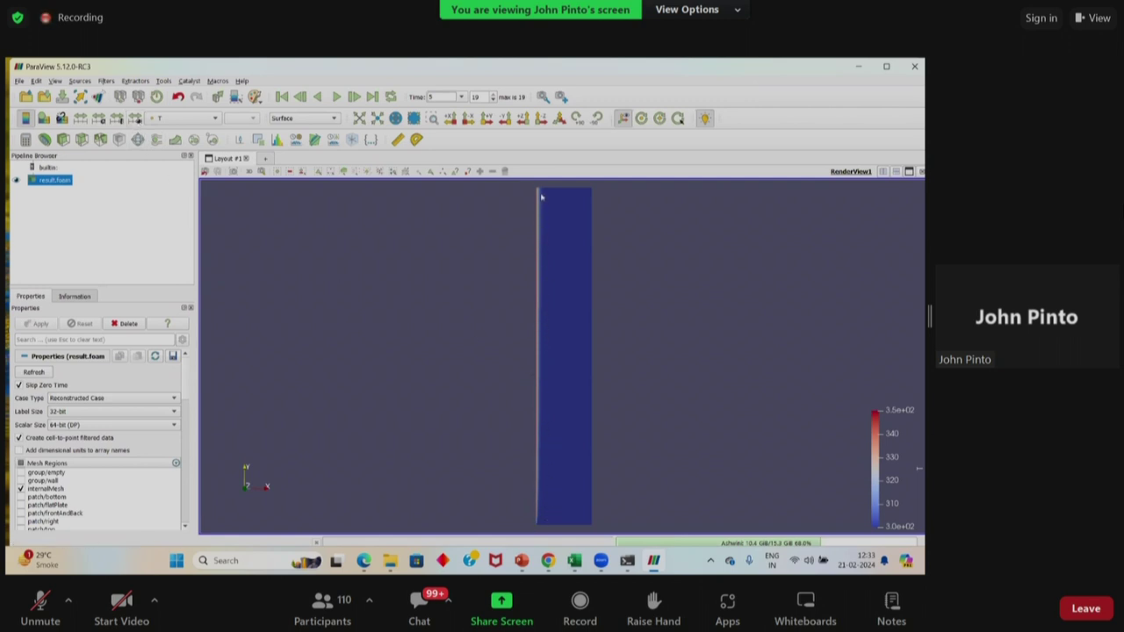
left_click(216, 119)
left_click(188, 132)
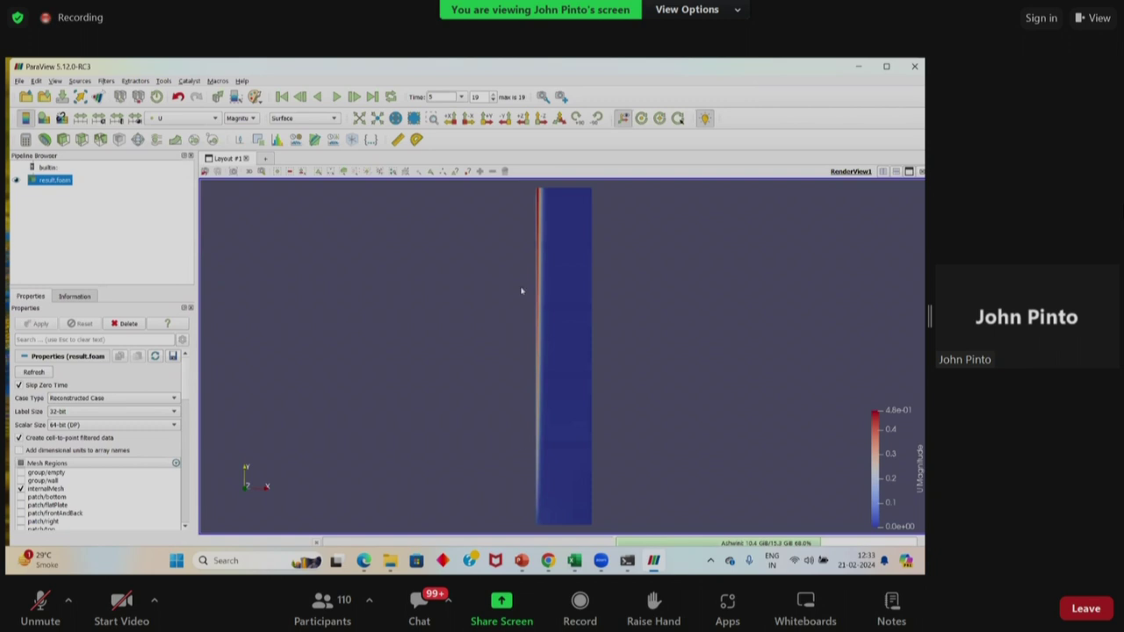
mouse_move(533, 563)
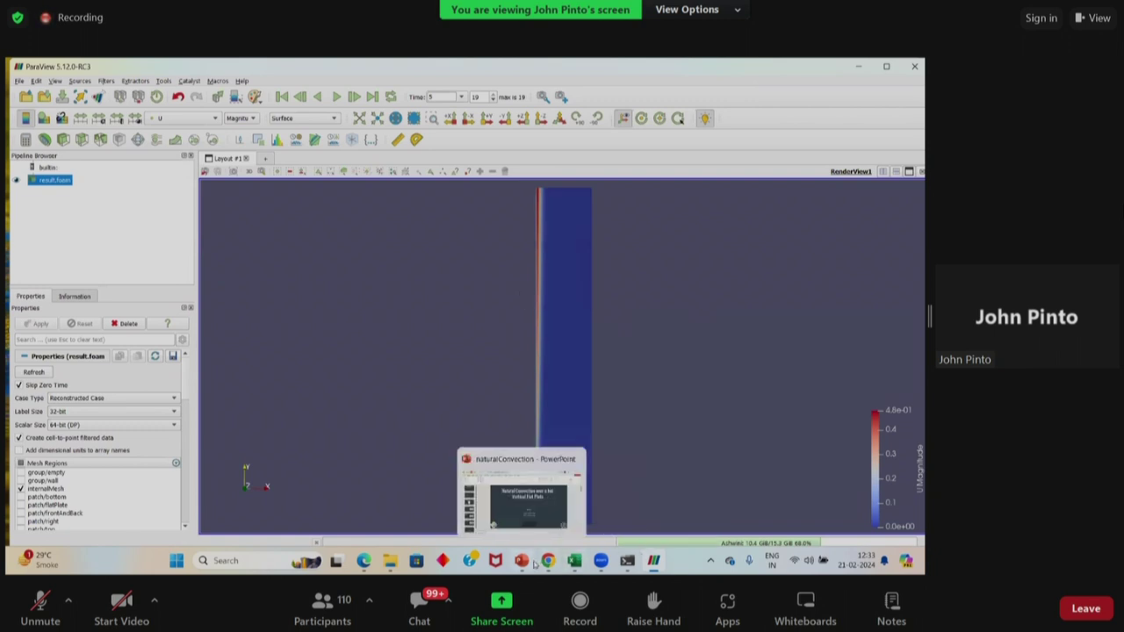
mouse_move(367, 563)
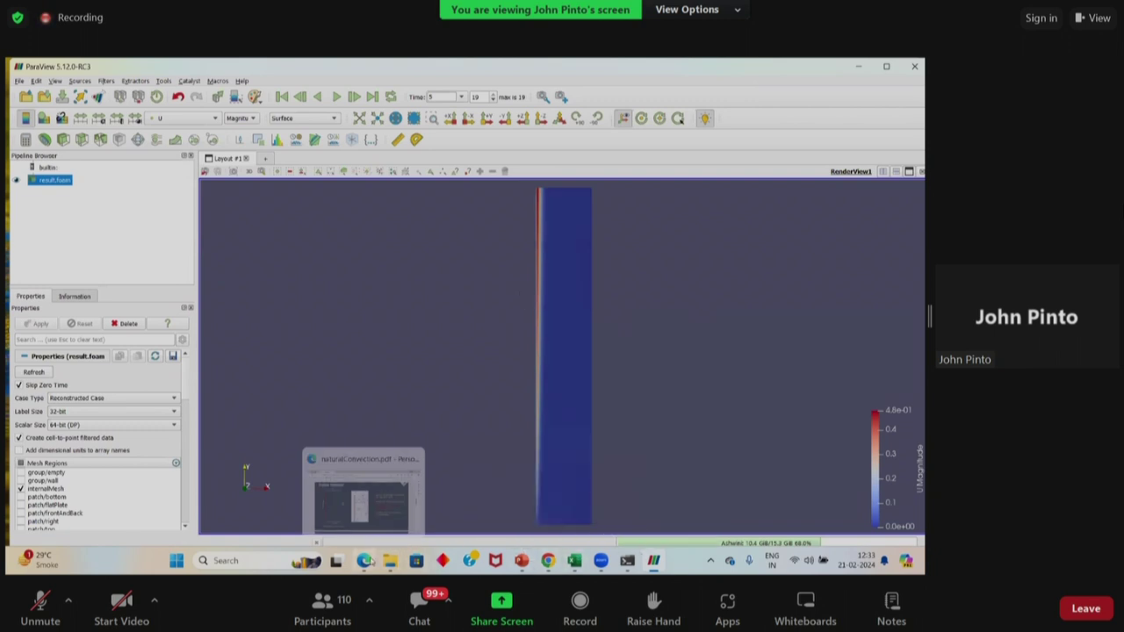
left_click(365, 498)
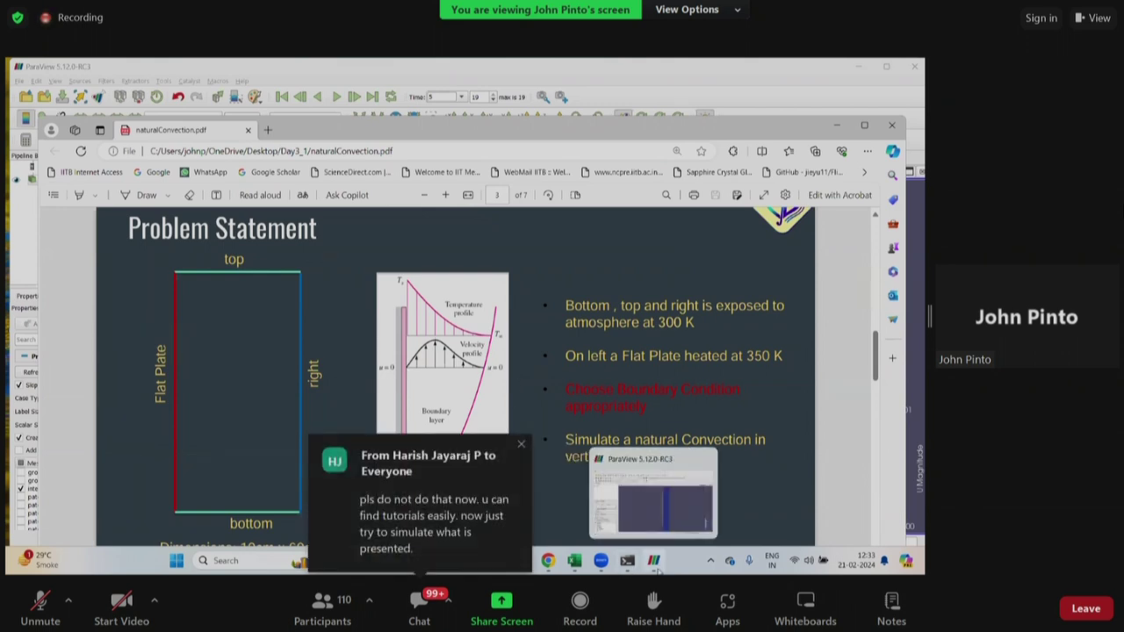
left_click(655, 568)
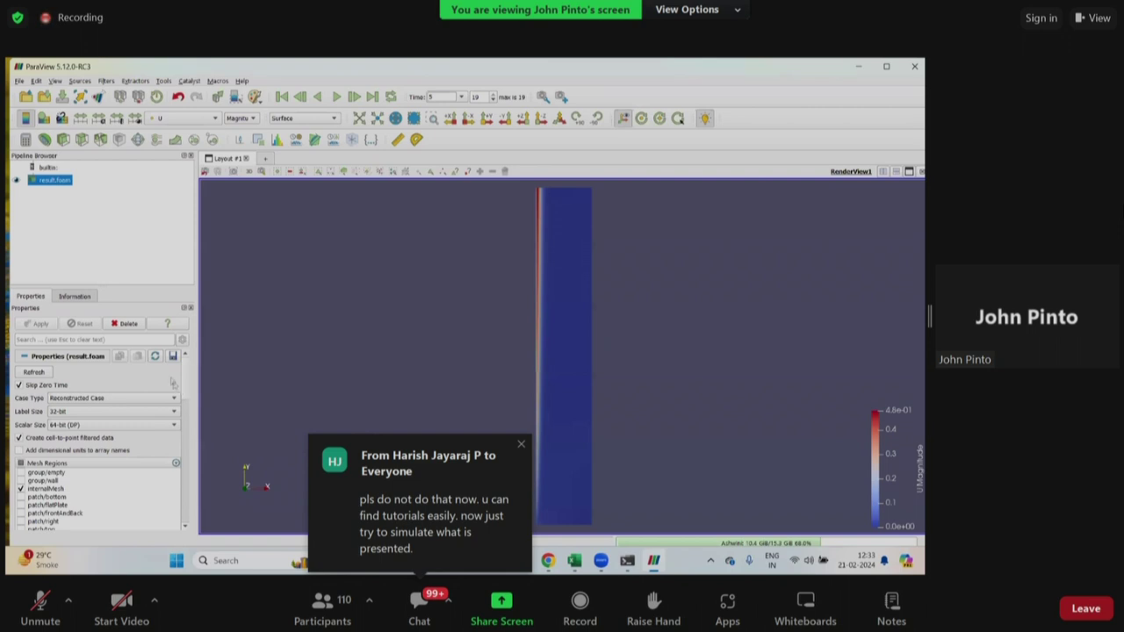
Step: Plot the results over a line along the X axis at mid-height, from (0, 0.3, 0.0005) to (0.1, 0.3, 0.0005)
left_click(314, 140)
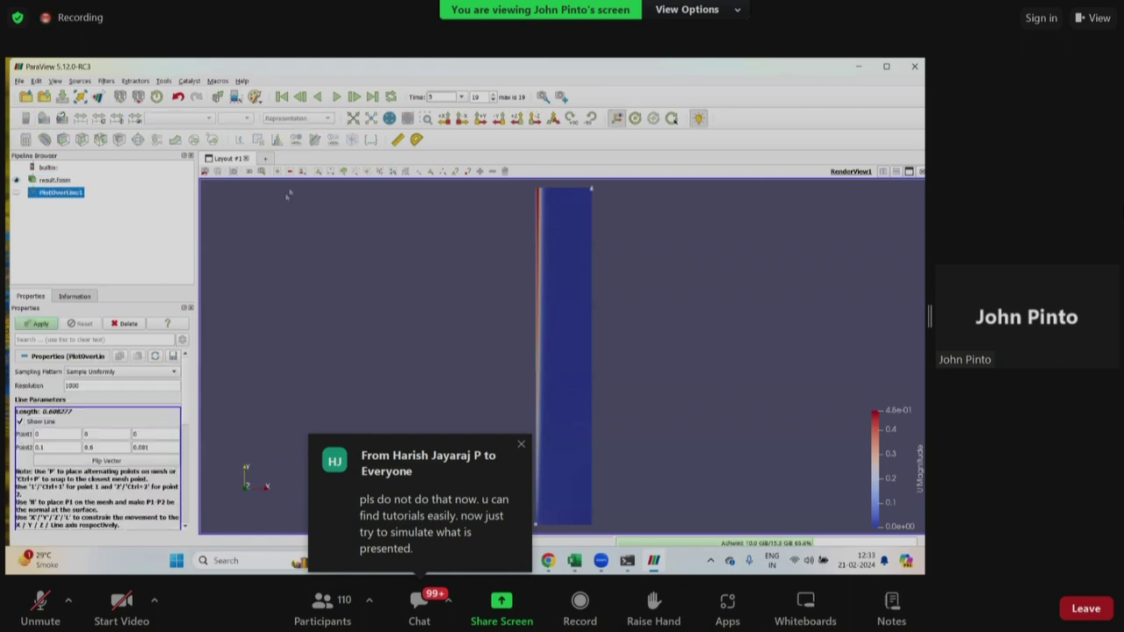
scroll(188, 386, "down", 2)
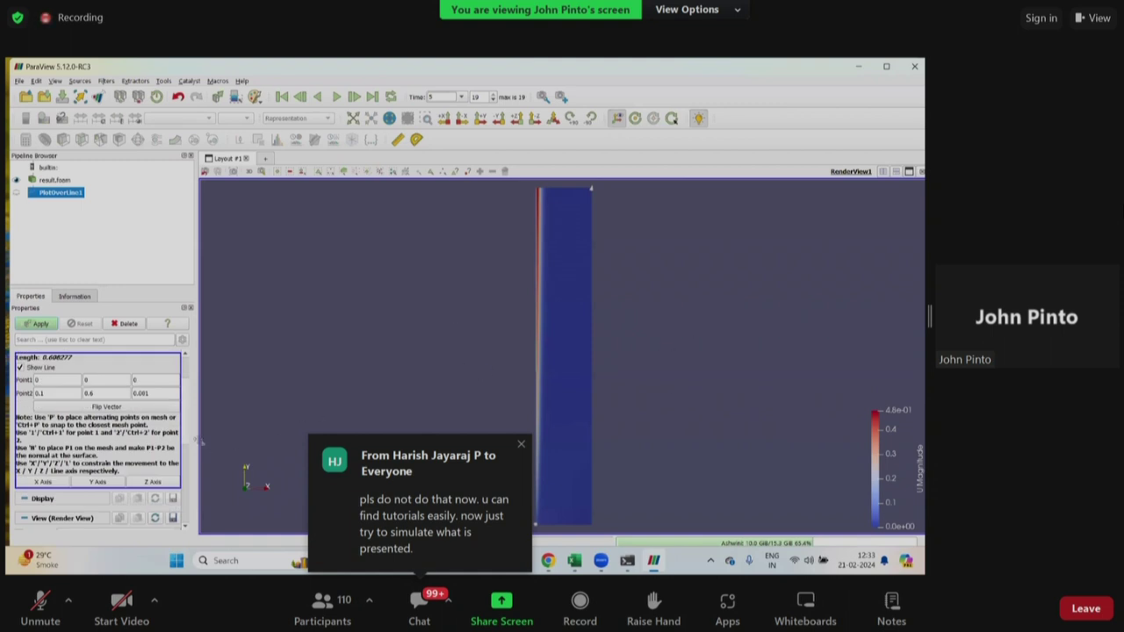
left_click(63, 479)
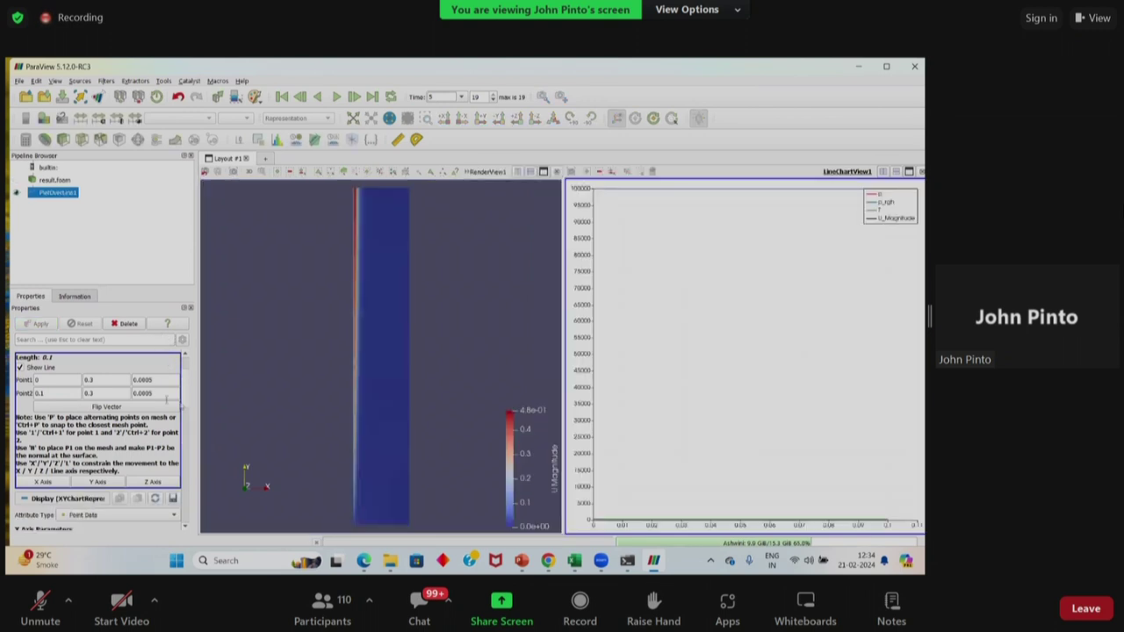
Step: Hide the p, p_rgh and U_Magnitude series so that the line chart plots only temperature T
scroll(187, 401, "down", 10)
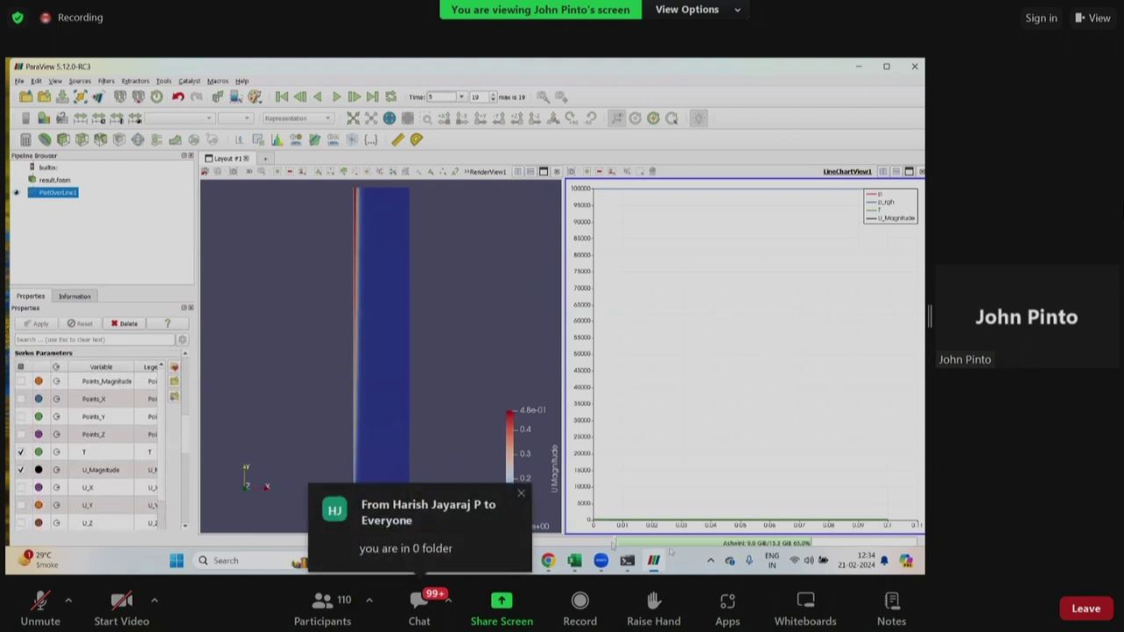
scroll(161, 432, "down", 2)
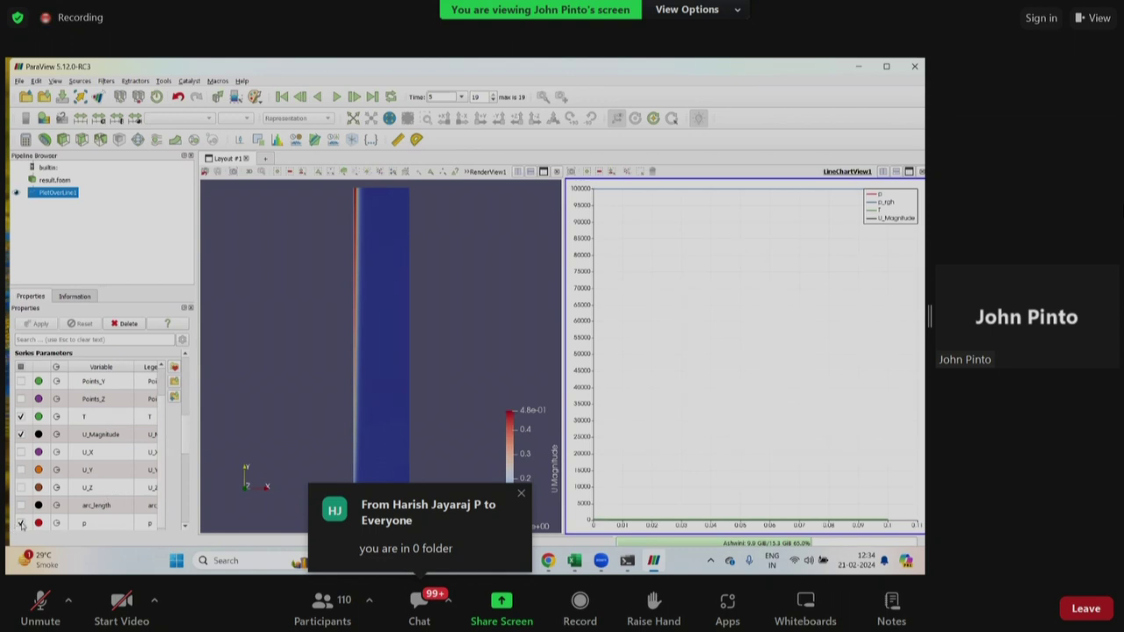
left_click(21, 523)
scroll(163, 461, "down", 1)
left_click(22, 523)
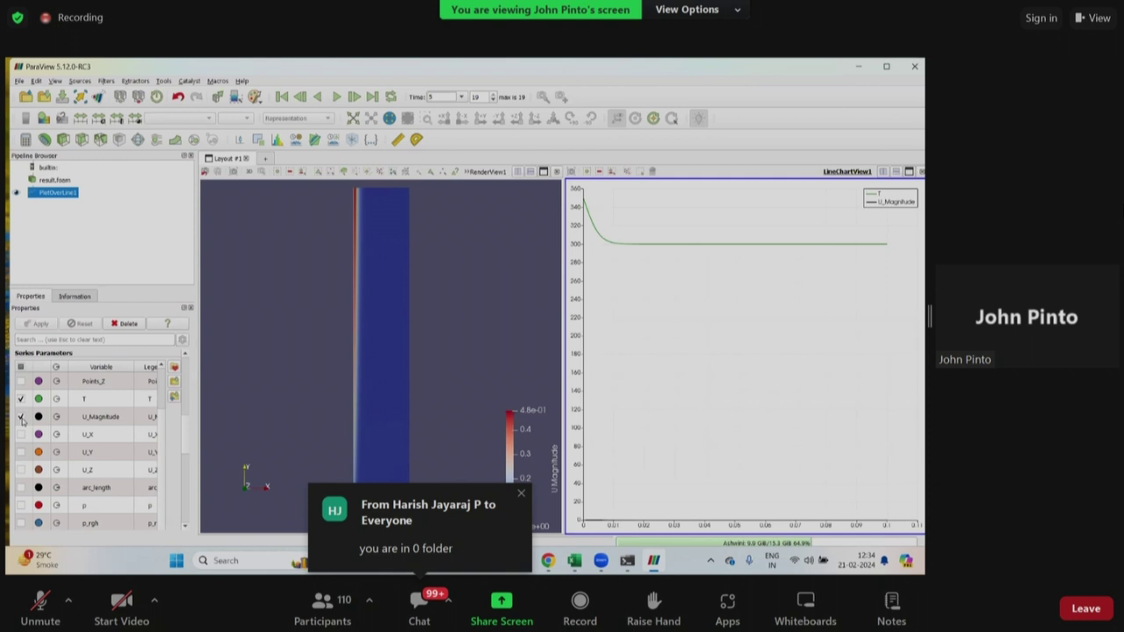
left_click(21, 418)
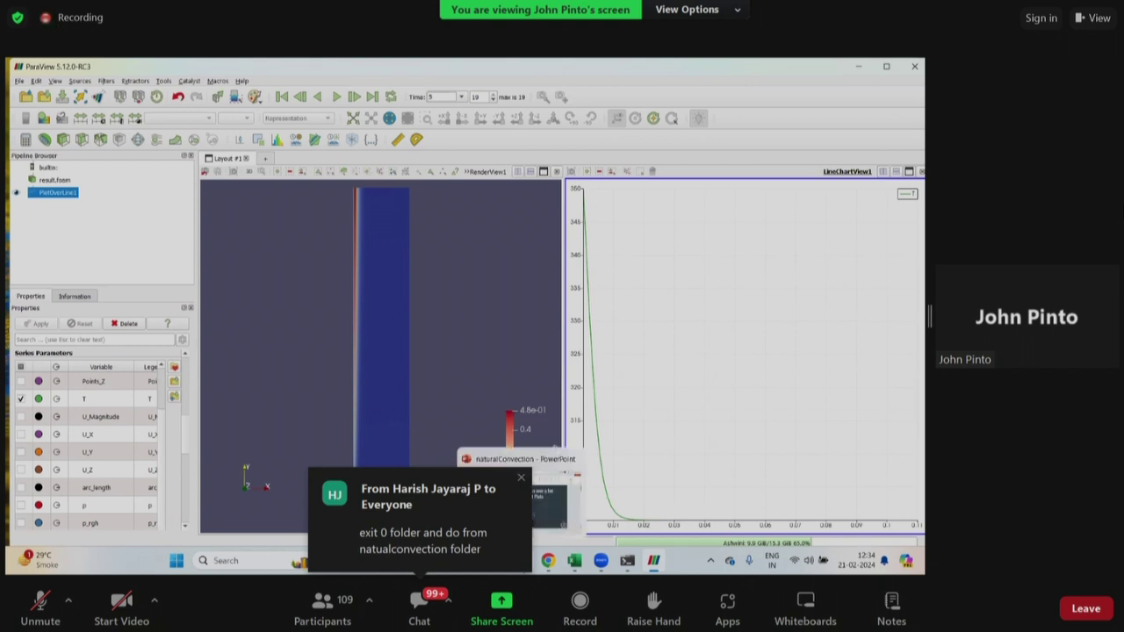
Step: Plot only U_Magnitude in the line chart to compare with the PDF's velocity profile, and close ParaView
left_click(521, 560)
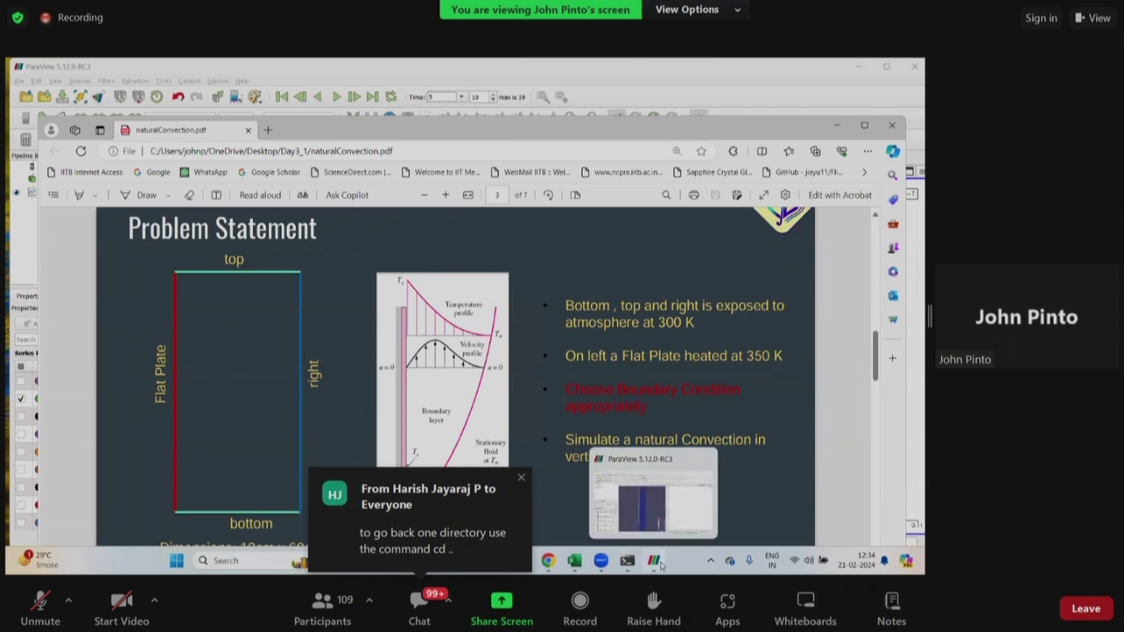
left_click(660, 565)
left_click(21, 399)
left_click(21, 417)
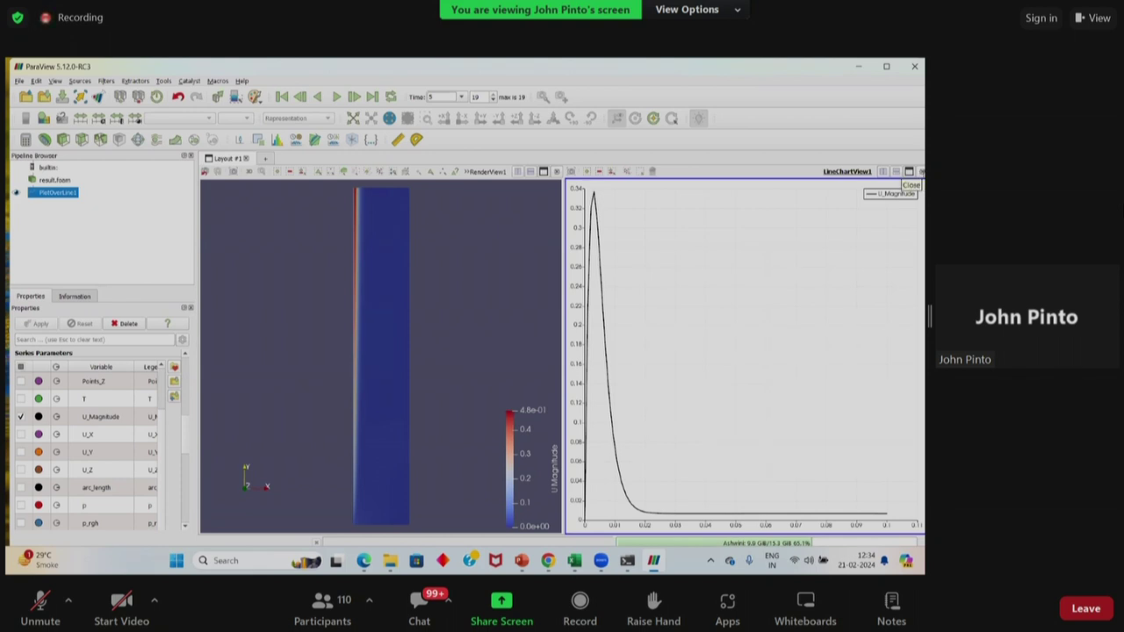
left_click(917, 171)
key("alt+Tab")
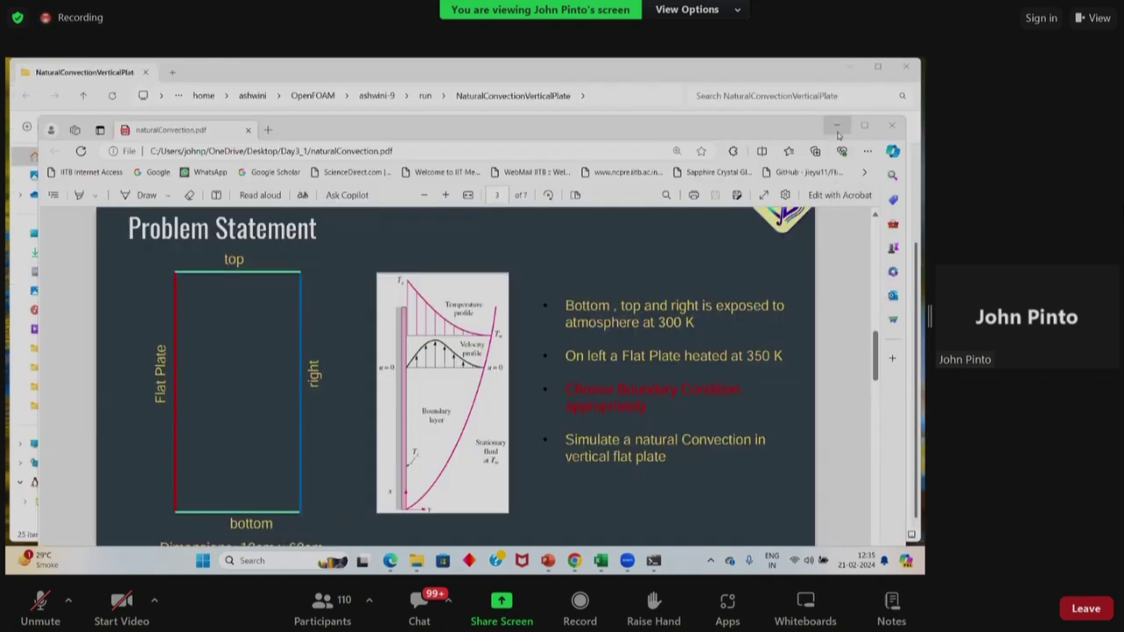
Step: Check the Natural_Convection_in_a_Cavity video and the cavityConvection archive in the Day3_1 folder
left_click(390, 560)
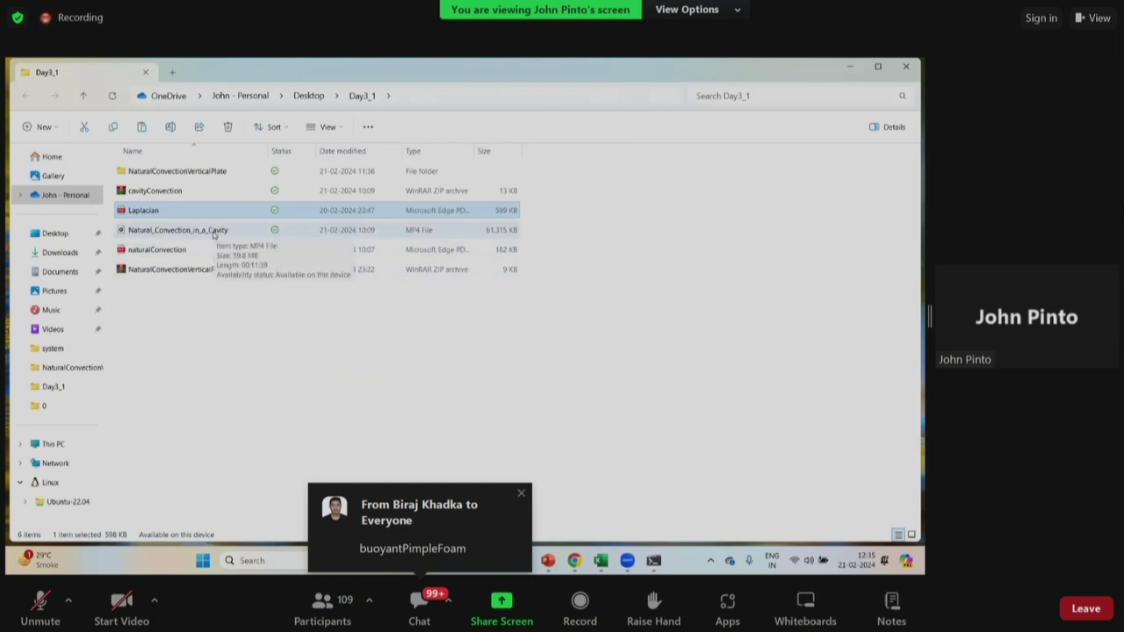
left_click(213, 232)
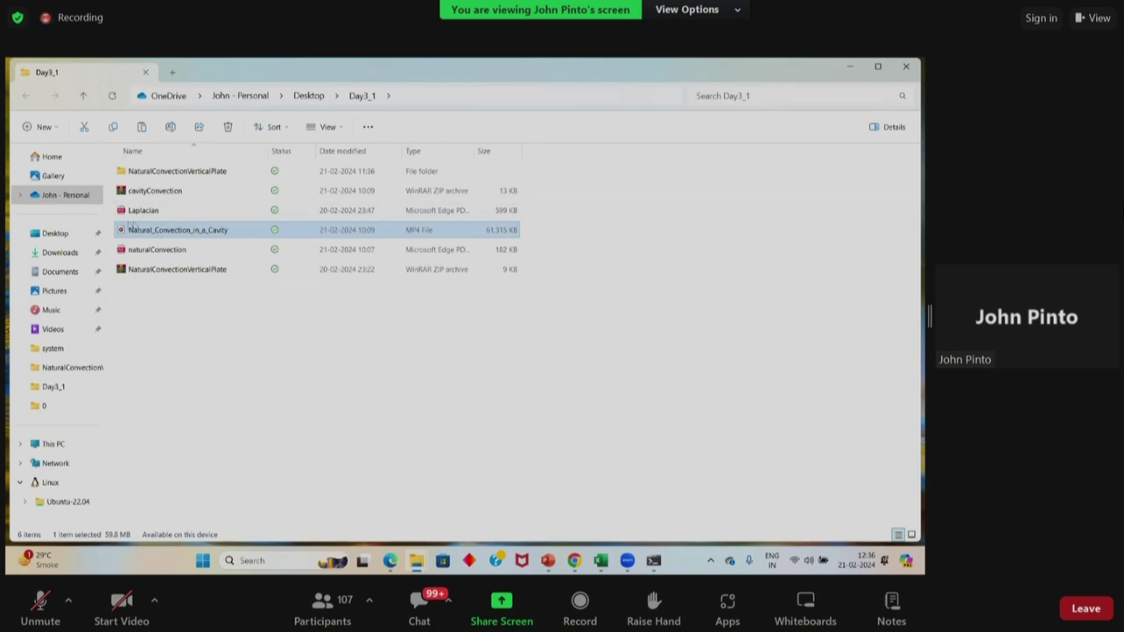
left_click(173, 195)
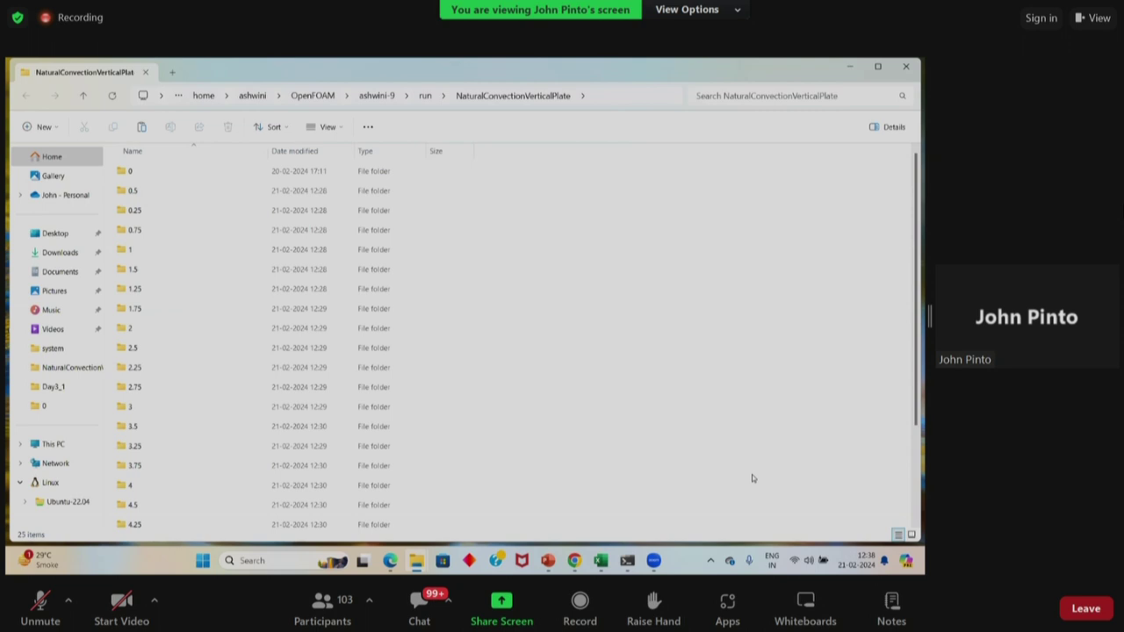
Step: Open the NaturalConvectionVerticalPlate case's result file in ParaView and load its internal mesh
scroll(478, 409, "down", 2)
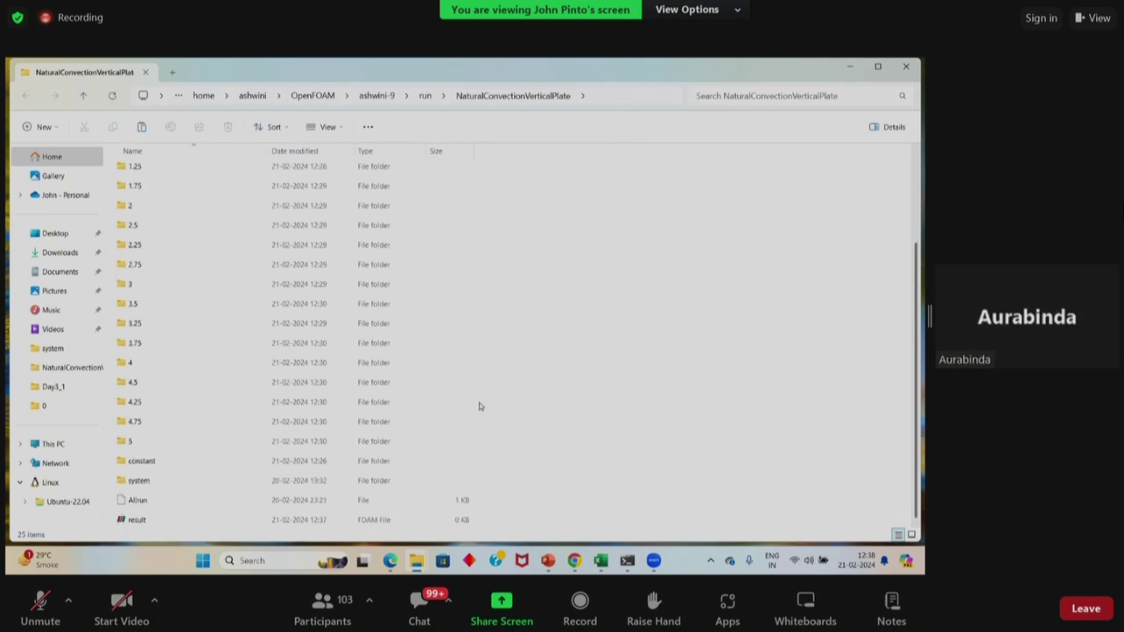
double_click(156, 522)
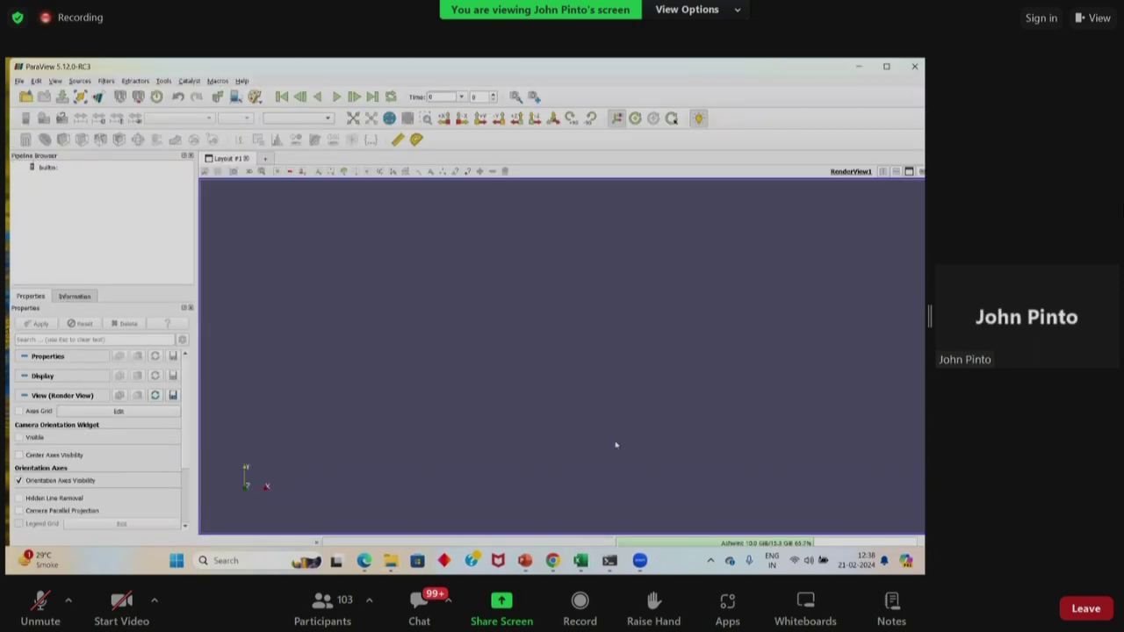
left_click(41, 324)
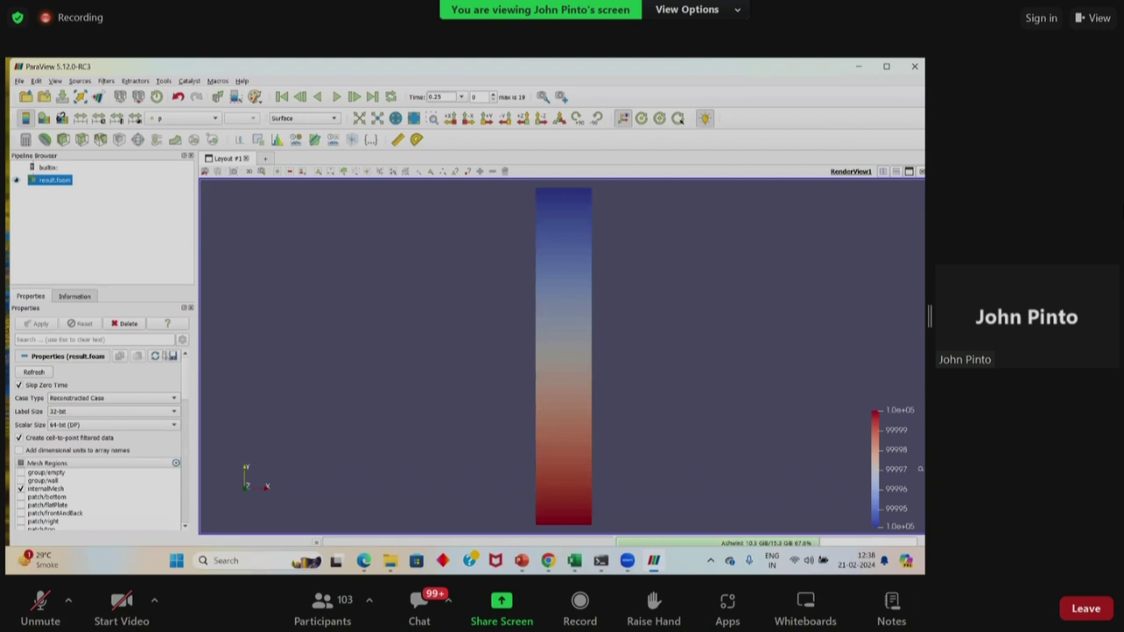
Step: Color the plate domain by temperature T and show the last time step
left_click(210, 120)
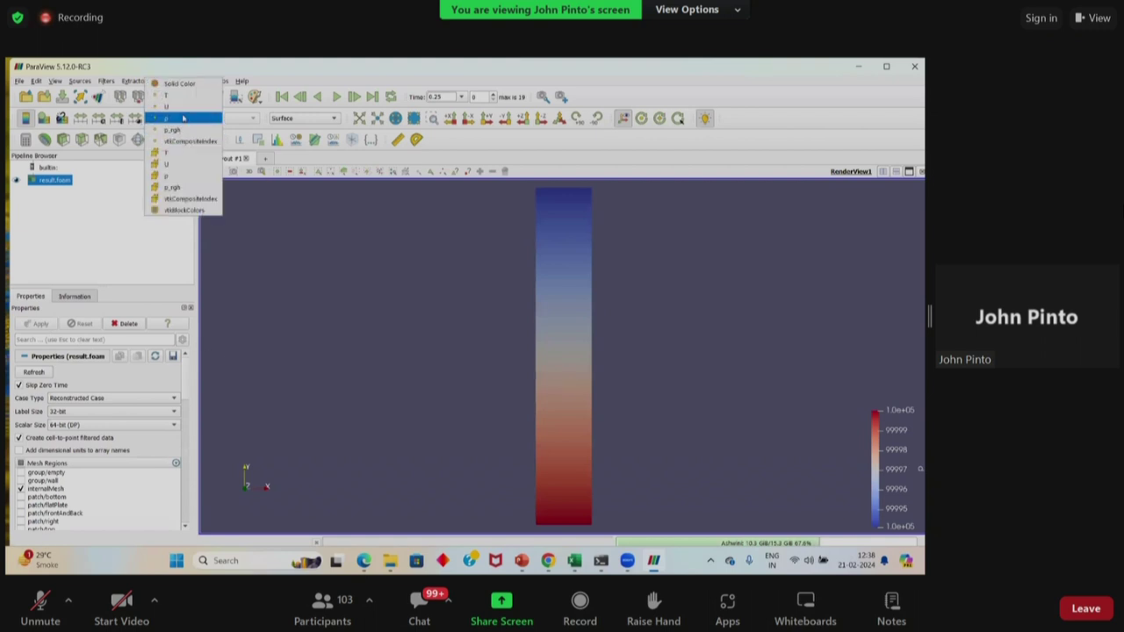
left_click(192, 102)
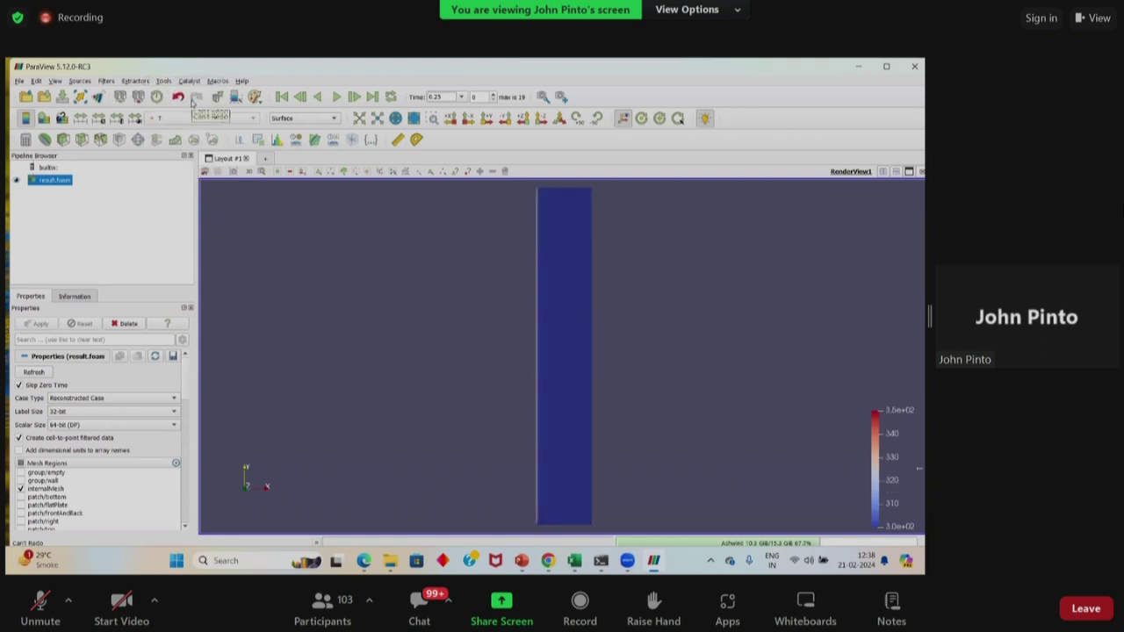
left_click(371, 99)
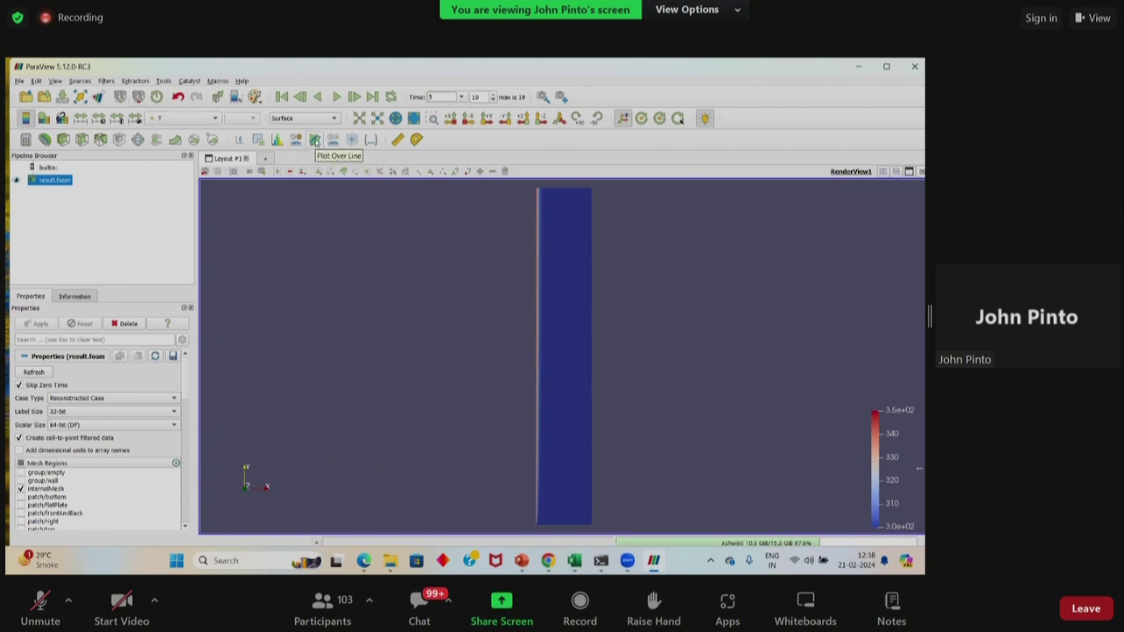
Step: Plot the results over a line aligned with the X axis through the plate domain
left_click(316, 141)
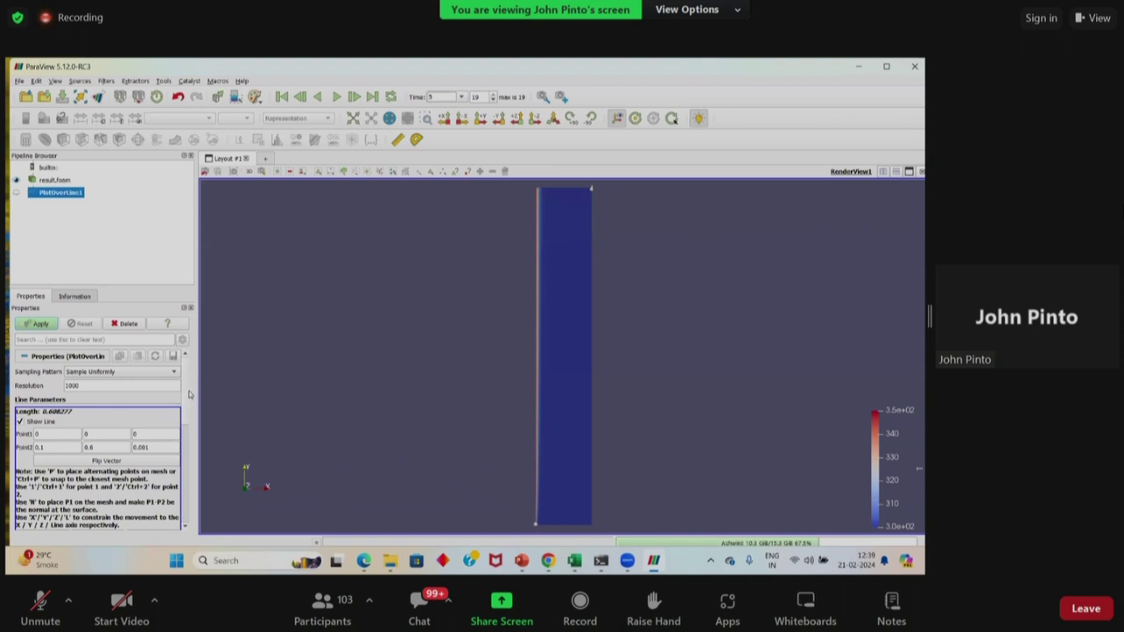
scroll(189, 394, "down", 5)
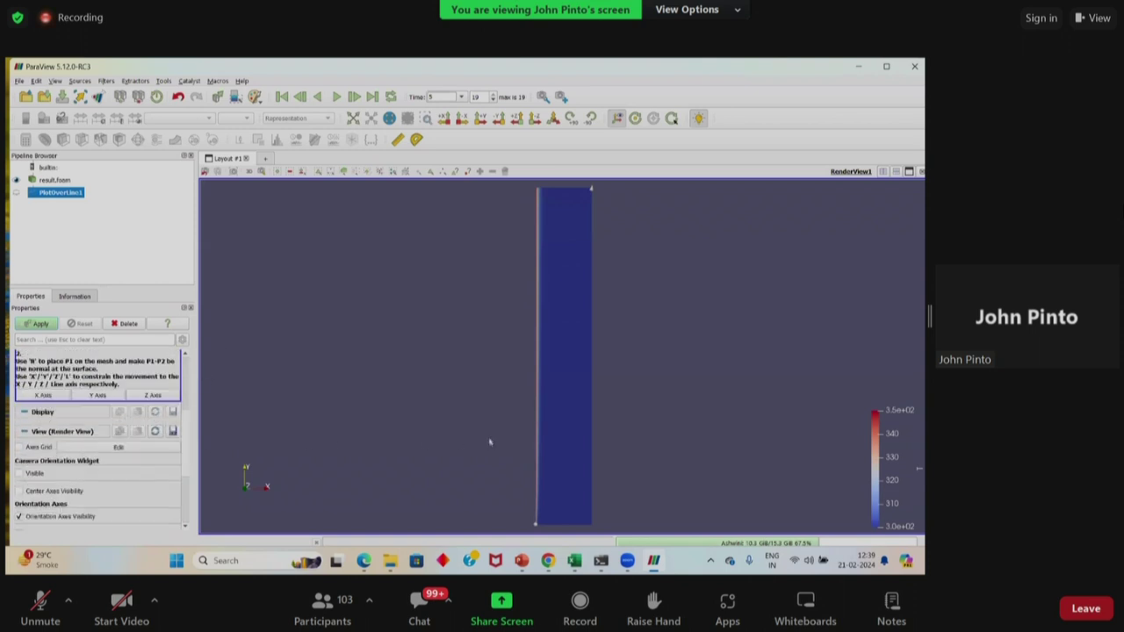
left_click(42, 397)
left_click(44, 326)
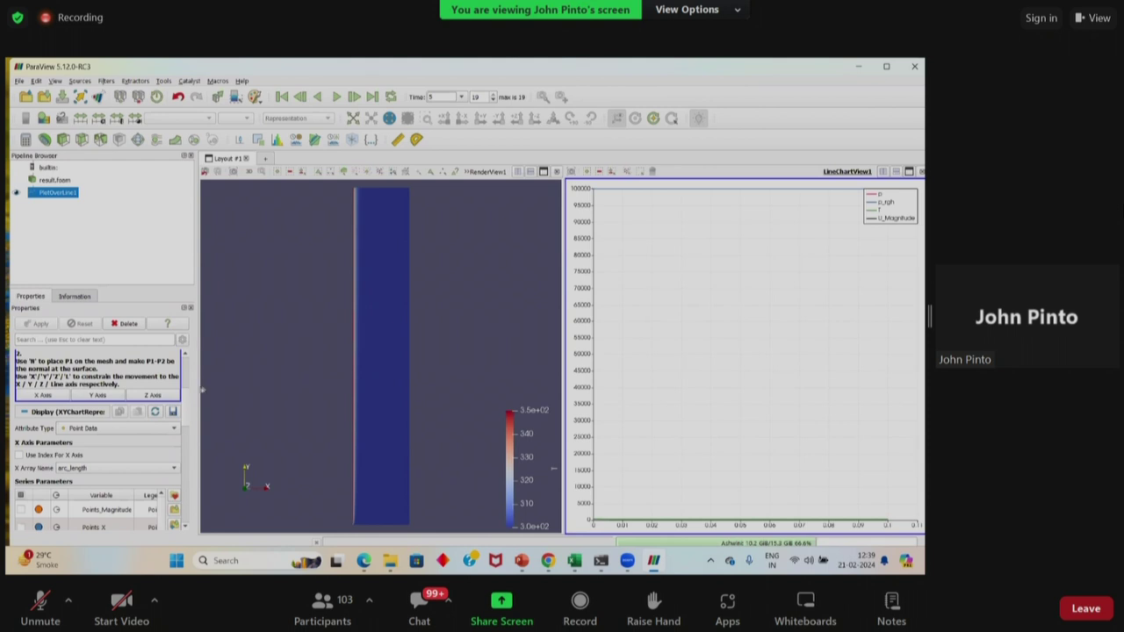
Step: Hide the p, p_rgh and U_Magnitude series to leave only temperature T in the line chart
scroll(184, 419, "down", 5)
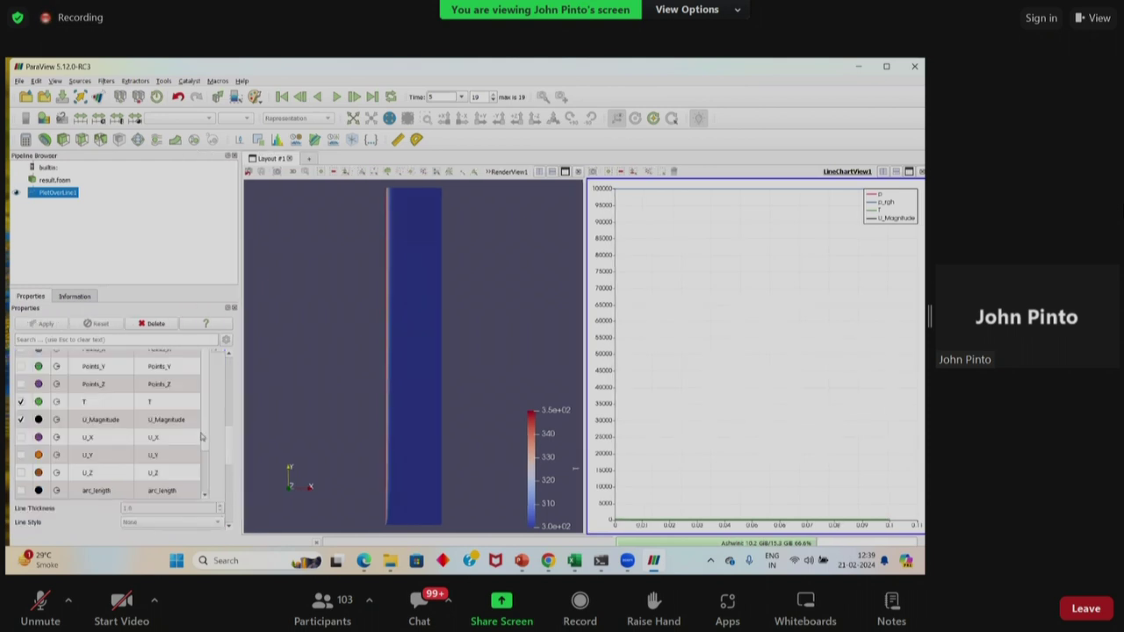
scroll(207, 441, "down", 1)
left_click(21, 489)
scroll(33, 501, "down", 3)
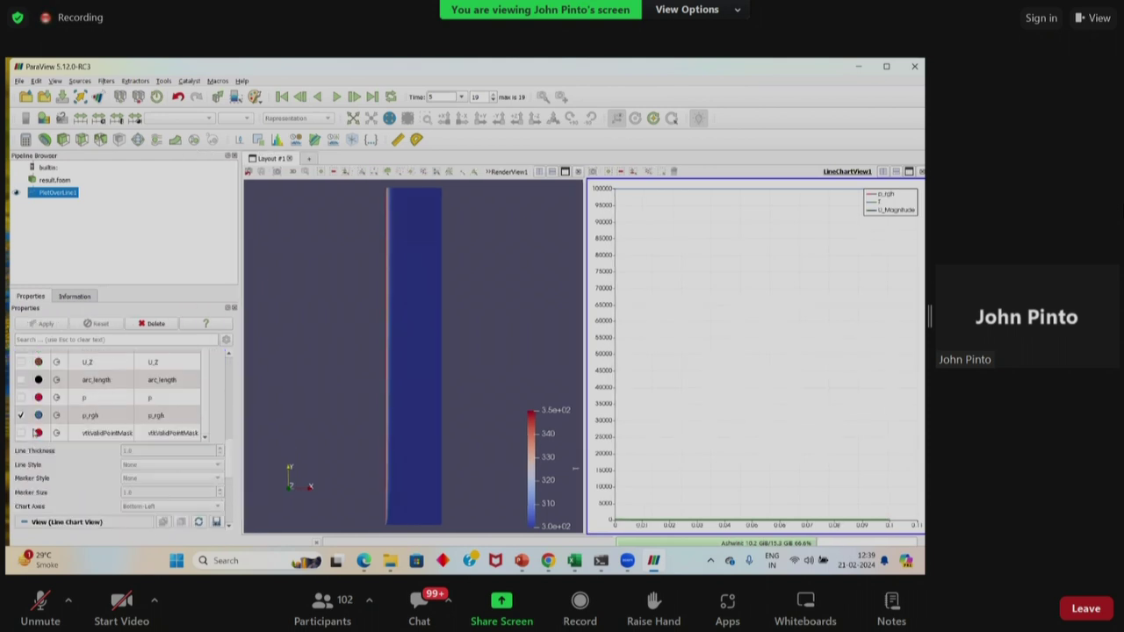
left_click(21, 414)
scroll(37, 414, "up", 4)
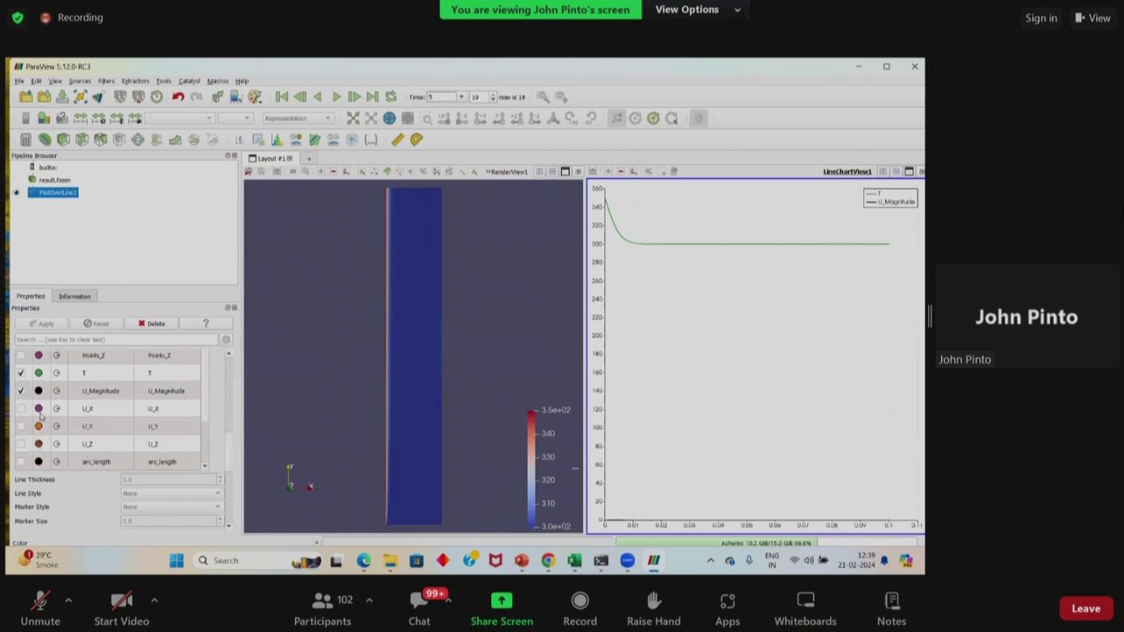
left_click(21, 420)
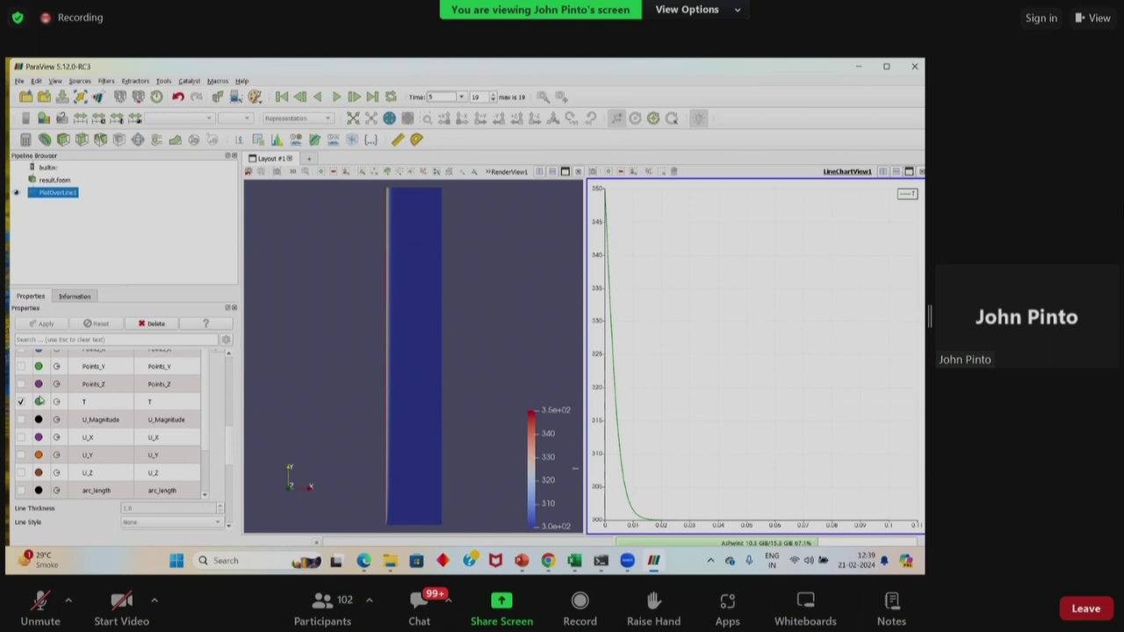
Step: Replace T with U_Magnitude in the line chart, then close the chart view and return to the 3D view
left_click(21, 402)
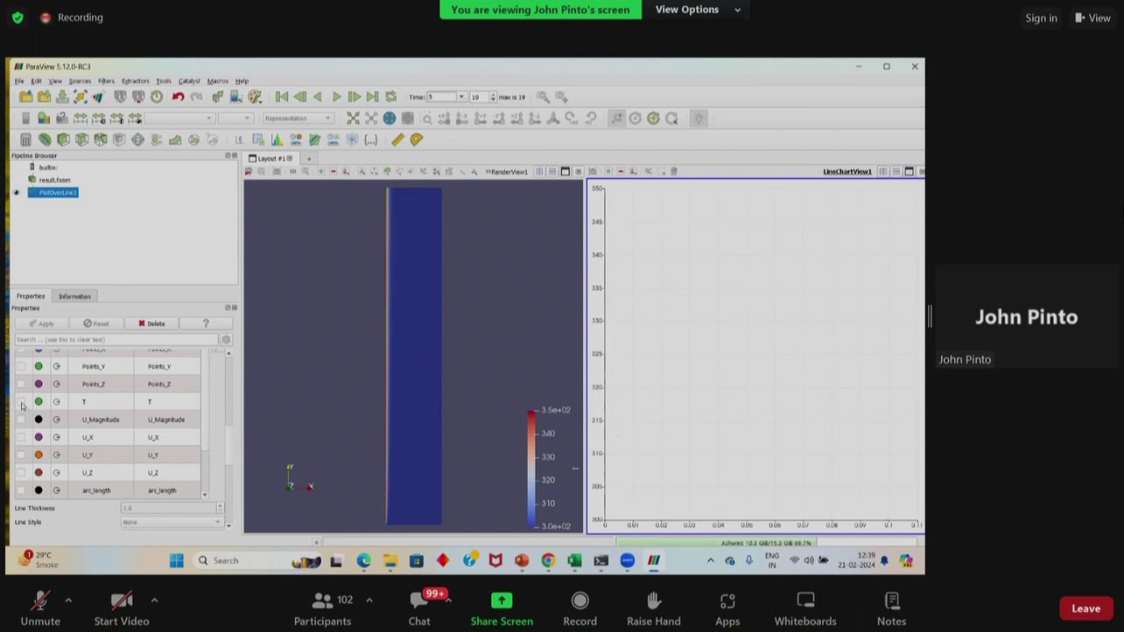
left_click(21, 420)
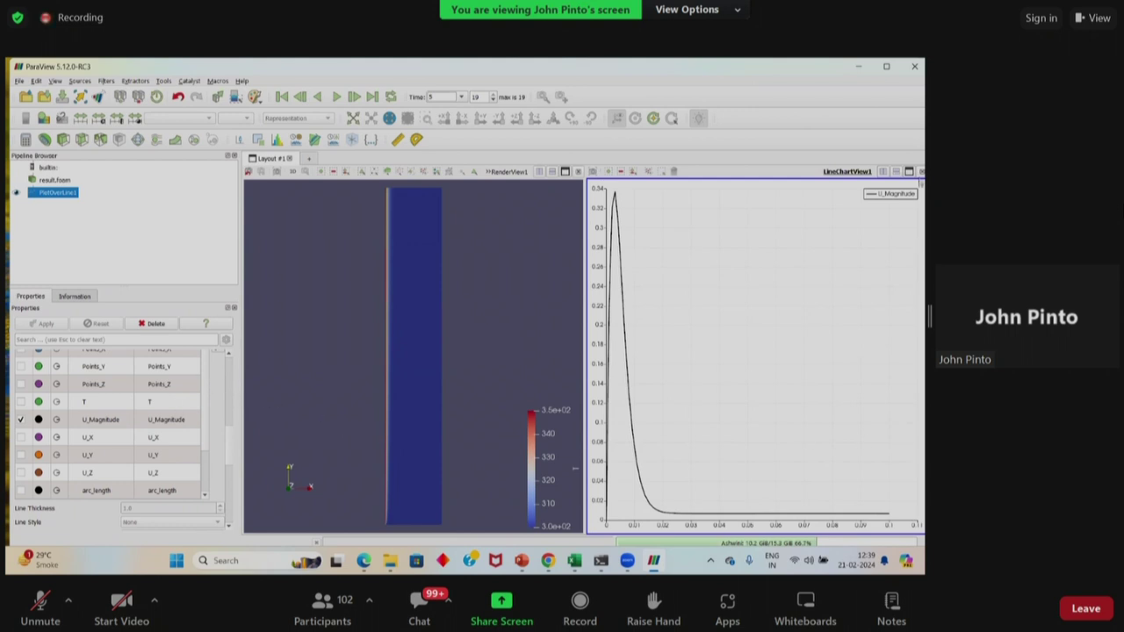
left_click(920, 172)
left_click(778, 239)
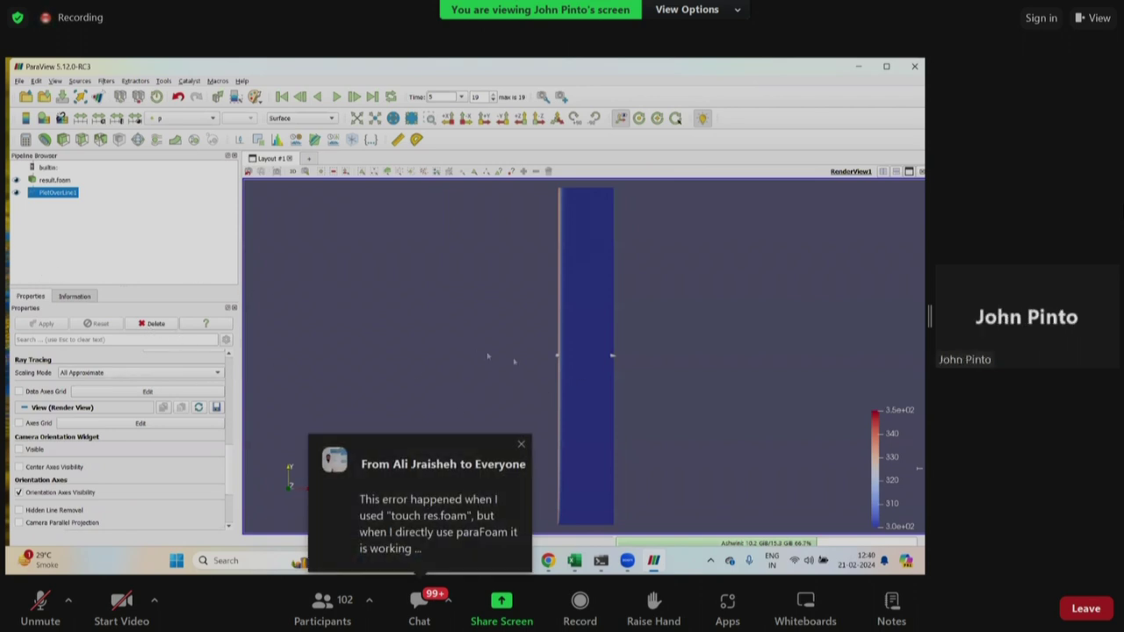
left_click(19, 81)
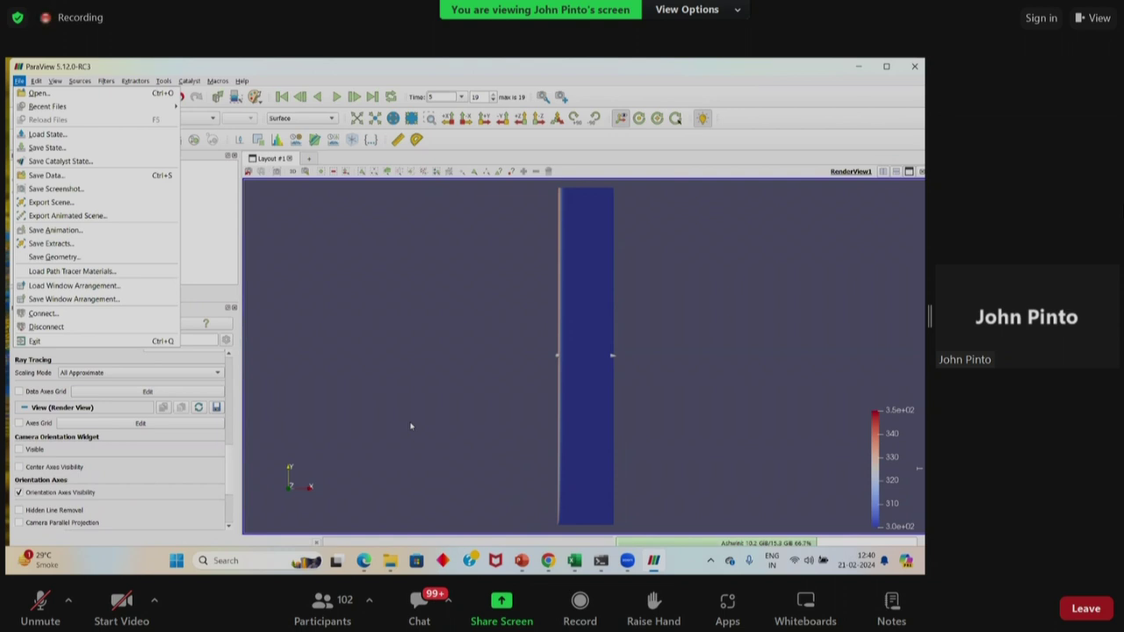
left_click(74, 195)
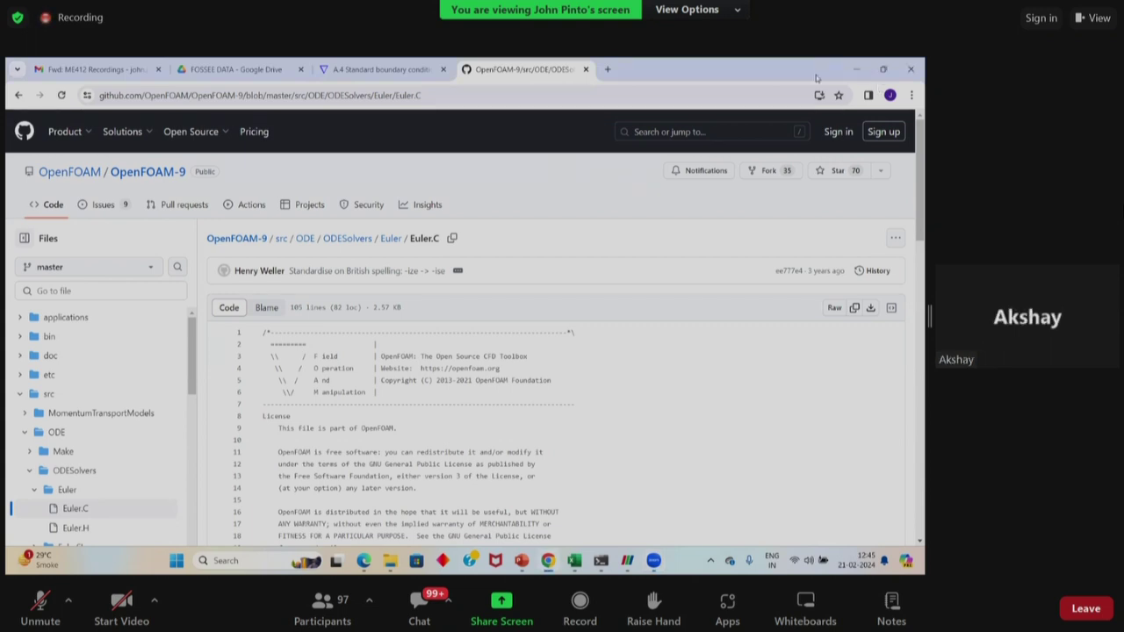
Step: Search Google for openfoam9 in a new Chrome tab and open the OpenFOAM Foundation's OpenFOAM 9 page
left_click(607, 68)
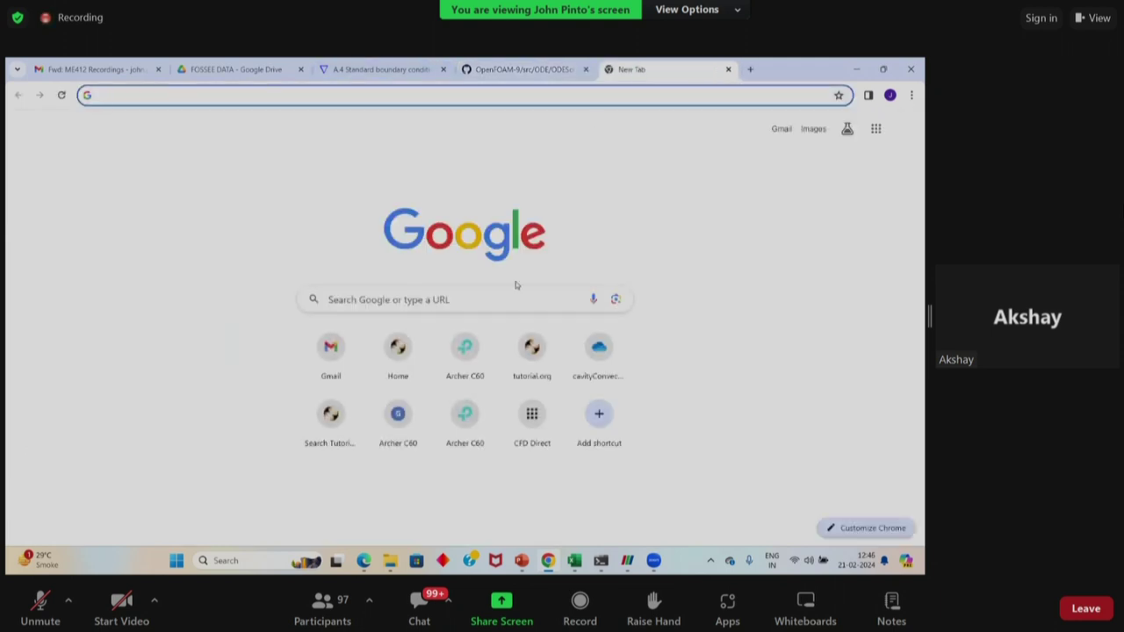
type("openfoam")
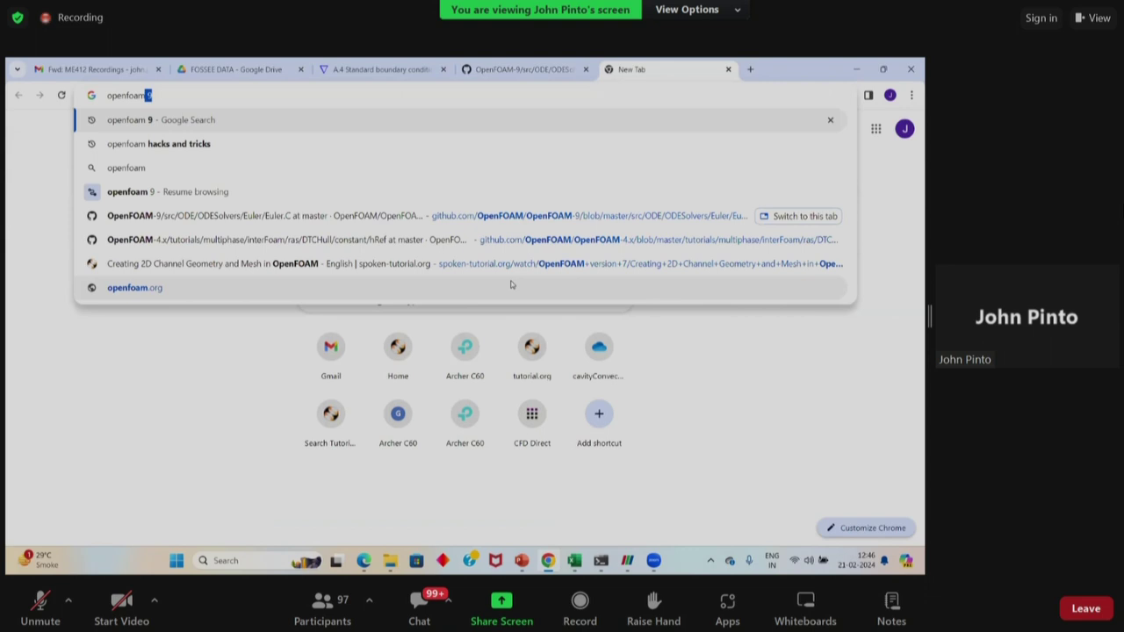
type("9")
key("Return")
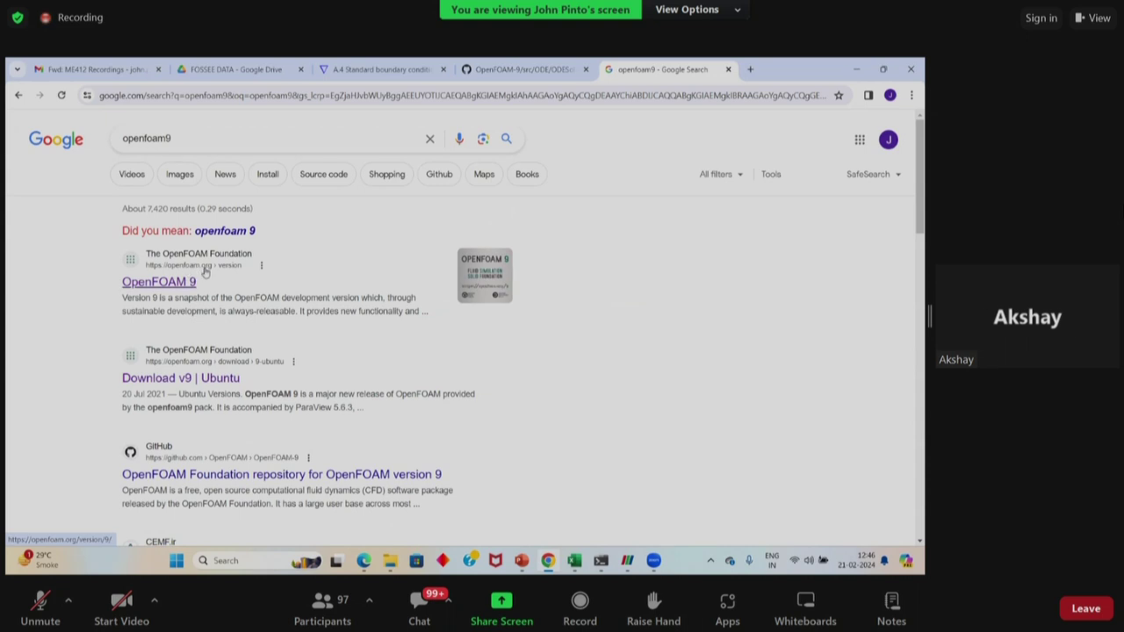
left_click(180, 282)
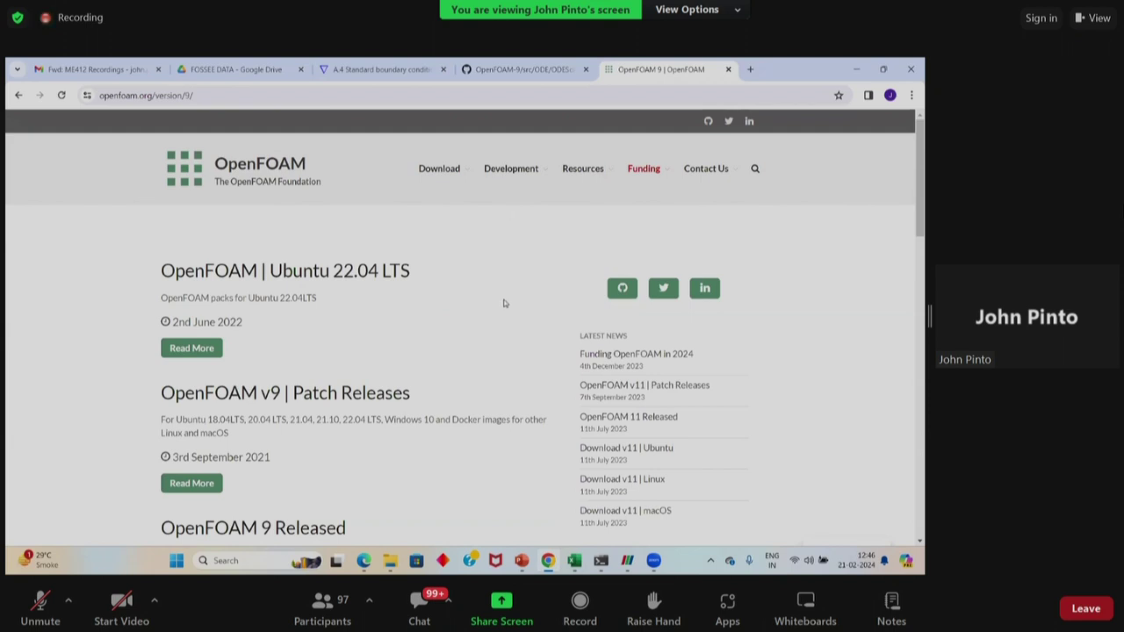
Step: Open the C++ Source Code Guide from the OpenFOAM site's resources and switch it to Version 9
mouse_move(599, 174)
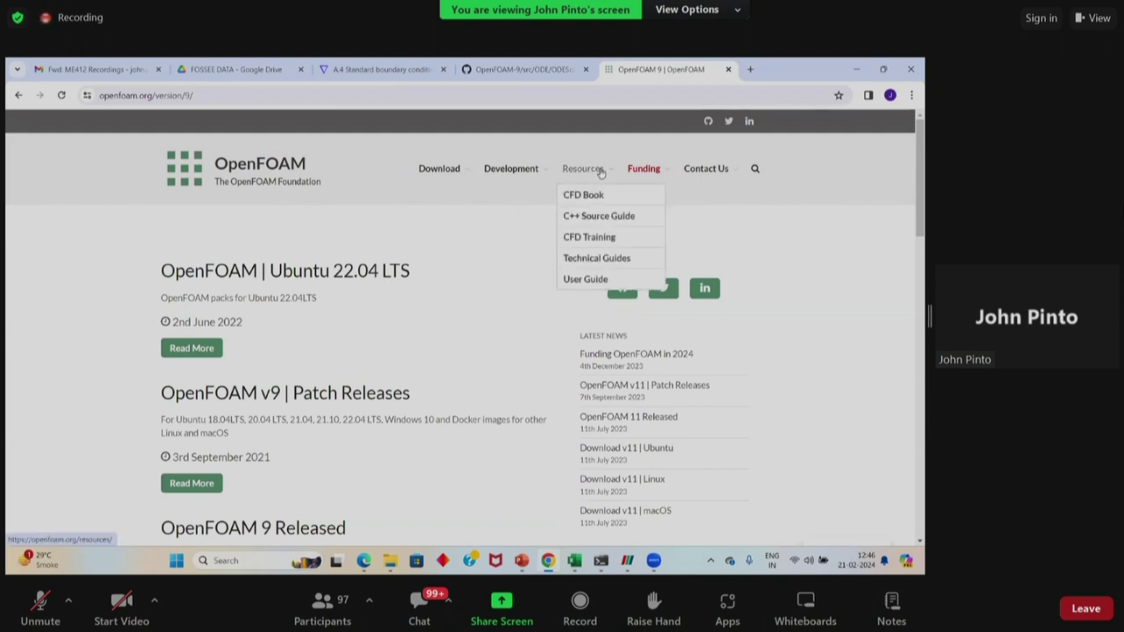
left_click(600, 218)
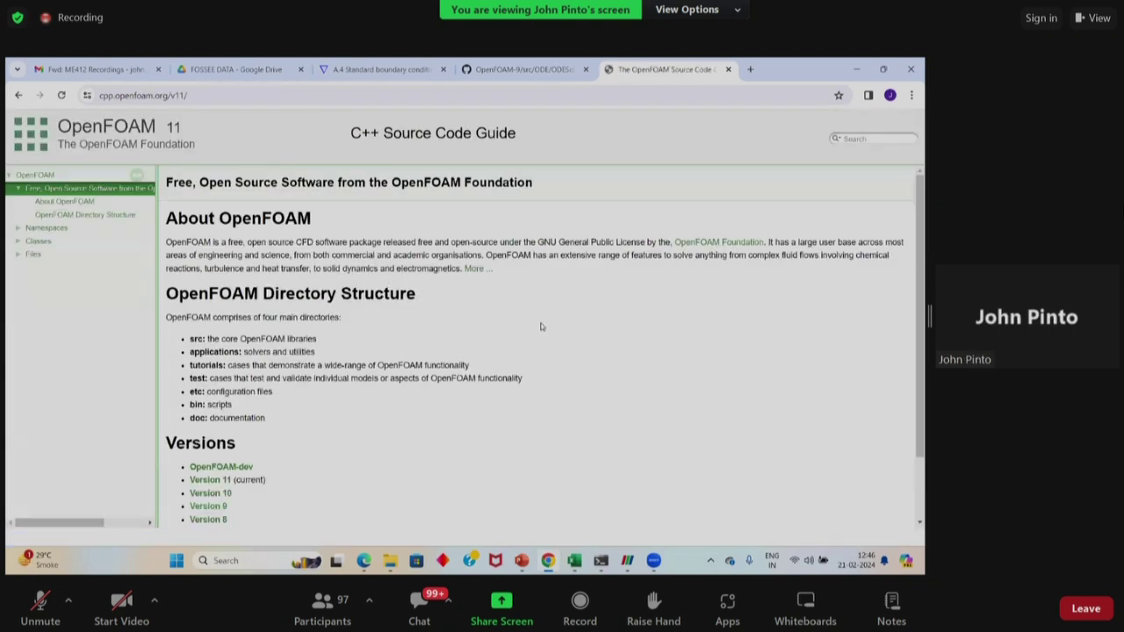
scroll(230, 399, "down", 1)
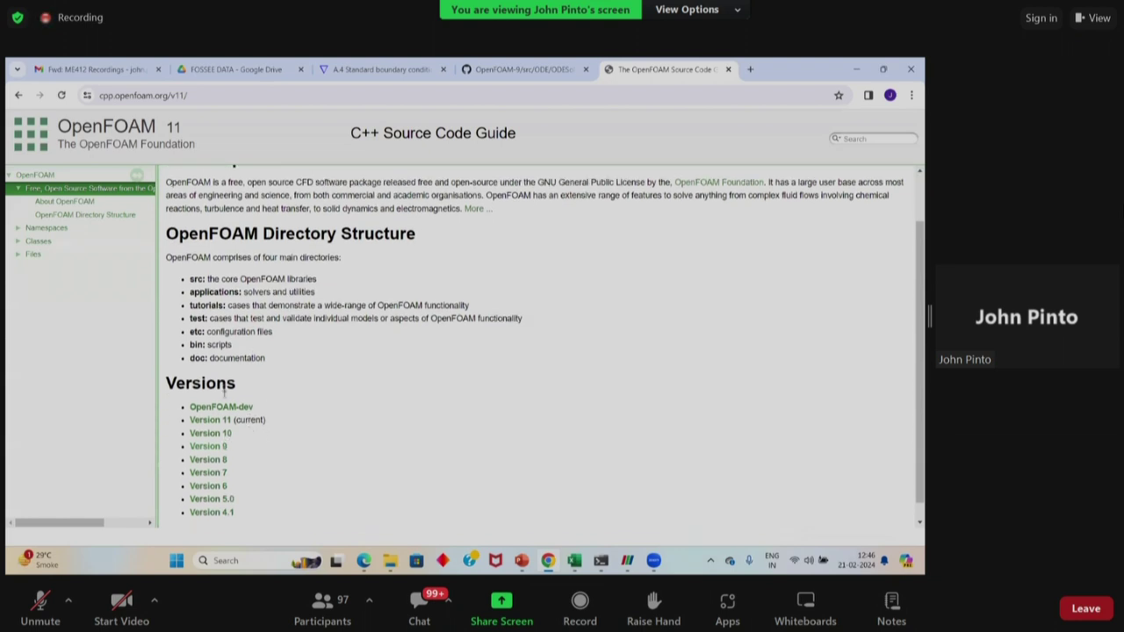
left_click(218, 449)
Step: Search the source code guide for euler and open the Euler class reference
left_click(876, 137)
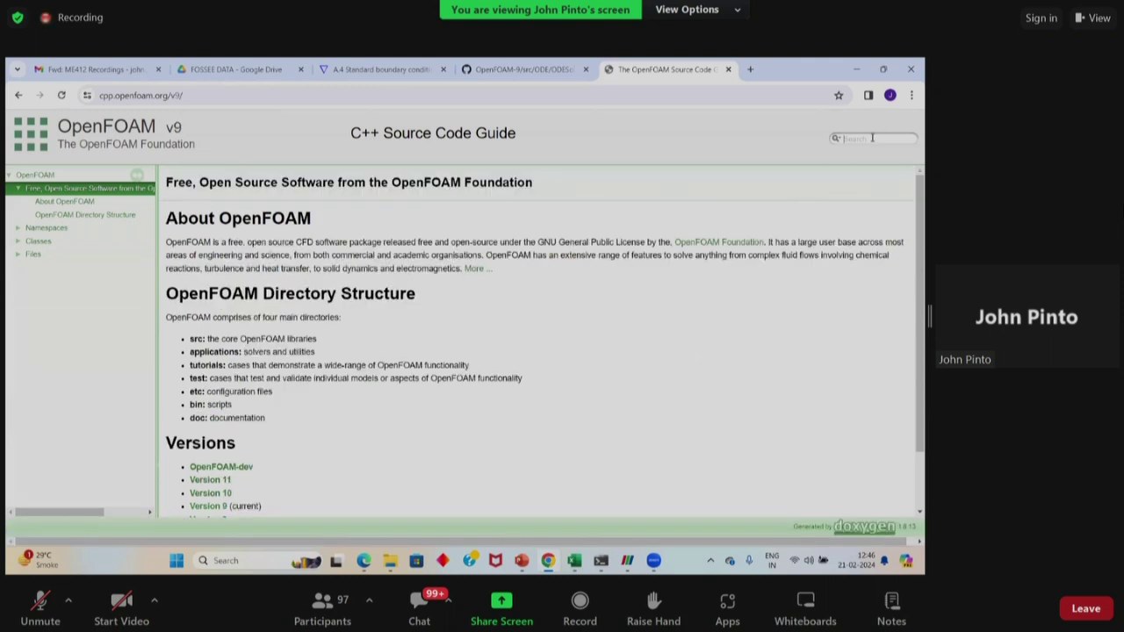
type("i")
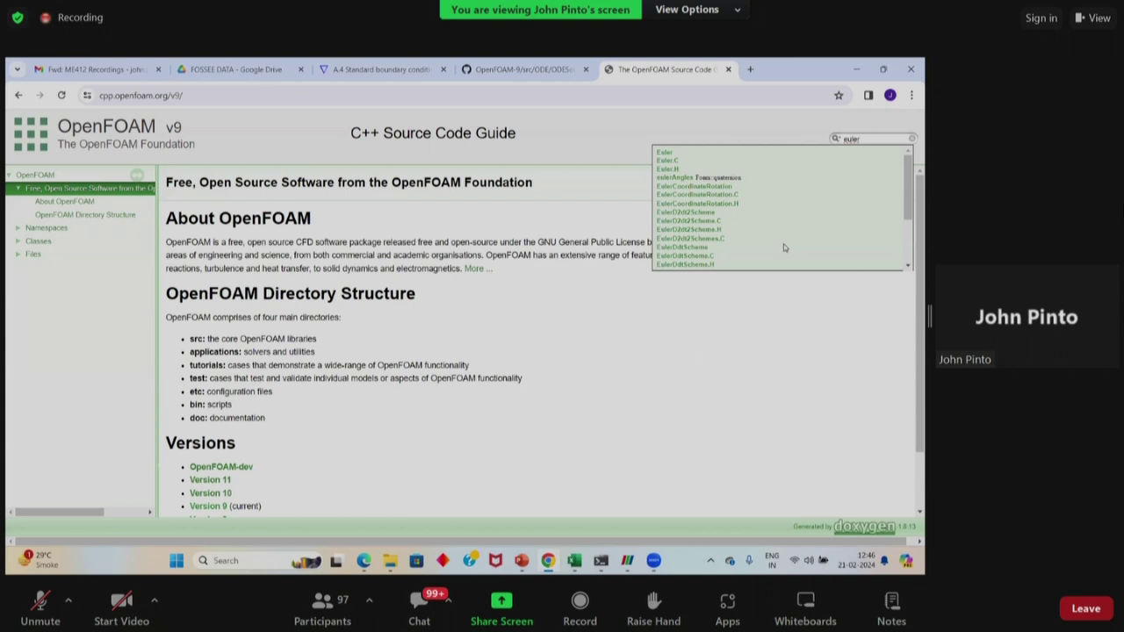
left_click(664, 153)
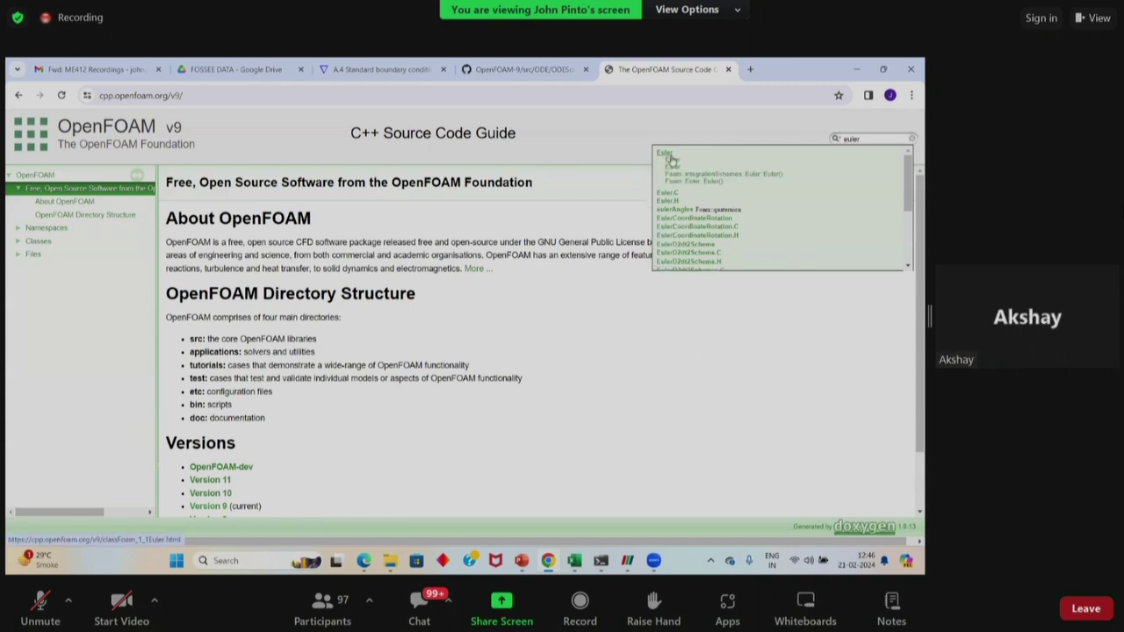
left_click(670, 162)
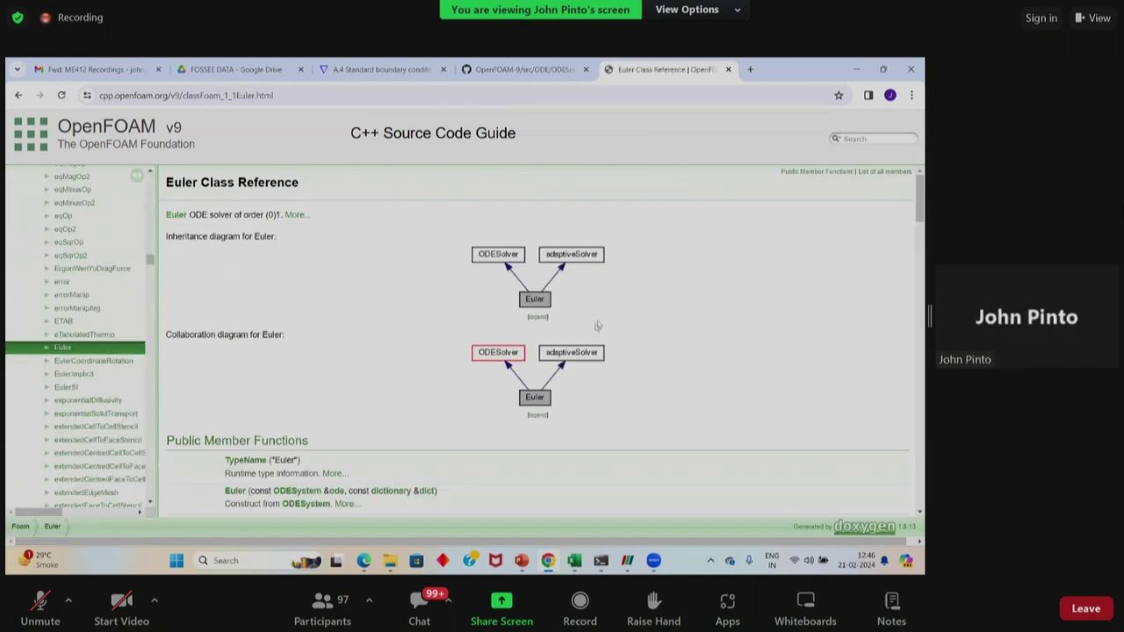
Step: Review the Euler class's detailed description and open its Euler.C source file
scroll(596, 305, "down", 1)
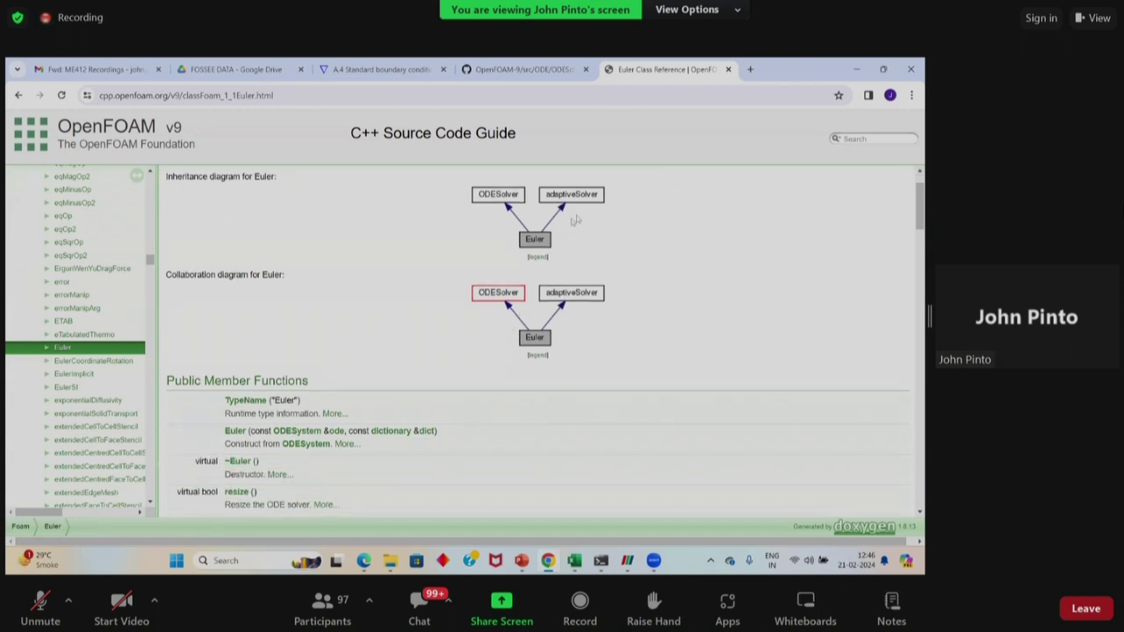
scroll(466, 289, "down", 1)
scroll(467, 289, "down", 7)
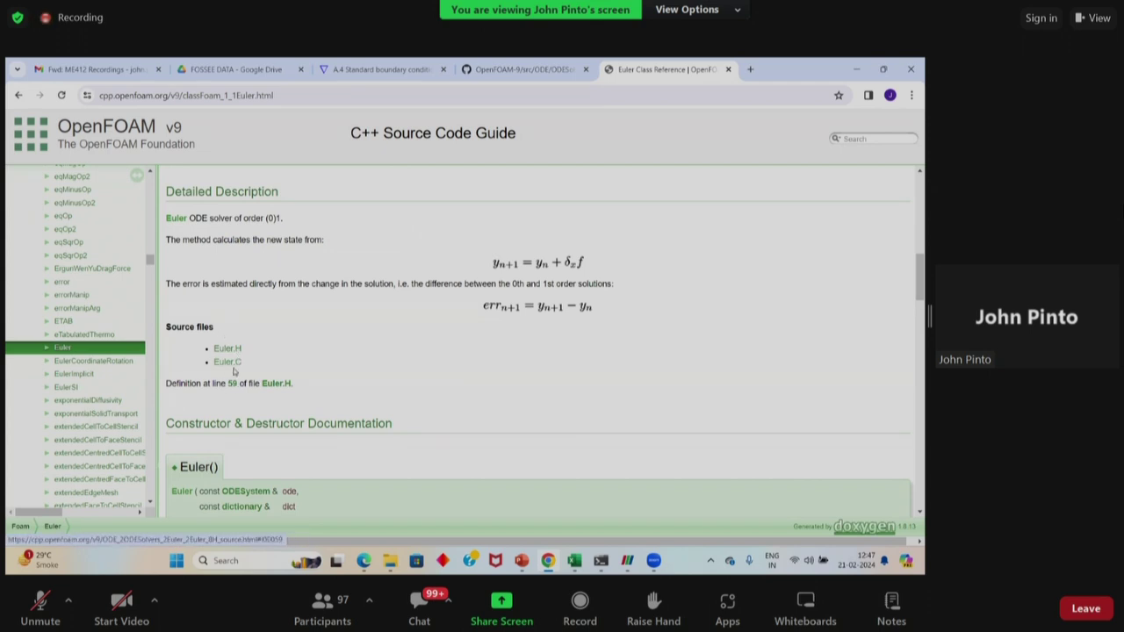
left_click(234, 366)
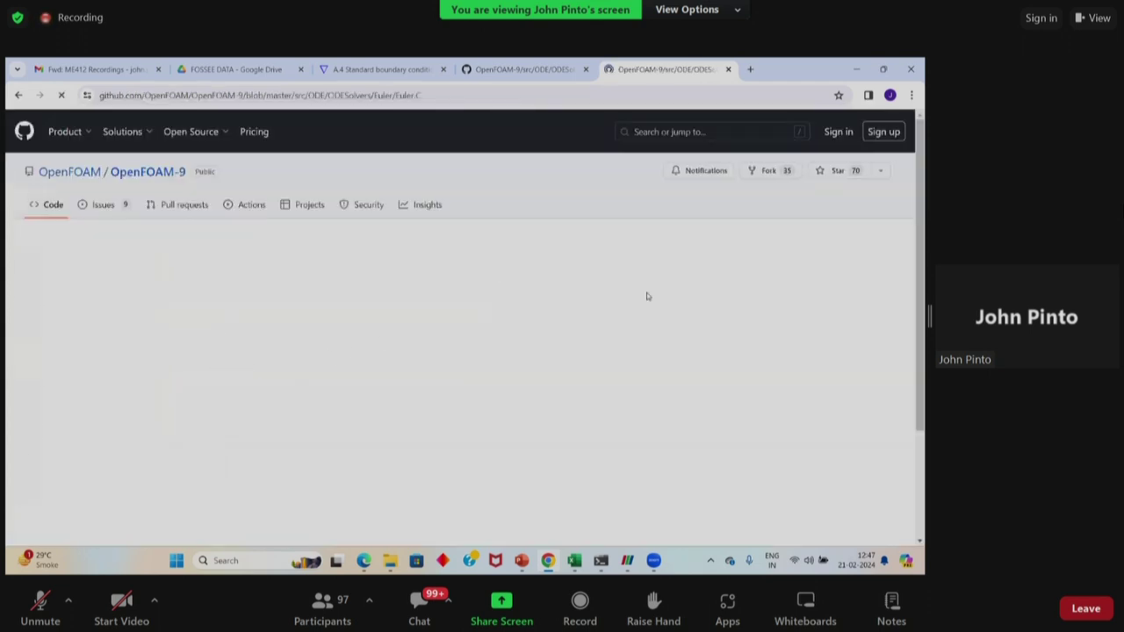
Step: Read through the Euler.C source file on GitHub, including its member functions and solve routines
scroll(629, 351, "down", 10)
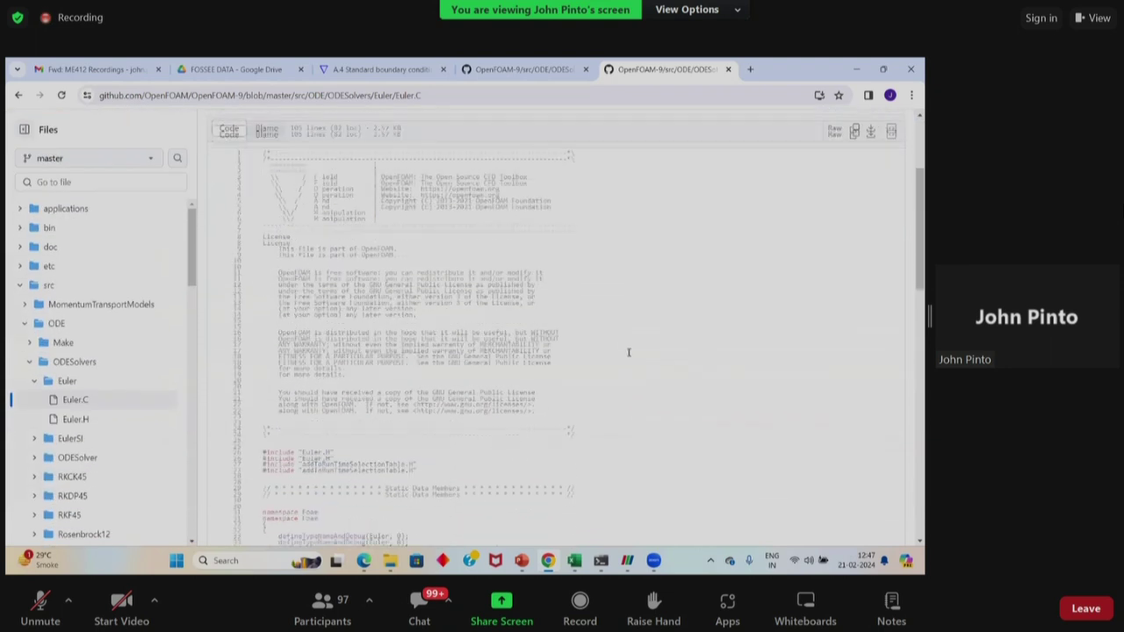
scroll(628, 351, "up", 10)
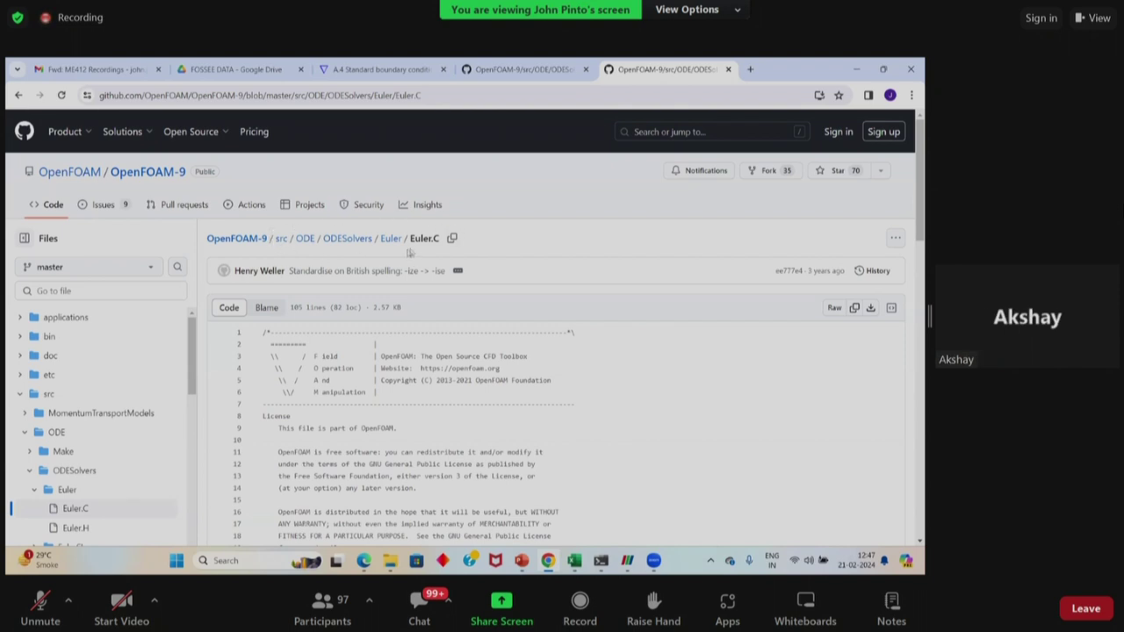
scroll(537, 251, "down", 3)
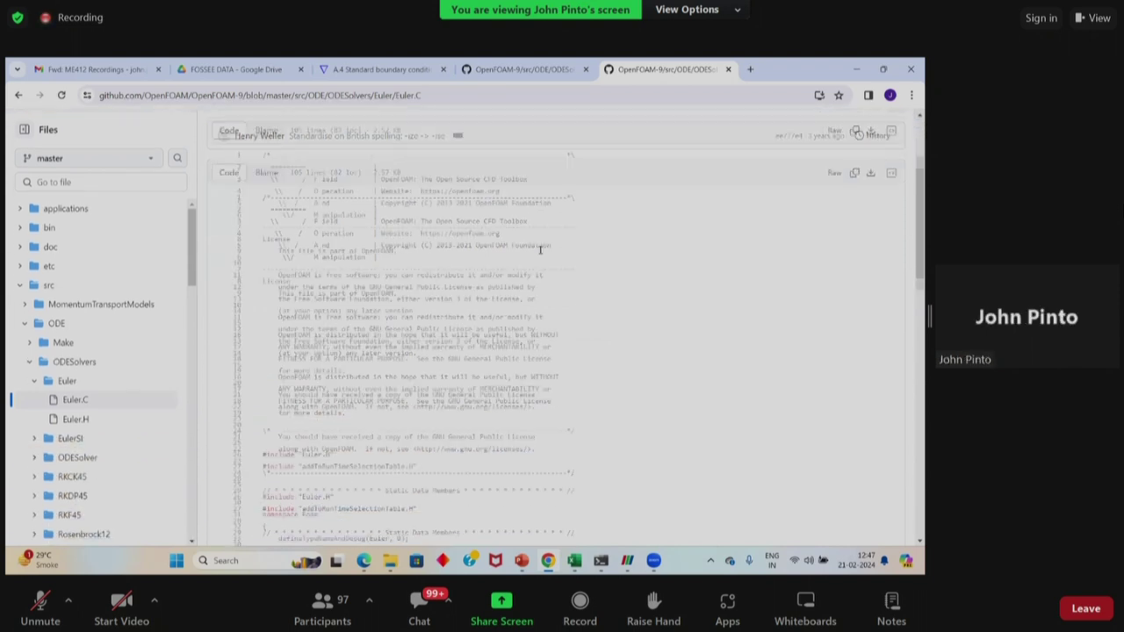
scroll(579, 274, "down", 5)
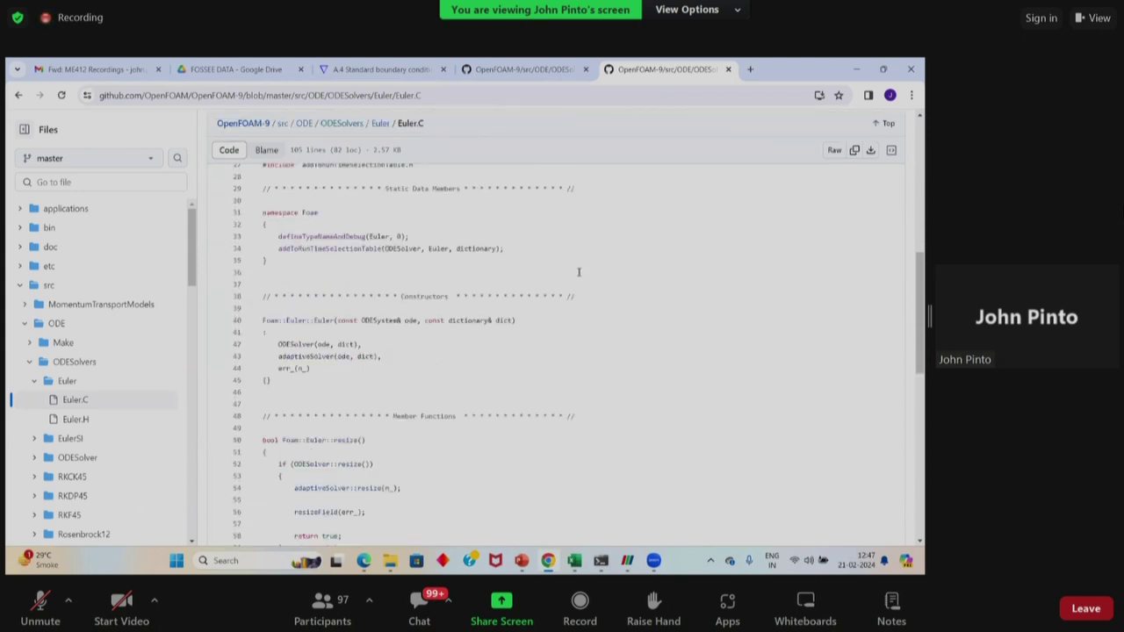
scroll(494, 378, "down", 6)
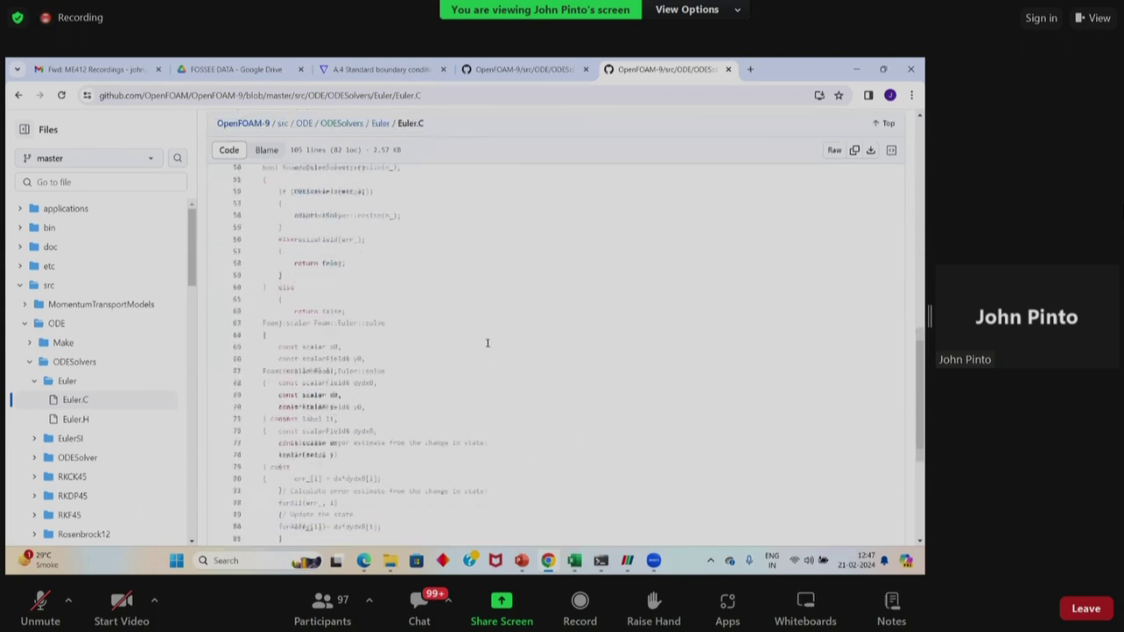
scroll(489, 342, "down", 2)
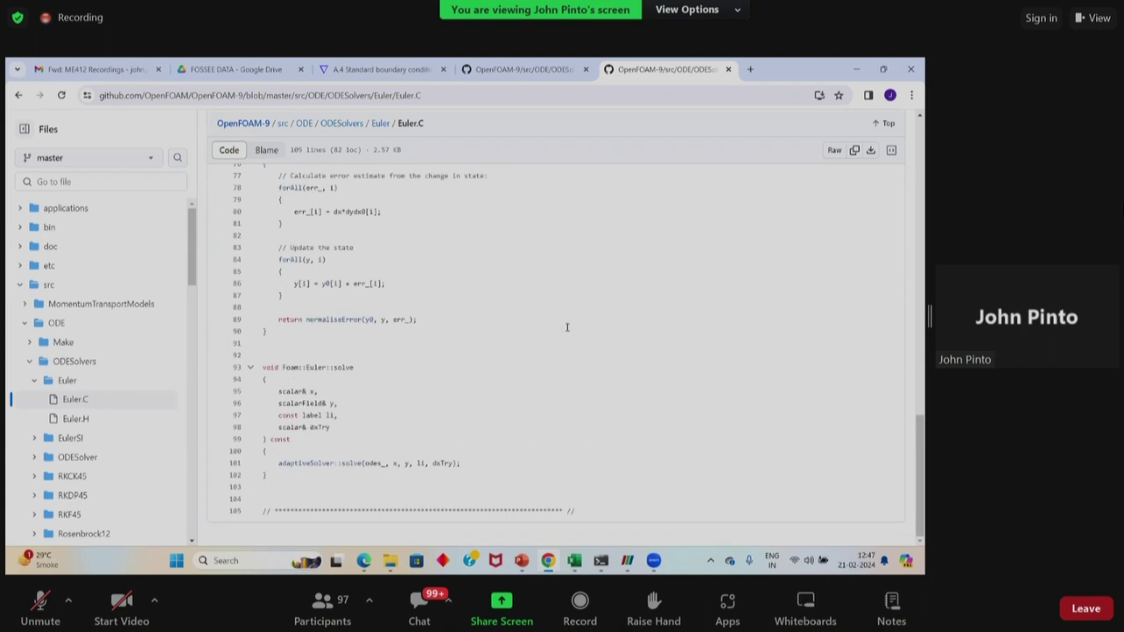
scroll(567, 328, "up", 14)
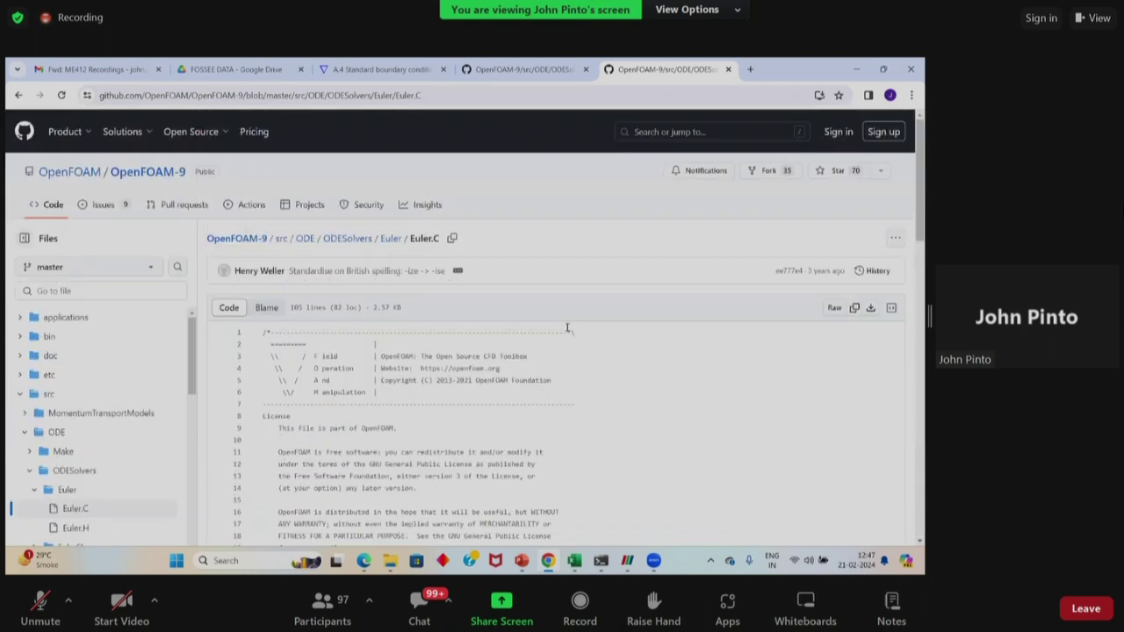
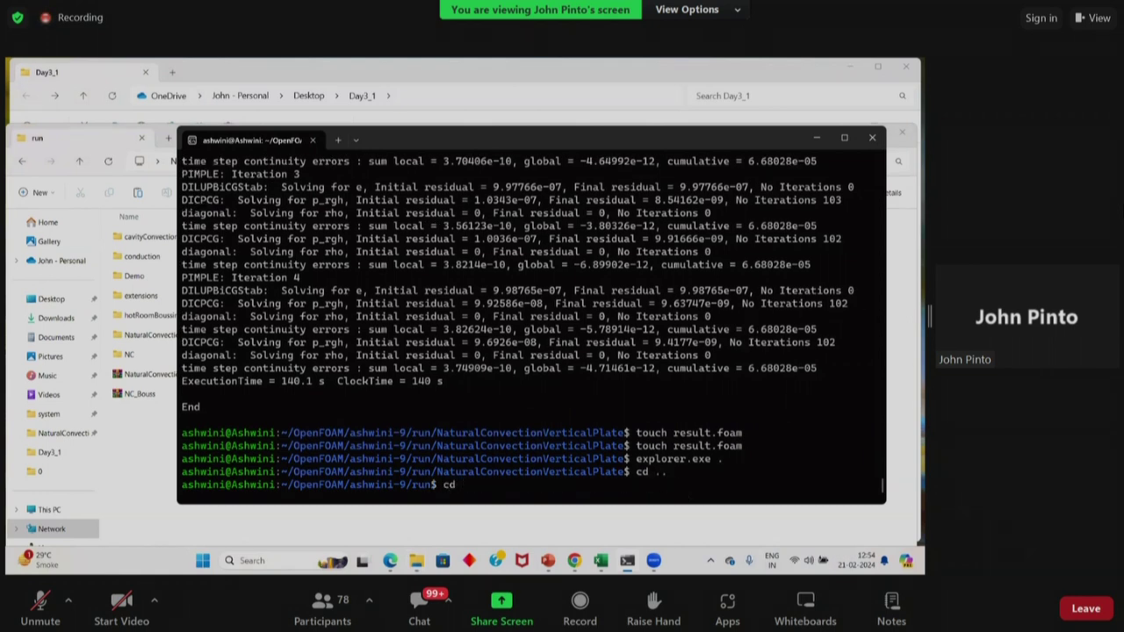
Step: Change the terminal's working directory to the cavityConvection case in the run folder
type("a")
key("Tab")
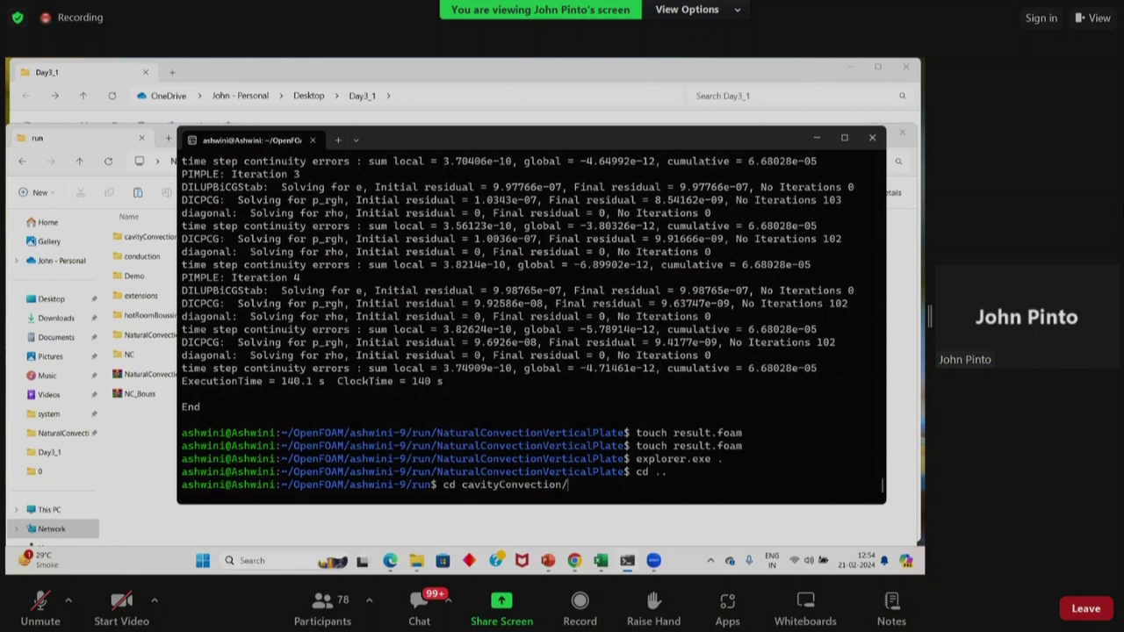
key("Return")
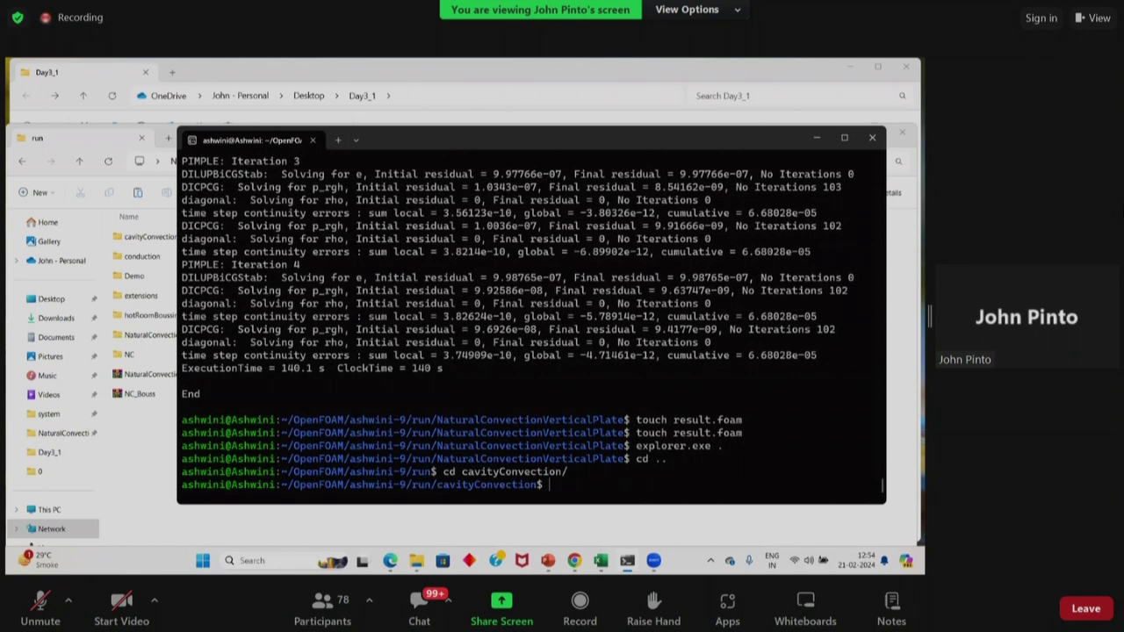
Step: Generate the cavityConvection mesh with blockMesh and run the buoyantSimpleFoam solver on it
type("blockMesh")
key("Return")
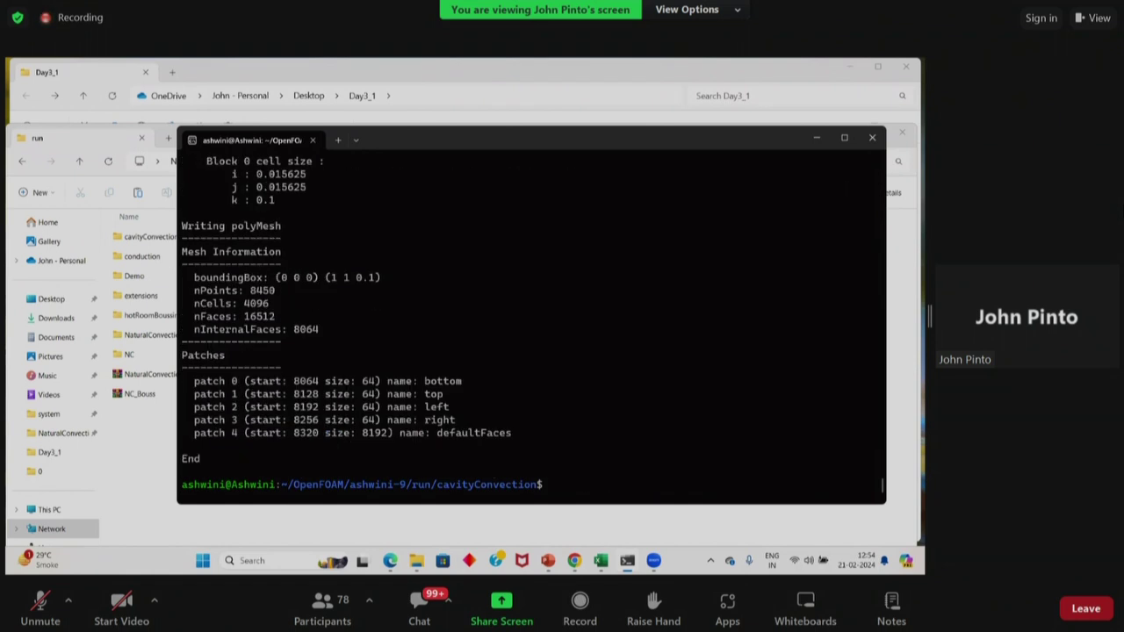
type("buoyantSi")
key("Return")
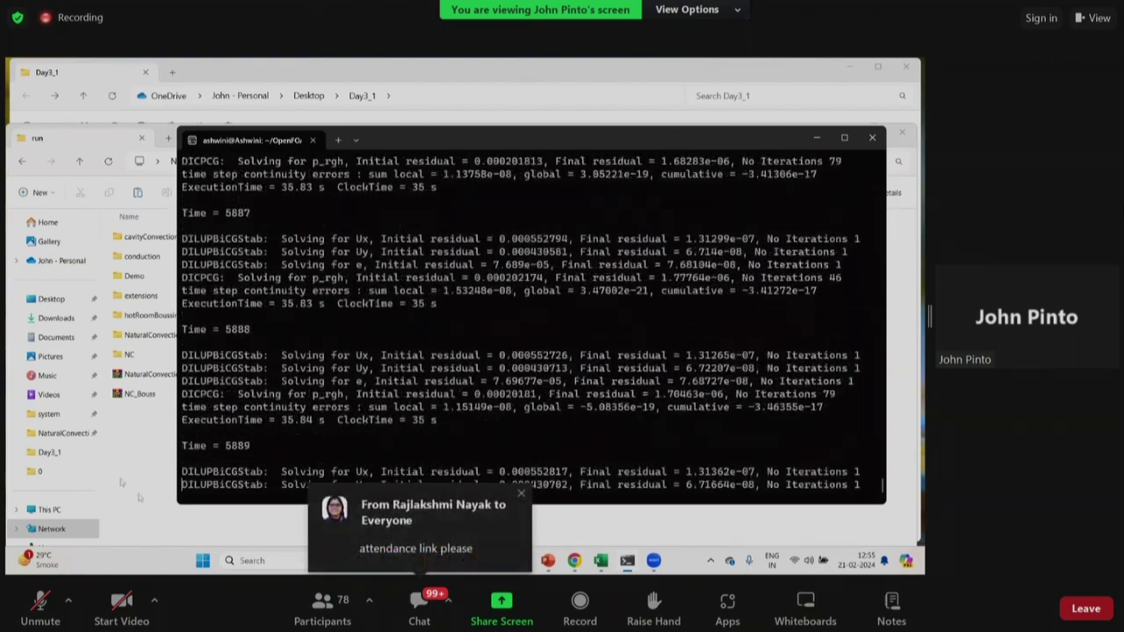
left_click(128, 439)
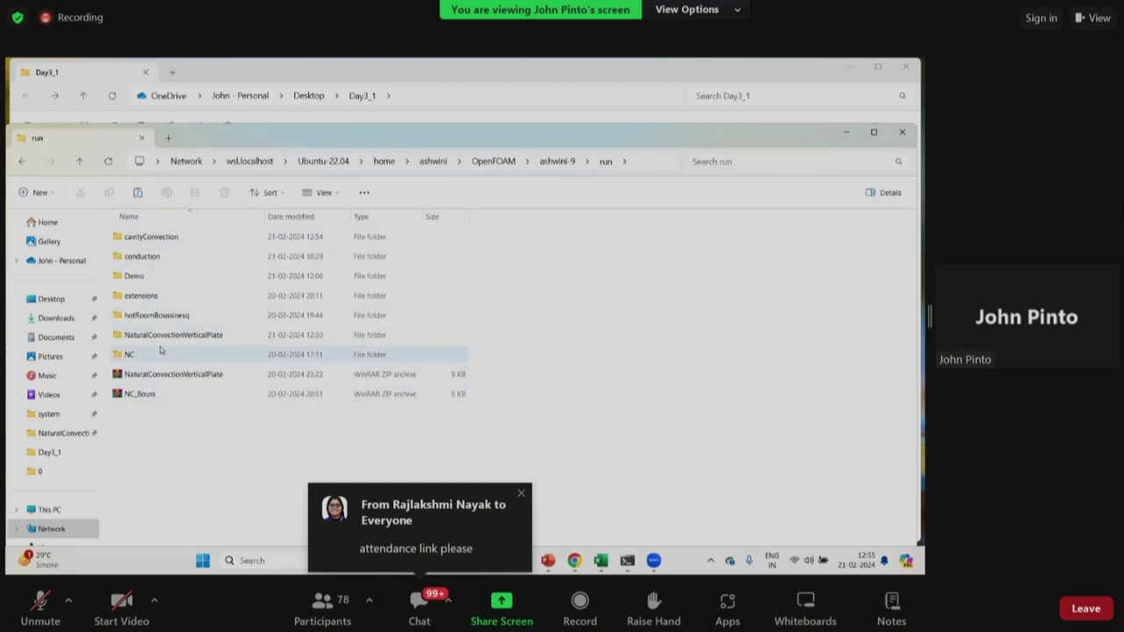
right_click(163, 396)
left_click(152, 417)
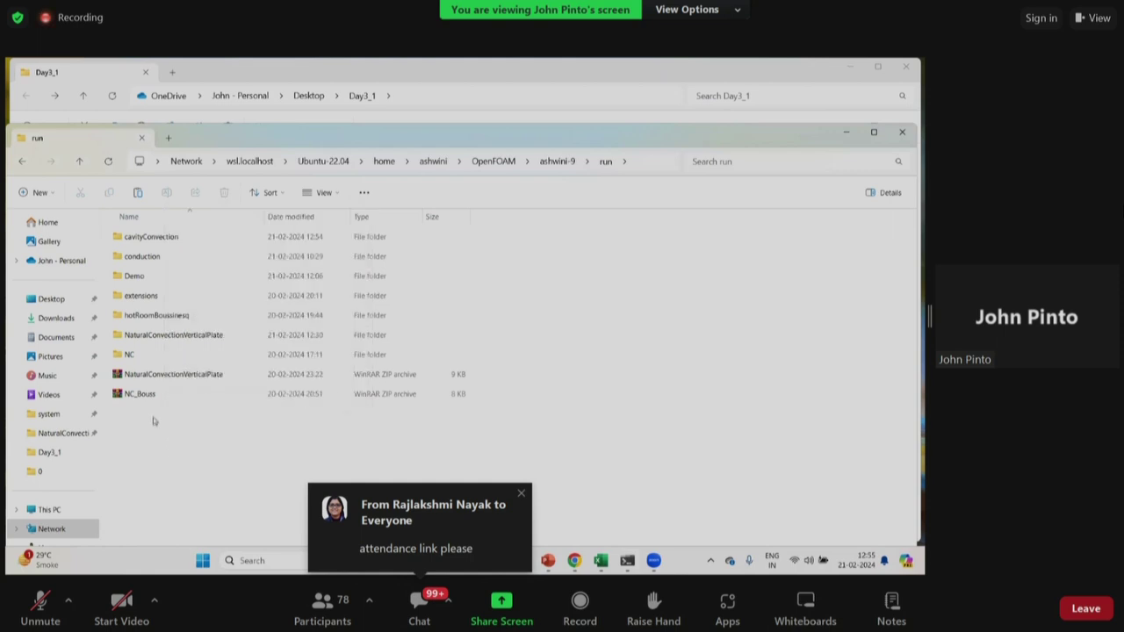
double_click(138, 395)
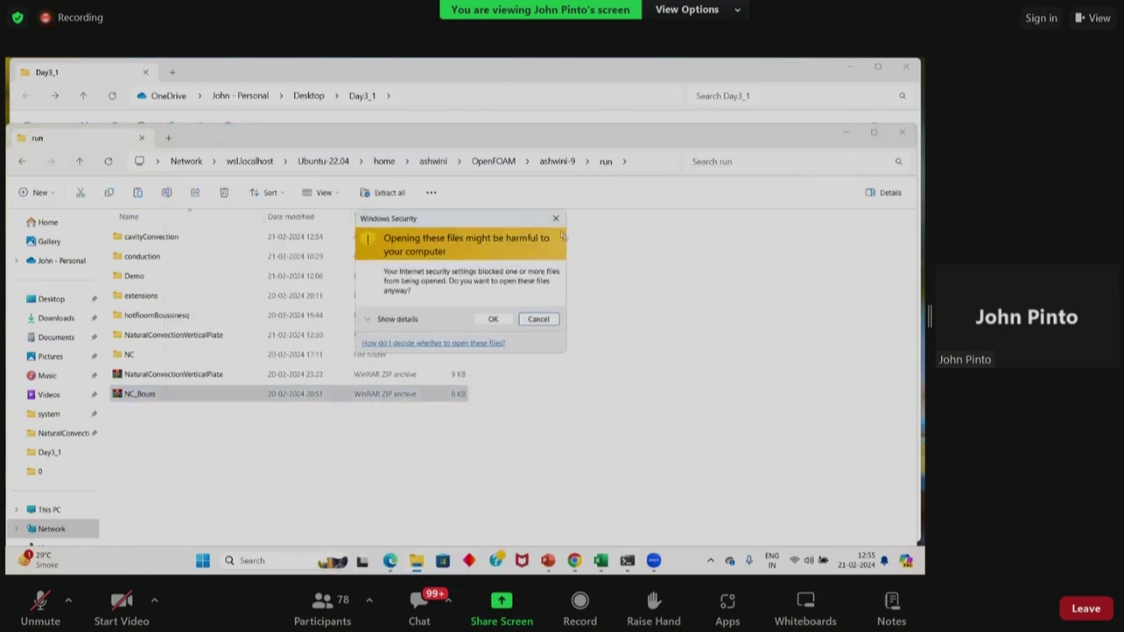
left_click(555, 219)
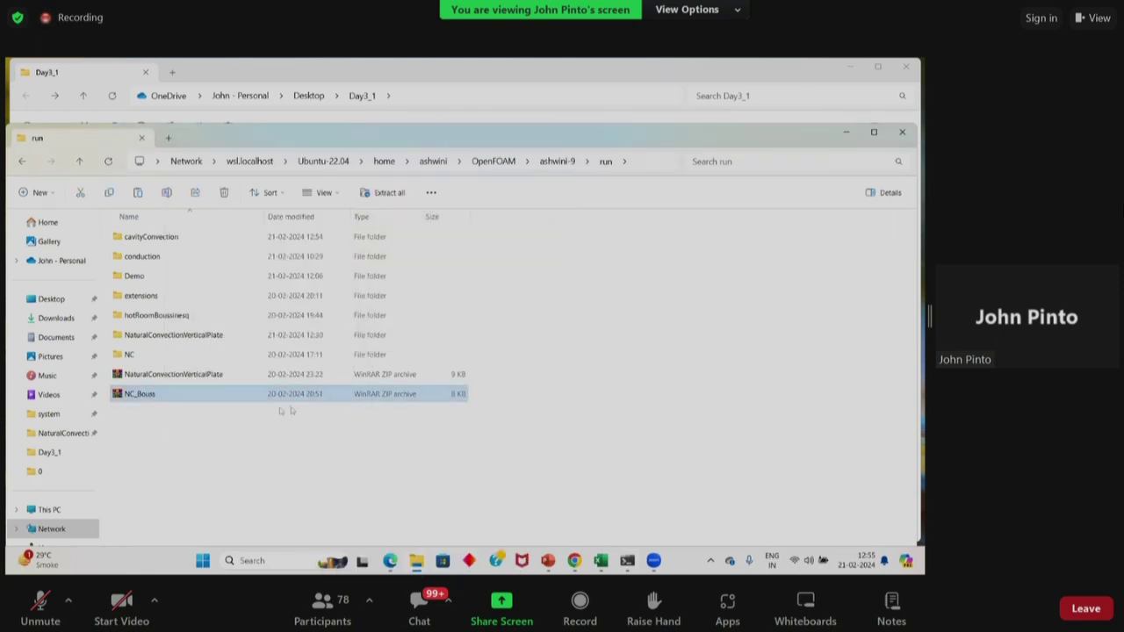
double_click(158, 395)
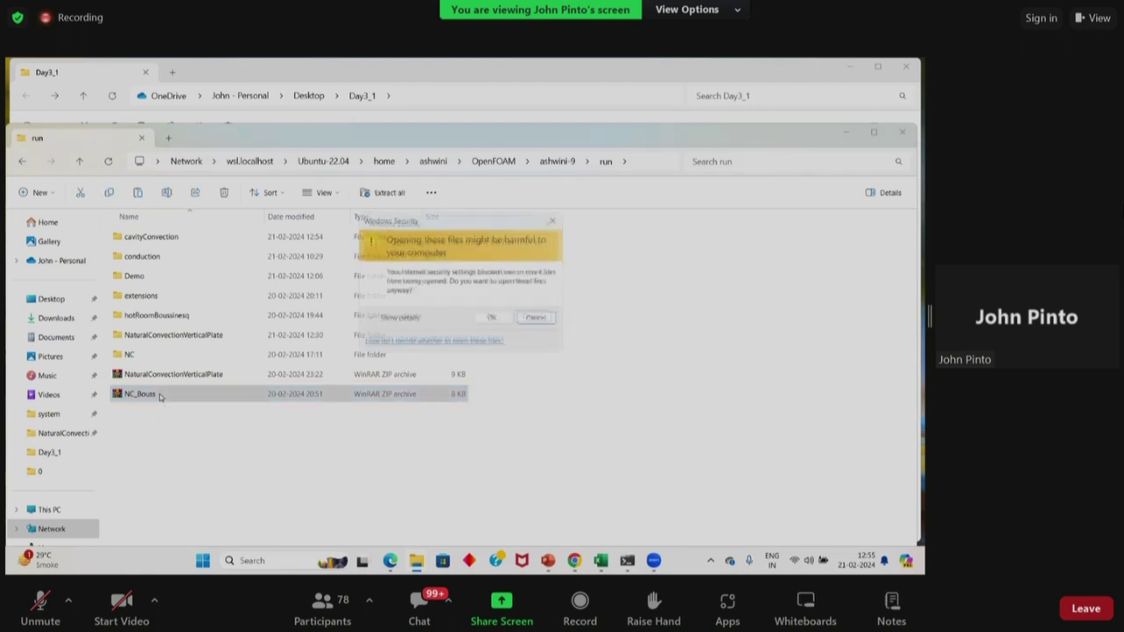
left_click(556, 218)
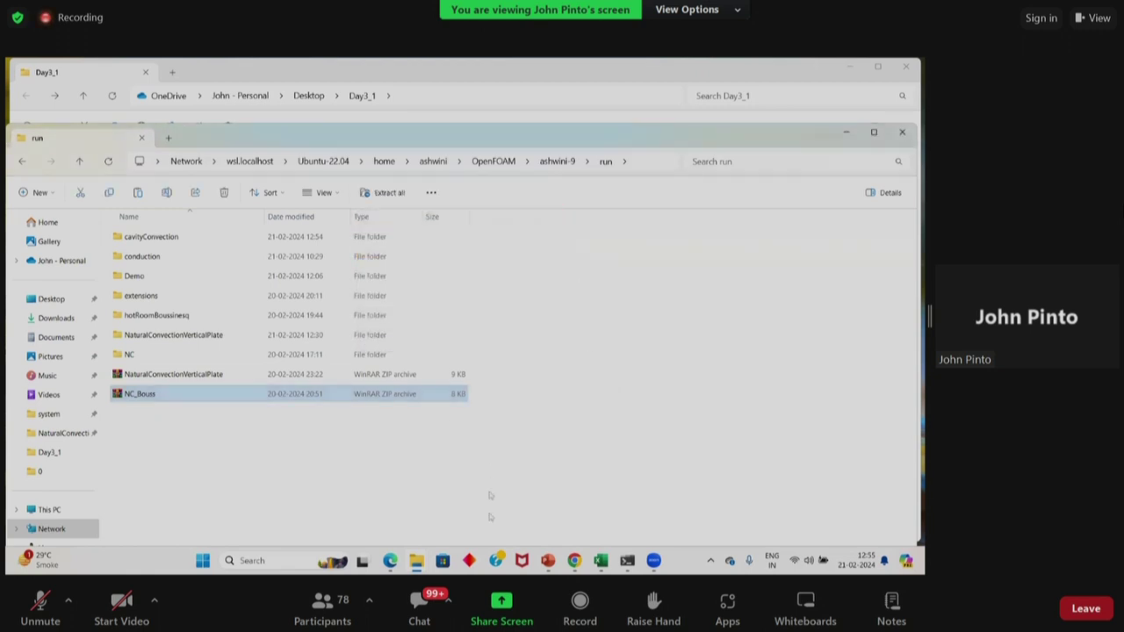
mouse_move(416, 562)
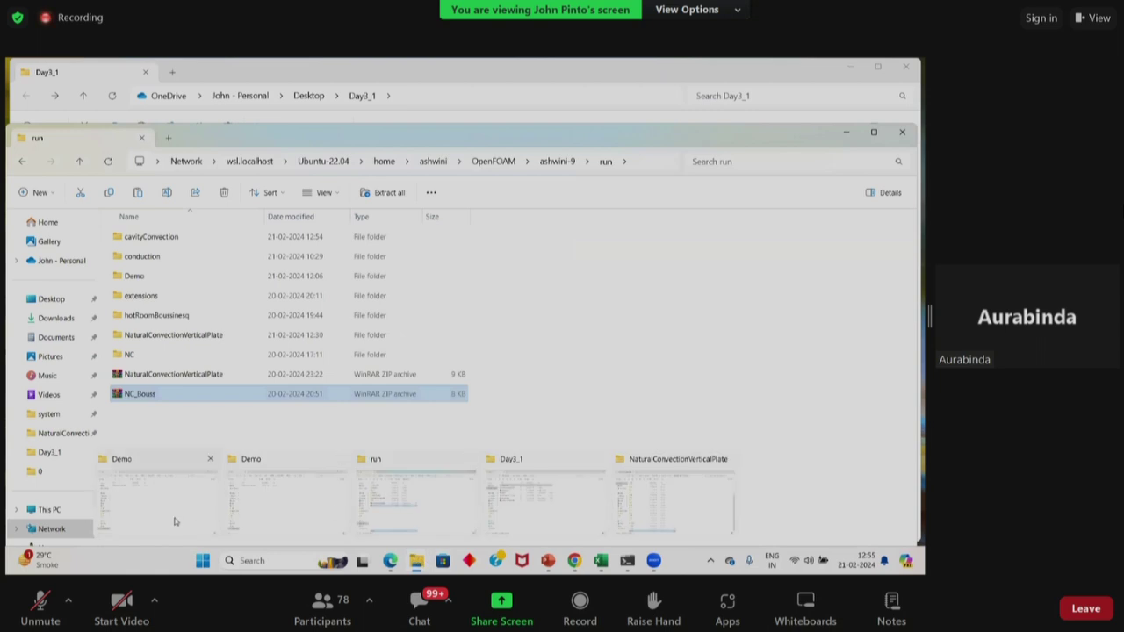
left_click(546, 505)
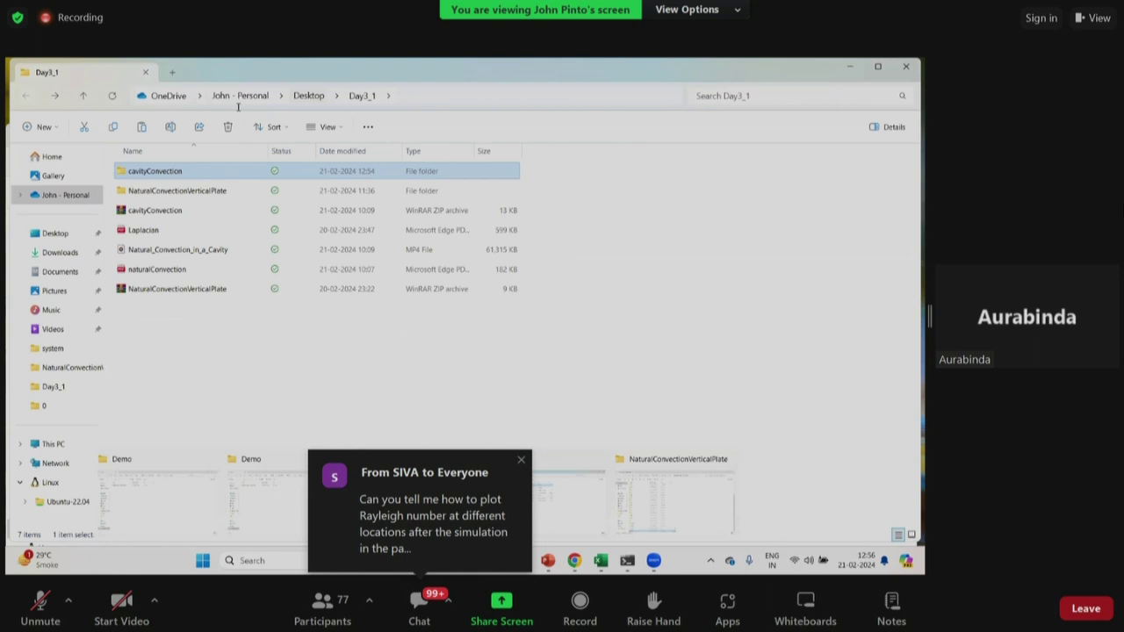
Step: Return to the terminal and create an empty result.foam file in the cavityConvection case
mouse_move(626, 560)
left_click(609, 463)
key("Up")
key("Up")
key("Up")
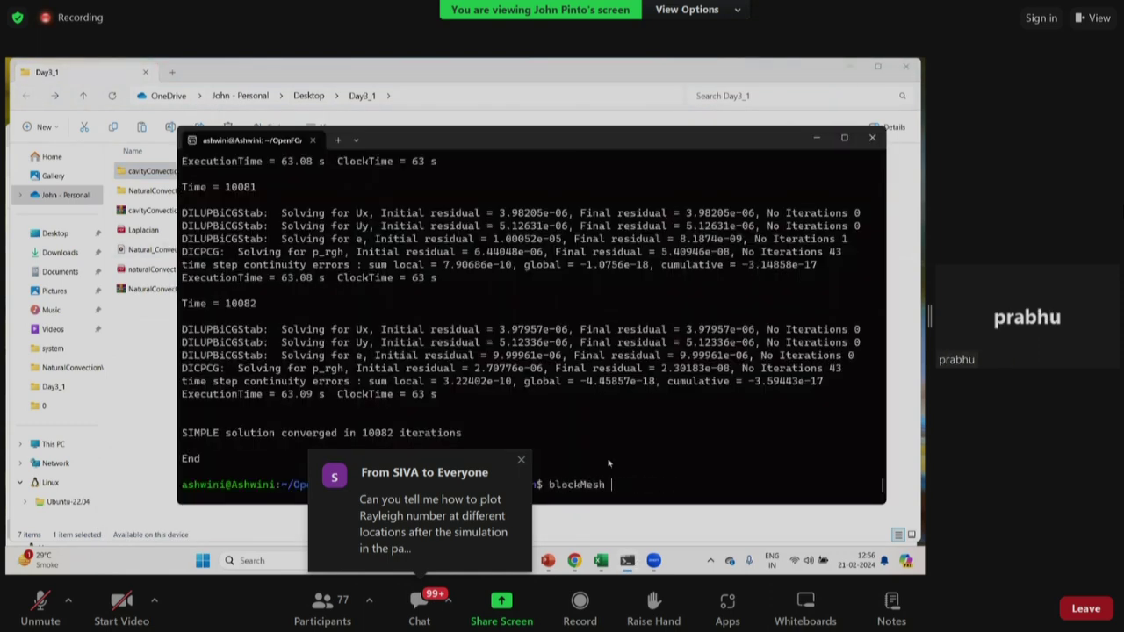
key("Down")
key("Down")
key("Down")
type("tou")
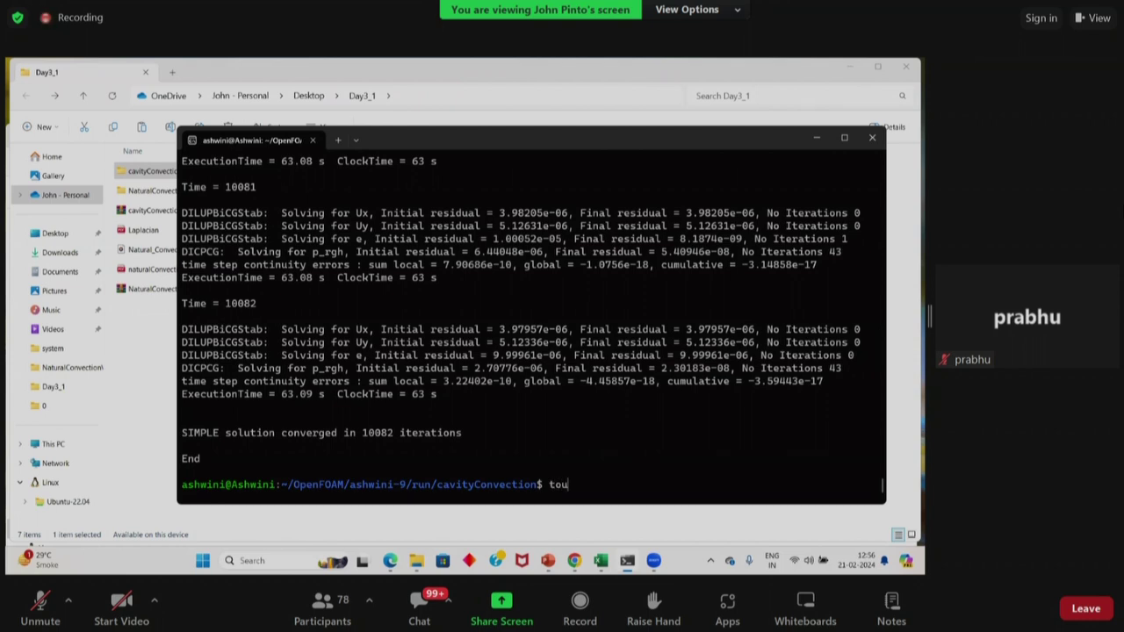
type("ch result.foam")
key("Return")
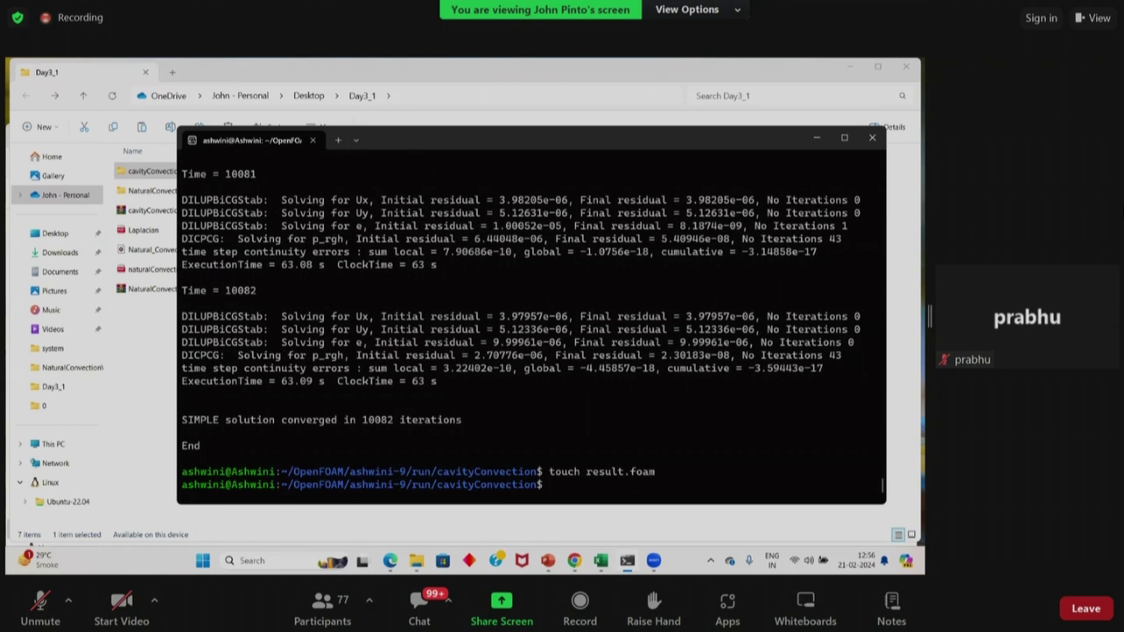
Step: Open the cavityConvection directory in File Explorer with explorer.exe and load its result.foam file in ParaView
type("explorer.exe .")
key("Return")
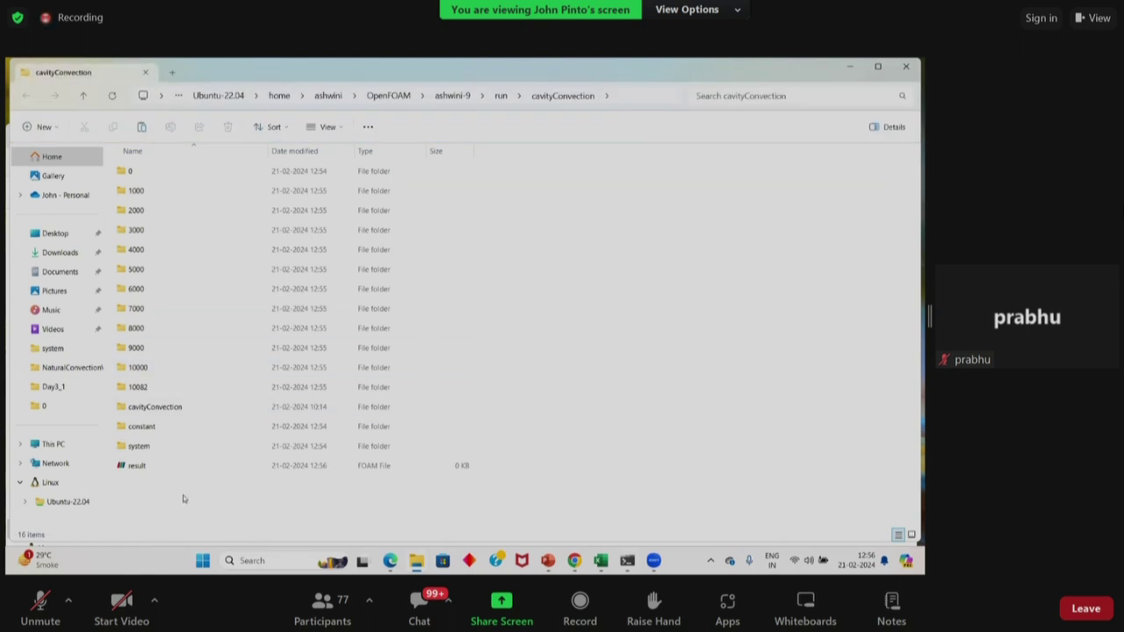
double_click(160, 466)
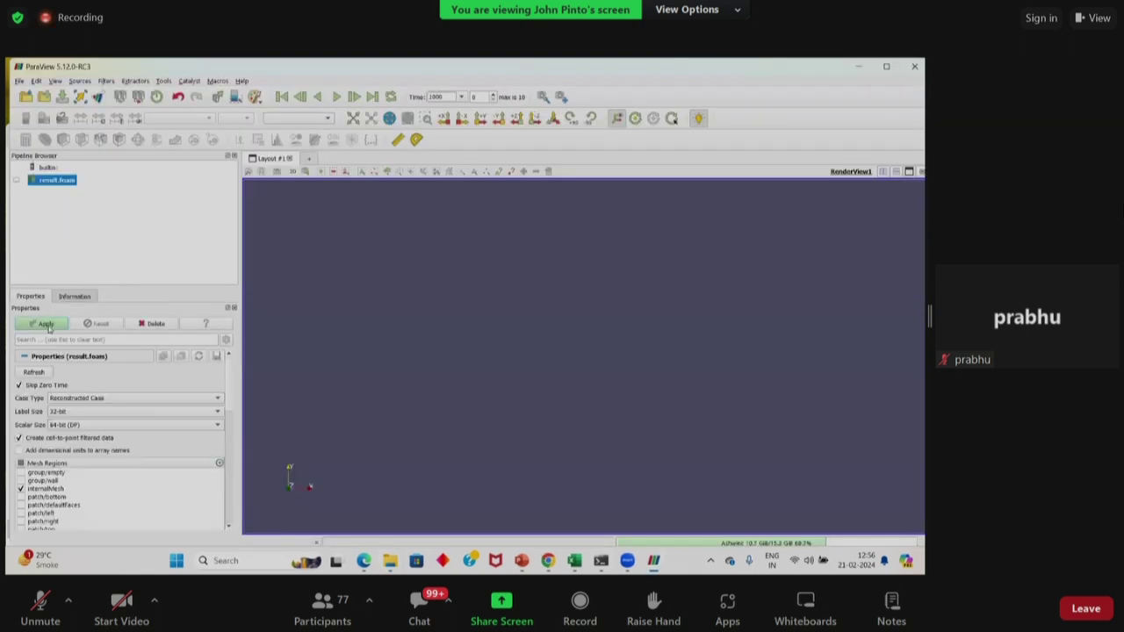
left_click(47, 325)
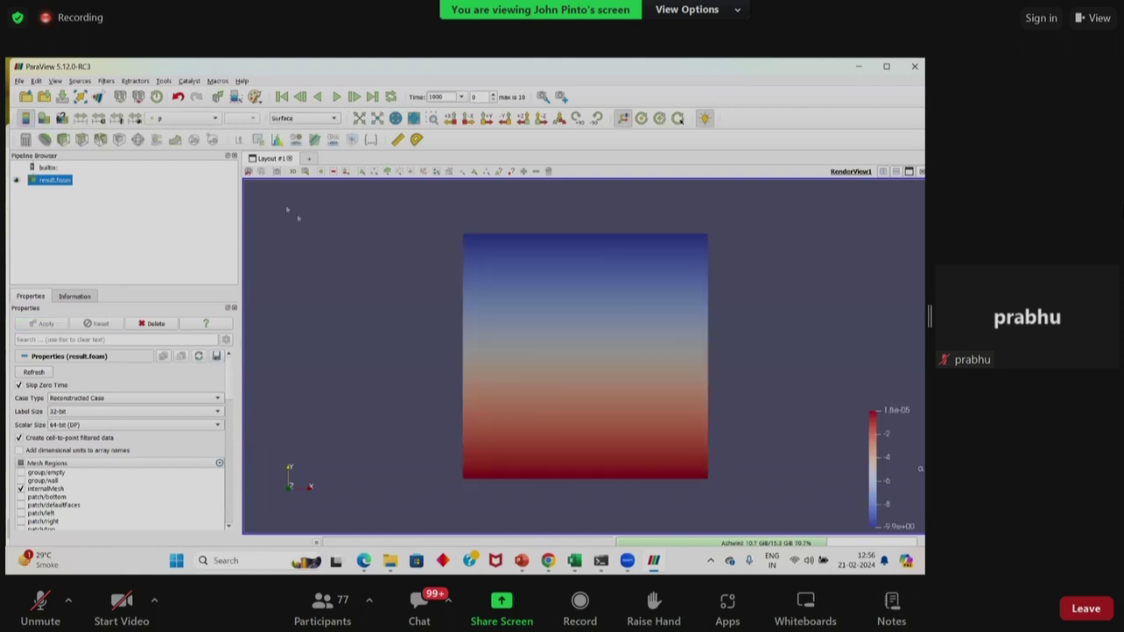
Step: Color the cavity by temperature T at time 10082, and switch the coloring to velocity magnitude U
left_click(214, 118)
left_click(171, 99)
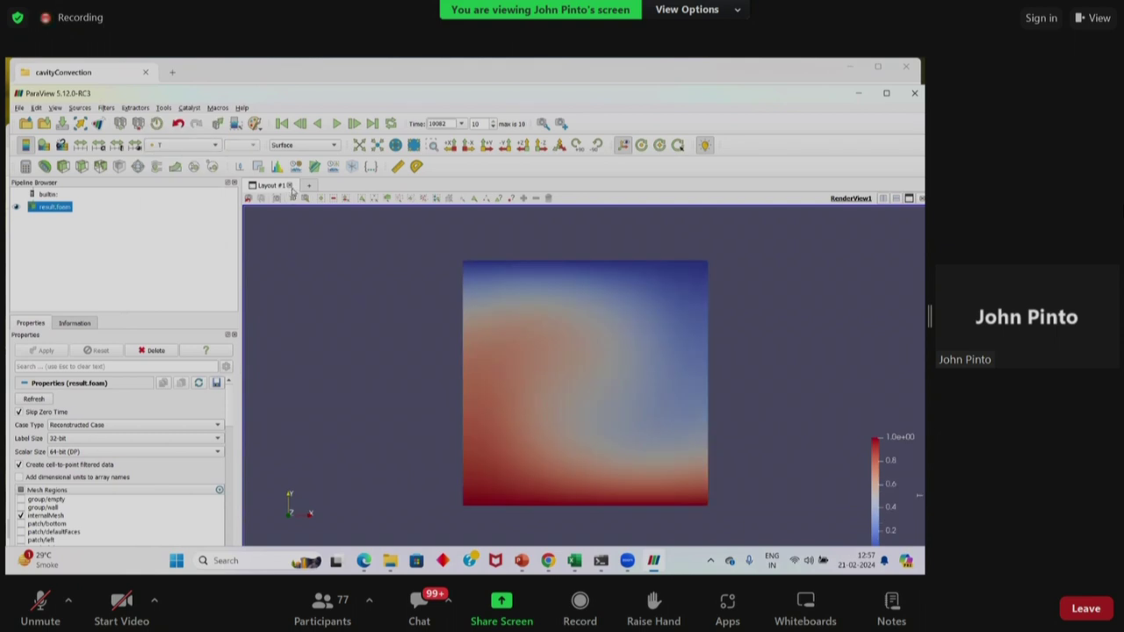
left_click(215, 146)
left_click(207, 157)
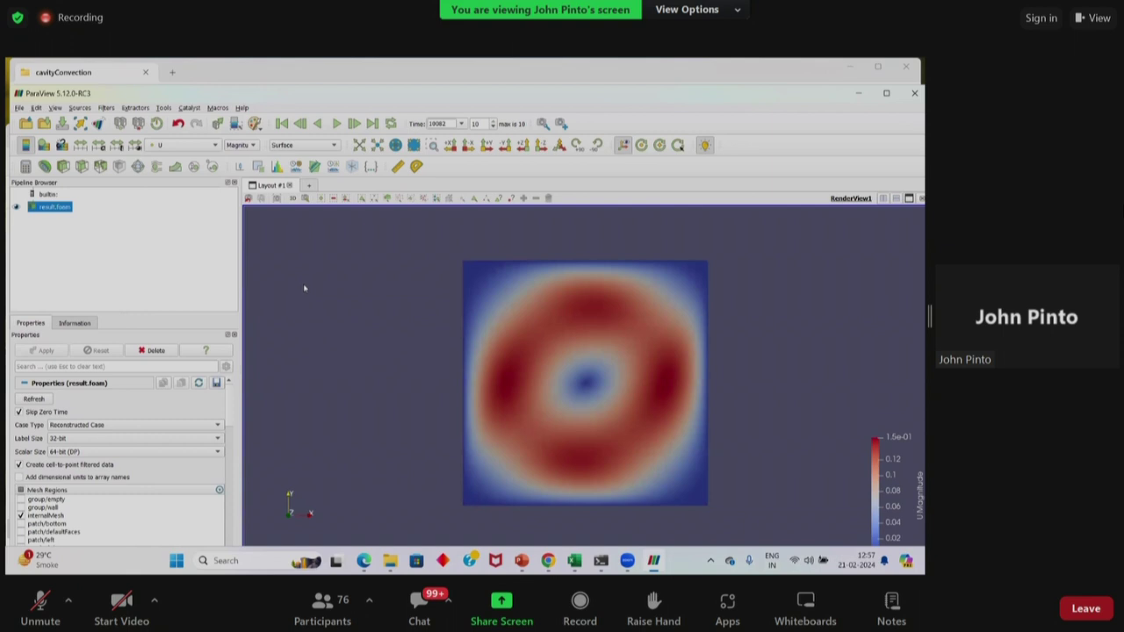
Step: Add a Stream Tracer filter to result.foam and apply it with the Line seed type
left_click(157, 170)
scroll(228, 420, "down", 3)
scroll(229, 434, "down", 2)
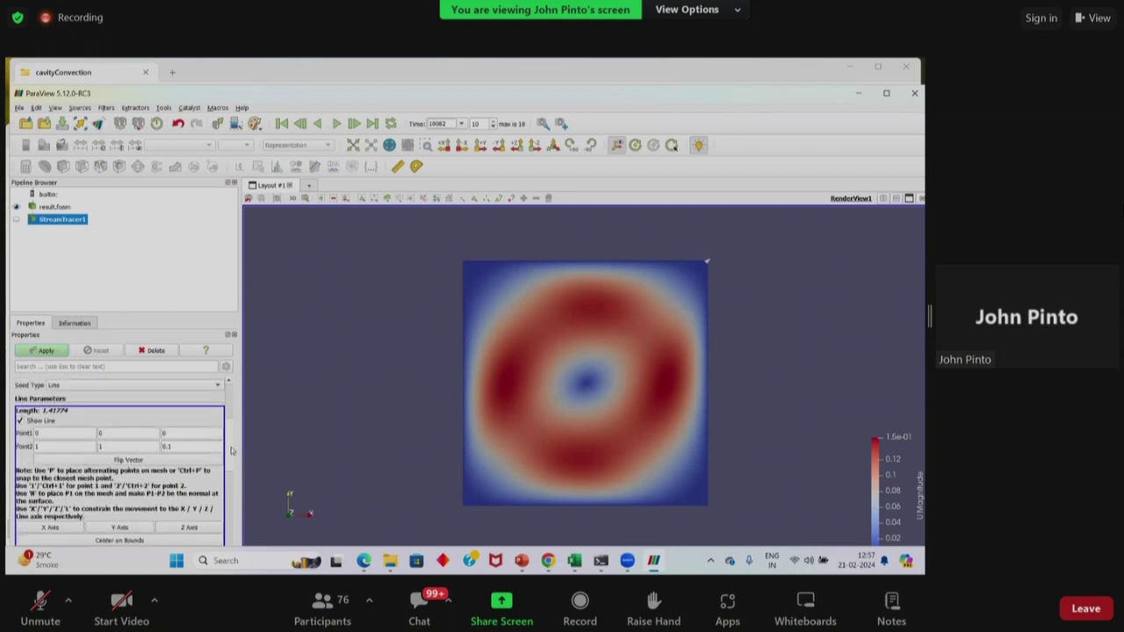
scroll(231, 445, "up", 1)
scroll(231, 445, "up", 2)
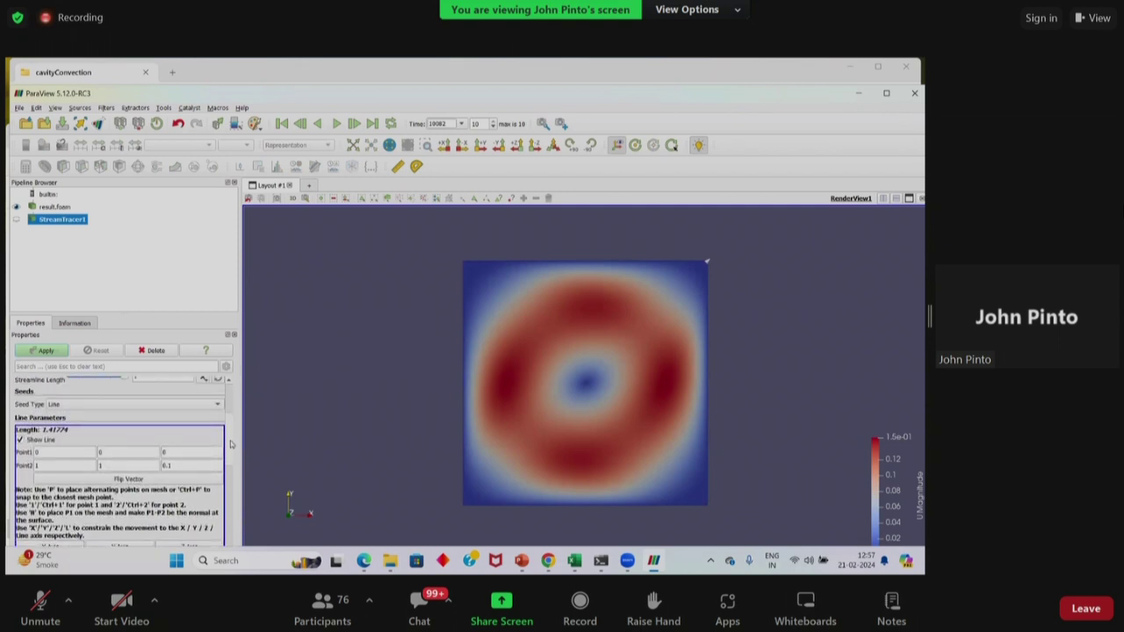
left_click(89, 406)
left_click(89, 407)
scroll(230, 439, "down", 6)
scroll(233, 456, "down", 3)
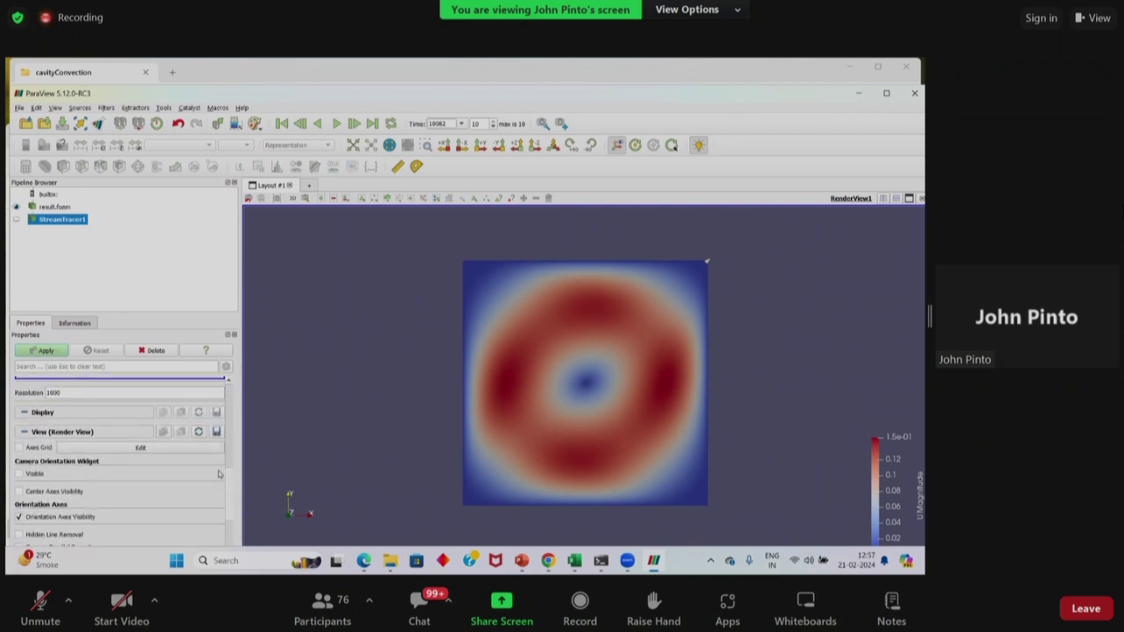
left_click(151, 351)
left_click(157, 167)
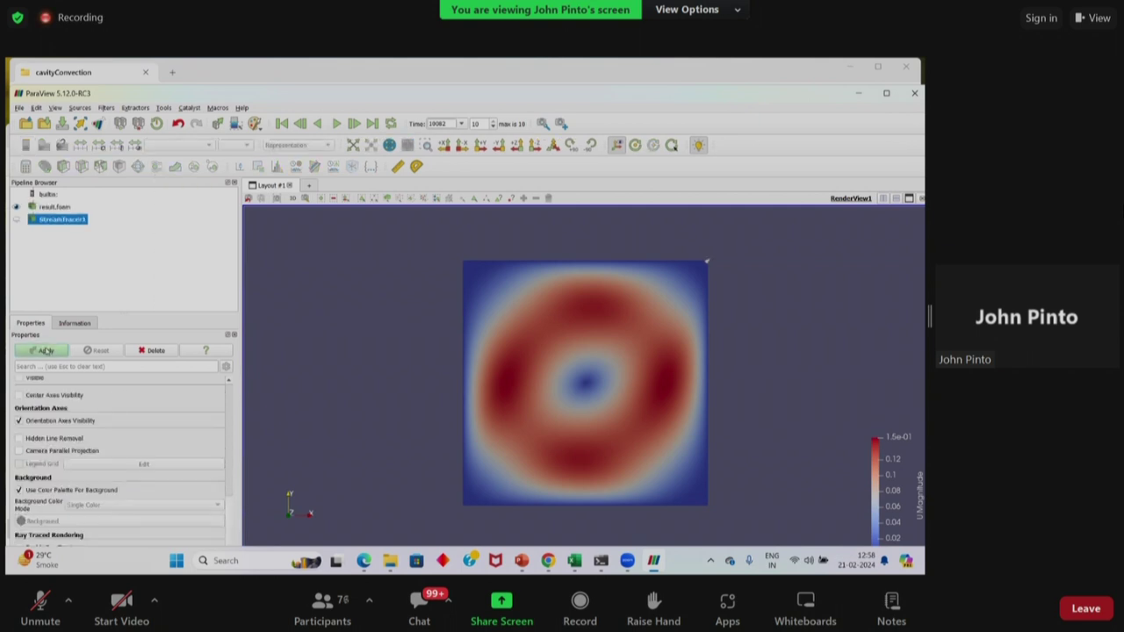
left_click(46, 350)
Step: Change the stream tracer's seed type to Point Cloud and set the sphere radius to 1
scroll(227, 481, "up", 3)
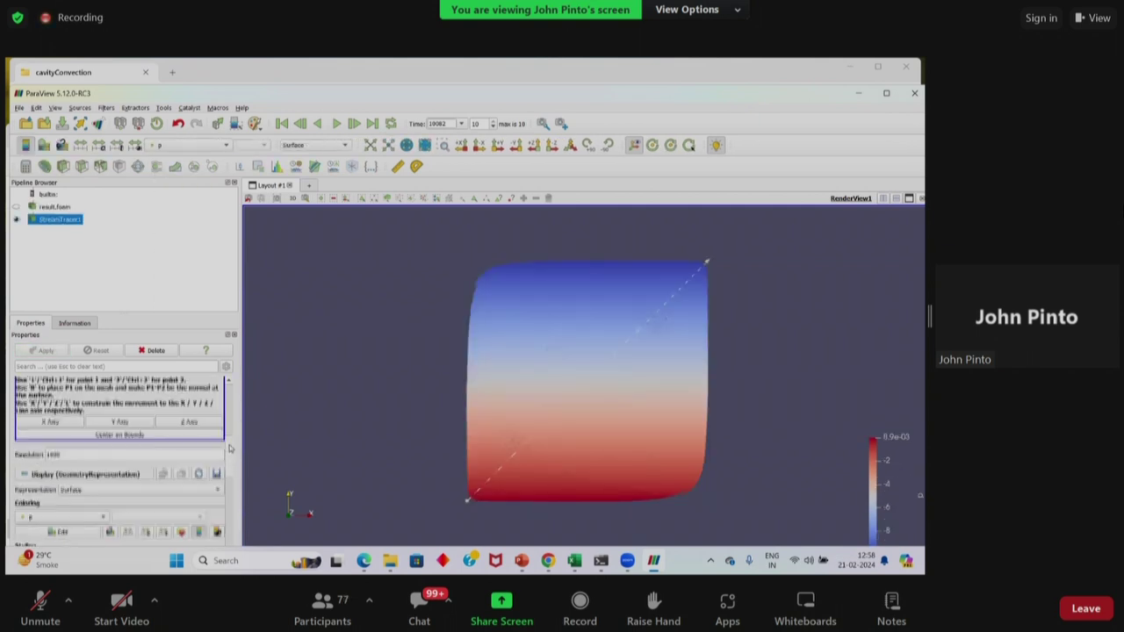
scroll(112, 465, "up", 2)
left_click(95, 400)
left_click(88, 417)
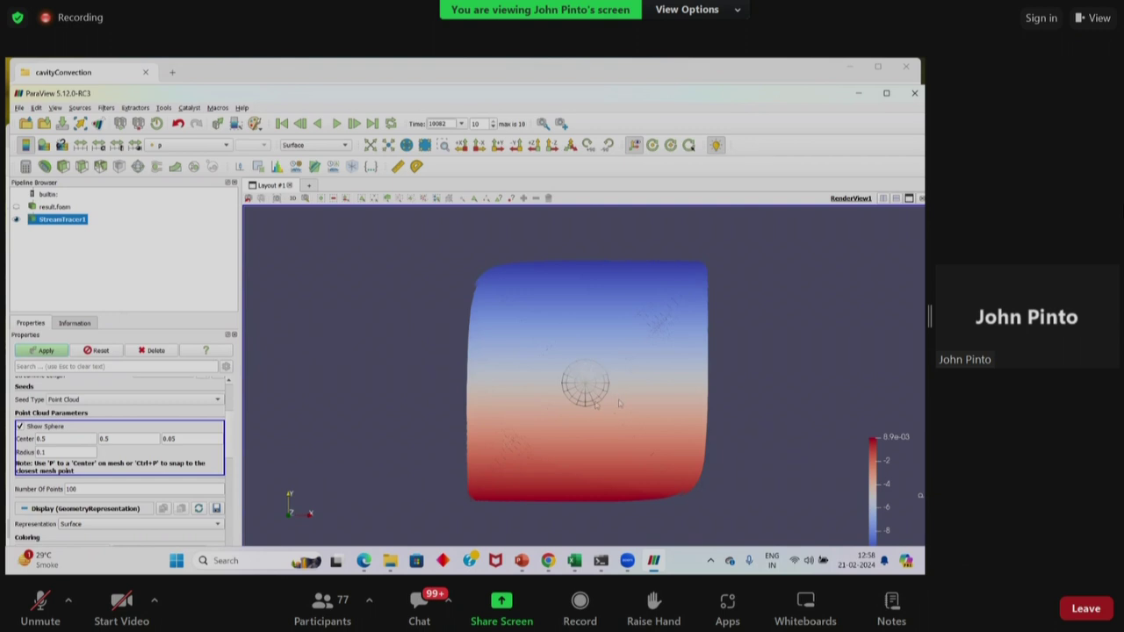
double_click(69, 451)
type("1")
key("Return")
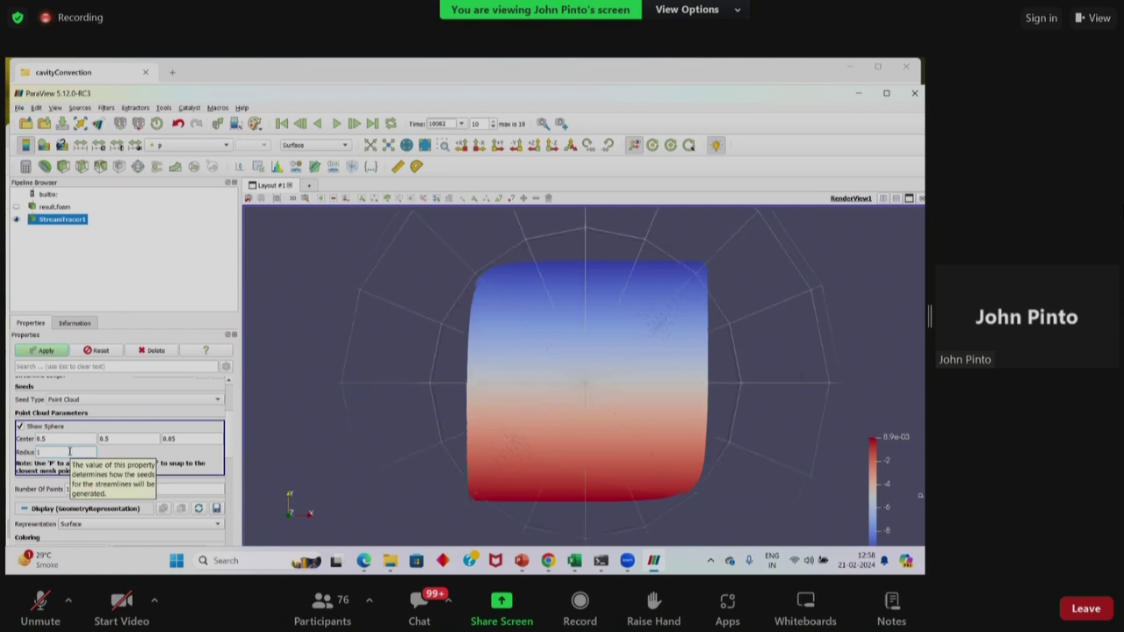
Step: Apply the Point Cloud seeding and regenerate the streamlines with the number of points set to 1000
left_click(44, 351)
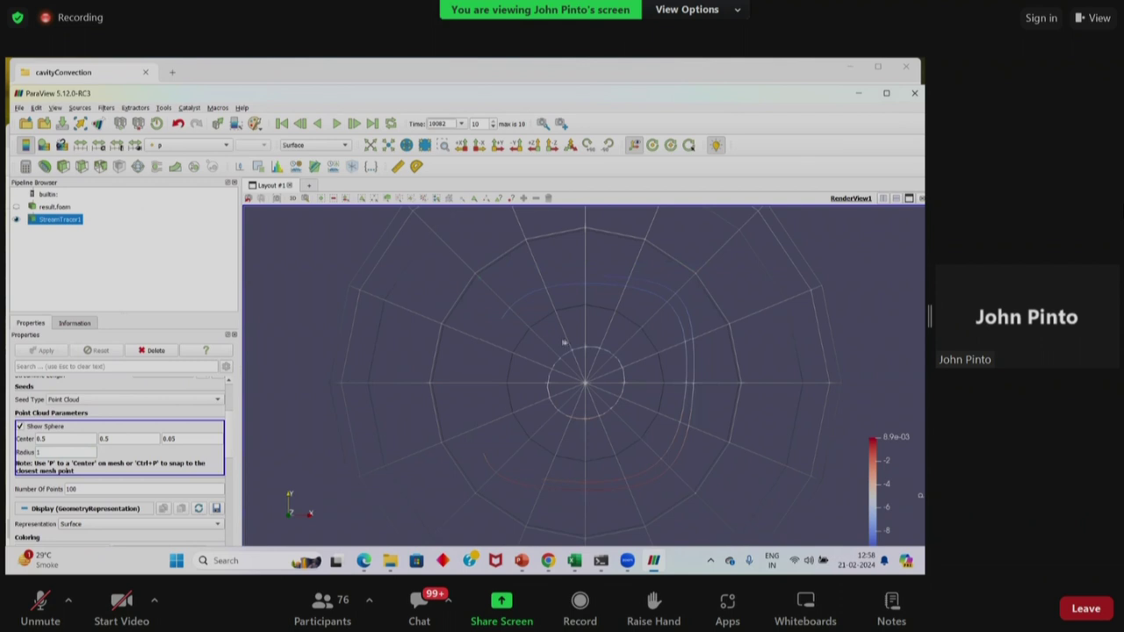
double_click(92, 489)
type("1000")
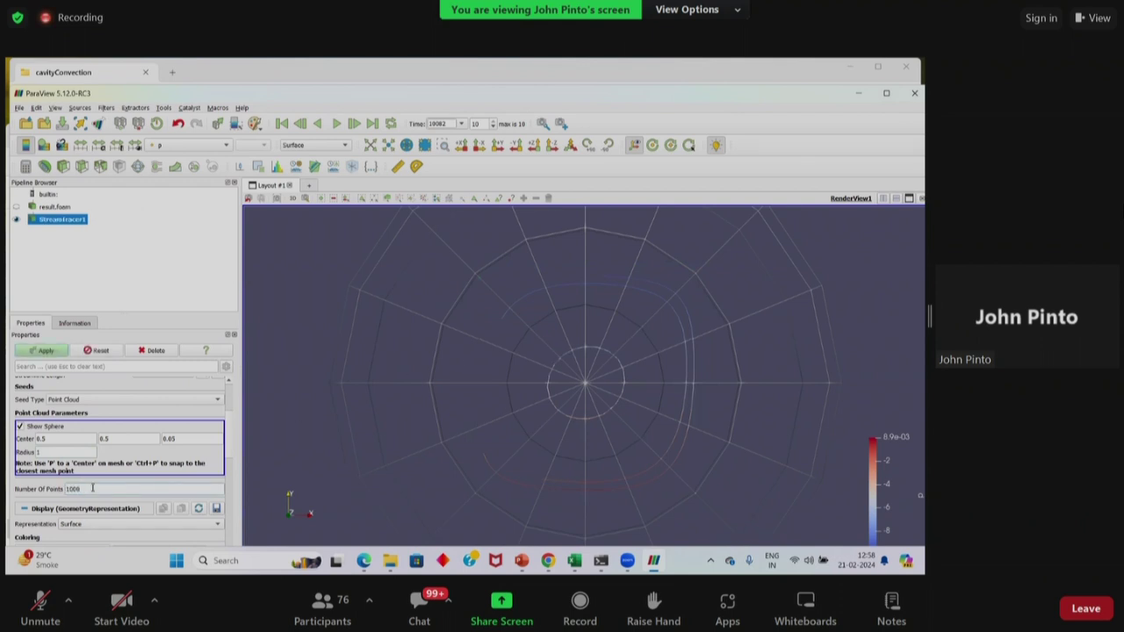
left_click(56, 351)
Step: Set the stream tracer's number of seed points to 10000 and apply the change
double_click(81, 488)
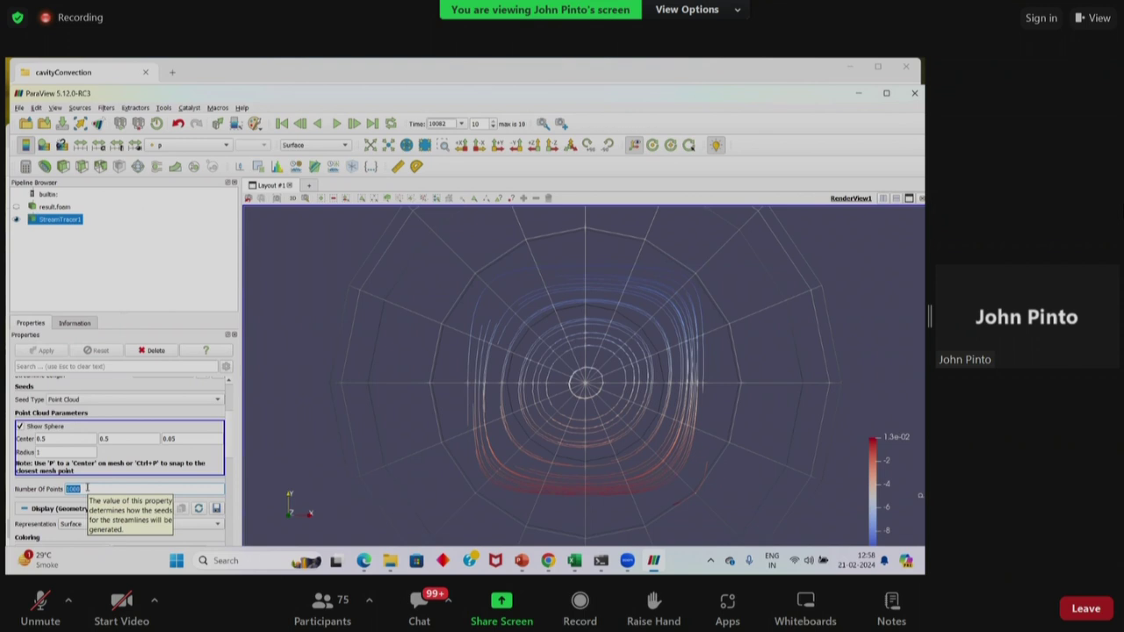
type("10000")
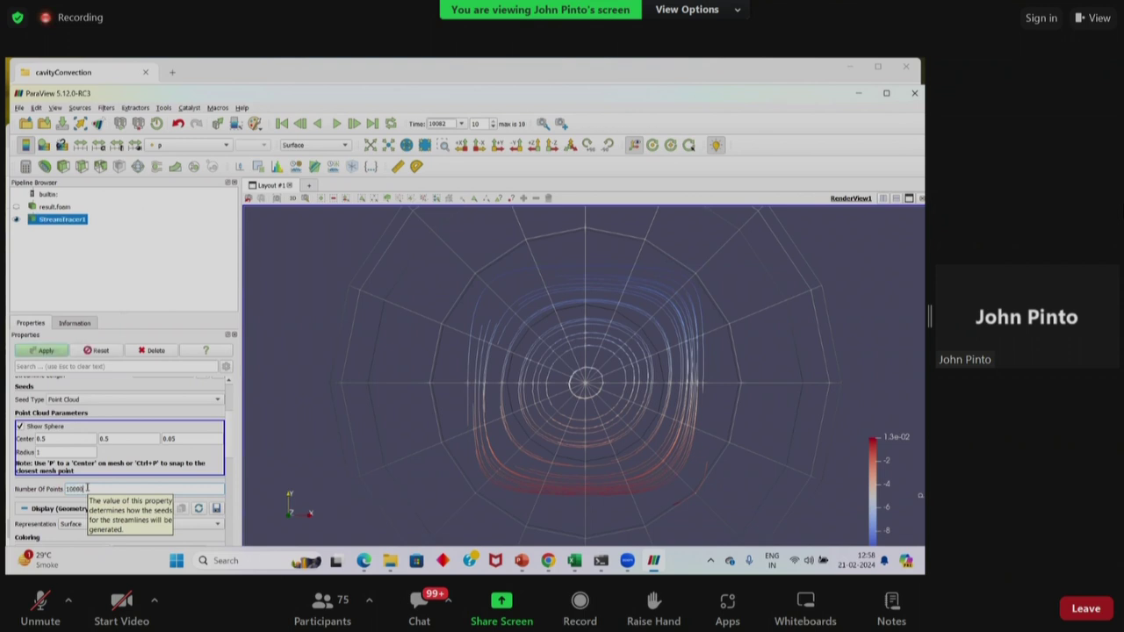
left_click(58, 353)
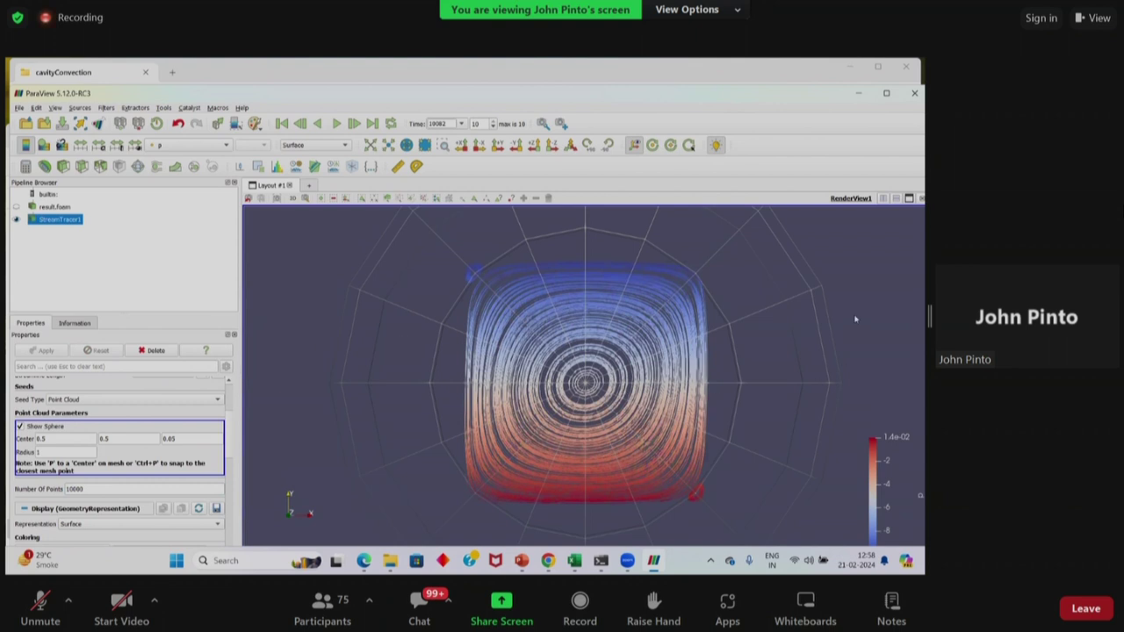
Step: Hide the stream tracer's seed sphere and inspect the cavity streamlines, including the corner regions
left_click(19, 427)
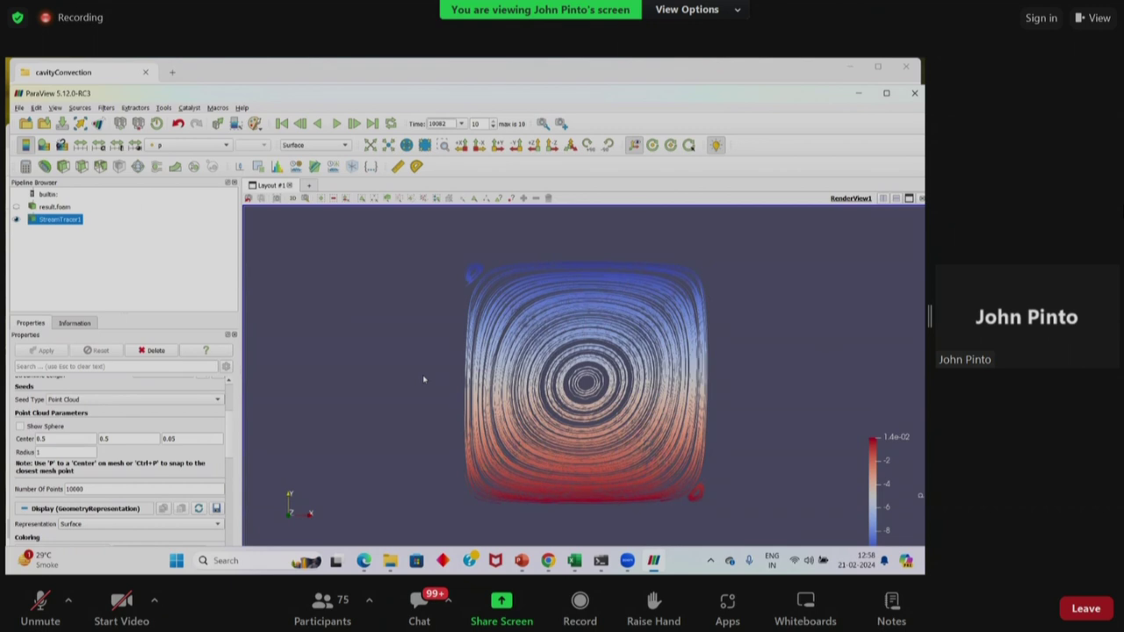
scroll(424, 379, "up", 2)
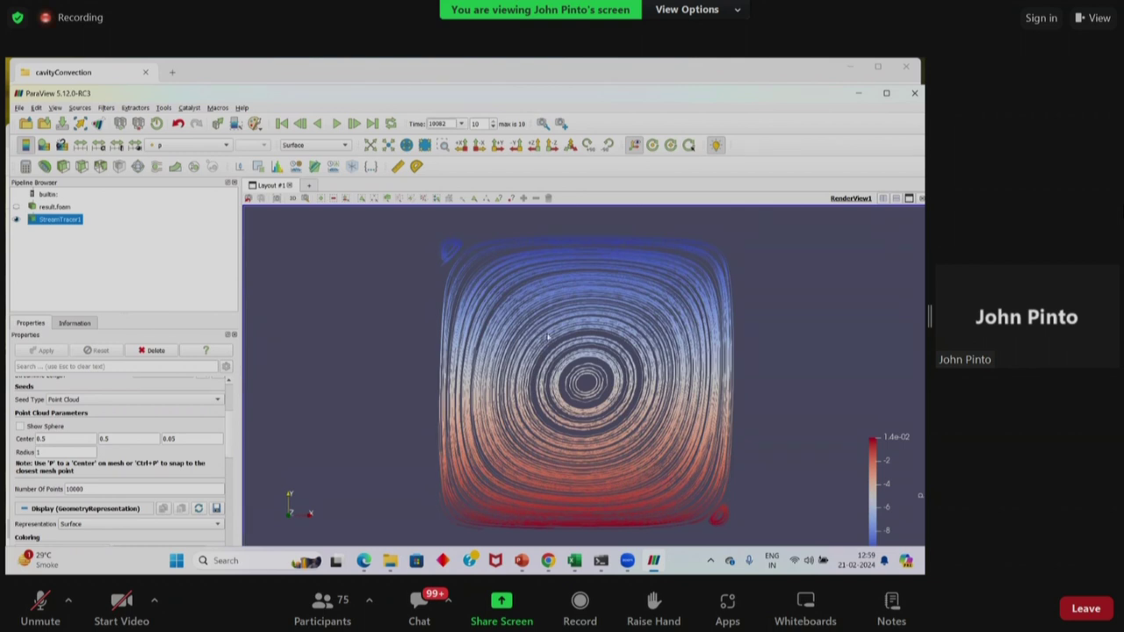
scroll(547, 336, "down", 2)
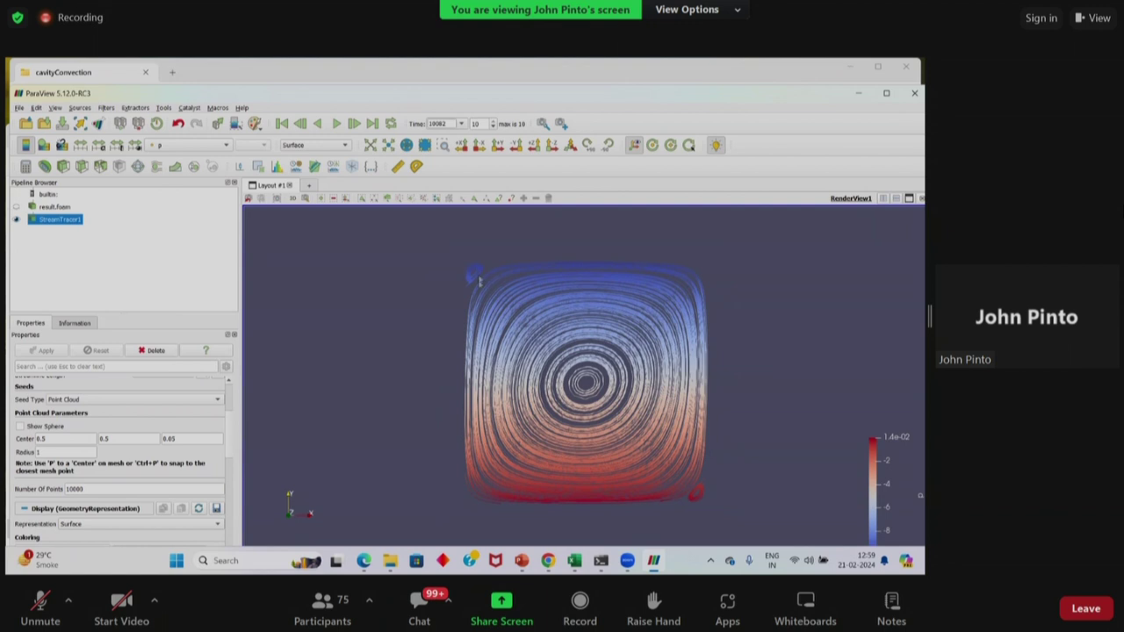
scroll(733, 301, "down", 3)
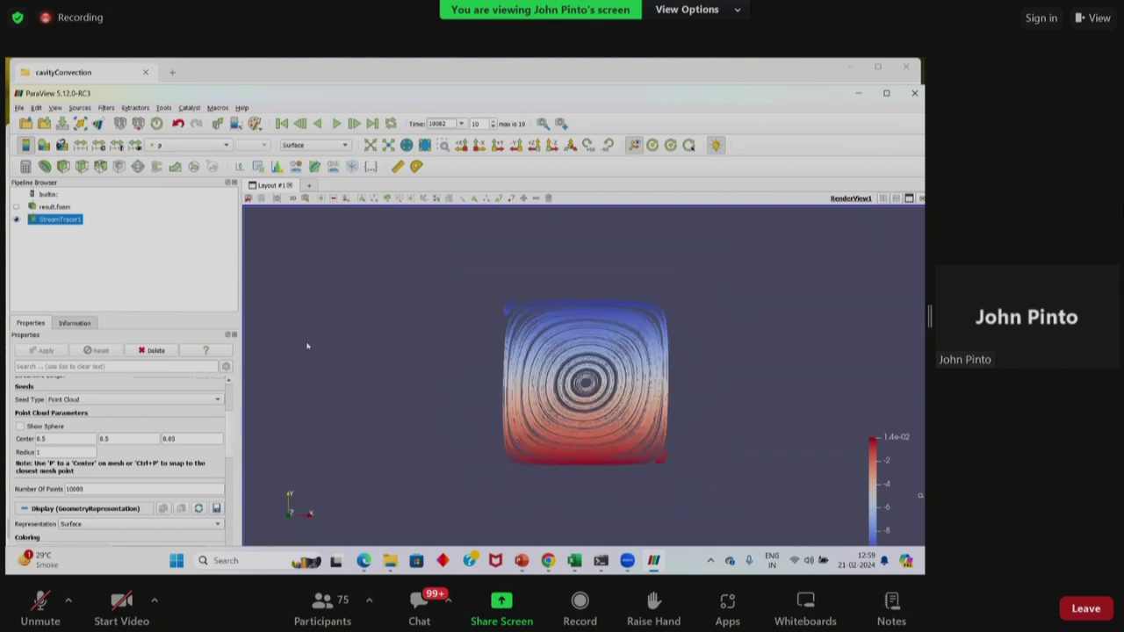